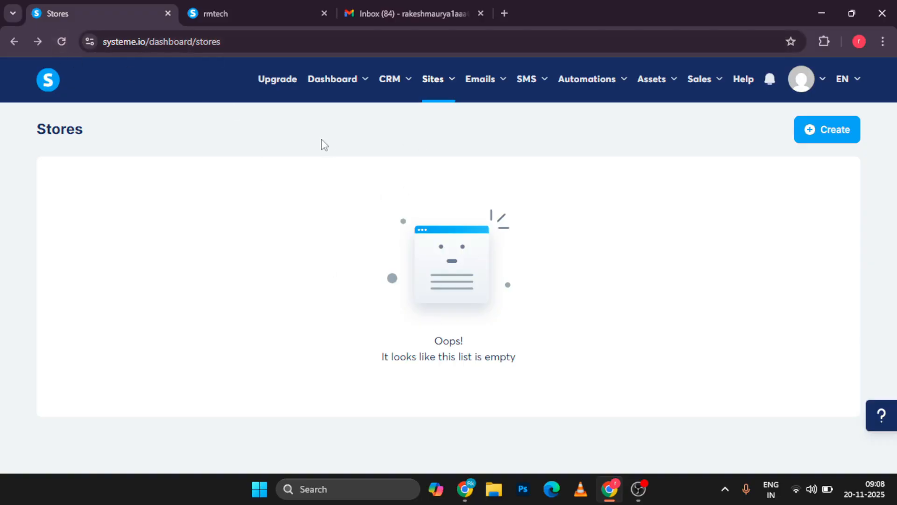
# Open the main dashboard, then go to the list of sales funnels.
pyautogui.moveTo(337, 86)
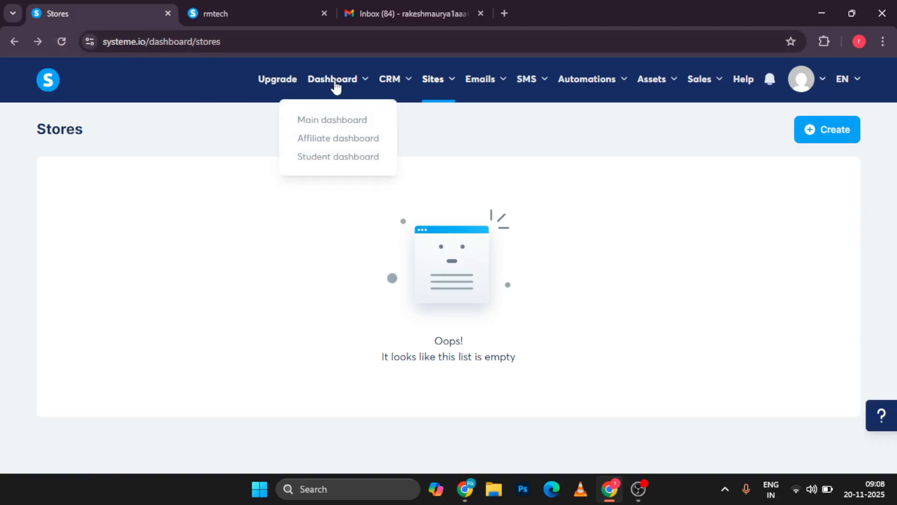
pyautogui.click(333, 123)
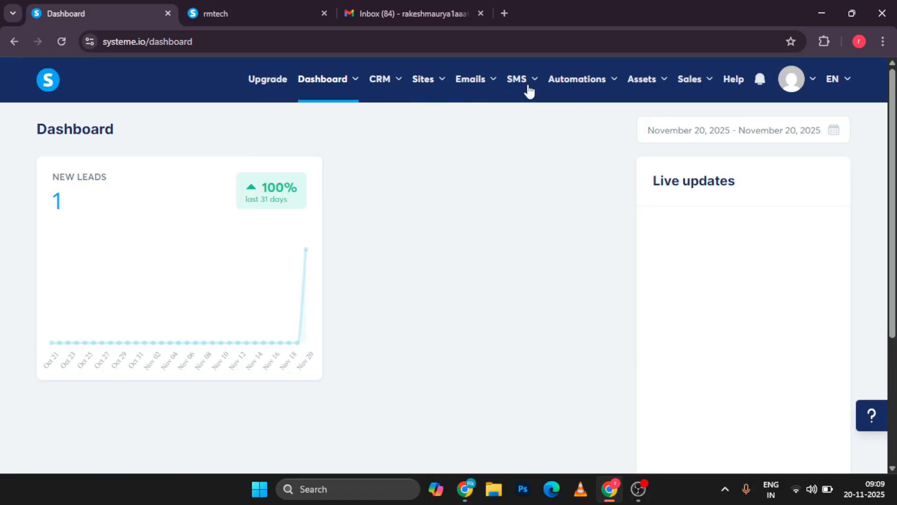
pyautogui.moveTo(533, 91)
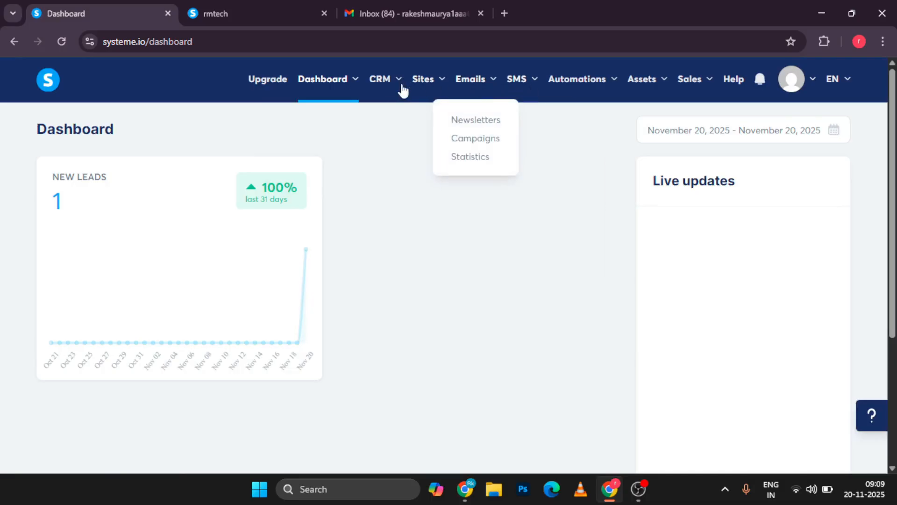
pyautogui.moveTo(424, 89)
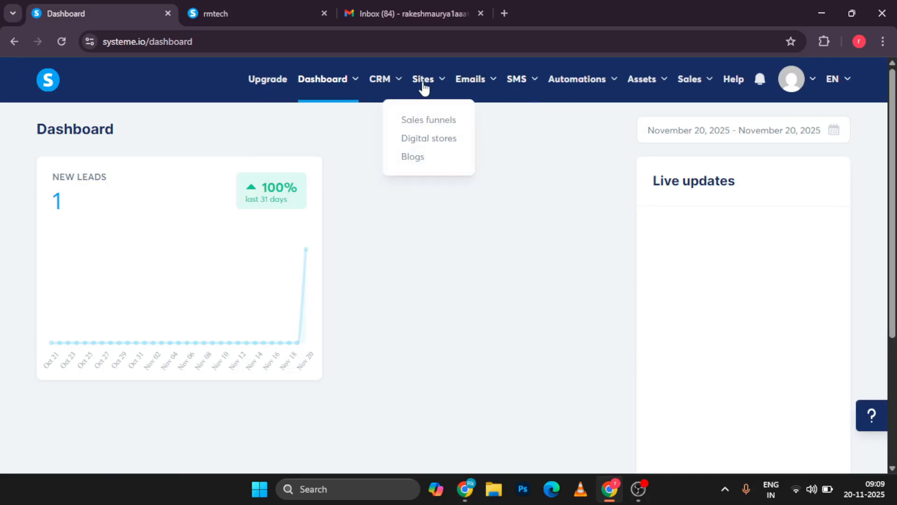
pyautogui.click(429, 122)
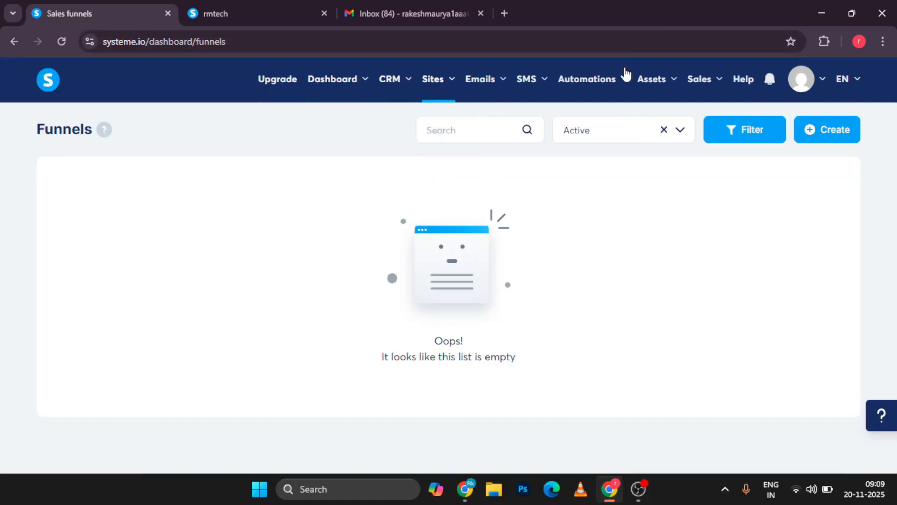
# Start creating a new funnel and open its name for entry.
pyautogui.moveTo(406, 82)
pyautogui.click(828, 147)
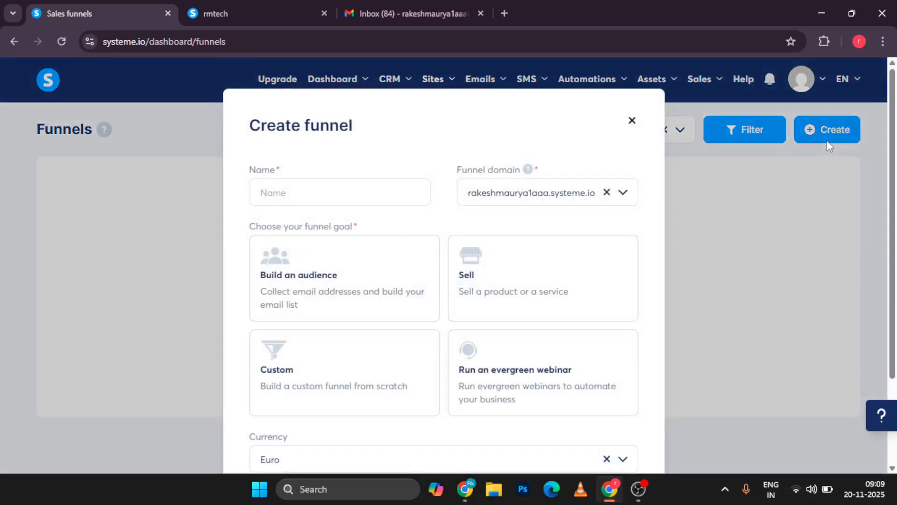
pyautogui.click(304, 203)
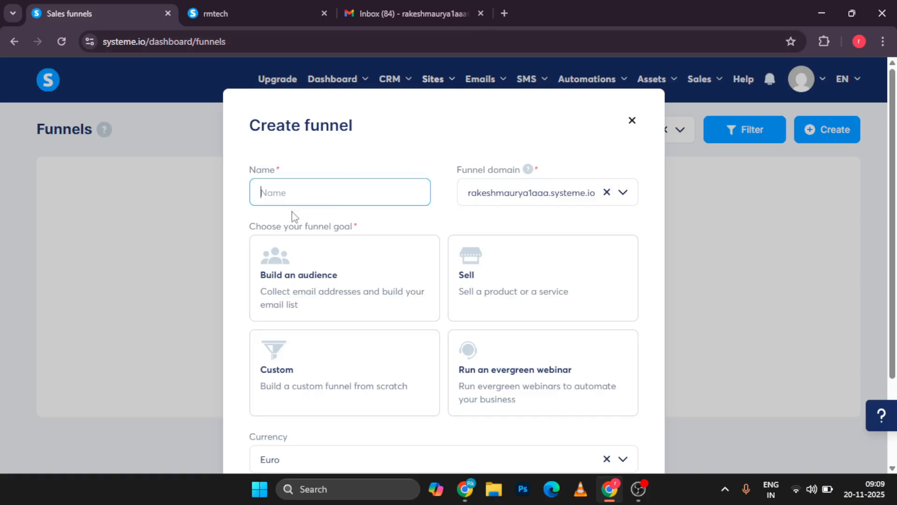
# Open YouTube in a new tab, view the published rmtech page, and return to the funnel creation form.
pyautogui.click(504, 13)
pyautogui.click(380, 251)
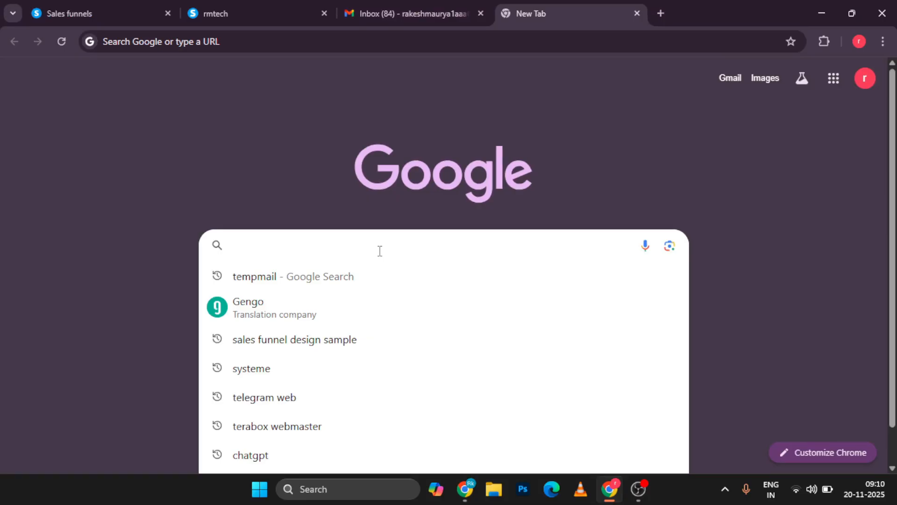
pyautogui.click(266, 184)
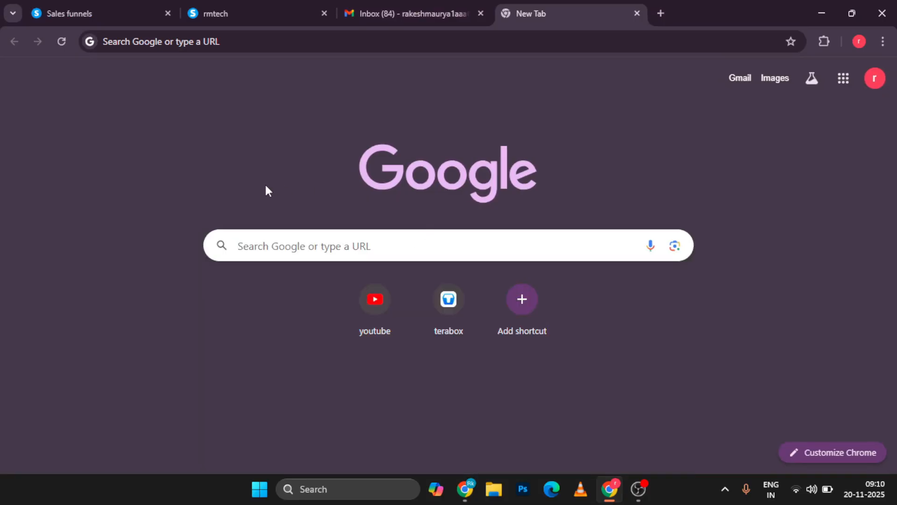
pyautogui.click(372, 312)
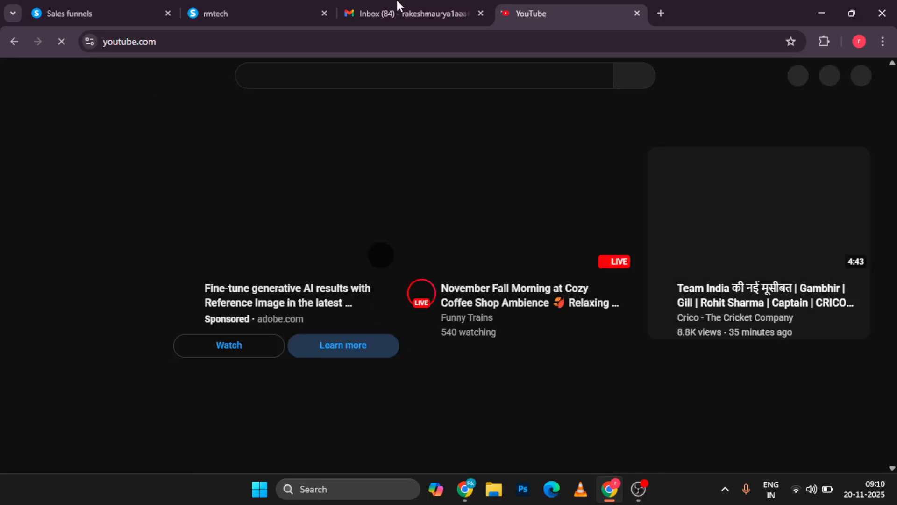
pyautogui.click(221, 6)
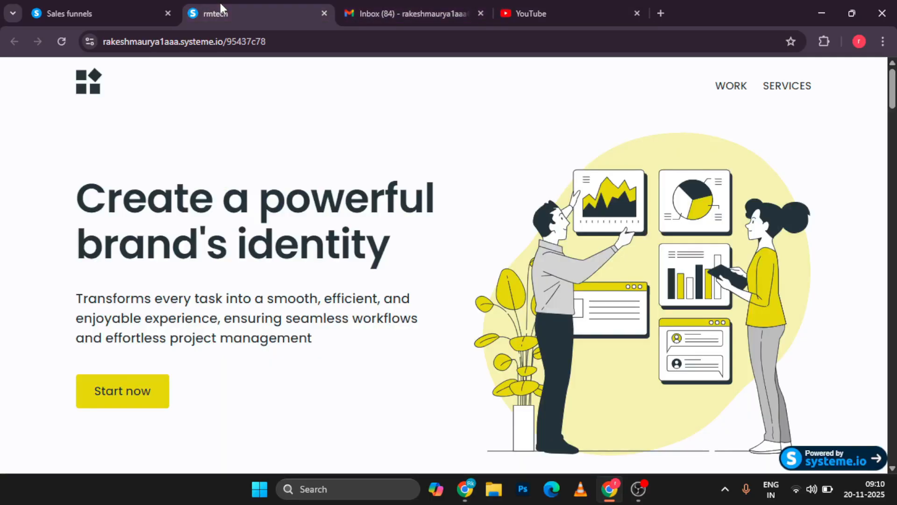
pyautogui.click(109, 3)
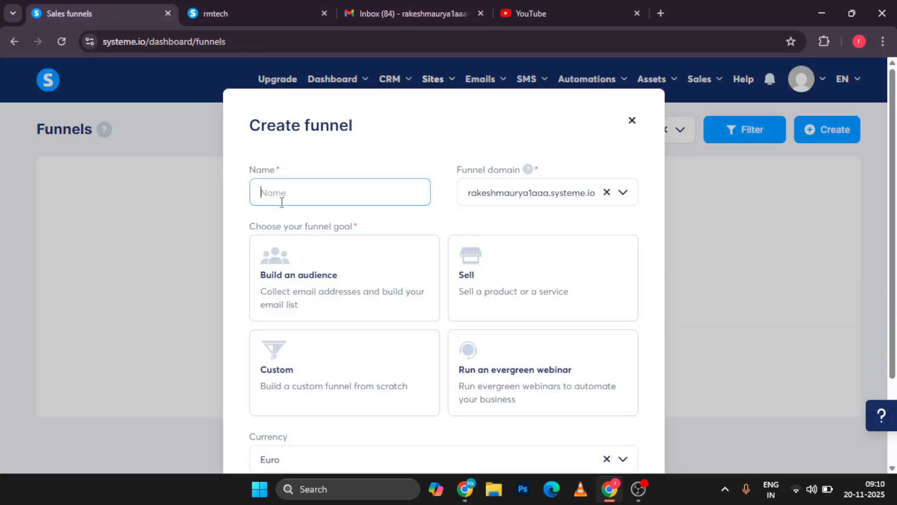
# Name the funnel rmtech 2.0 and select the account's systeme.io subdomain as its funnel domain.
pyautogui.write('rmtech 2.0')
pyautogui.scroll(-2, 349, 202)
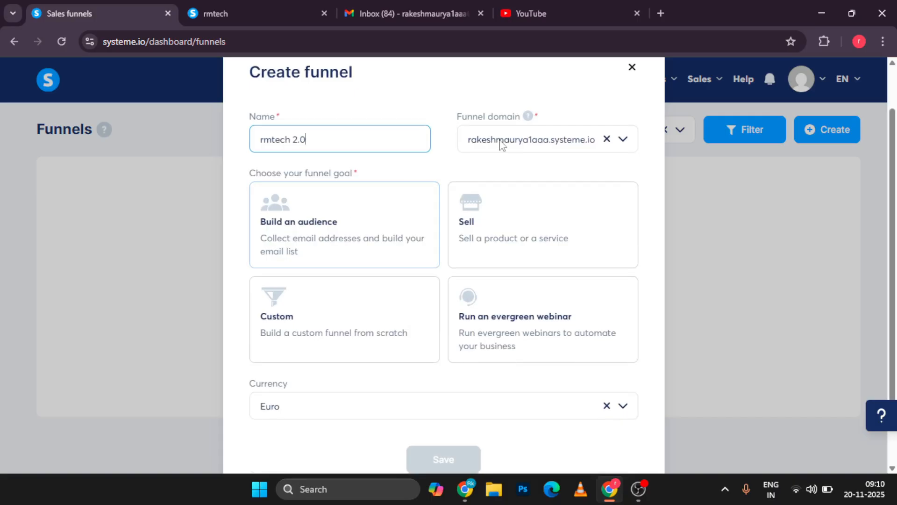
pyautogui.moveTo(522, 116); pyautogui.dragTo(462, 117)
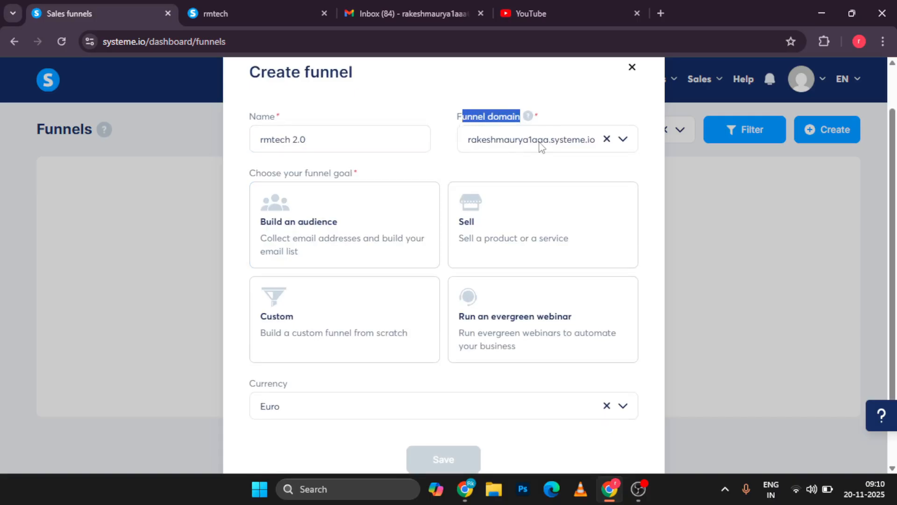
pyautogui.click(623, 141)
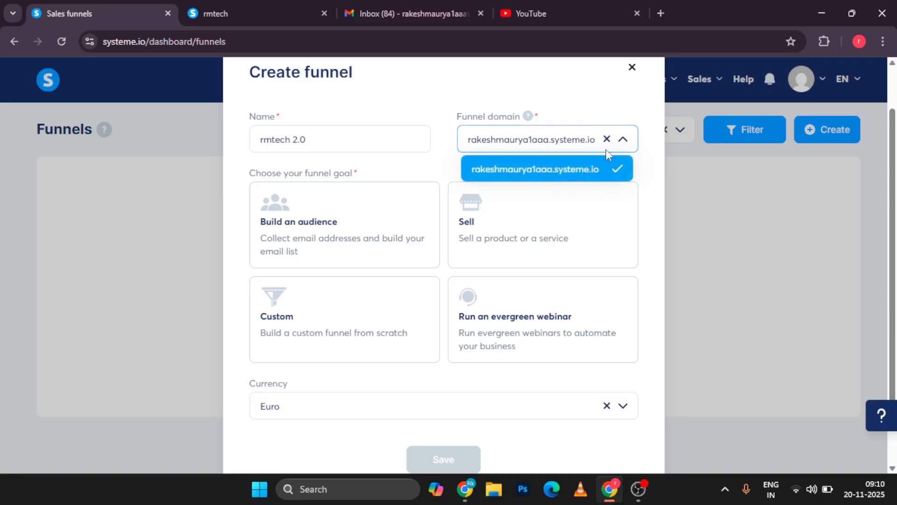
pyautogui.click(563, 178)
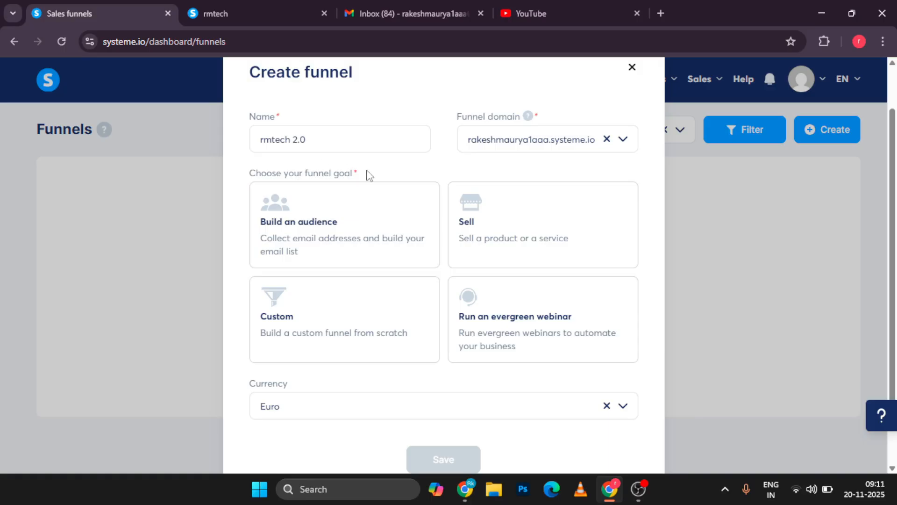
pyautogui.scroll(-1, 366, 176)
pyautogui.click(477, 168)
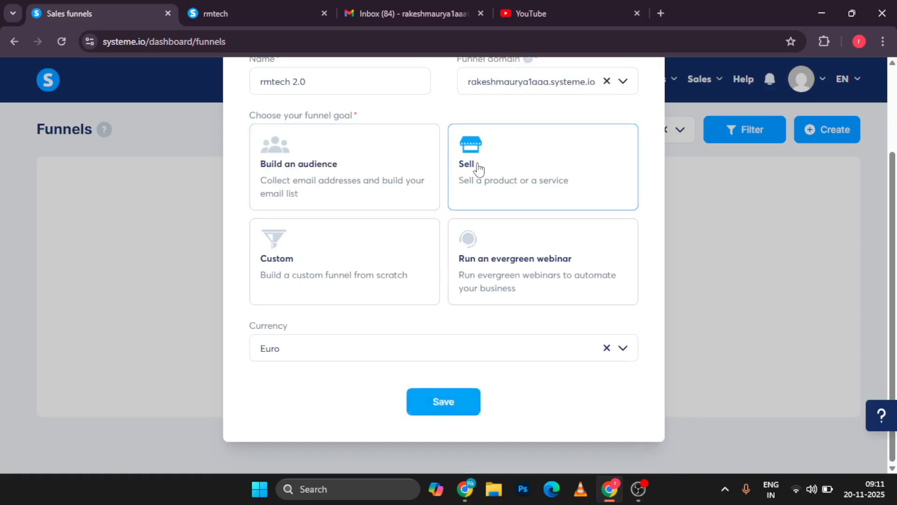
pyautogui.click(316, 196)
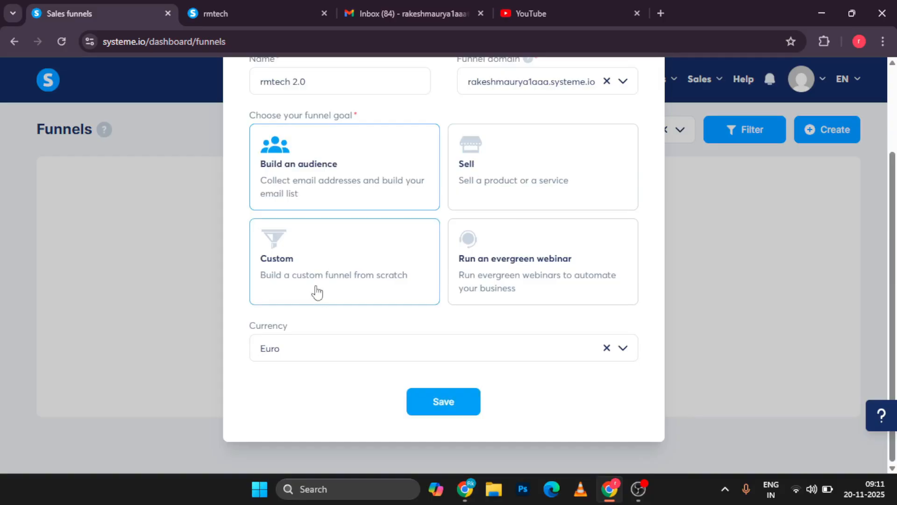
pyautogui.click(465, 241)
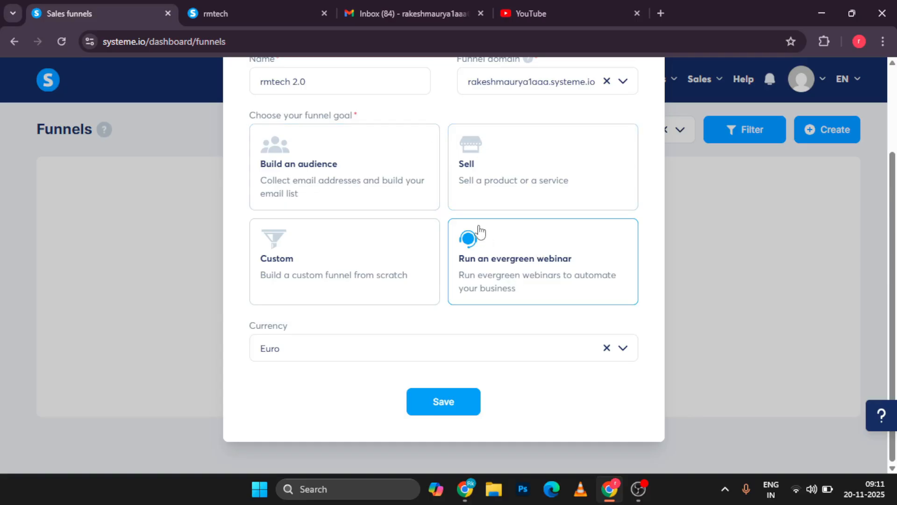
pyautogui.click(327, 164)
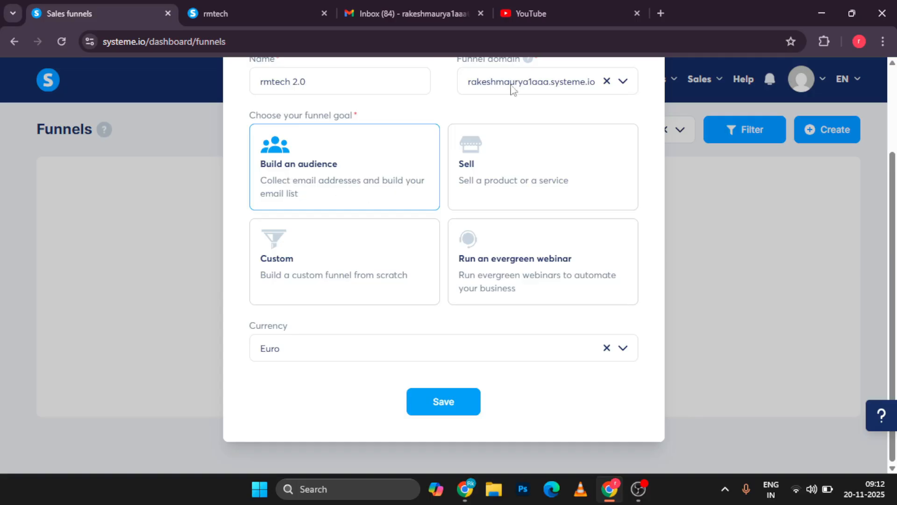
pyautogui.click(660, 13)
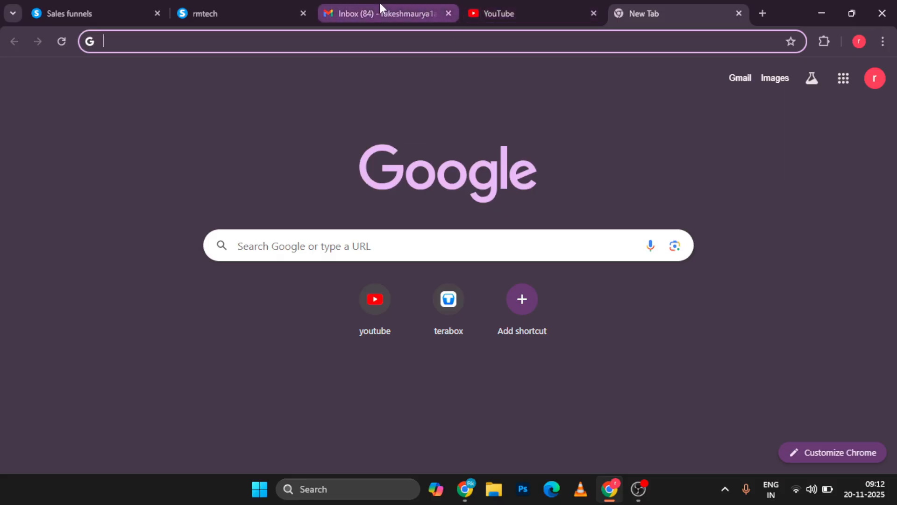
pyautogui.click(238, 5)
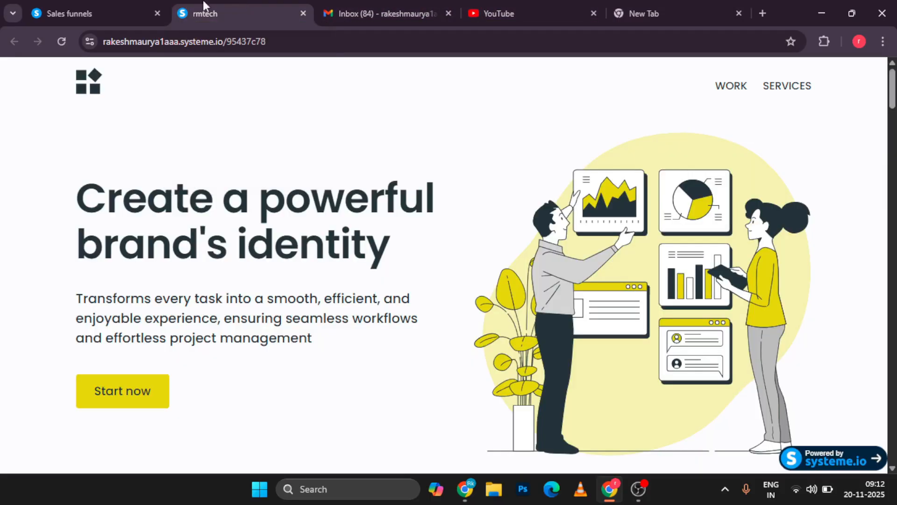
pyautogui.click(93, 5)
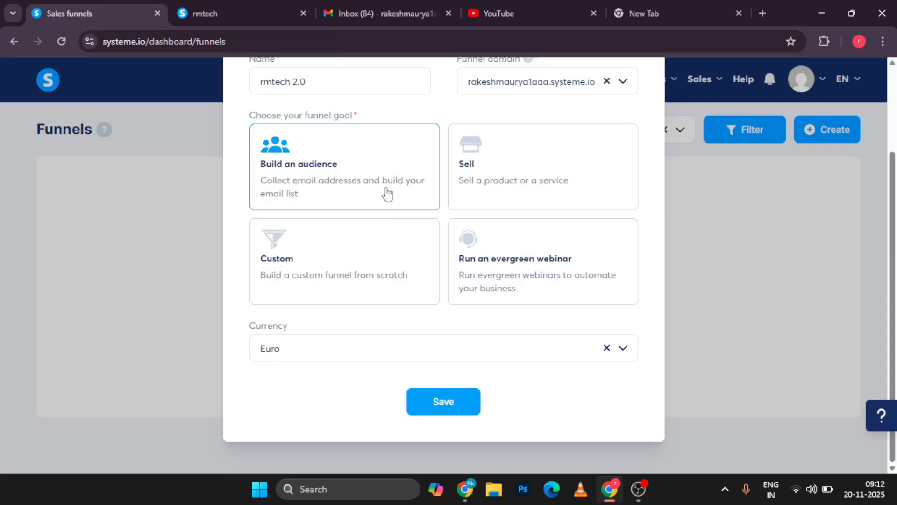
pyautogui.click(539, 171)
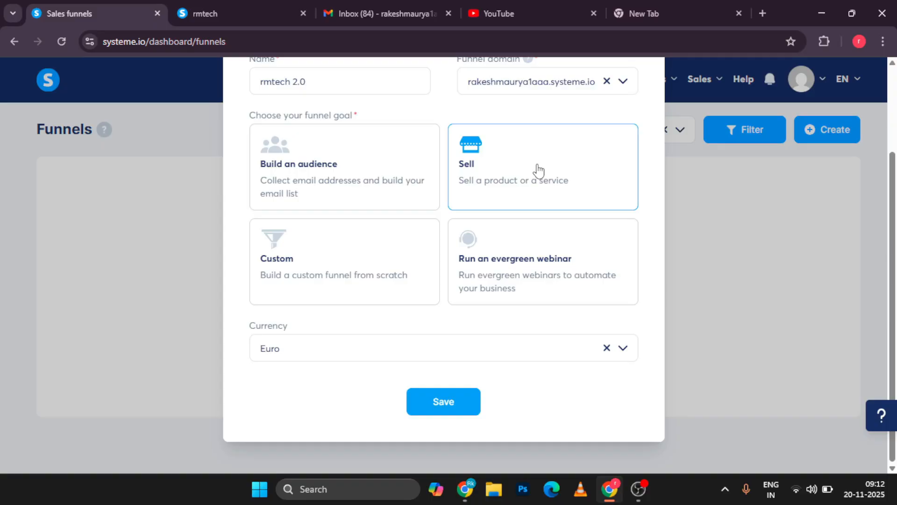
pyautogui.click(512, 282)
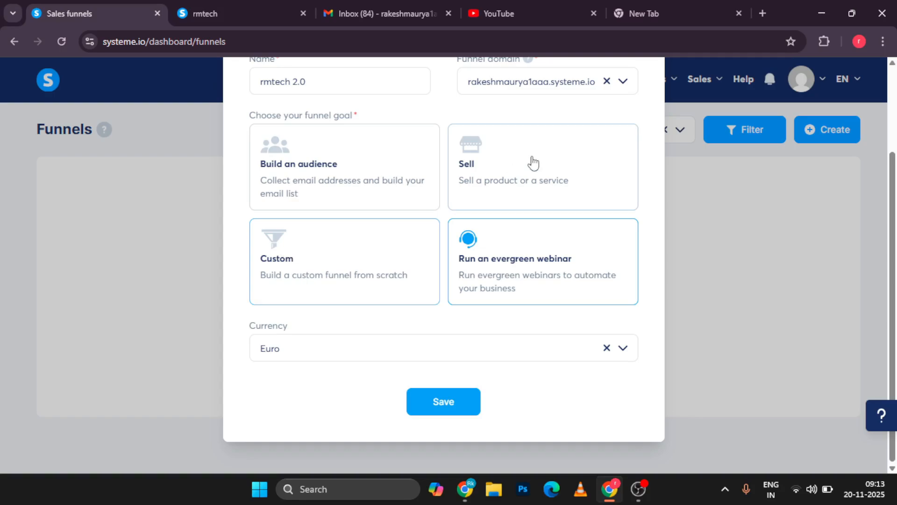
# Set the funnel goal to Custom and the currency to Indian rupee, and save the funnel.
pyautogui.click(345, 303)
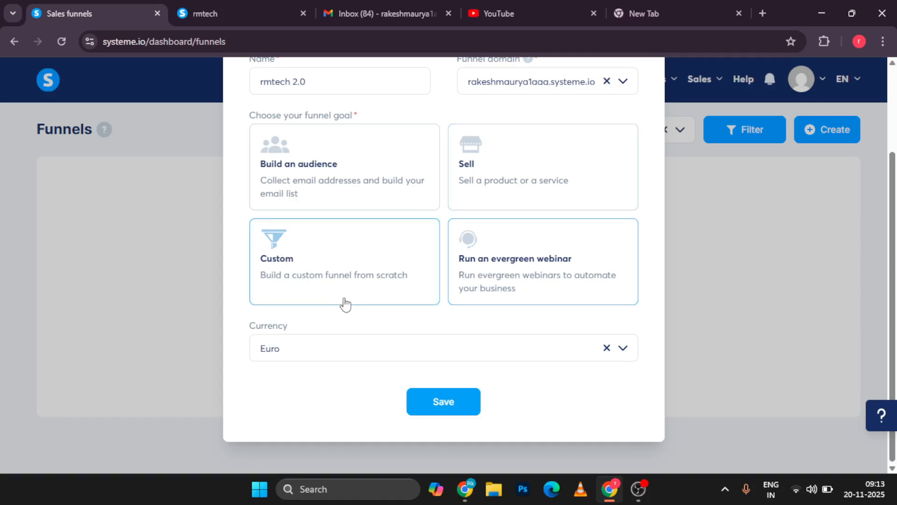
pyautogui.click(344, 351)
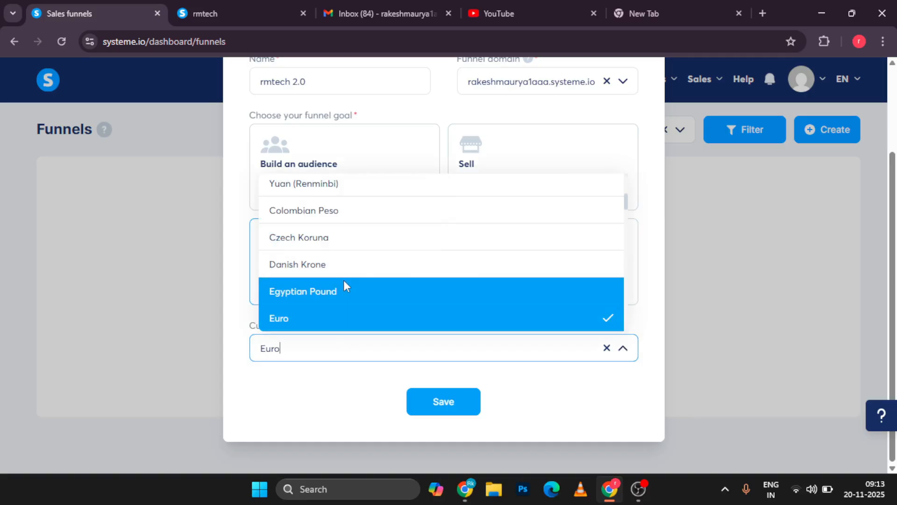
pyautogui.scroll(2, 344, 280)
pyautogui.scroll(-5, 344, 279)
pyautogui.scroll(-1, 344, 280)
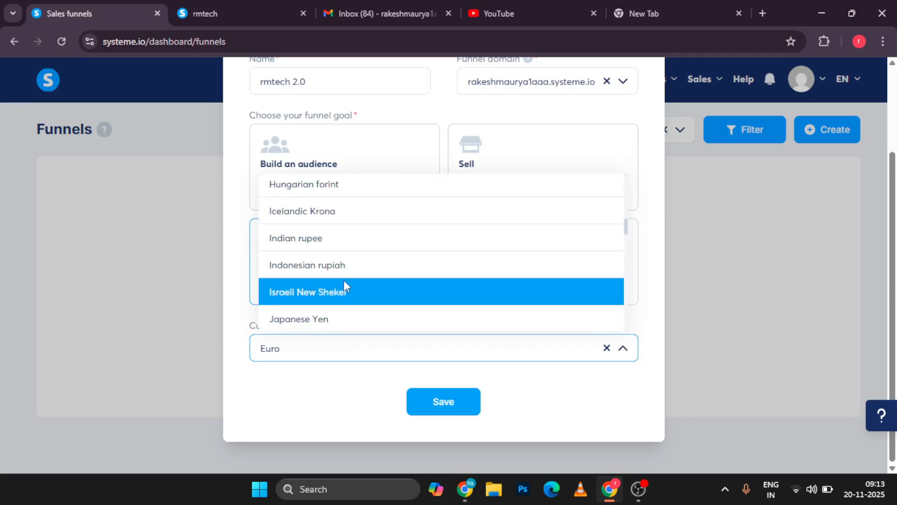
pyautogui.click(337, 234)
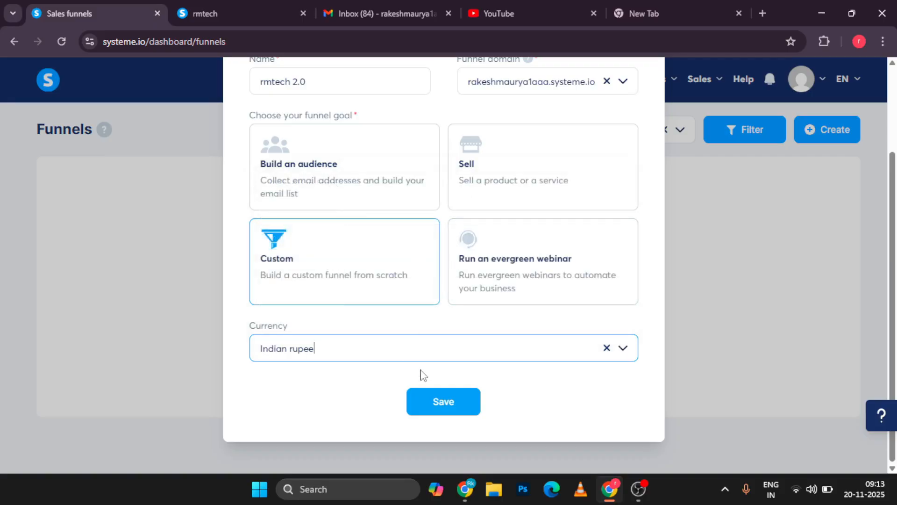
pyautogui.click(425, 404)
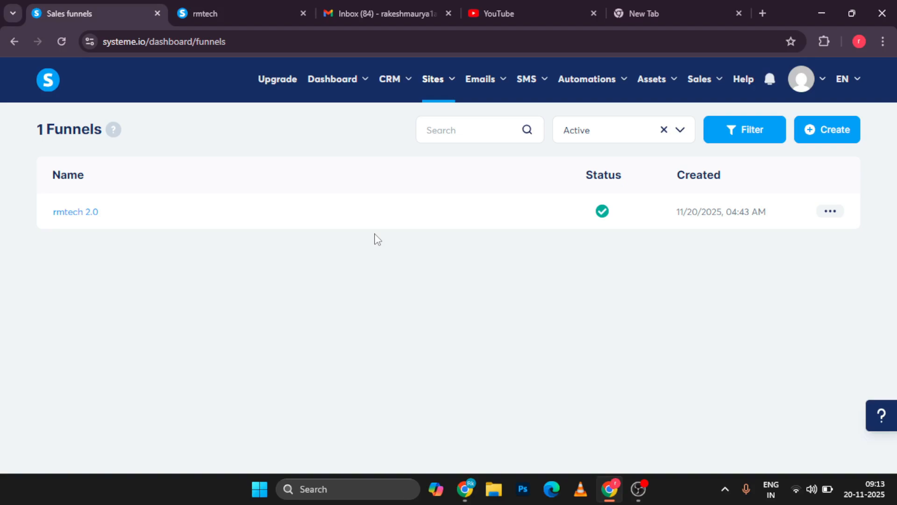
# Open the rmtech 2.0 funnel and start a new funnel step named rmtech.
pyautogui.click(73, 216)
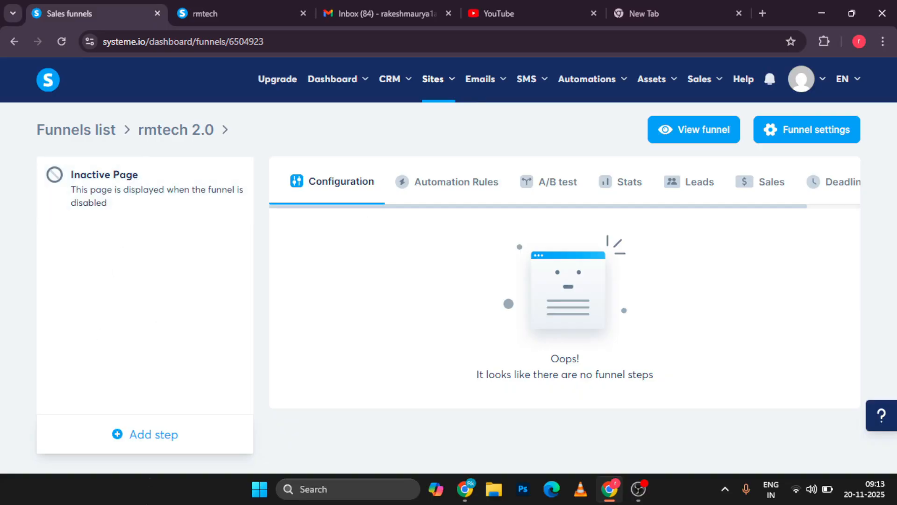
pyautogui.click(154, 435)
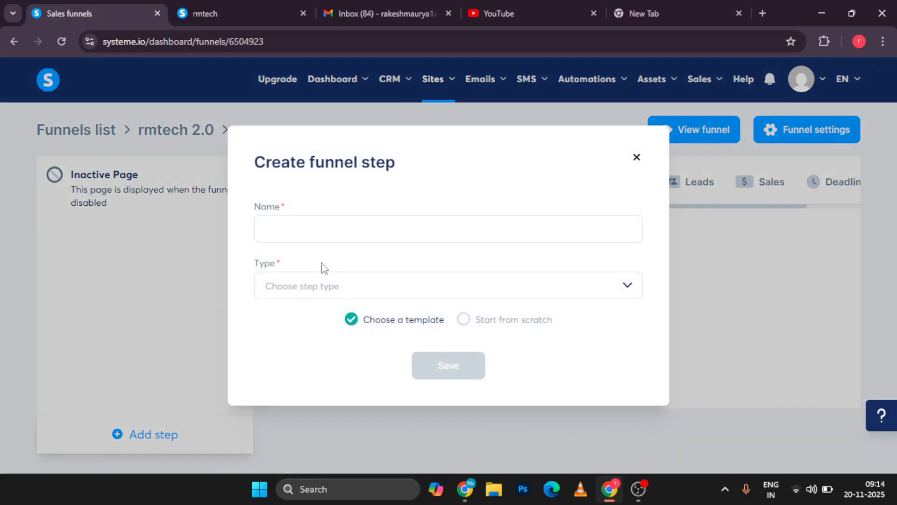
pyautogui.click(290, 235)
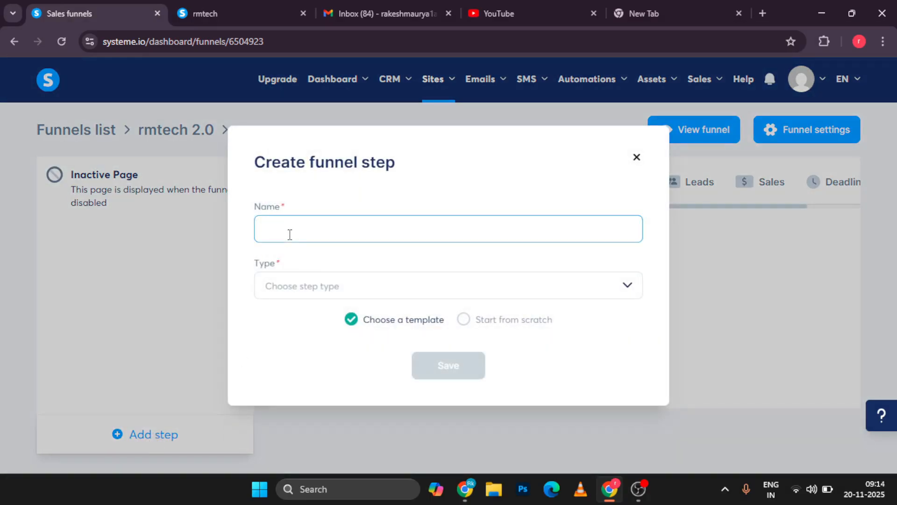
pyautogui.write('rmtech')
pyautogui.click(305, 265)
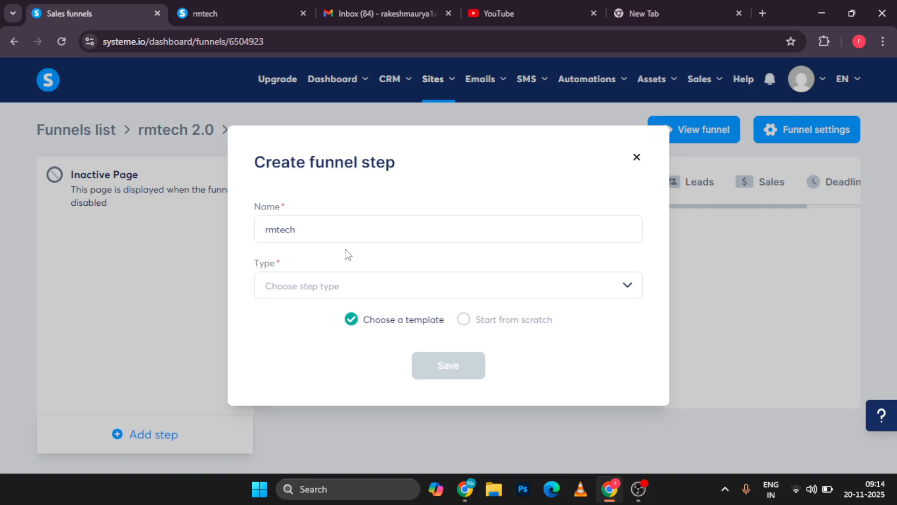
# Review the available step types, set the type to Sales page, and save the funnel step with template selection.
pyautogui.click(308, 287)
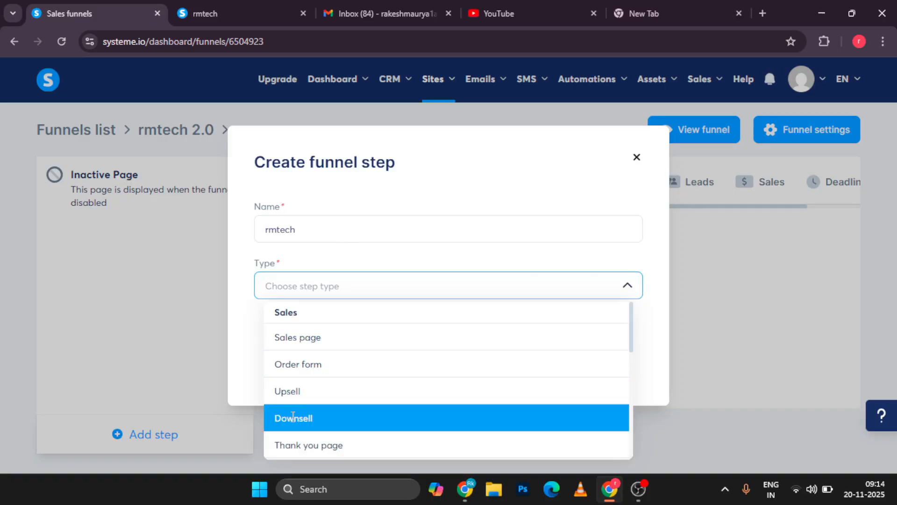
pyautogui.scroll(-1, 294, 418)
pyautogui.scroll(-3, 294, 419)
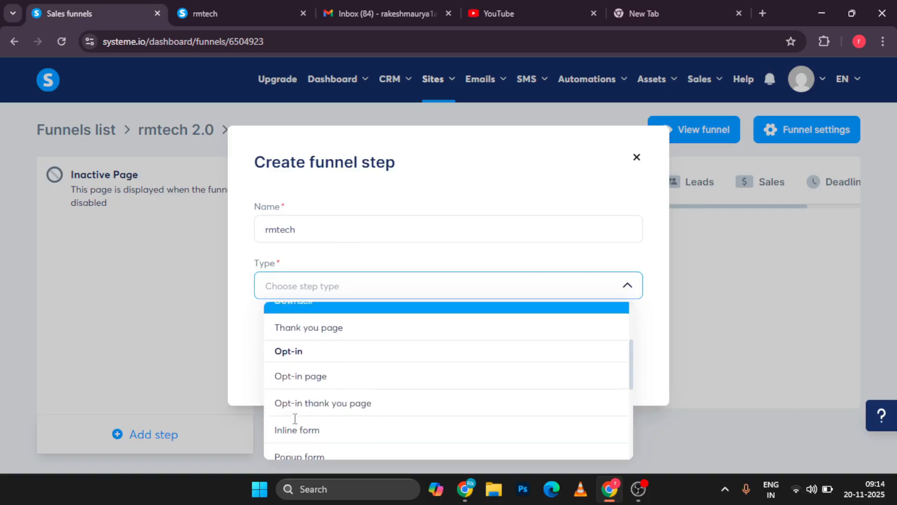
pyautogui.scroll(-5, 330, 366)
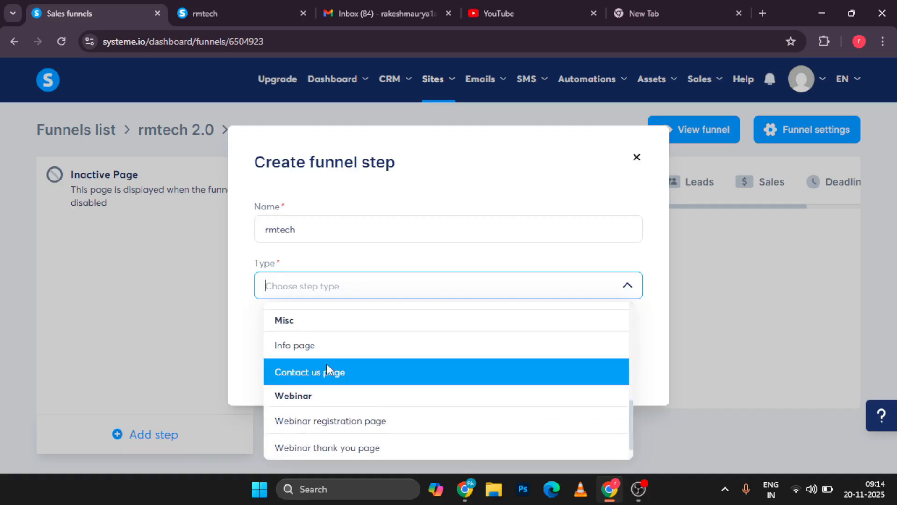
pyautogui.scroll(-1, 327, 363)
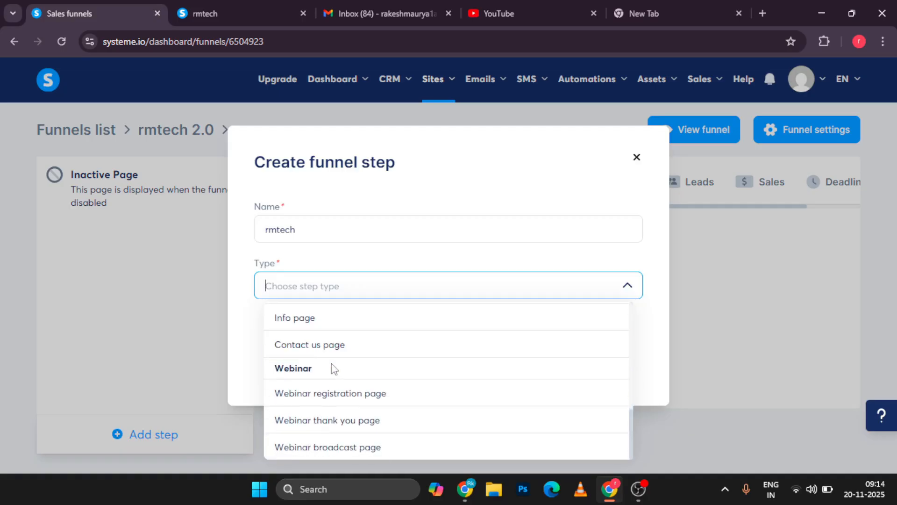
pyautogui.scroll(10, 346, 382)
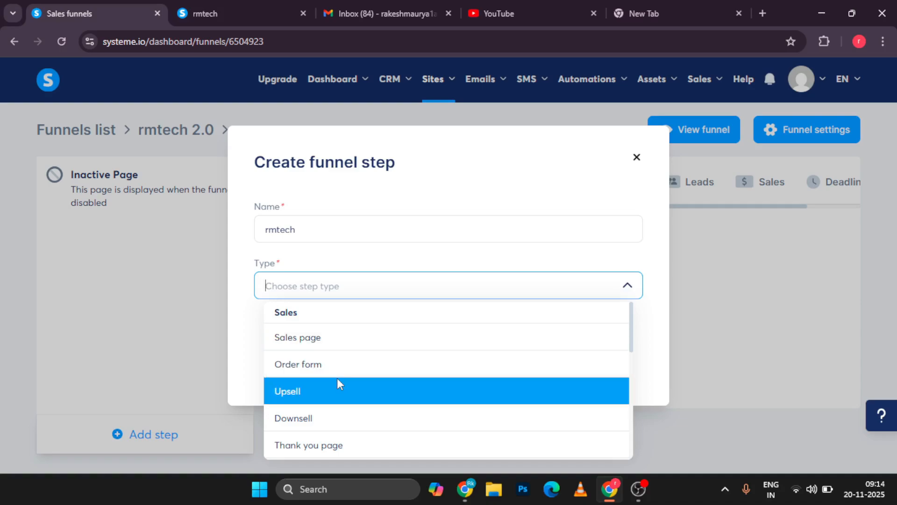
pyautogui.scroll(-1, 338, 379)
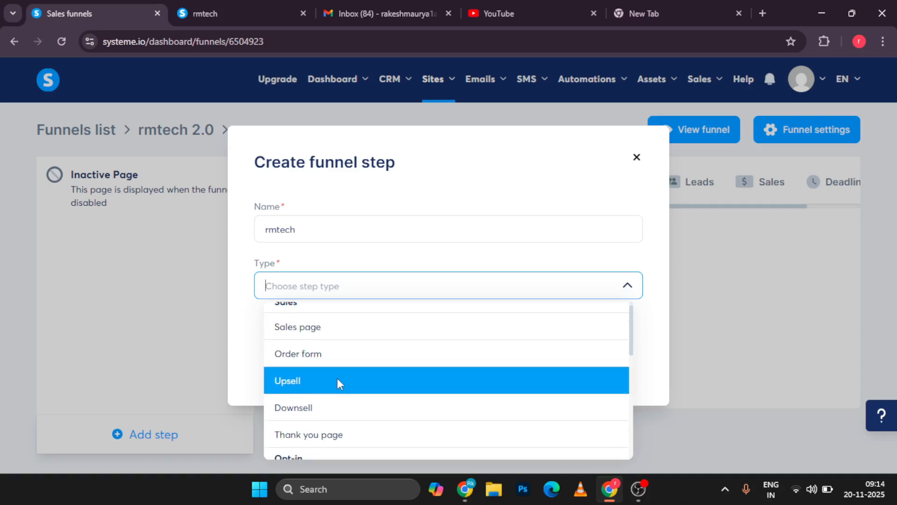
pyautogui.scroll(-2, 338, 381)
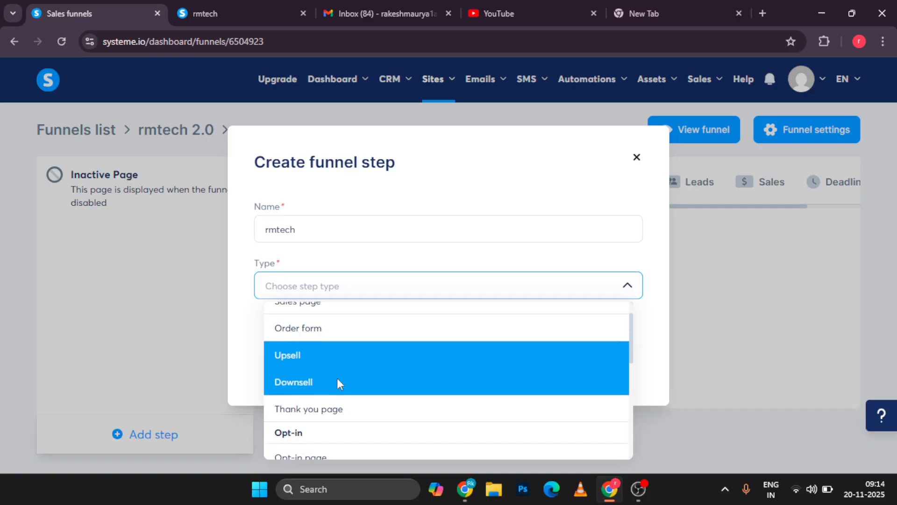
pyautogui.scroll(3, 337, 381)
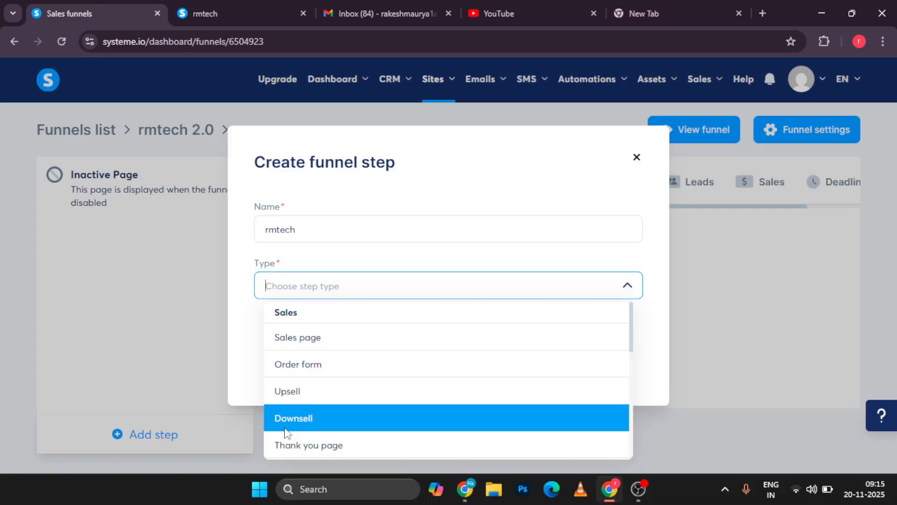
pyautogui.click(326, 337)
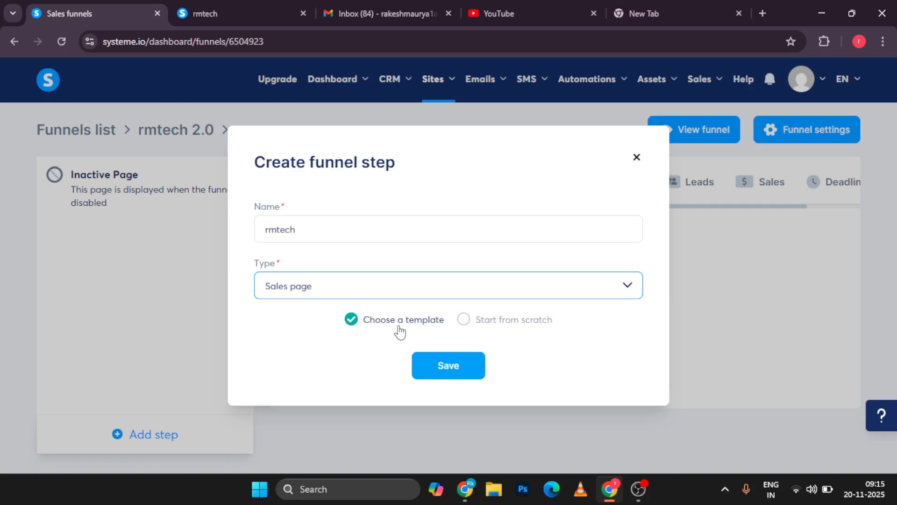
pyautogui.click(450, 373)
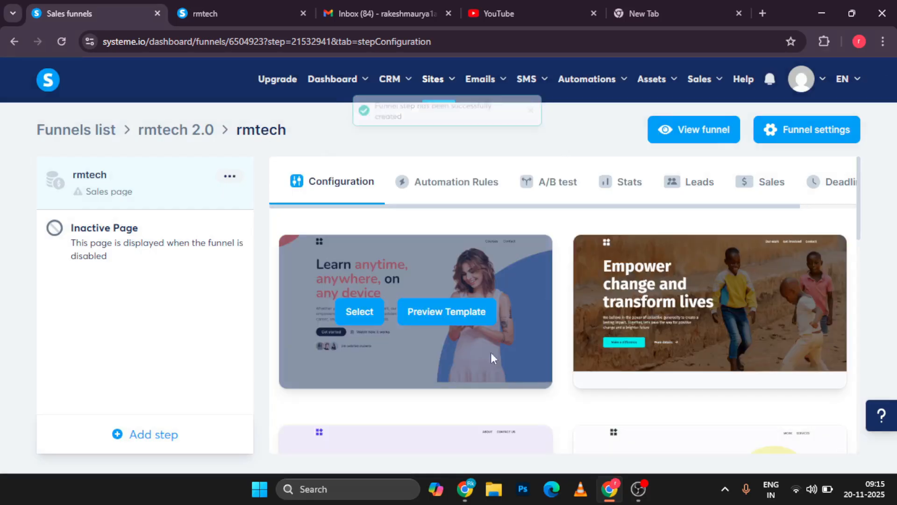
# Browse the sales page templates and select the Giamatti Studio template for the rmtech step.
pyautogui.scroll(-5, 536, 372)
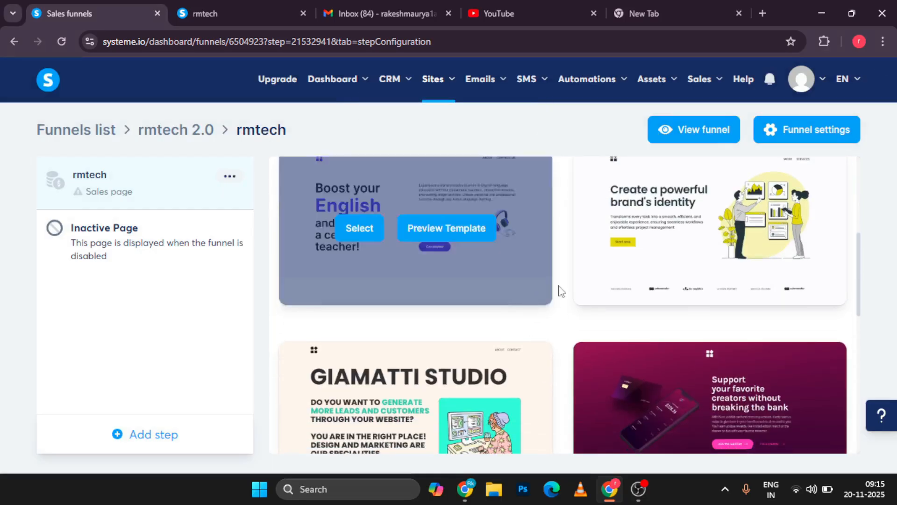
pyautogui.scroll(-10, 575, 280)
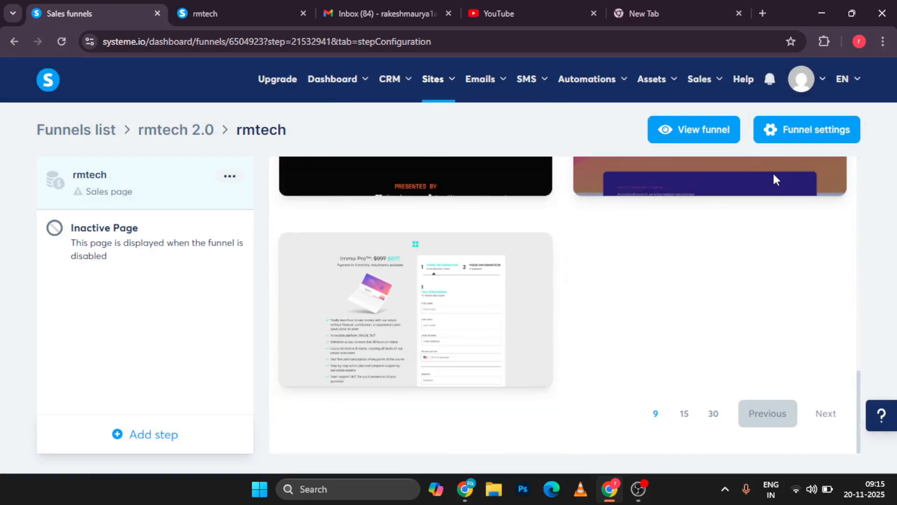
pyautogui.scroll(15, 618, 283)
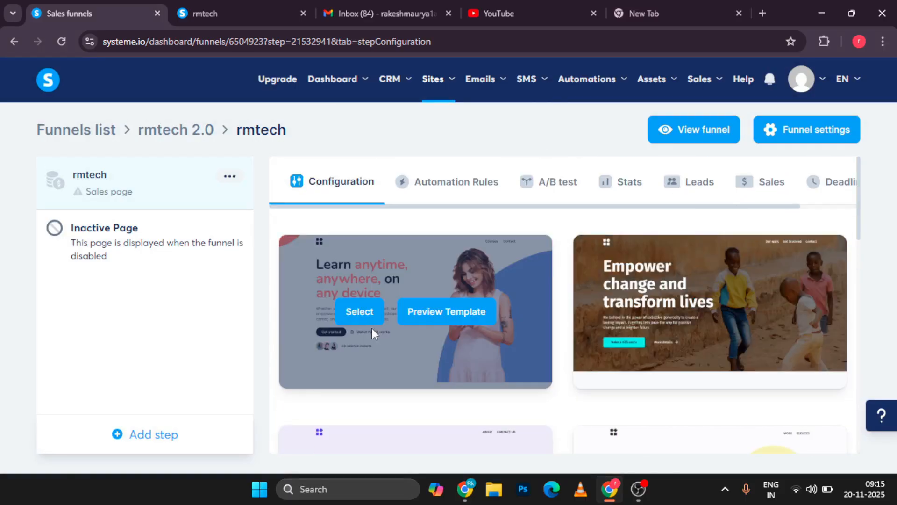
pyautogui.scroll(-2, 542, 397)
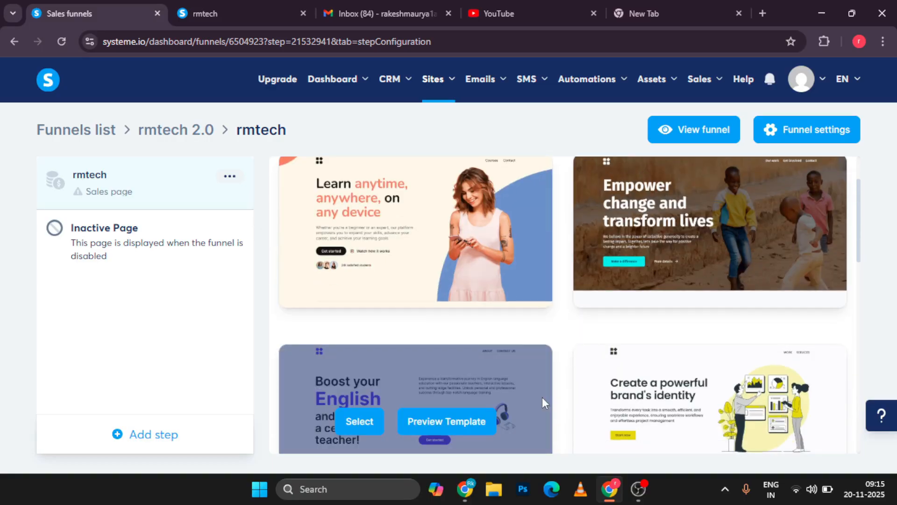
pyautogui.scroll(-10, 542, 396)
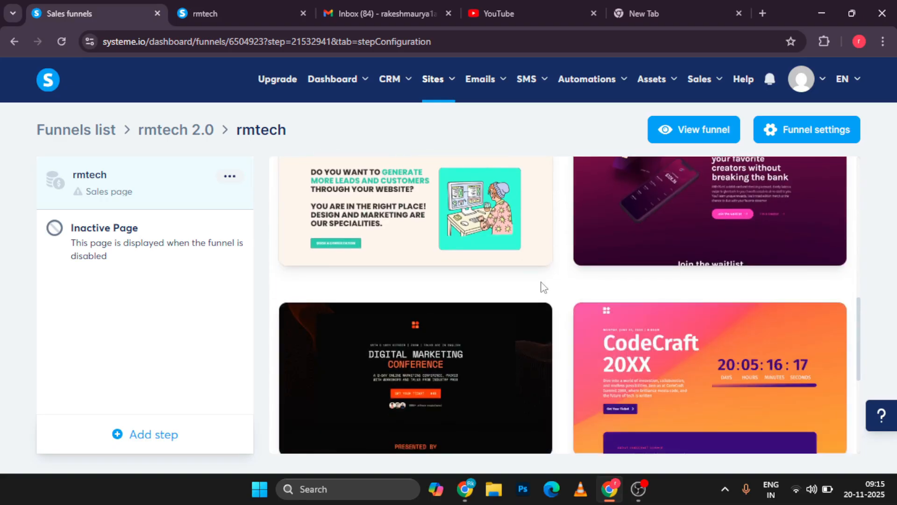
pyautogui.scroll(9, 543, 286)
pyautogui.scroll(-7, 542, 287)
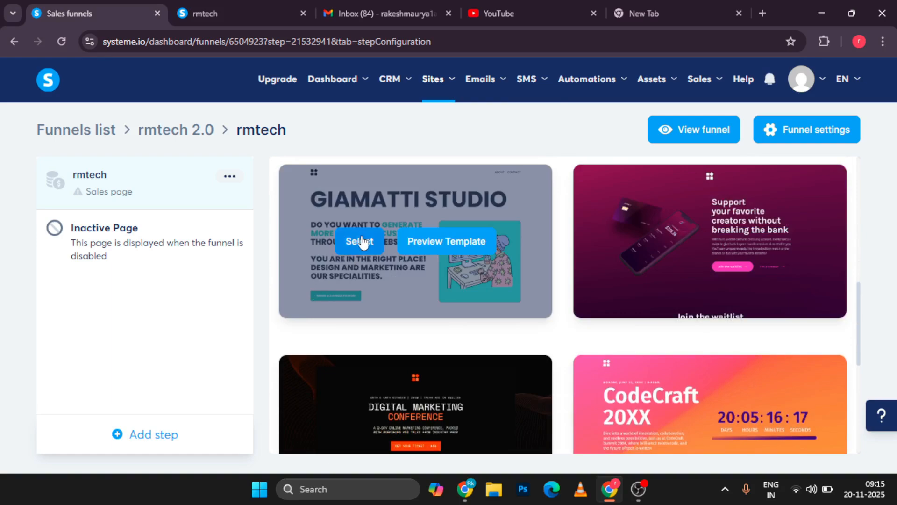
pyautogui.click(360, 241)
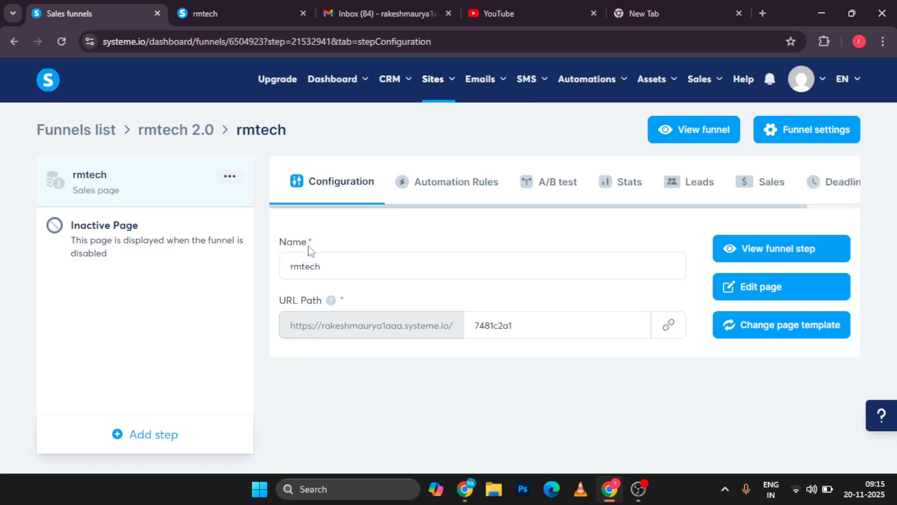
# Close the old rmtech page tab, view the live page of the new funnel step, and return to its configuration.
pyautogui.moveTo(310, 250); pyautogui.dragTo(276, 248)
pyautogui.moveTo(319, 300); pyautogui.dragTo(280, 293)
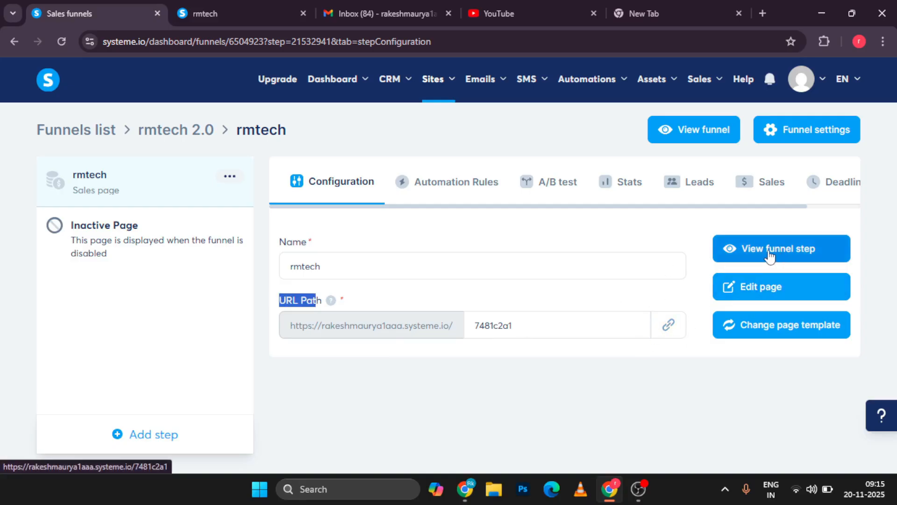
pyautogui.click(303, 13)
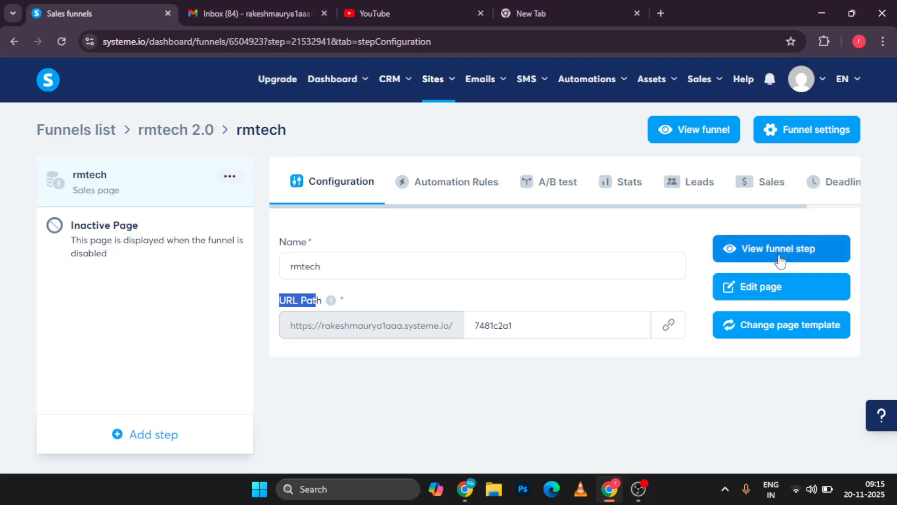
pyautogui.click(779, 257)
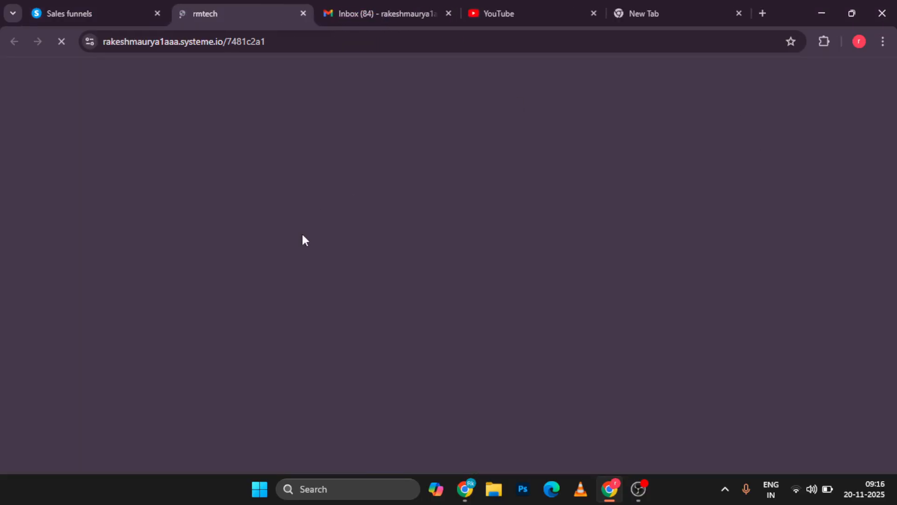
pyautogui.scroll(-20, 415, 331)
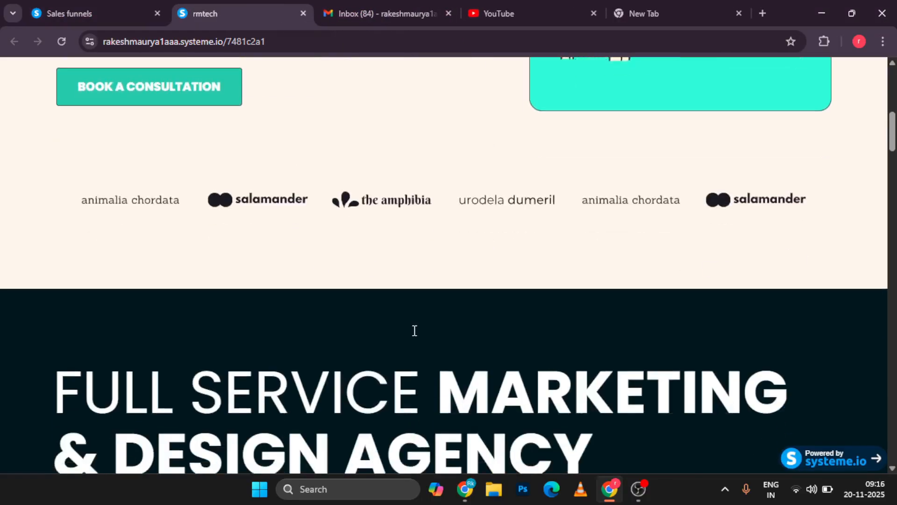
pyautogui.scroll(-8, 414, 332)
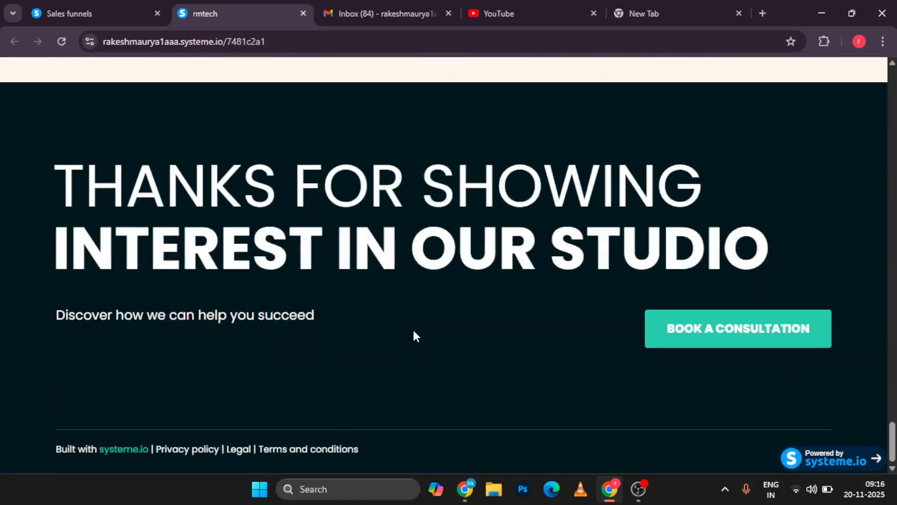
pyautogui.scroll(20, 424, 157)
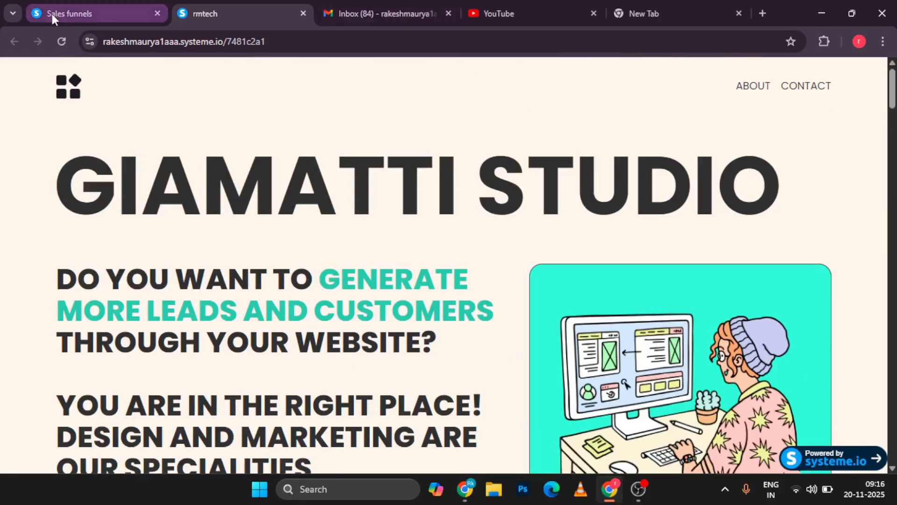
pyautogui.click(71, 10)
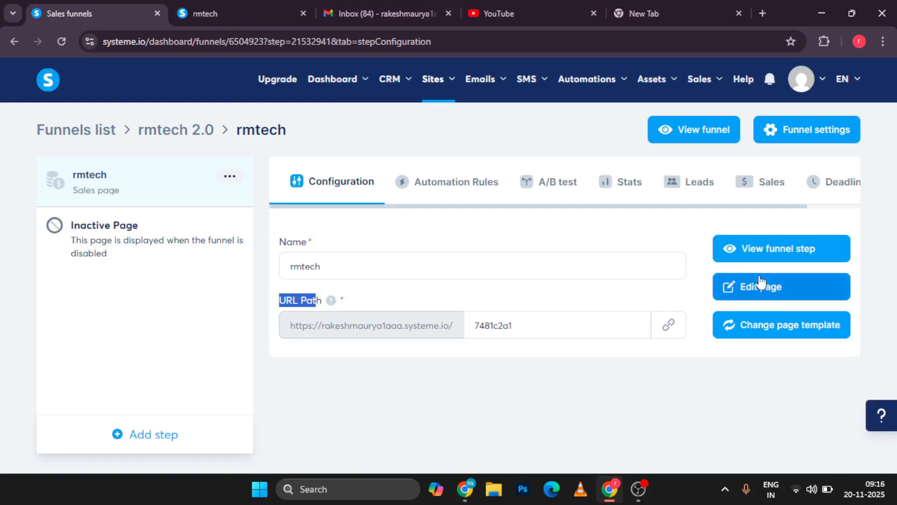
# Start changing the rmtech step's page template and confirm discarding the current one.
pyautogui.click(763, 332)
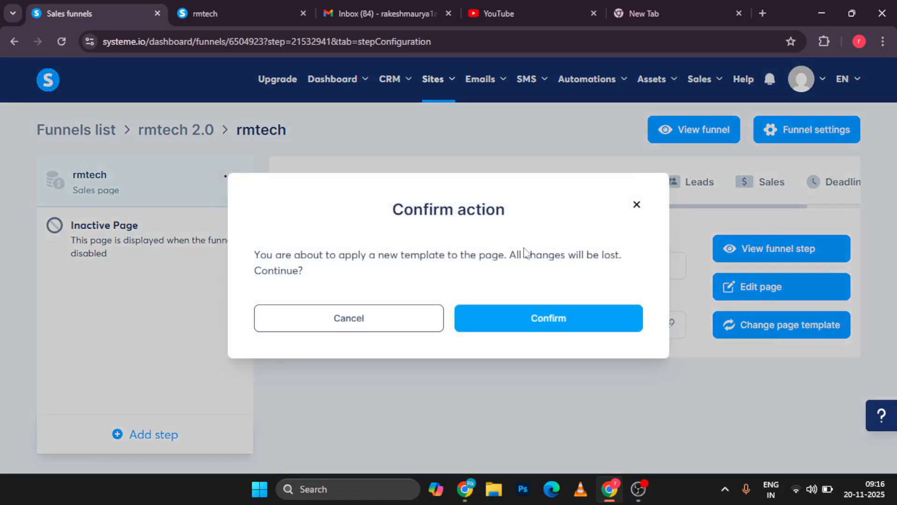
pyautogui.click(545, 316)
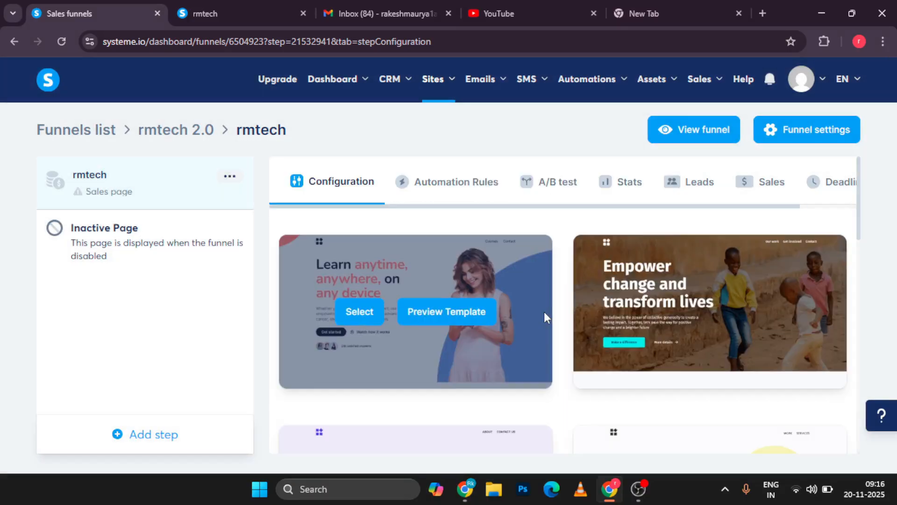
# Look through the step's Automation Rules, A/B test, Stats and Leads sections and return to Configuration.
pyautogui.click(460, 190)
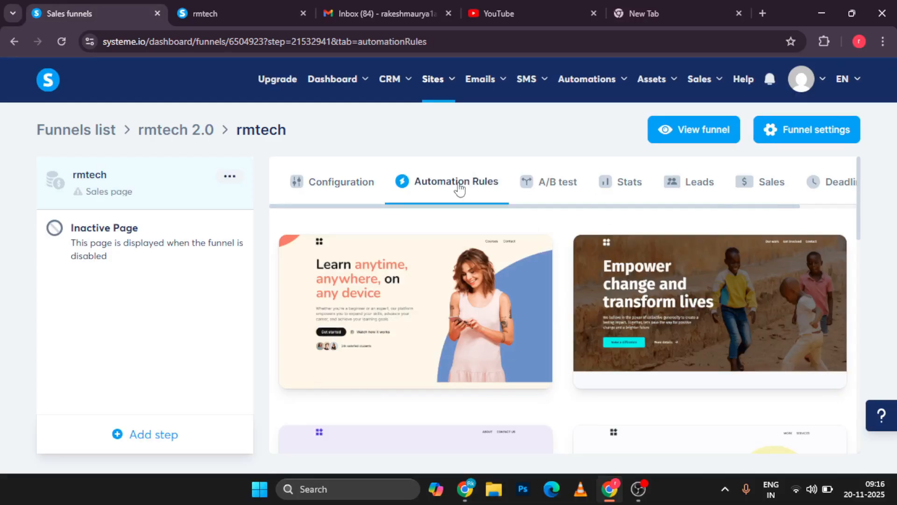
pyautogui.click(553, 191)
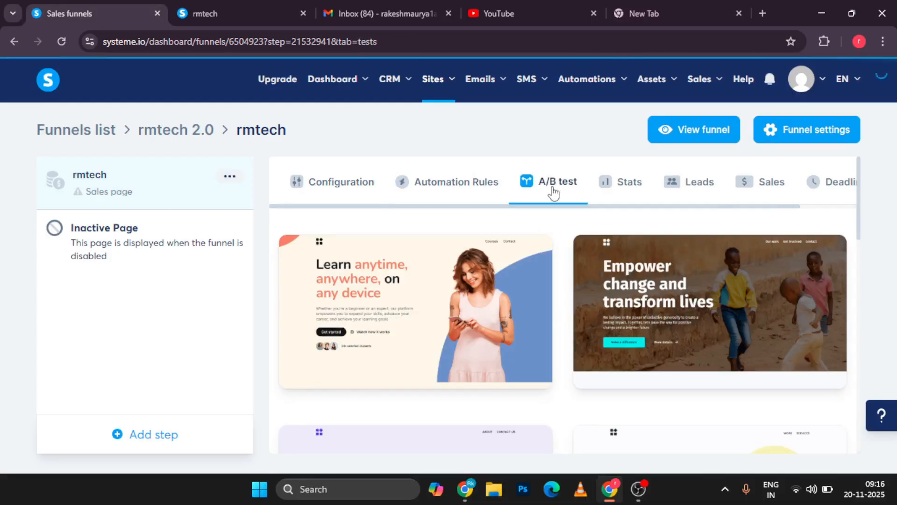
pyautogui.click(626, 185)
pyautogui.click(695, 191)
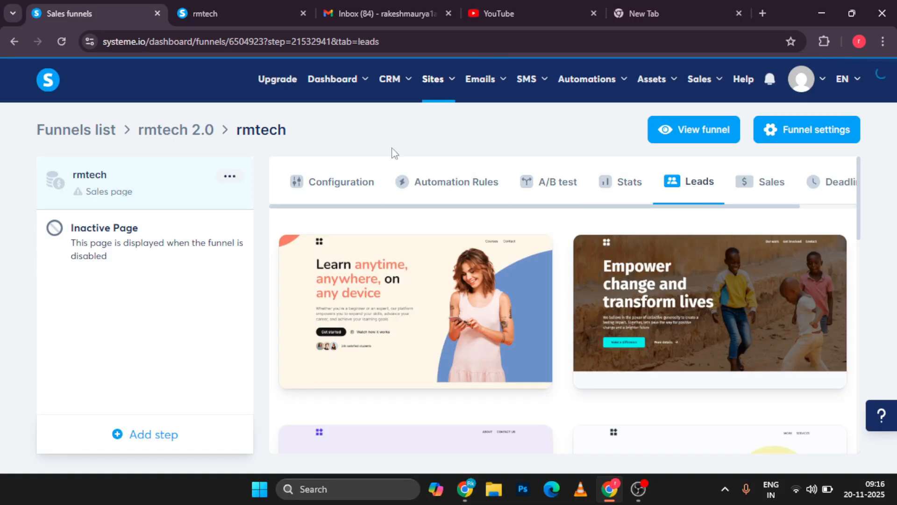
pyautogui.click(332, 185)
# Browse the page templates with 15 shown per page and select the "Boost your English and become a certified teacher!" template.
pyautogui.scroll(-10, 448, 334)
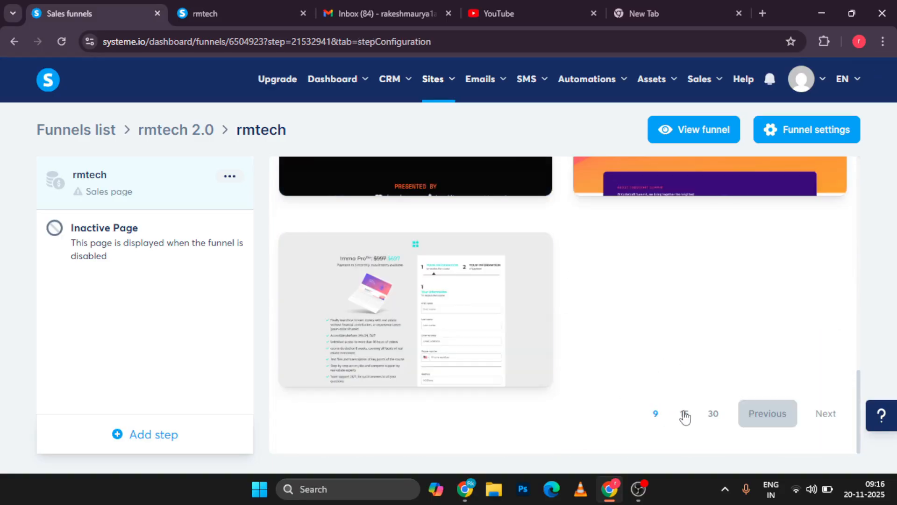
pyautogui.click(683, 415)
pyautogui.scroll(-10, 539, 356)
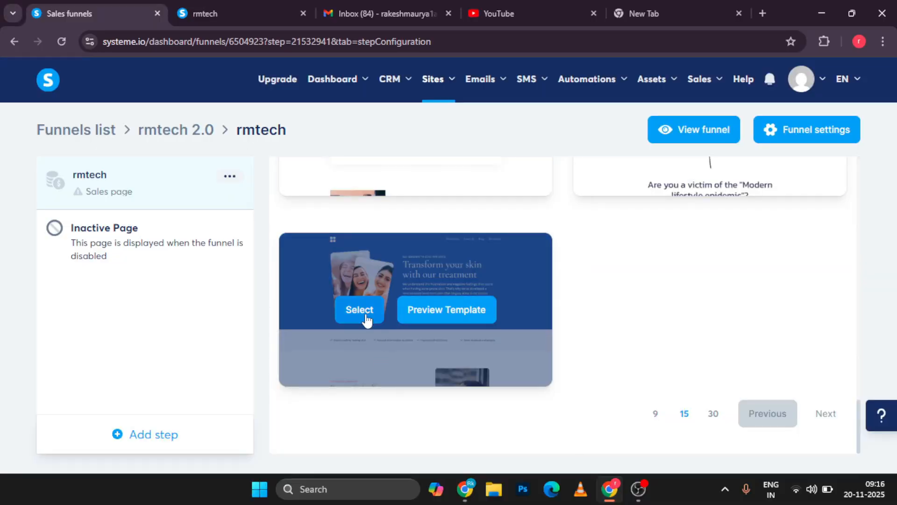
pyautogui.scroll(10, 645, 287)
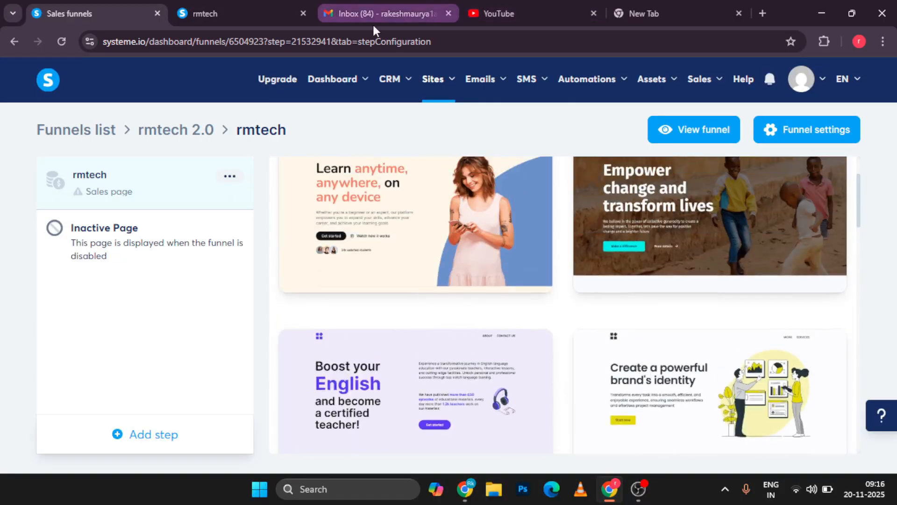
pyautogui.scroll(-5, 407, 243)
pyautogui.scroll(3, 415, 203)
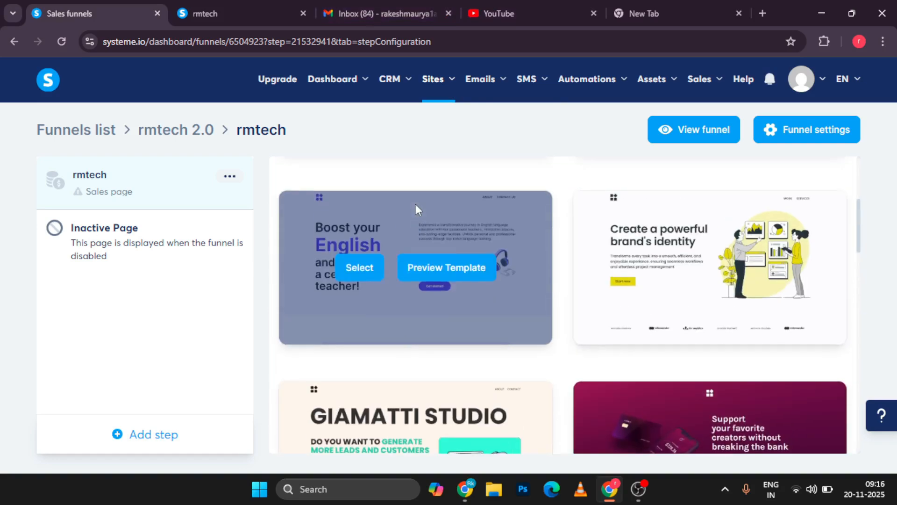
pyautogui.click(360, 269)
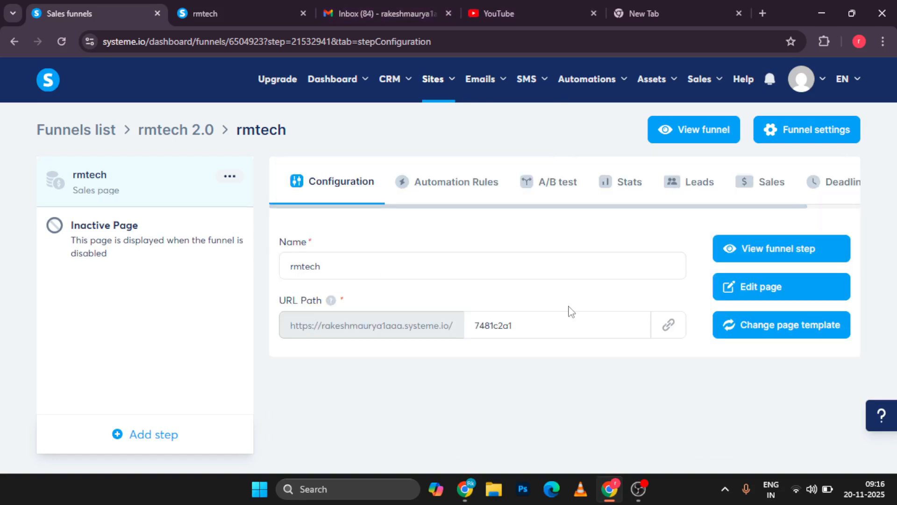
# Close the old rmtech page tab, look through the funnel step's live page, and return to its configuration.
pyautogui.click(303, 13)
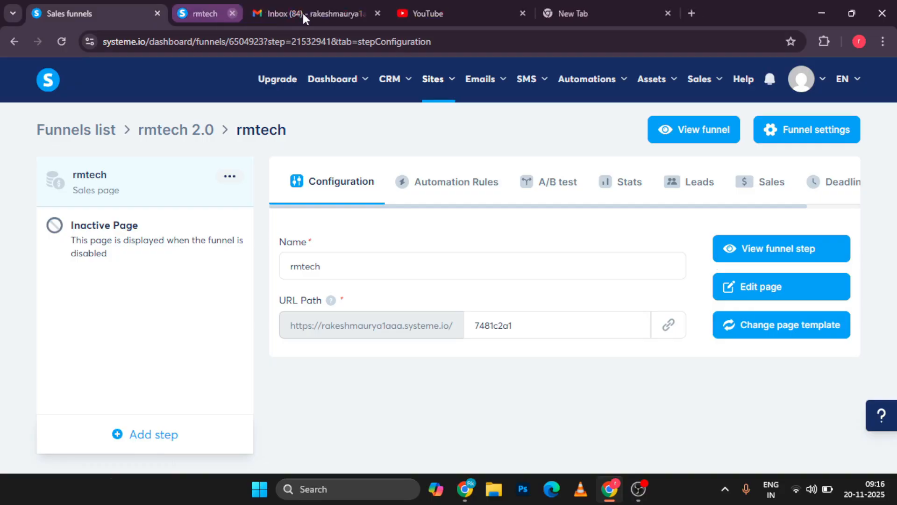
pyautogui.click(769, 250)
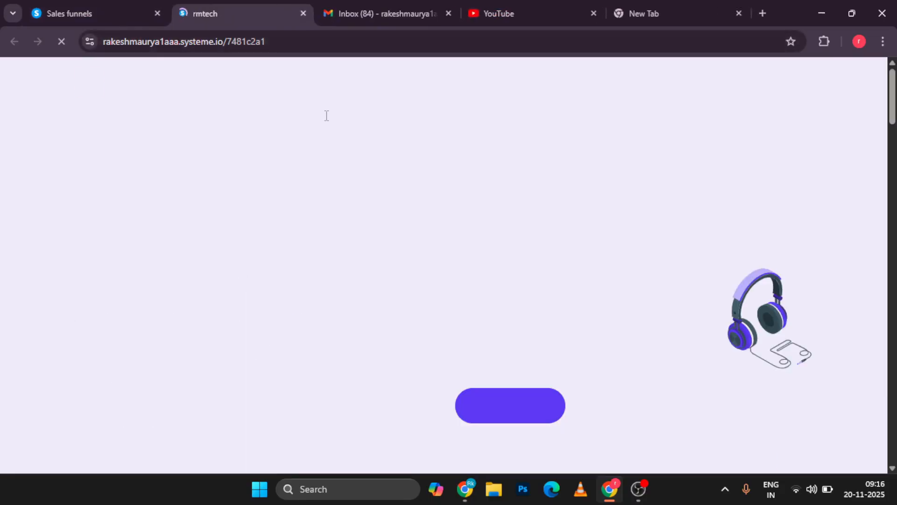
pyautogui.scroll(-20, 313, 324)
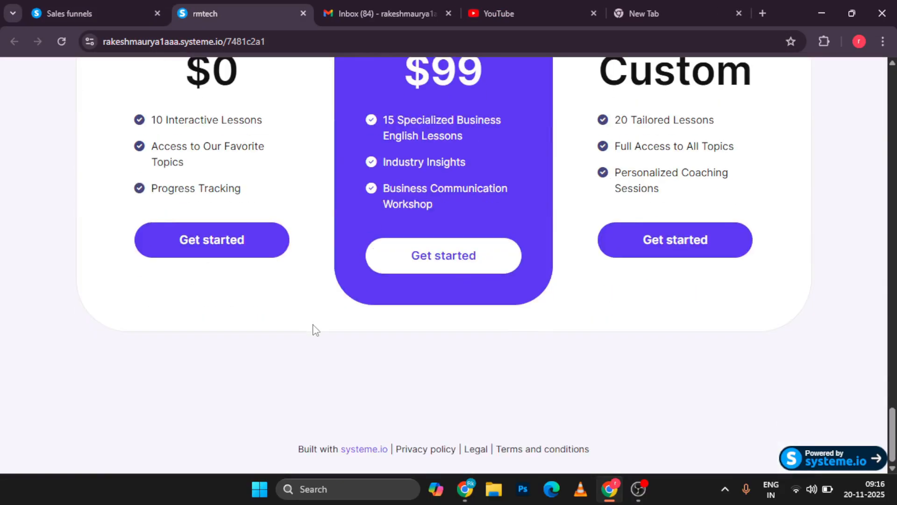
pyautogui.scroll(10, 314, 328)
pyautogui.scroll(5, 314, 328)
pyautogui.click(67, 12)
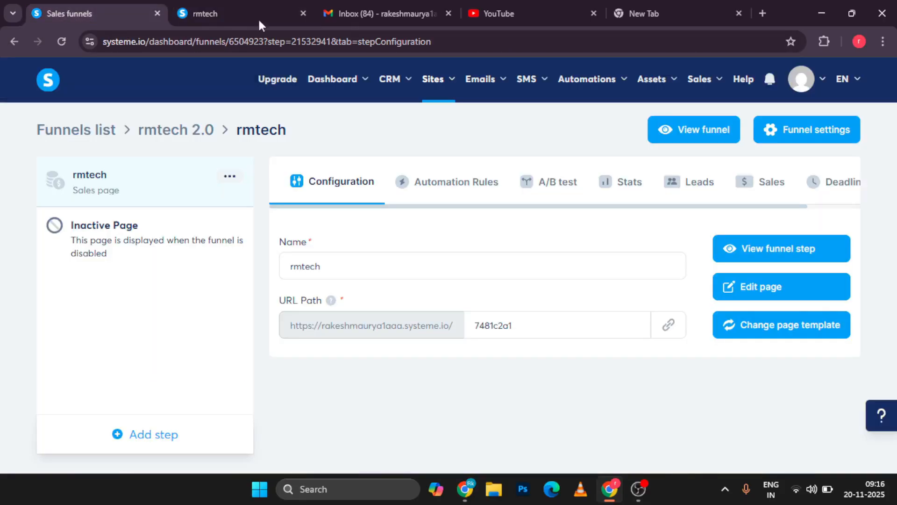
# Open the rmtech page for editing and delete the "Complete Fluency" title from the third pricing package.
pyautogui.click(839, 287)
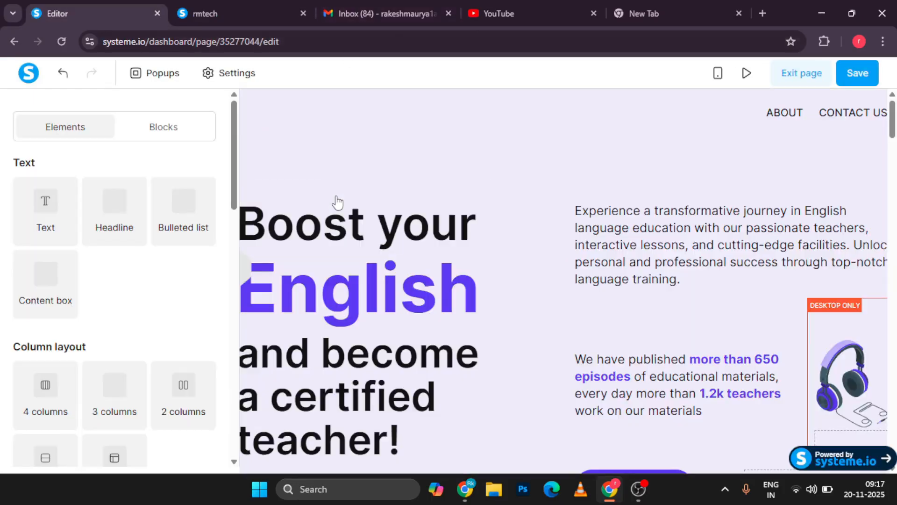
pyautogui.scroll(-8, 363, 374)
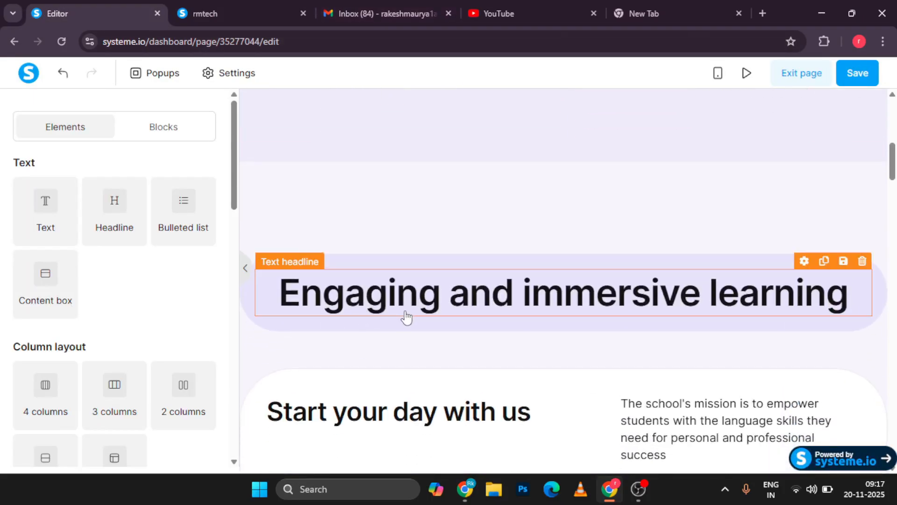
pyautogui.scroll(-15, 408, 317)
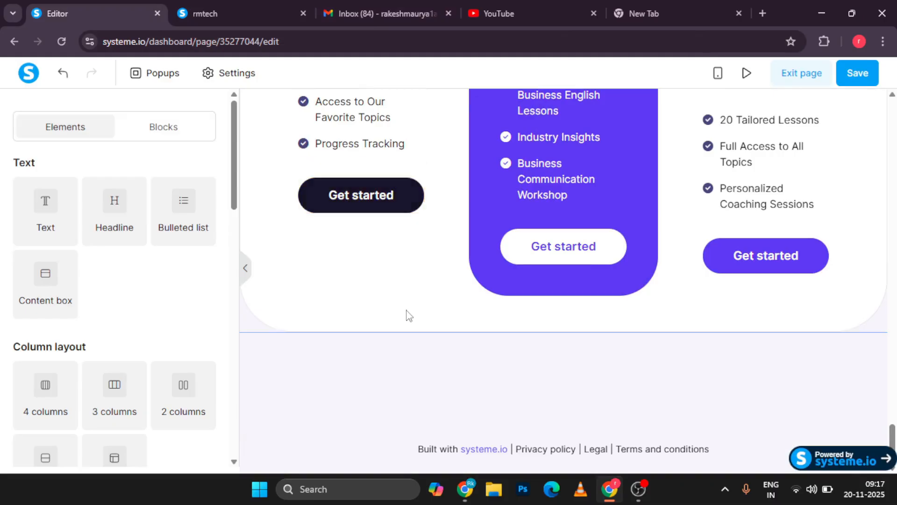
pyautogui.click(365, 267)
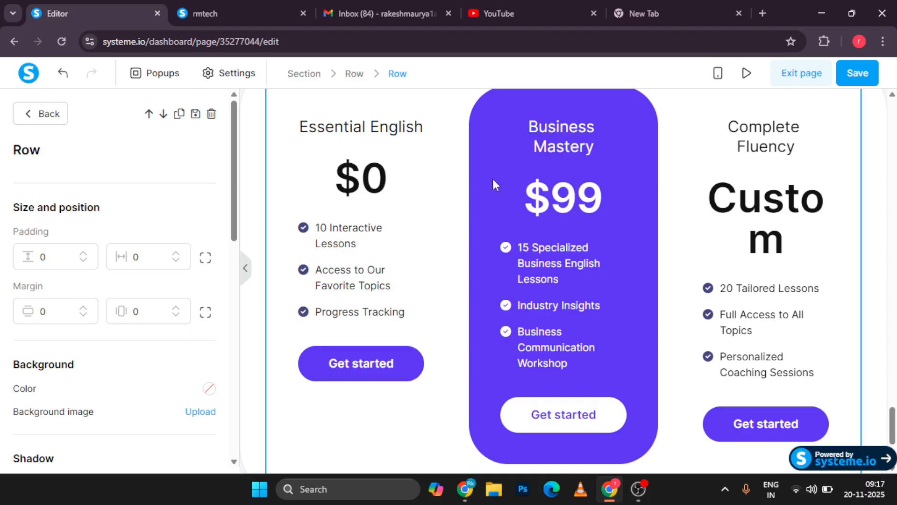
pyautogui.scroll(-7, 99, 436)
pyautogui.click(839, 120)
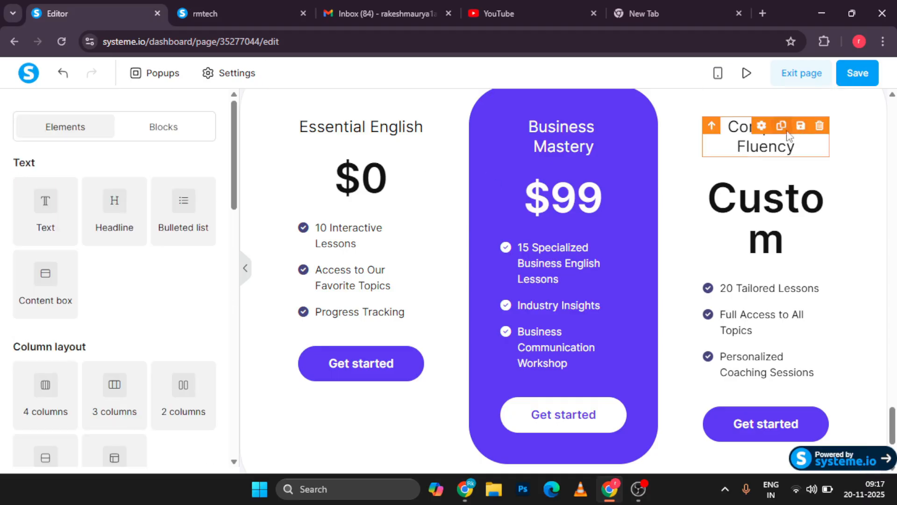
pyautogui.click(819, 126)
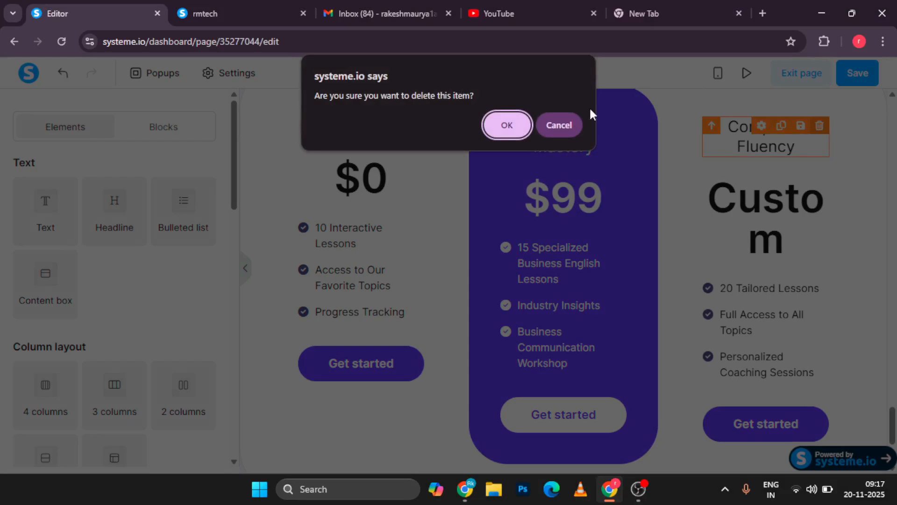
pyautogui.click(500, 134)
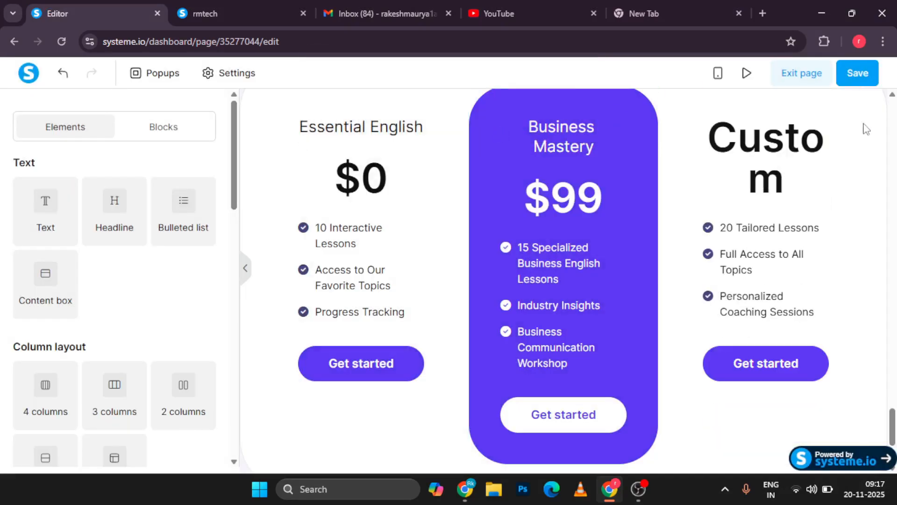
# Delete the whole "Custom" pricing package row from the page and confirm the deletion.
pyautogui.scroll(3, 710, 191)
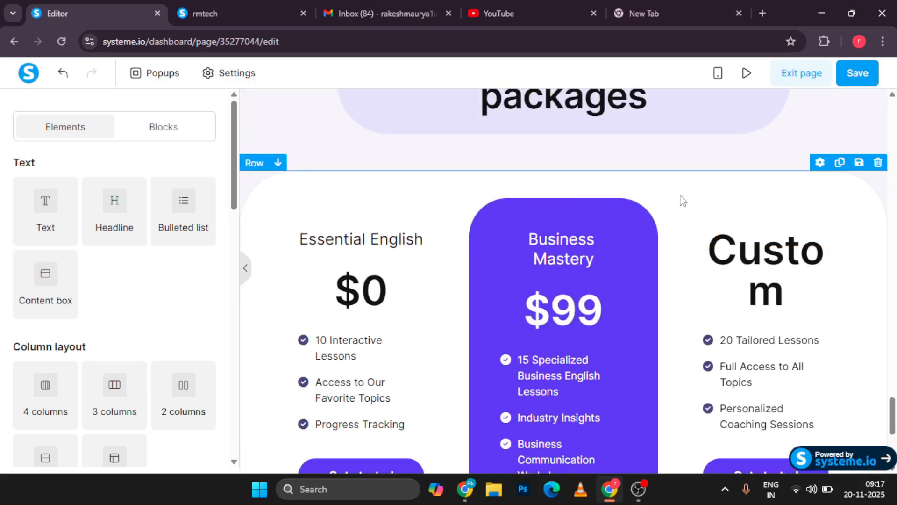
pyautogui.click(682, 200)
pyautogui.scroll(-2, 865, 172)
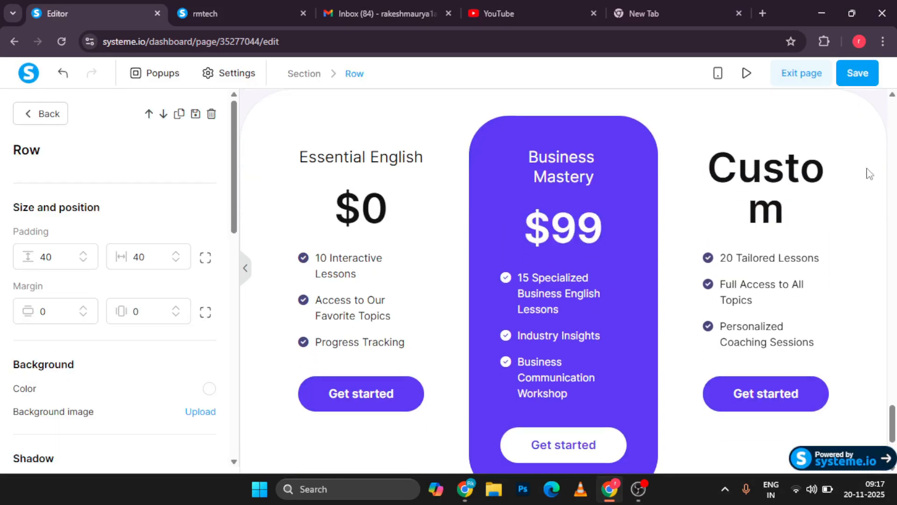
pyautogui.click(830, 154)
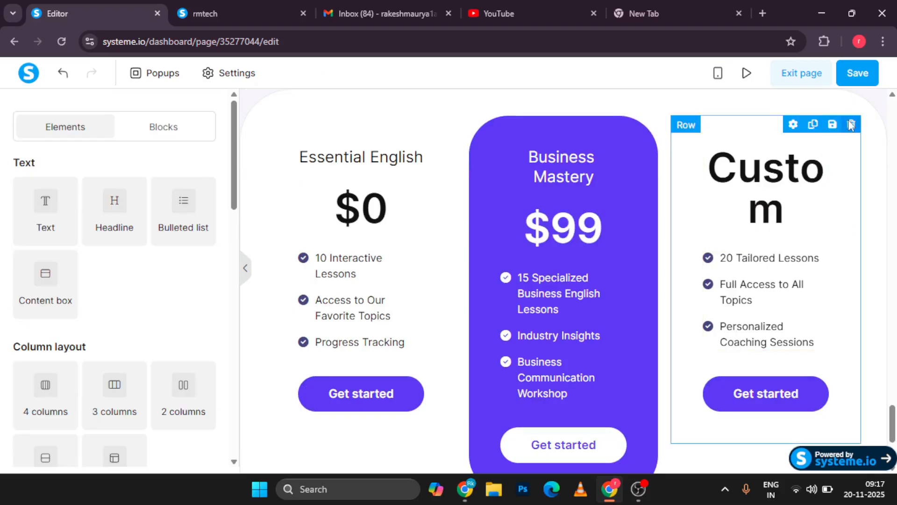
pyautogui.click(851, 125)
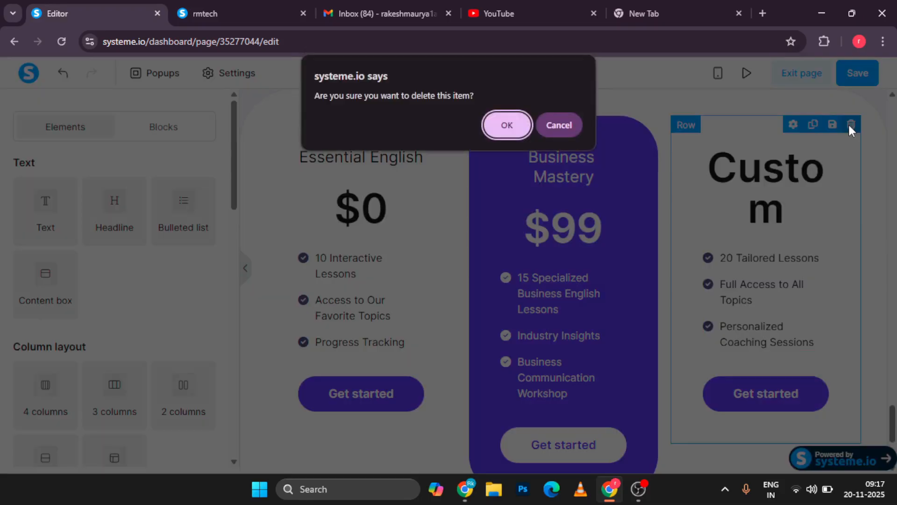
pyautogui.click(499, 122)
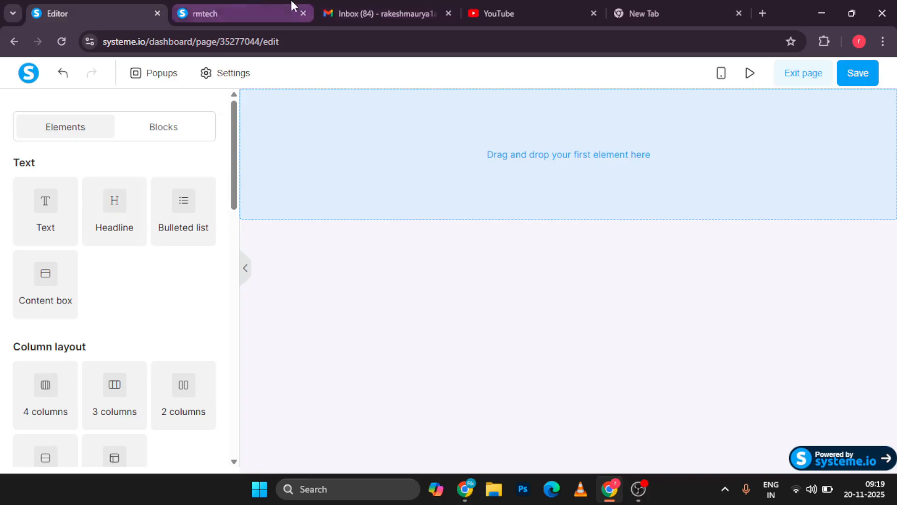
# Consult the live page's opening section, and add a text element reading "How to create sales funnel" to the empty page.
pyautogui.click(238, 2)
pyautogui.scroll(8, 400, 240)
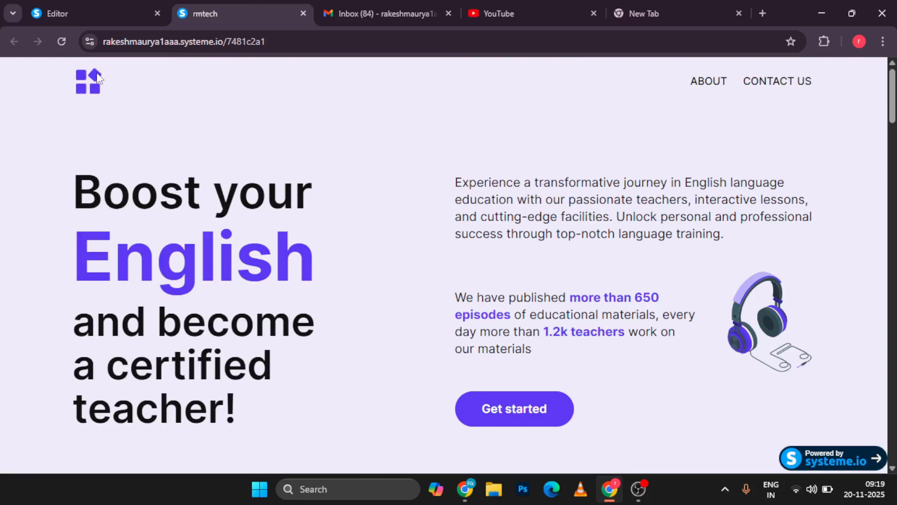
pyautogui.click(69, 10)
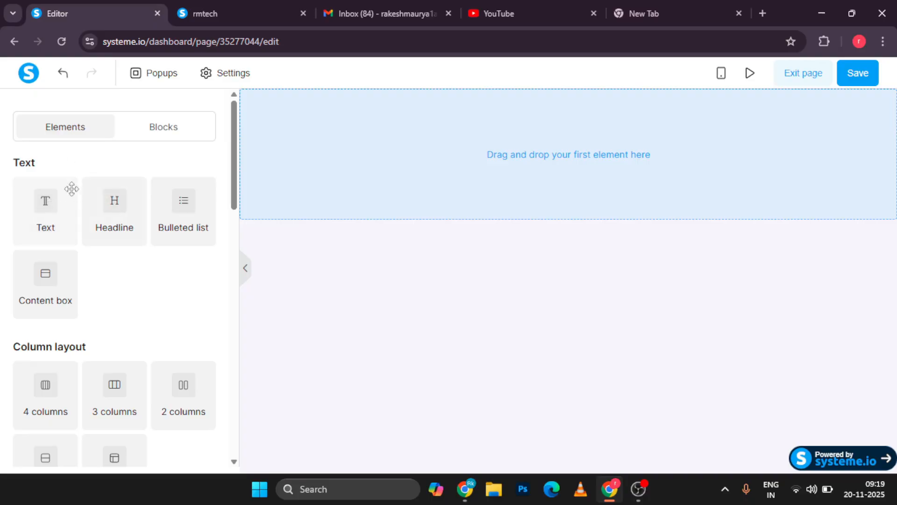
pyautogui.moveTo(54, 206); pyautogui.dragTo(550, 167)
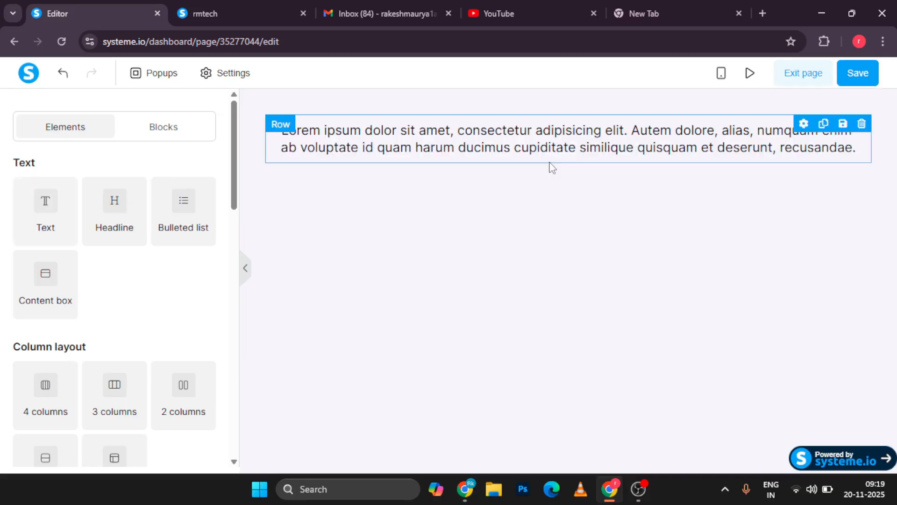
pyautogui.click(411, 150)
pyautogui.hotkey('ctrl', 'a')
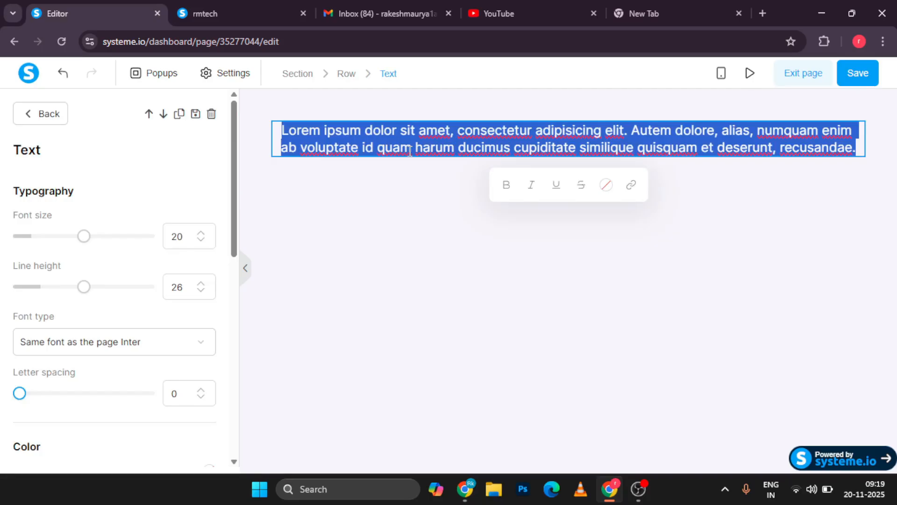
pyautogui.write('How to ')
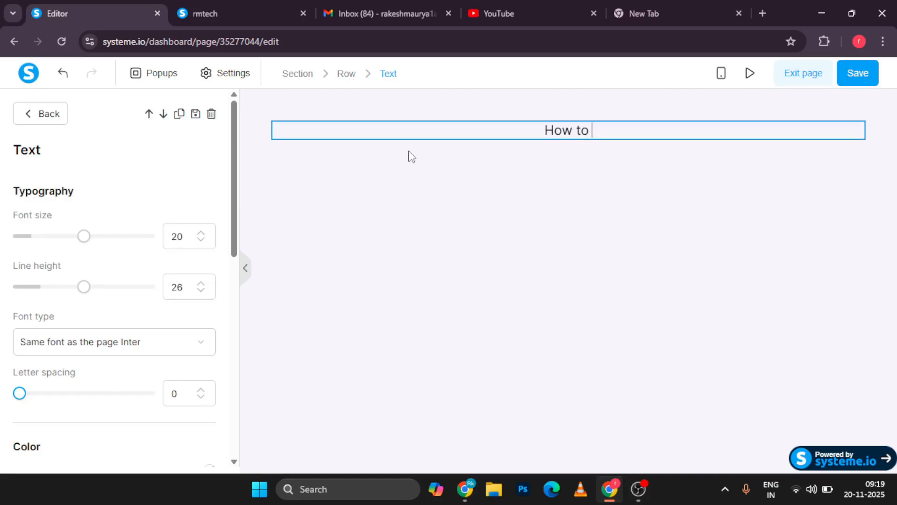
pyautogui.write('create ')
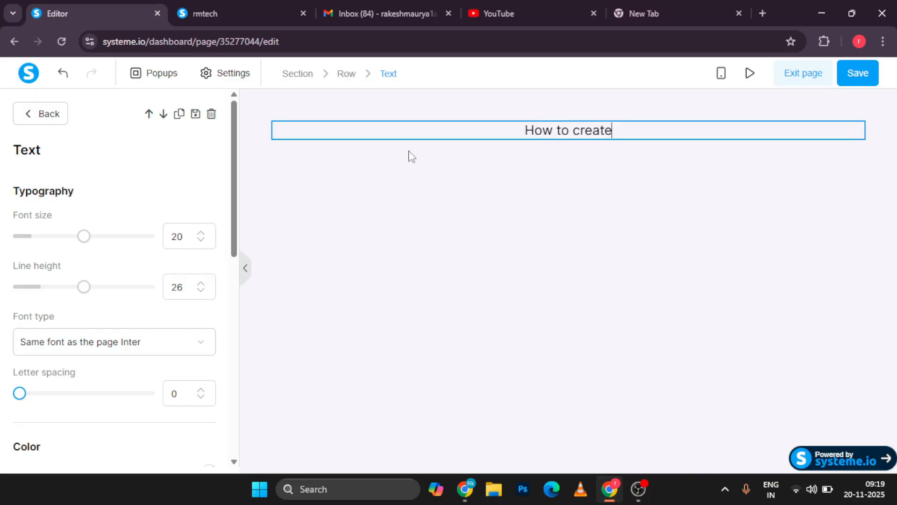
pyautogui.write('sales funnel')
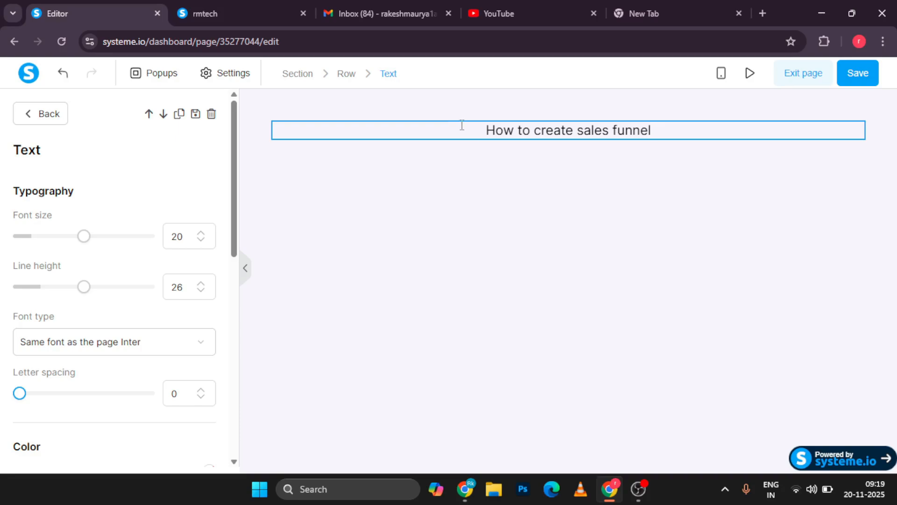
# Set the sales funnel text's font size to 61 and its line height to 95.
pyautogui.moveTo(480, 136); pyautogui.dragTo(667, 122)
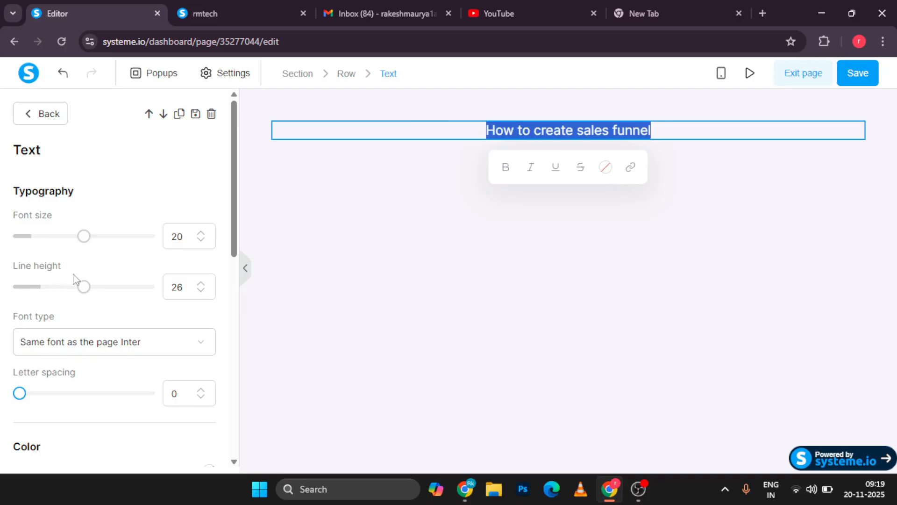
pyautogui.moveTo(86, 242); pyautogui.dragTo(95, 243)
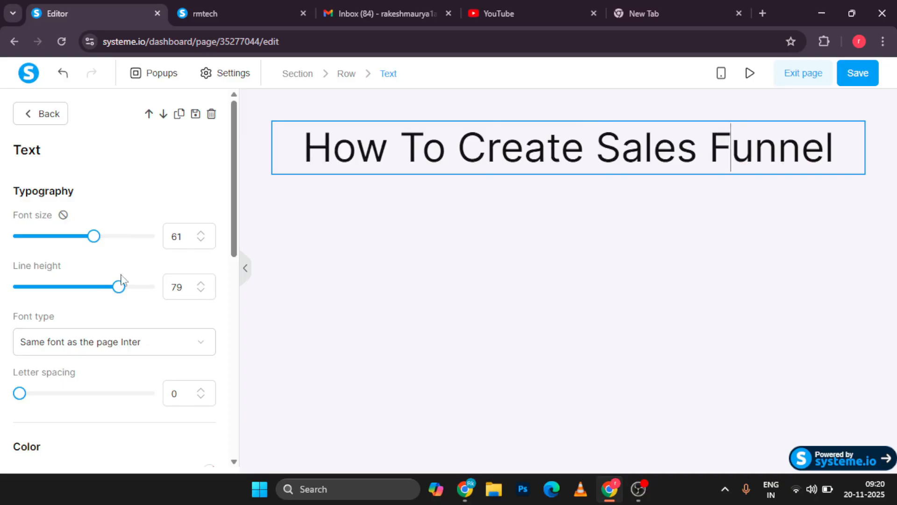
pyautogui.moveTo(116, 292); pyautogui.dragTo(142, 291)
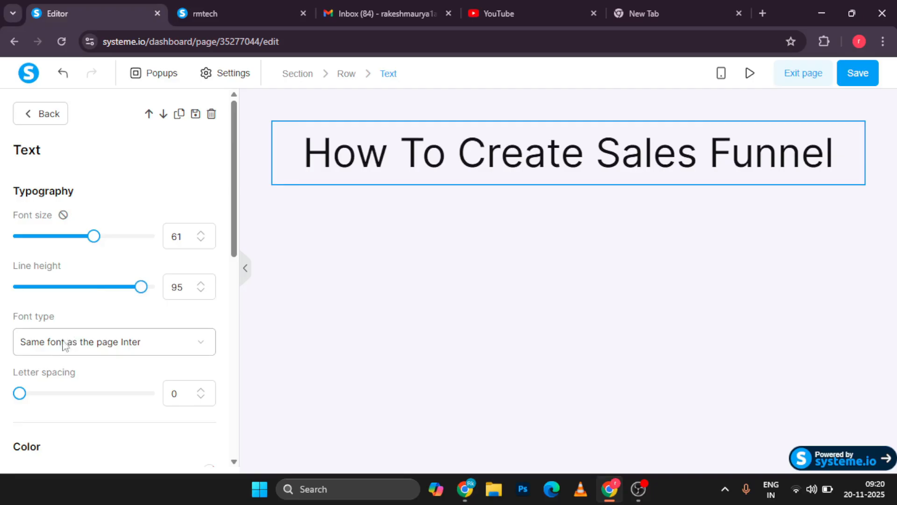
# Set the "How To Create Sales Funnel" text's font type to Google Fonts with the Poppins font.
pyautogui.click(173, 347)
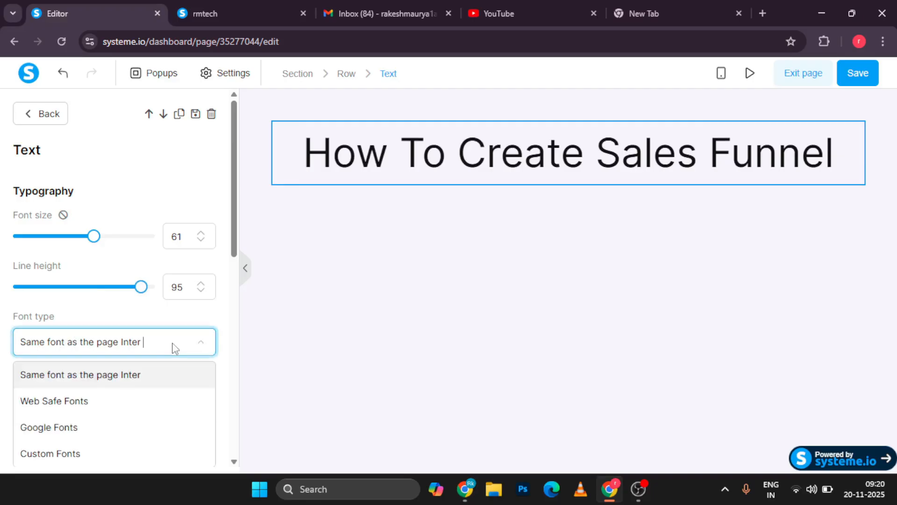
pyautogui.click(79, 409)
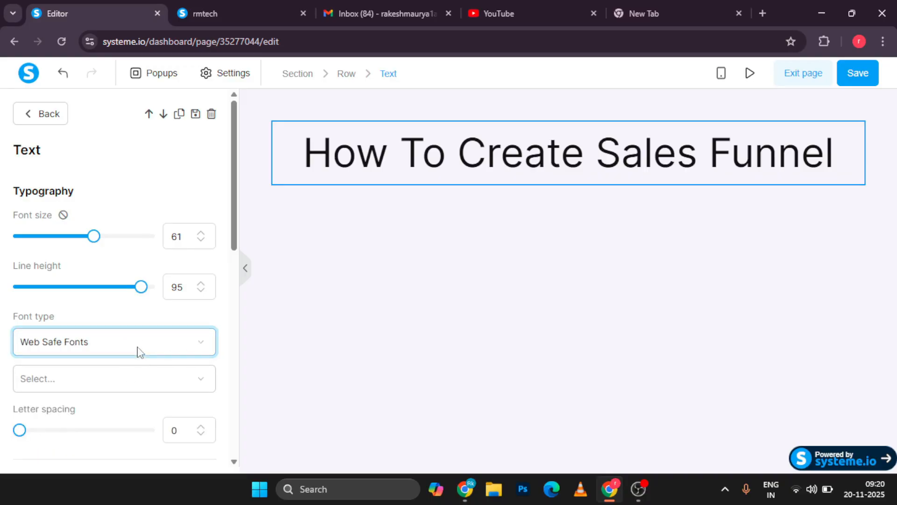
pyautogui.scroll(-2, 138, 353)
pyautogui.click(185, 234)
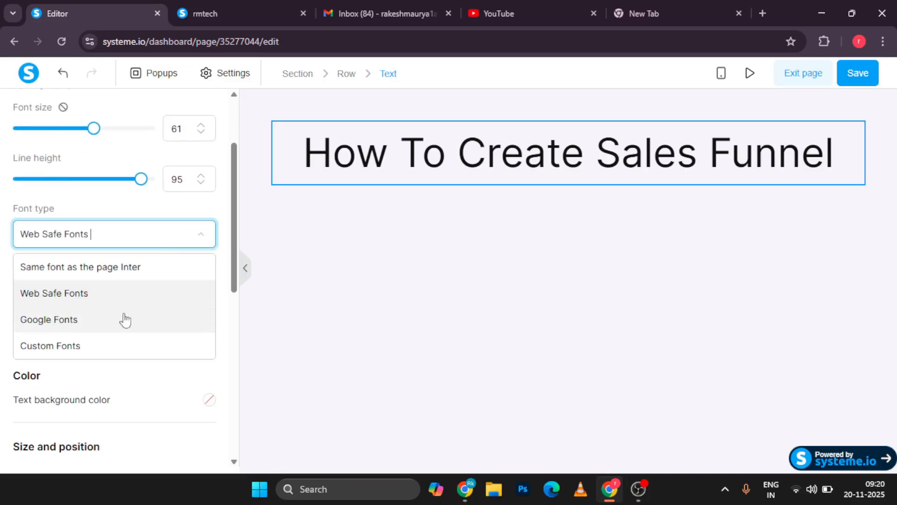
pyautogui.click(88, 327)
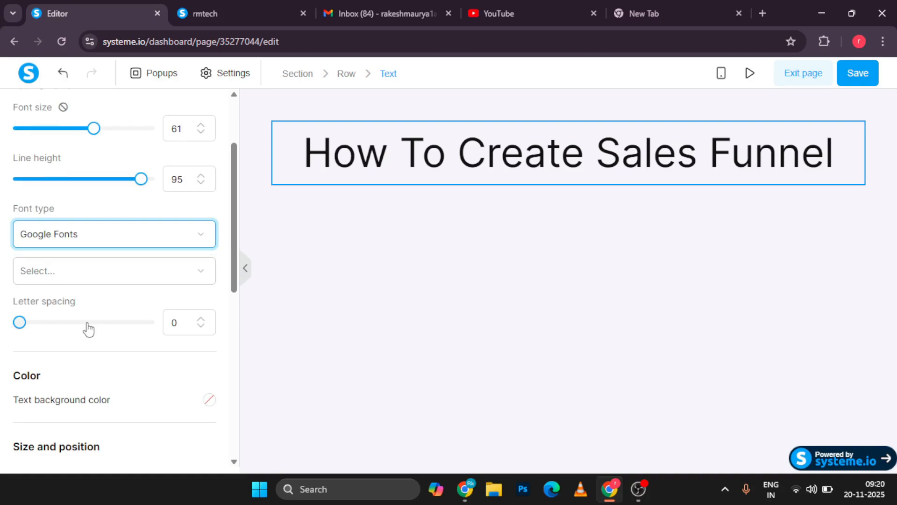
pyautogui.click(117, 280)
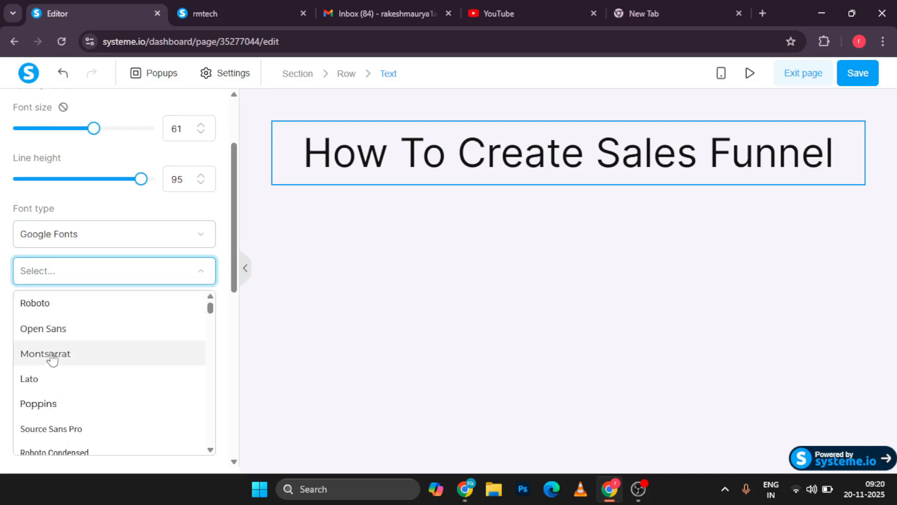
pyautogui.scroll(-1, 52, 397)
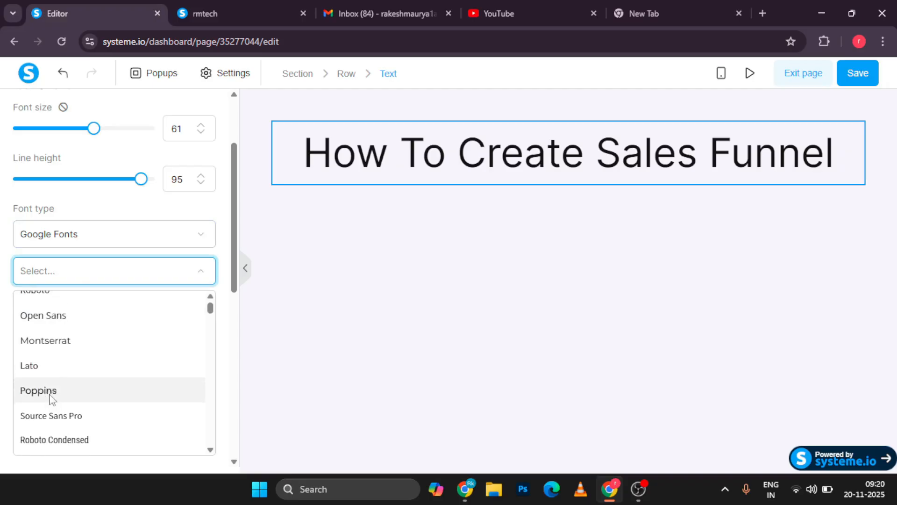
pyautogui.scroll(-2, 51, 397)
pyautogui.click(47, 359)
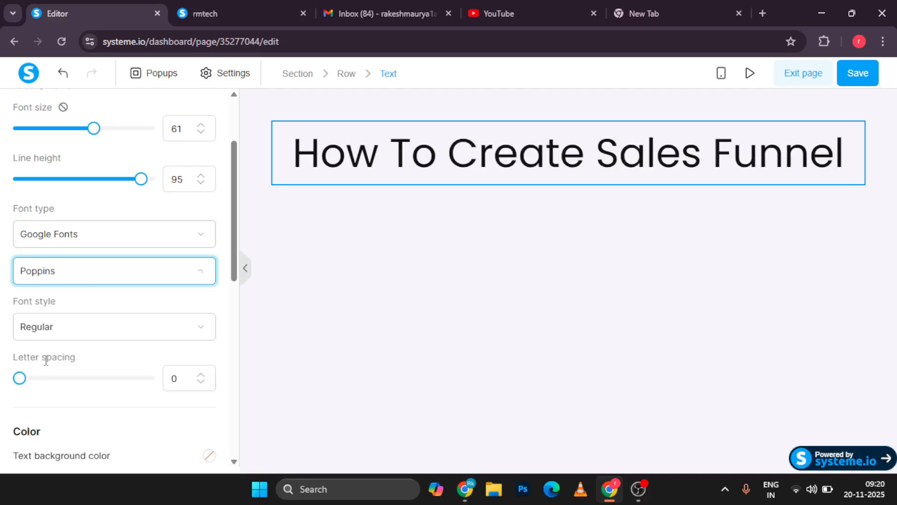
# Try the Open Sans font on the sales funnel text and switch back to Poppins.
pyautogui.click(113, 282)
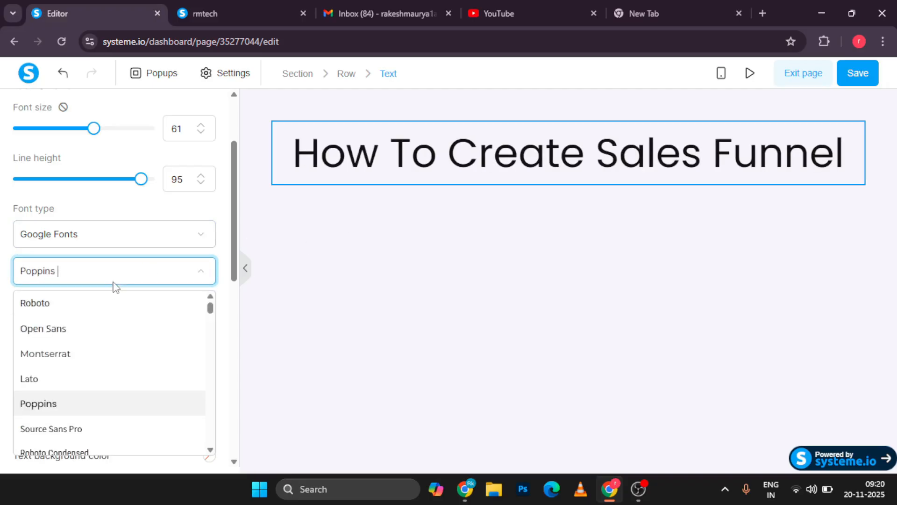
pyautogui.click(71, 329)
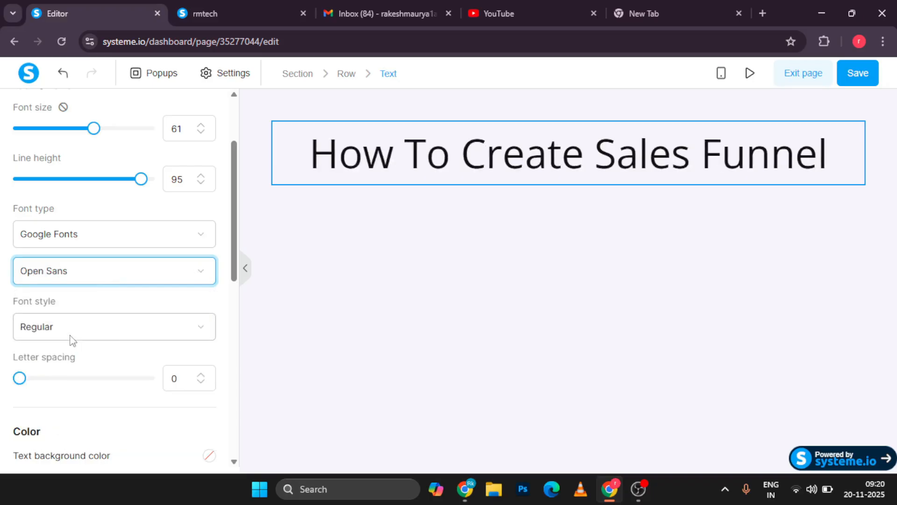
pyautogui.click(164, 278)
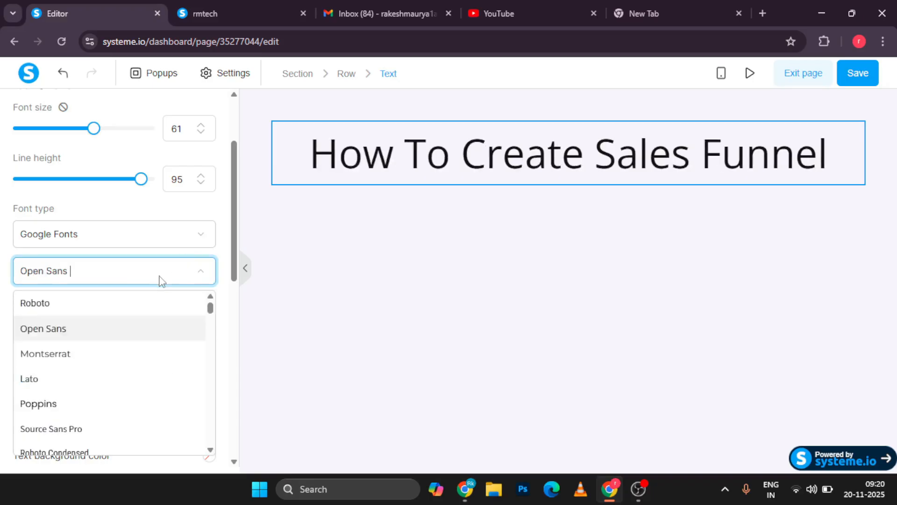
pyautogui.click(64, 405)
# Give the sales funnel text a yellow-green background color at 58% opacity.
pyautogui.scroll(-1, 146, 388)
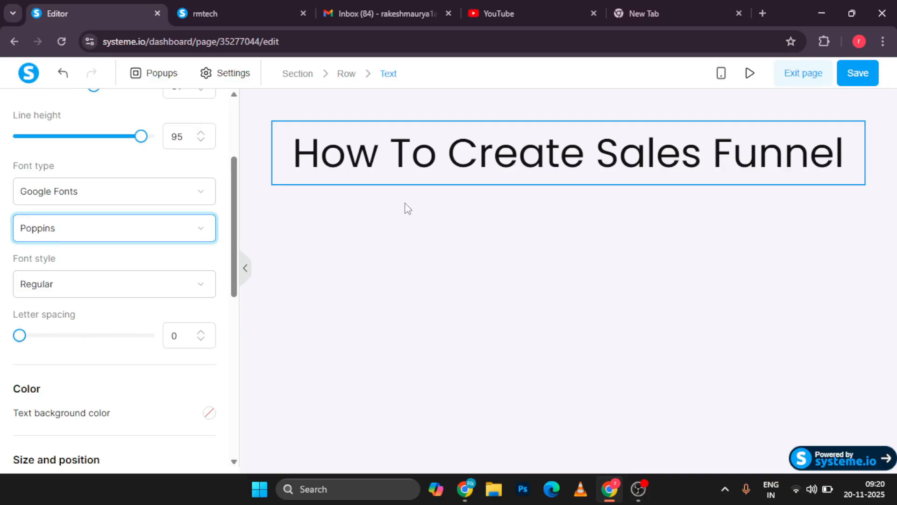
pyautogui.scroll(-2, 163, 294)
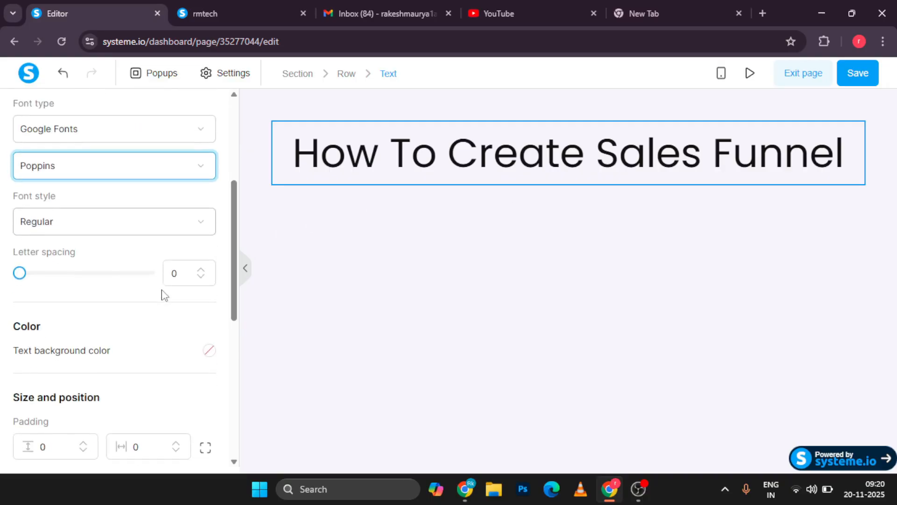
pyautogui.scroll(-3, 159, 296)
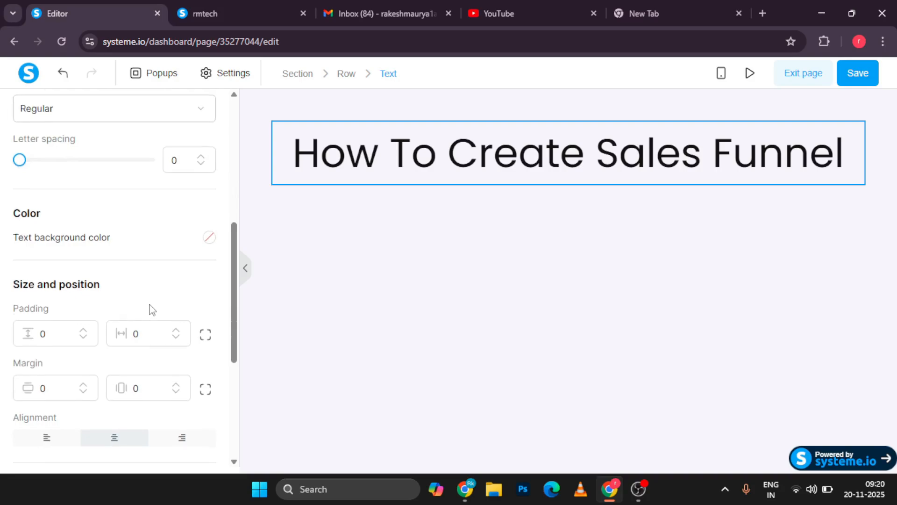
pyautogui.click(210, 238)
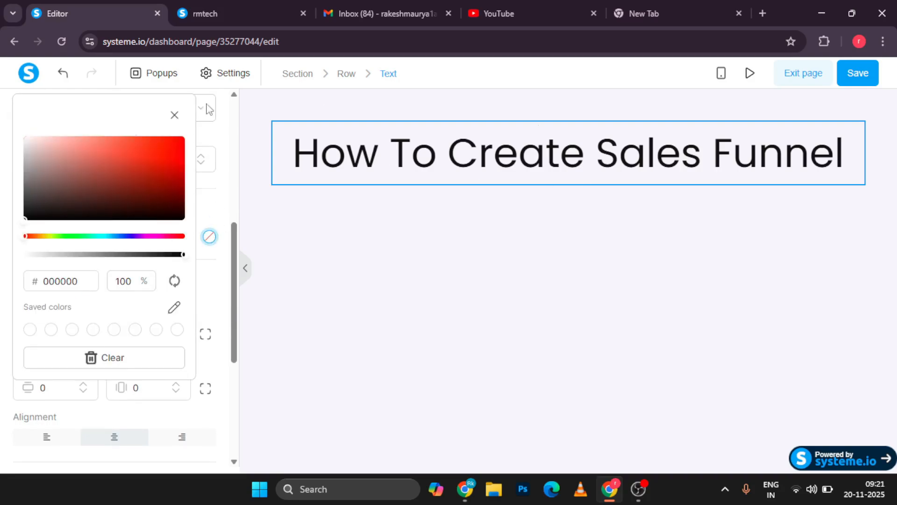
pyautogui.click(173, 148)
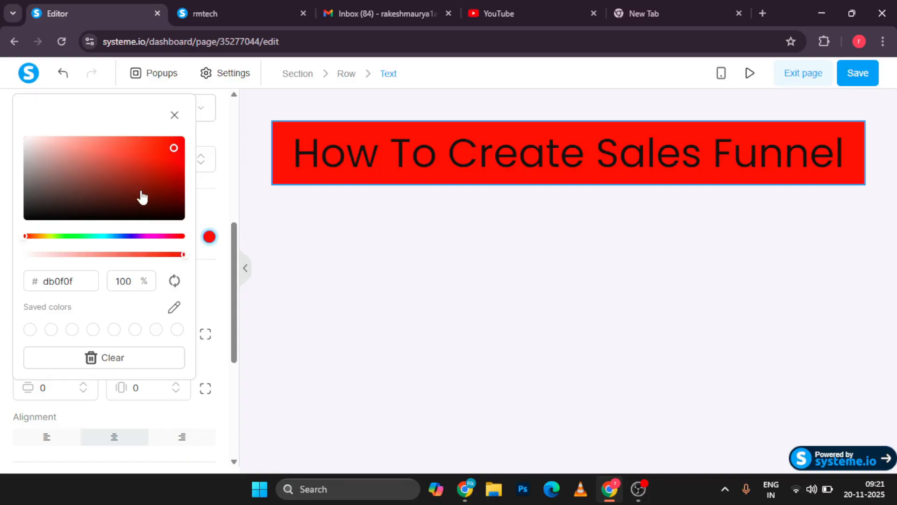
pyautogui.click(182, 213)
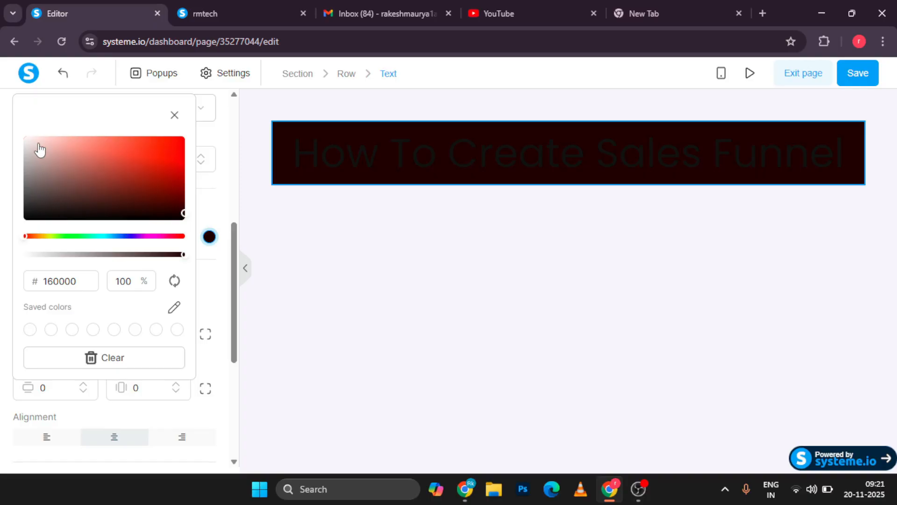
pyautogui.click(26, 139)
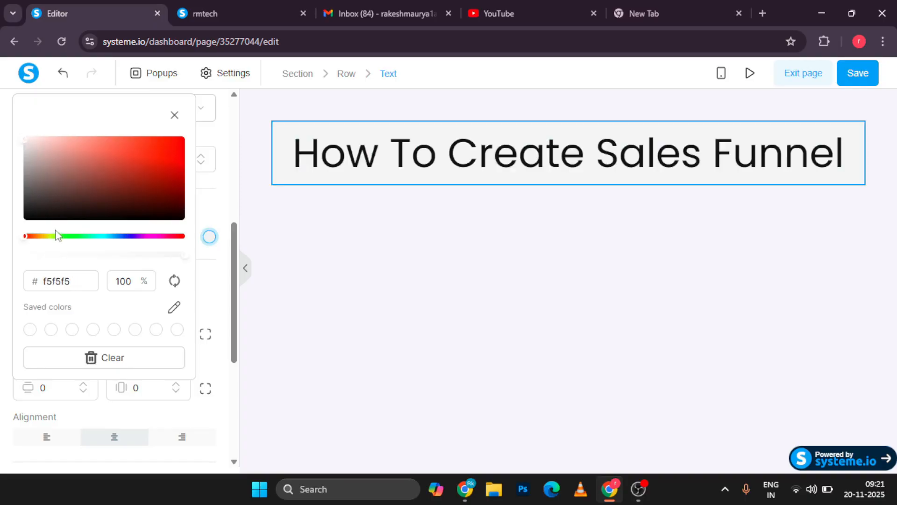
pyautogui.click(51, 241)
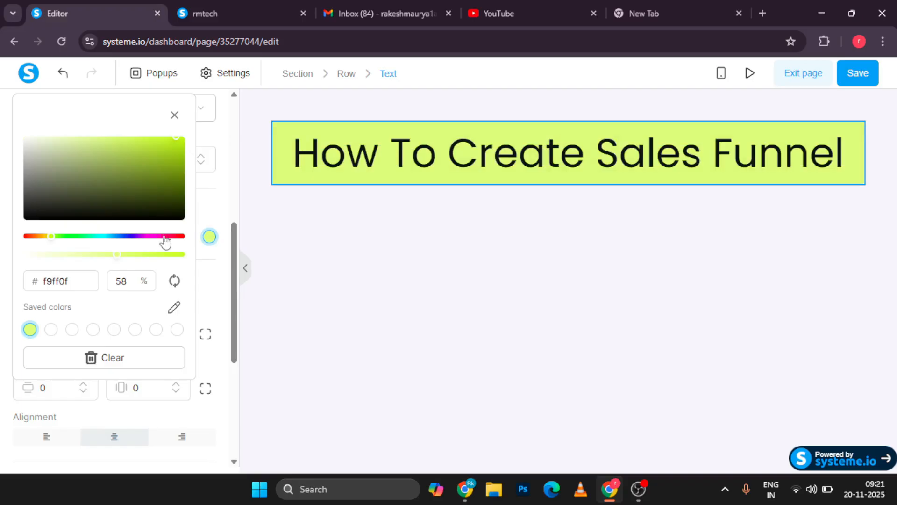
pyautogui.click(219, 310)
# Set the sales funnel text's vertical padding to 4 and its vertical margin to 4.
pyautogui.scroll(-2, 130, 294)
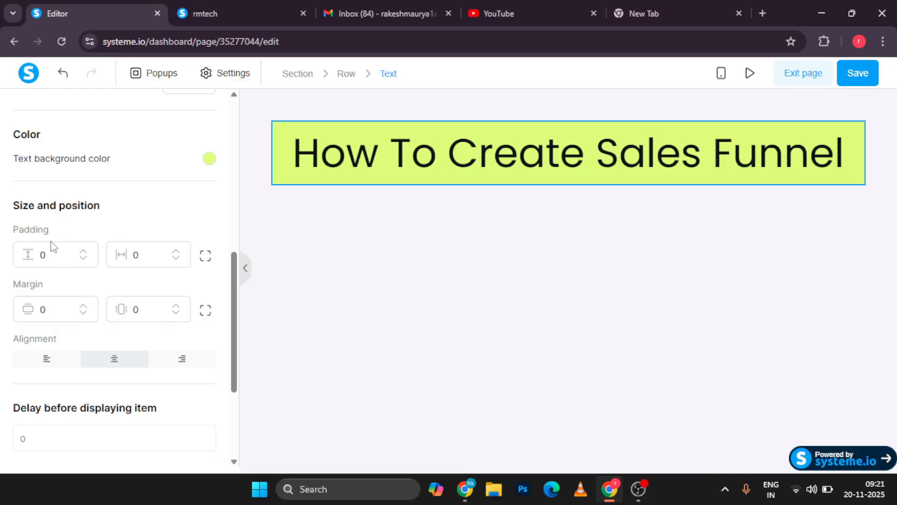
pyautogui.click(83, 251)
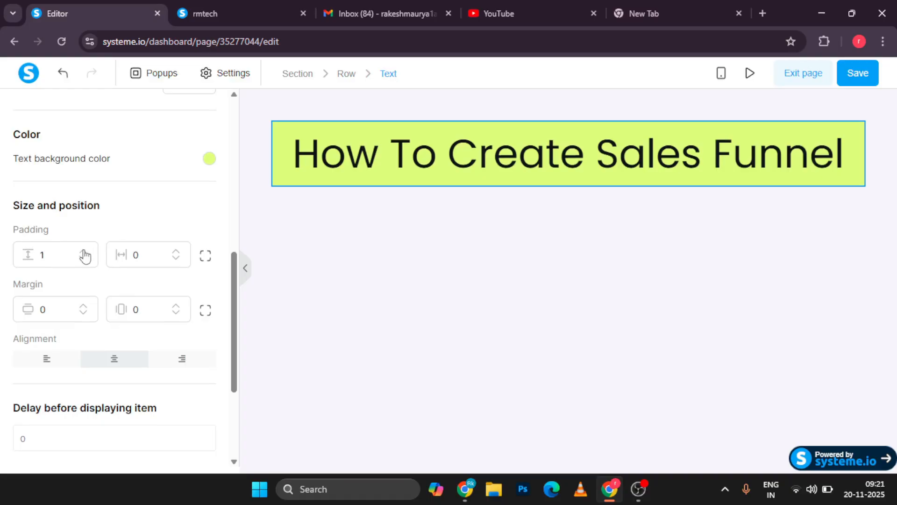
pyautogui.click(83, 252)
pyautogui.click(83, 251)
pyautogui.click(83, 251)
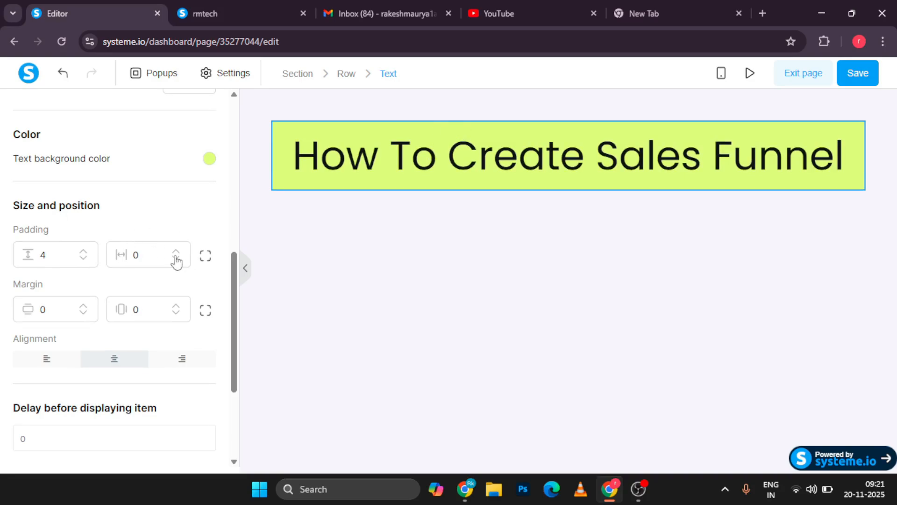
pyautogui.click(84, 305)
pyautogui.click(84, 305)
pyautogui.click(84, 306)
pyautogui.click(84, 305)
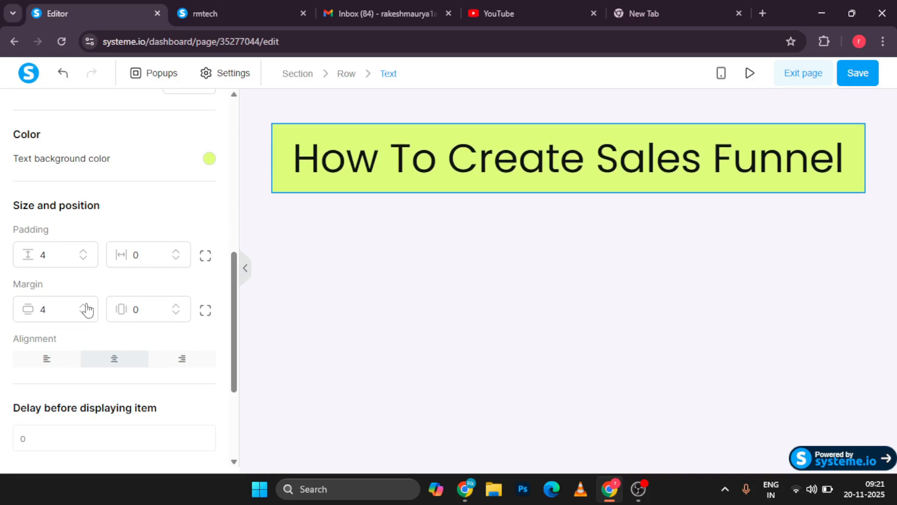
# Set the sales funnel text's horizontal margin to 13 on the desktop layout.
pyautogui.click(176, 307)
pyautogui.click(176, 307)
pyautogui.click(175, 307)
pyautogui.click(176, 306)
pyautogui.click(176, 307)
pyautogui.click(176, 306)
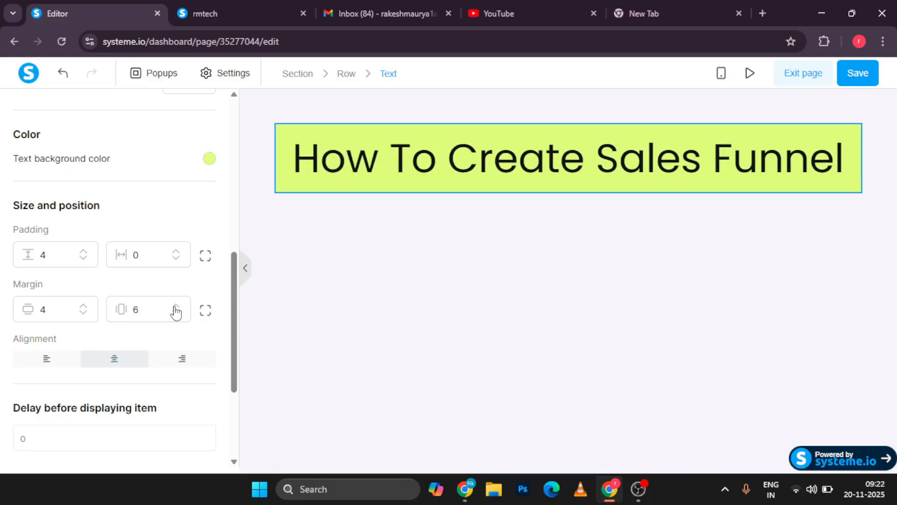
pyautogui.click(176, 306)
pyautogui.click(176, 307)
pyautogui.click(176, 307)
pyautogui.click(176, 306)
pyautogui.click(176, 307)
pyautogui.click(176, 307)
pyautogui.click(176, 306)
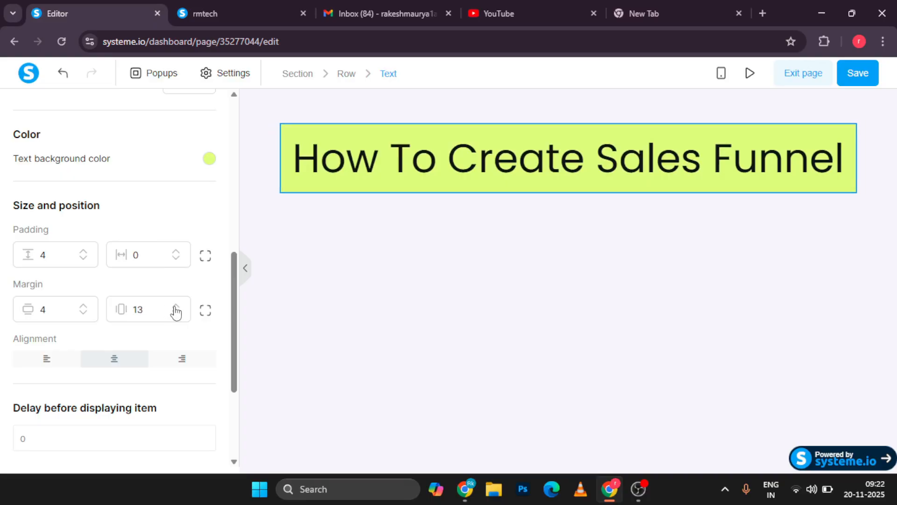
pyautogui.doubleClick(174, 316)
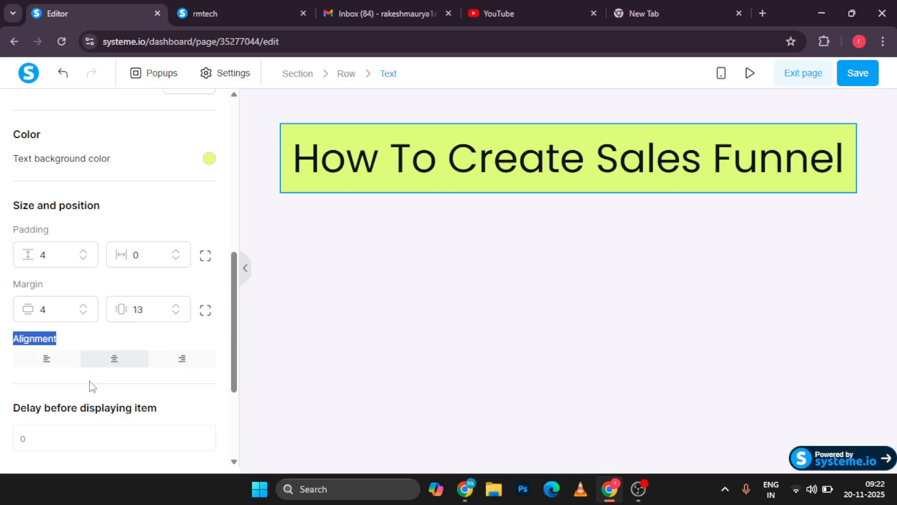
# Try left and right alignment on the sales funnel text and return it to centered.
pyautogui.scroll(-2, 174, 287)
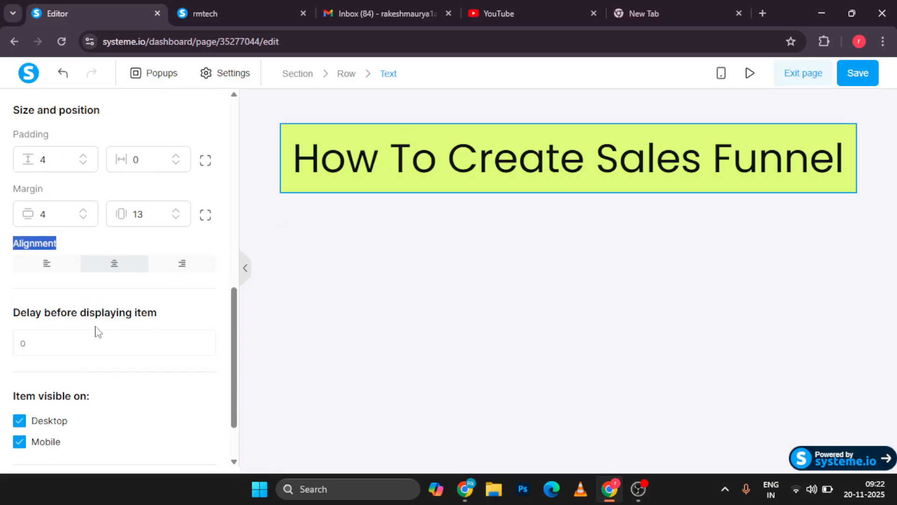
pyautogui.scroll(-1, 98, 332)
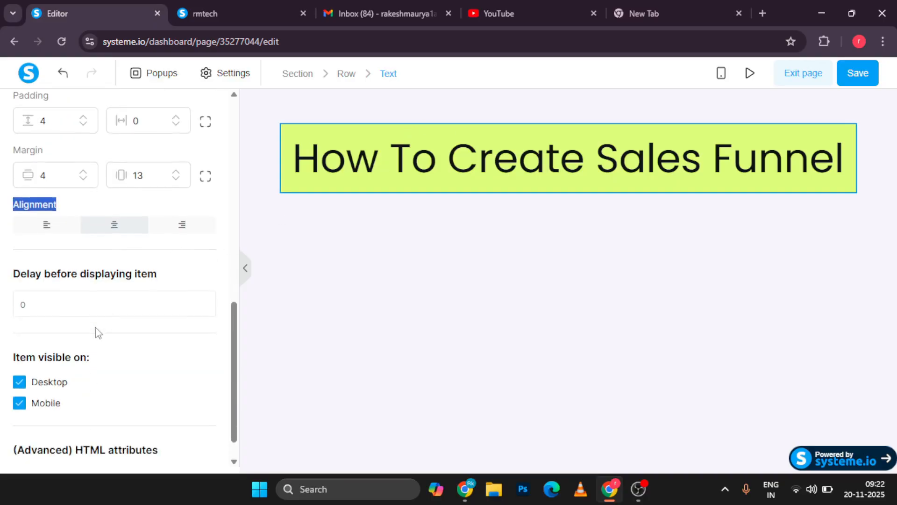
pyautogui.click(45, 224)
pyautogui.click(112, 225)
pyautogui.click(183, 224)
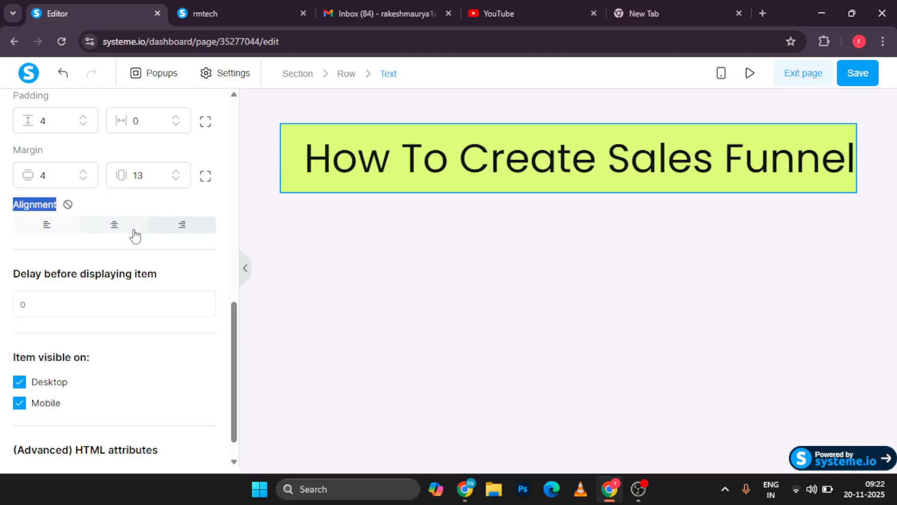
pyautogui.click(114, 224)
# Set the delay before displaying the sales funnel text to 6 and switch the editor to the mobile view.
pyautogui.scroll(-1, 136, 245)
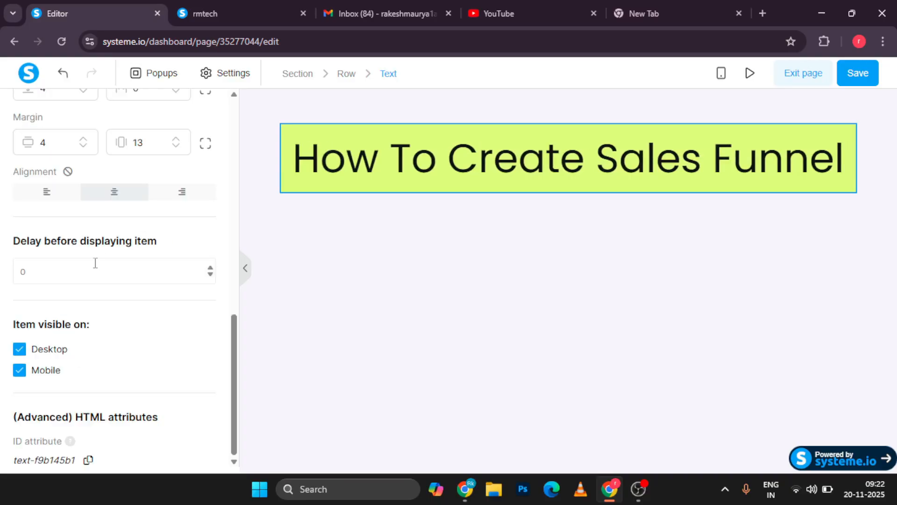
pyautogui.click(211, 269)
pyautogui.click(720, 73)
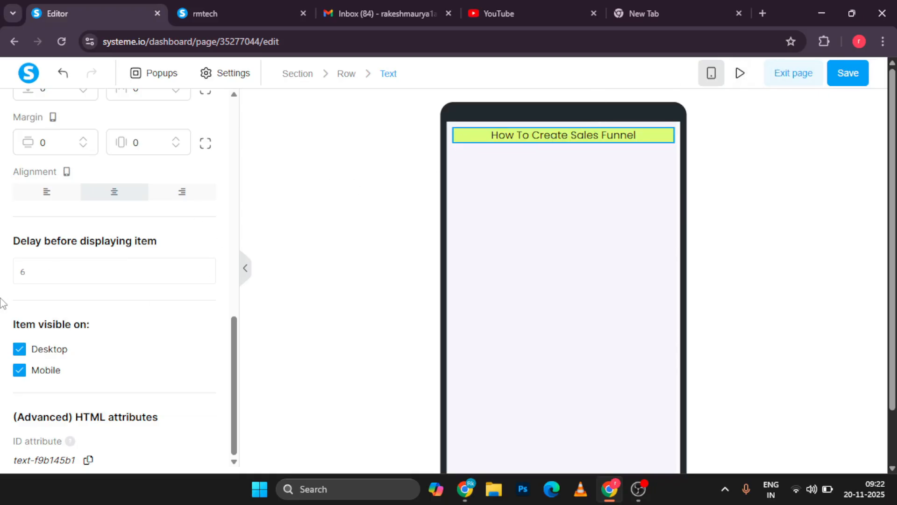
# Set the sales funnel text's horizontal margin to 43 for the mobile layout.
pyautogui.scroll(2, 84, 214)
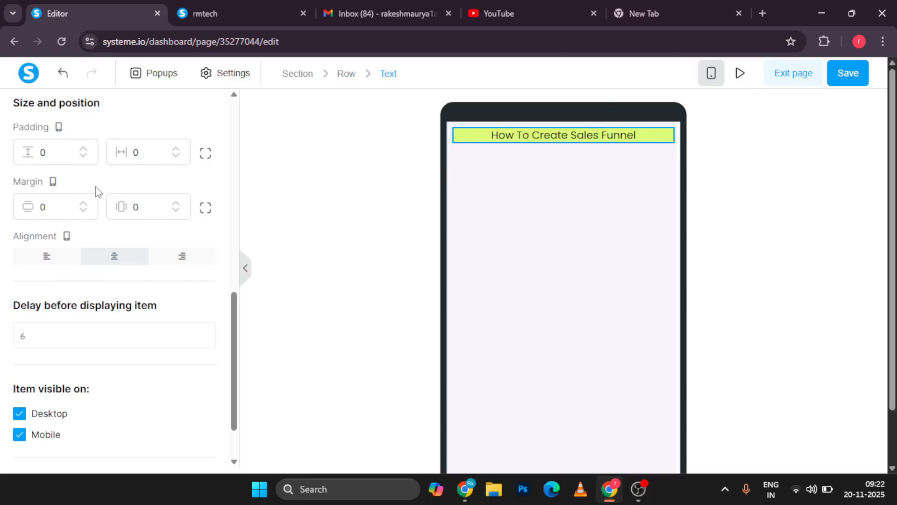
pyautogui.scroll(1, 112, 175)
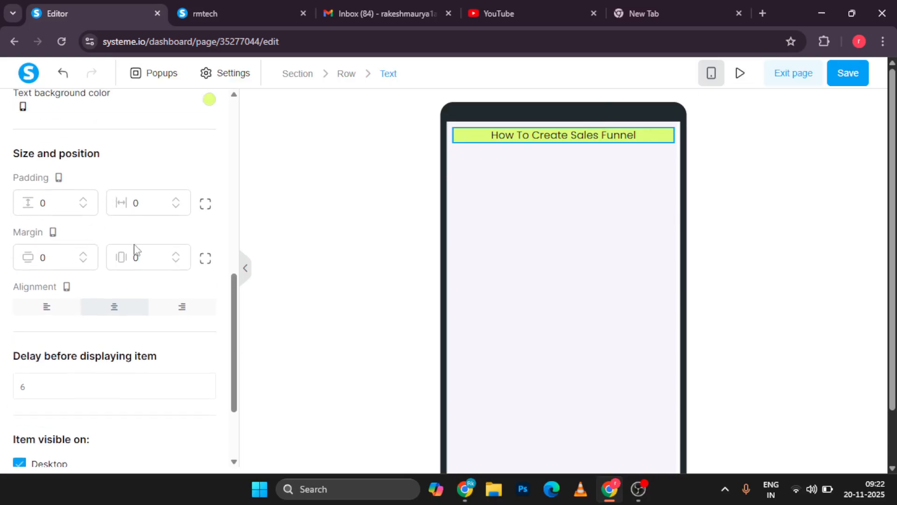
pyautogui.click(176, 255)
pyautogui.click(177, 256)
pyautogui.click(177, 255)
pyautogui.click(177, 256)
pyautogui.click(177, 256)
pyautogui.click(176, 255)
pyautogui.click(177, 255)
pyautogui.click(176, 255)
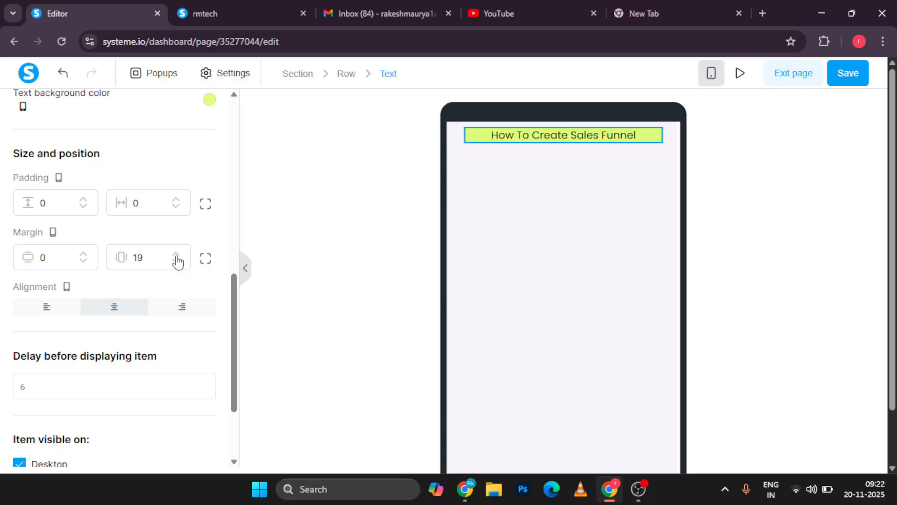
pyautogui.click(177, 256)
pyautogui.click(177, 256)
pyautogui.click(177, 256)
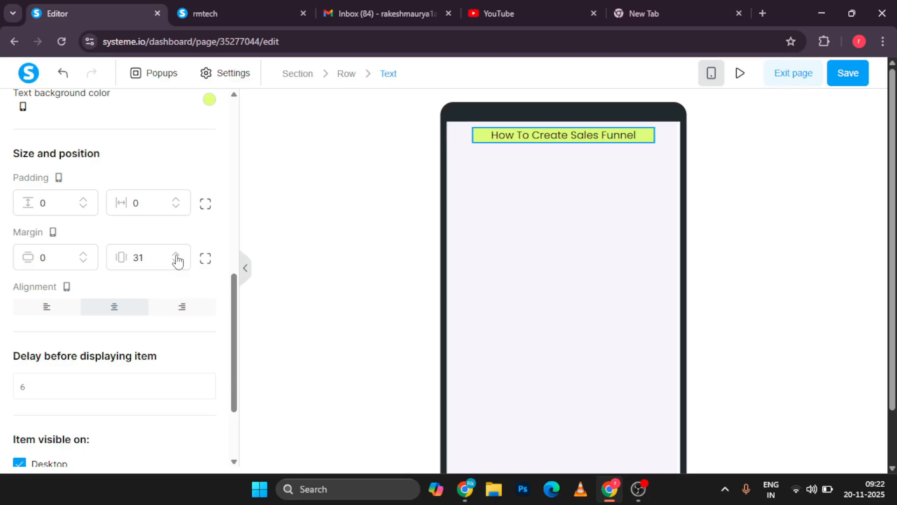
pyautogui.click(177, 255)
pyautogui.click(177, 256)
pyautogui.click(177, 255)
pyautogui.click(176, 256)
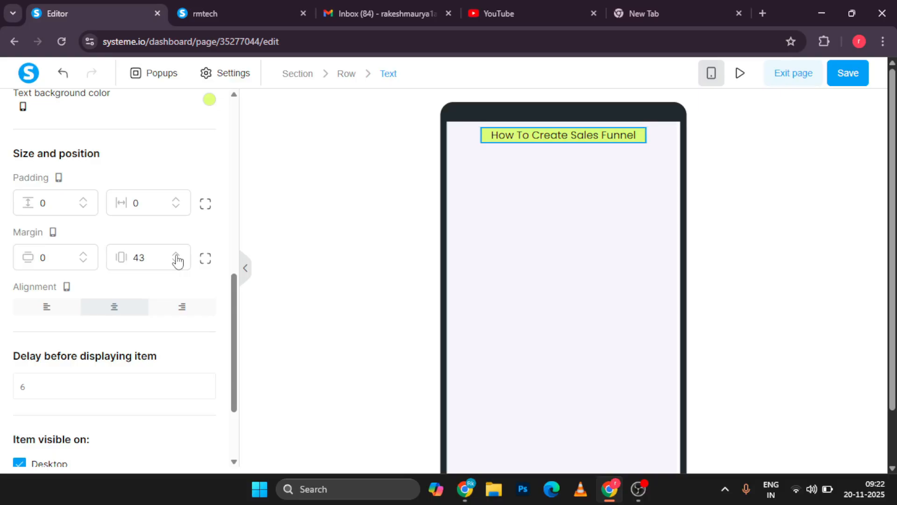
# Make the whole How To Create Sales Funnel text bold on the desktop layout and leave its settings.
pyautogui.click(177, 256)
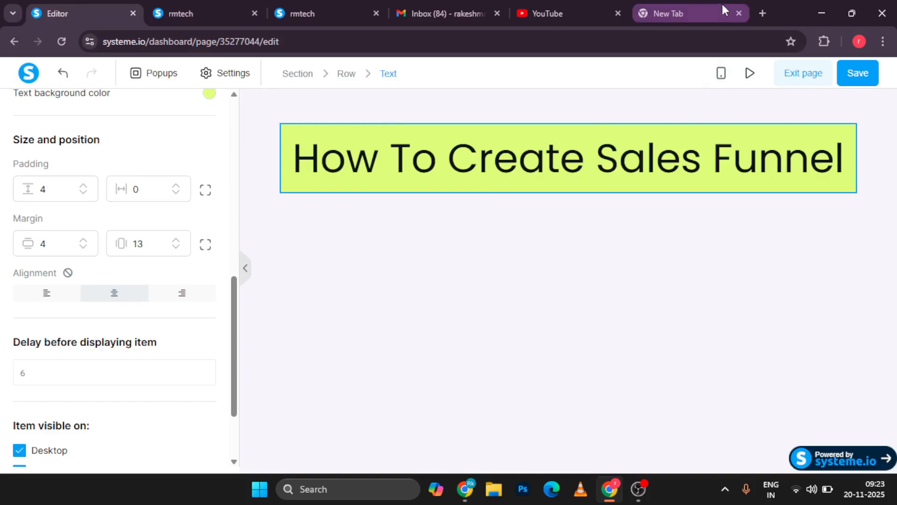
pyautogui.scroll(-2, 70, 440)
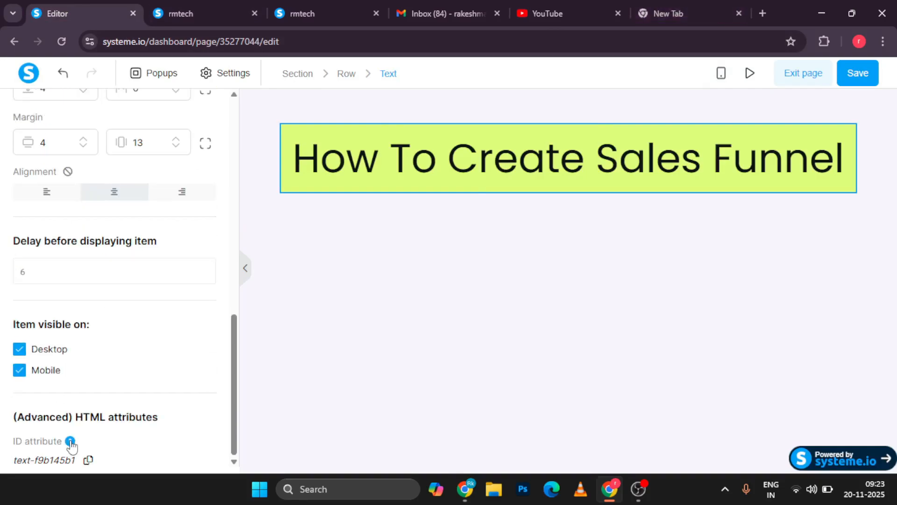
pyautogui.scroll(10, 153, 296)
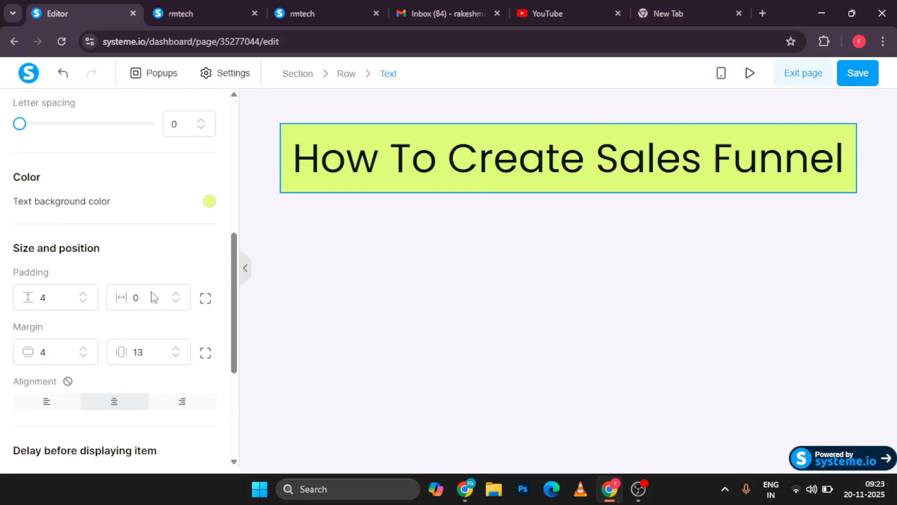
pyautogui.scroll(3, 154, 297)
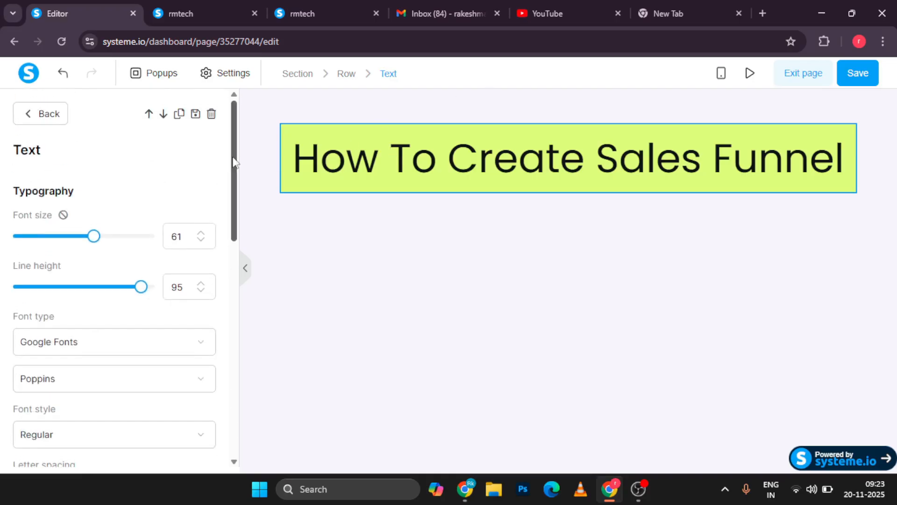
pyautogui.click(41, 114)
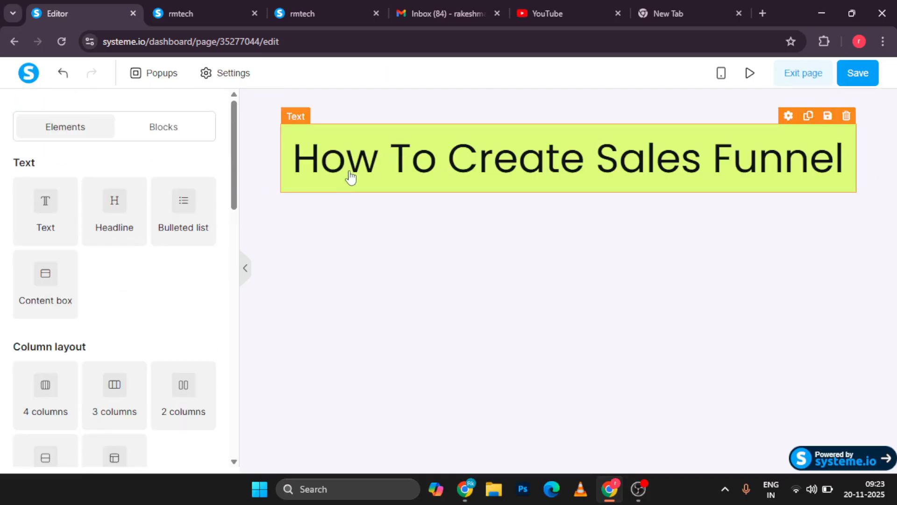
pyautogui.tripleClick(318, 165)
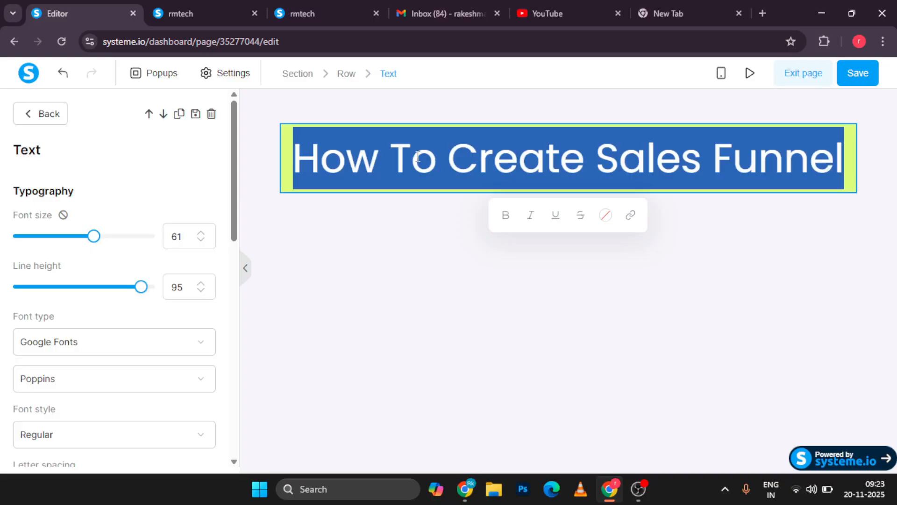
pyautogui.click(506, 222)
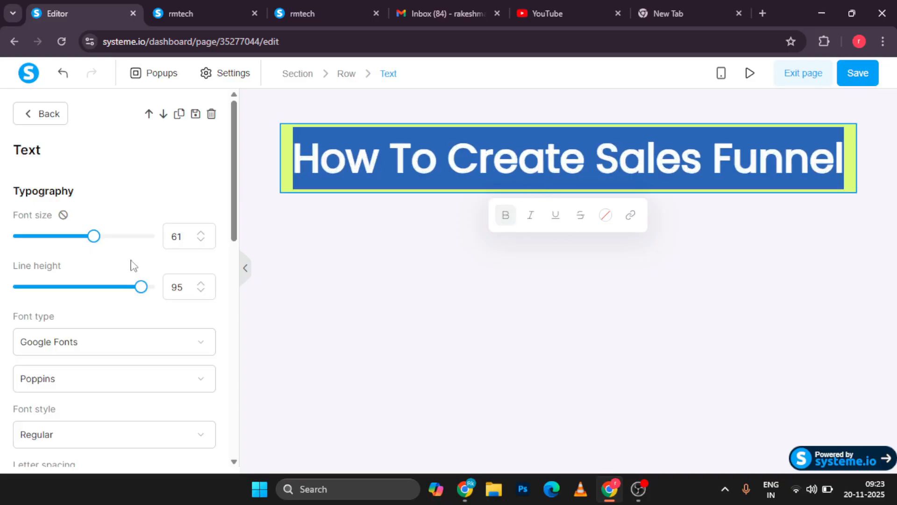
pyautogui.click(142, 177)
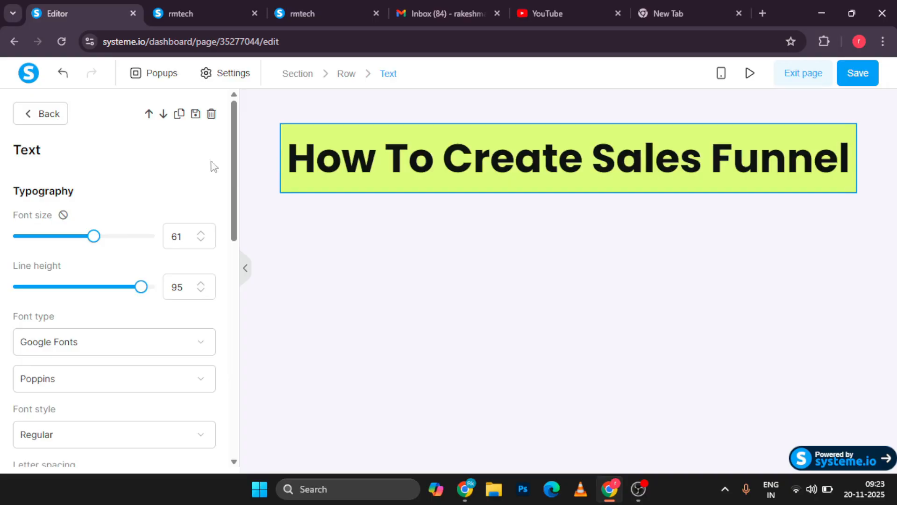
pyautogui.click(29, 115)
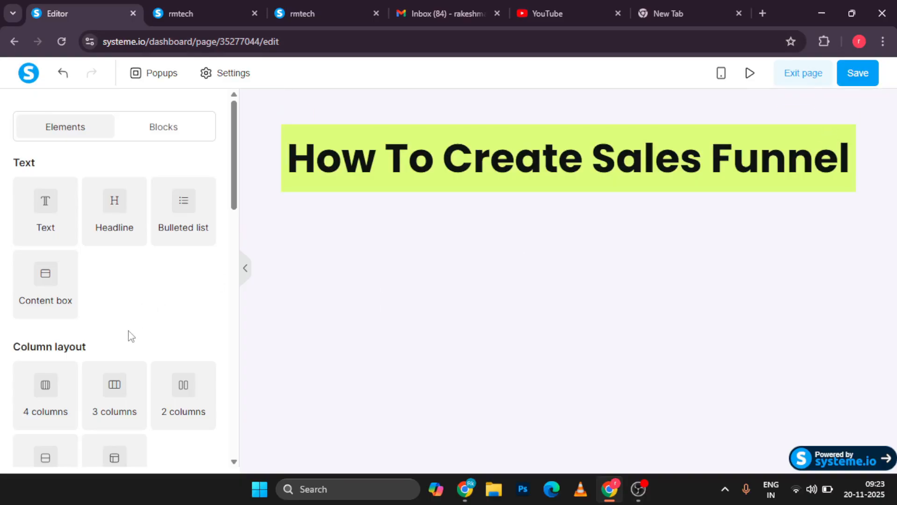
# Add an X share button in its own section above the sales funnel text.
pyautogui.scroll(-1, 128, 337)
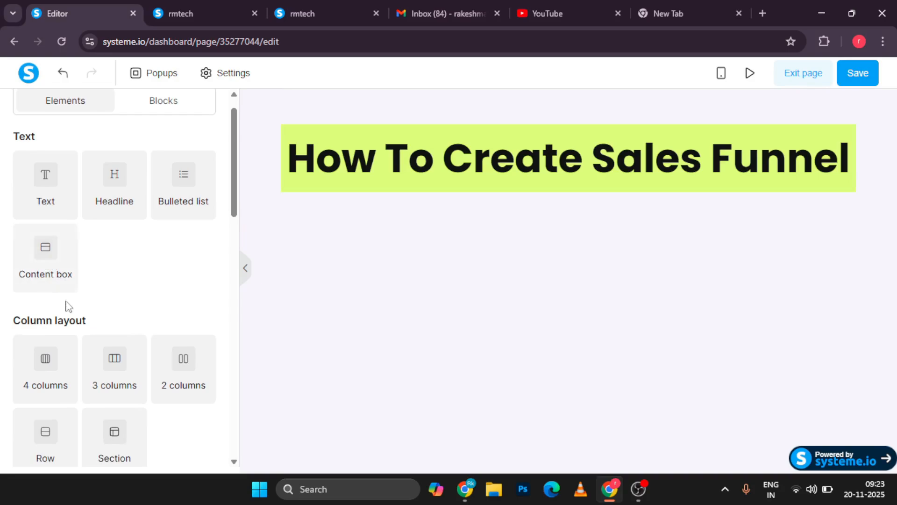
pyautogui.scroll(-3, 116, 182)
pyautogui.scroll(-5, 134, 344)
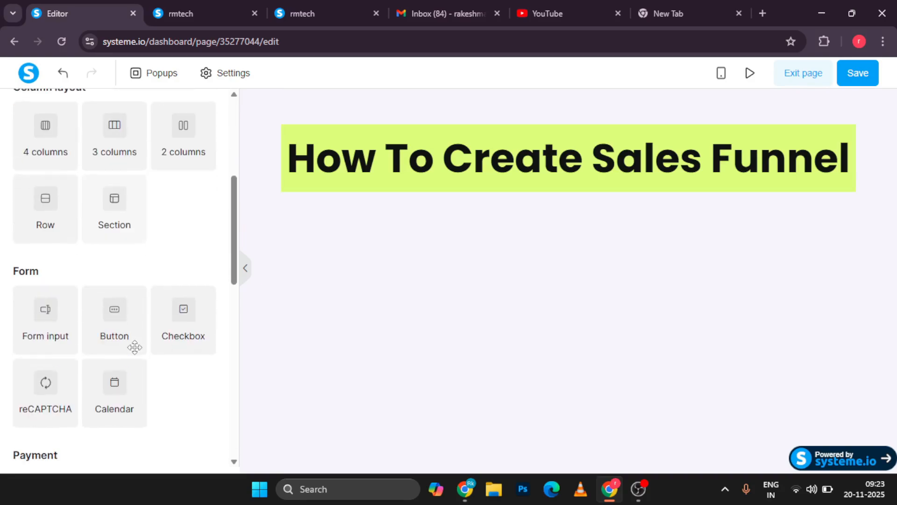
pyautogui.scroll(-3, 96, 385)
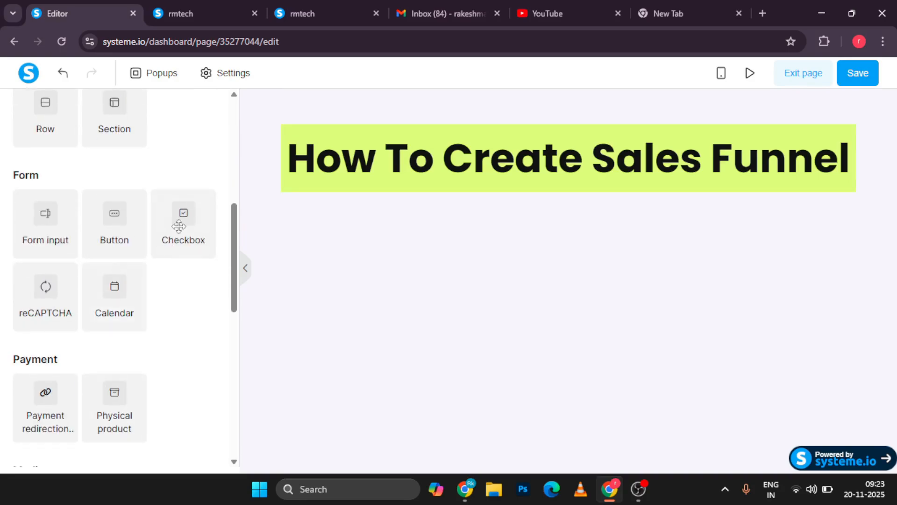
pyautogui.scroll(-3, 63, 329)
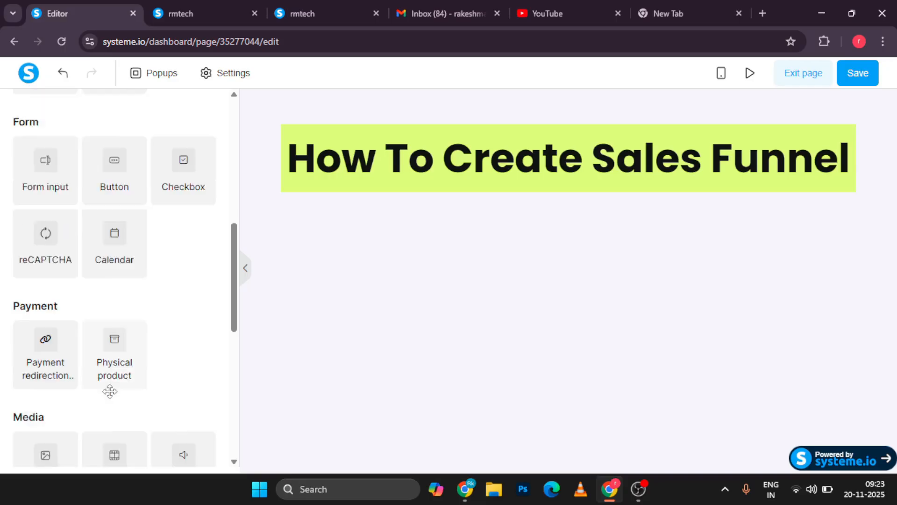
pyautogui.scroll(-3, 115, 340)
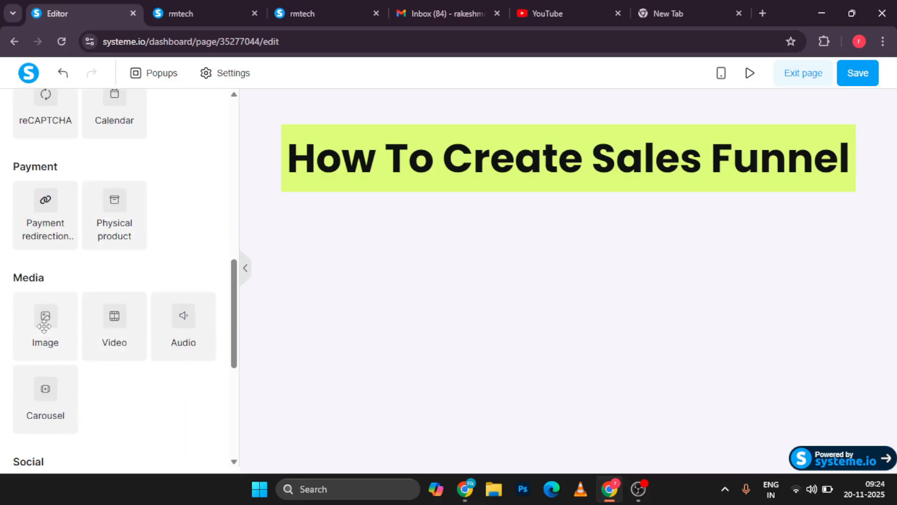
pyautogui.scroll(-8, 110, 396)
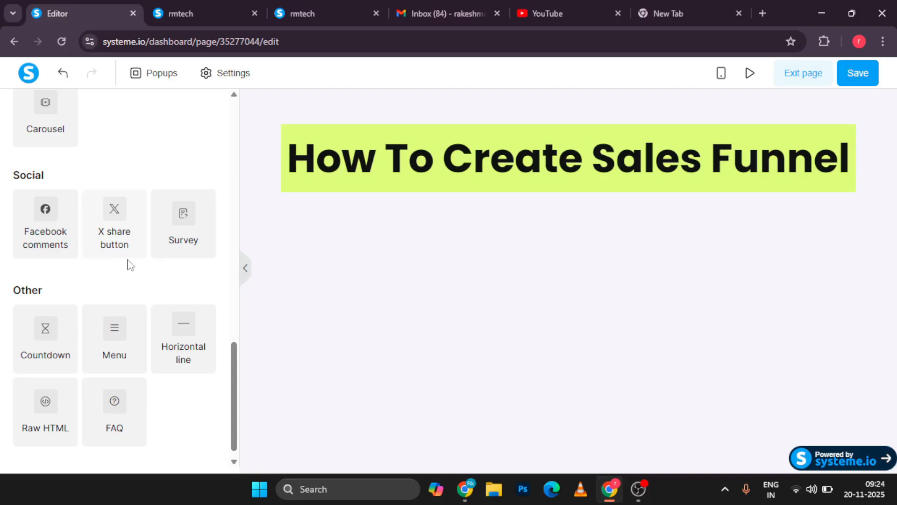
pyautogui.scroll(-1, 99, 366)
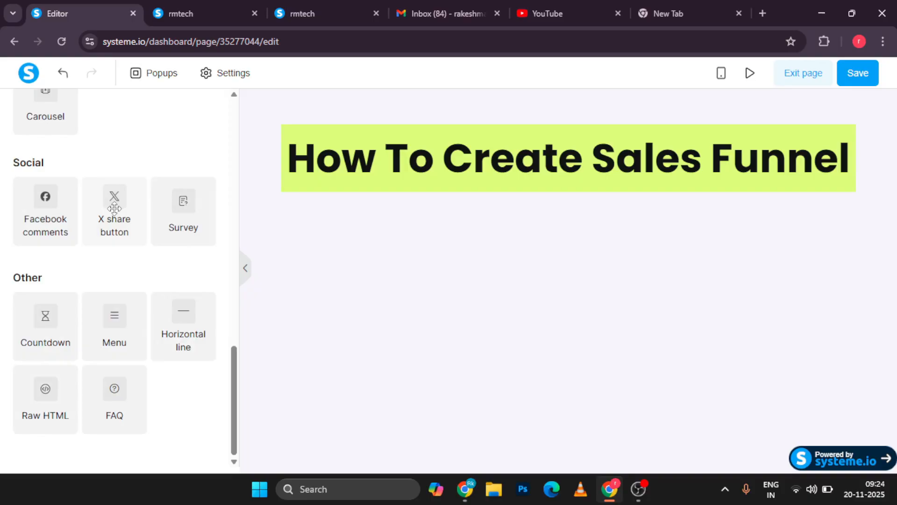
pyautogui.moveTo(114, 208); pyautogui.dragTo(828, 103)
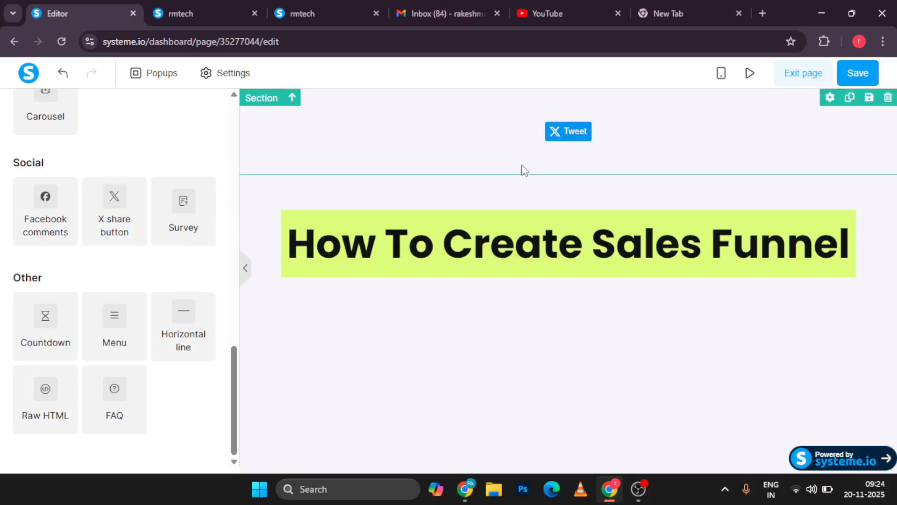
pyautogui.moveTo(559, 132)
pyautogui.mouseDown()
pyautogui.moveTo(692, 117)
pyautogui.moveTo(562, 144)
pyautogui.mouseUp()
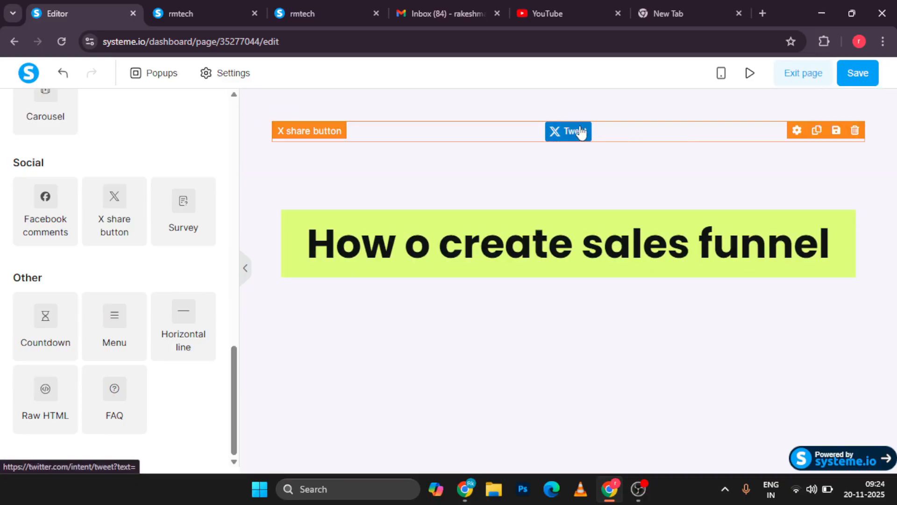
# Look through the X share button's tweet text, alignment, margin and visibility settings.
pyautogui.click(797, 130)
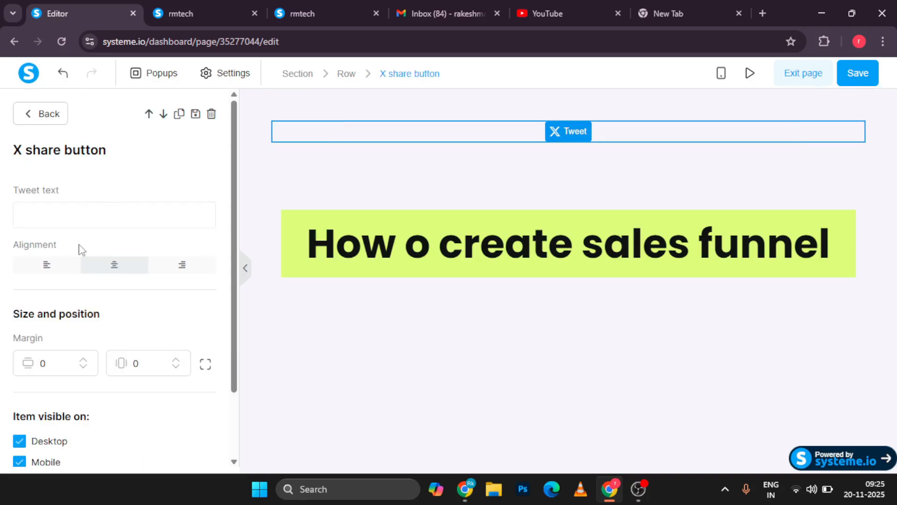
pyautogui.scroll(-2, 79, 249)
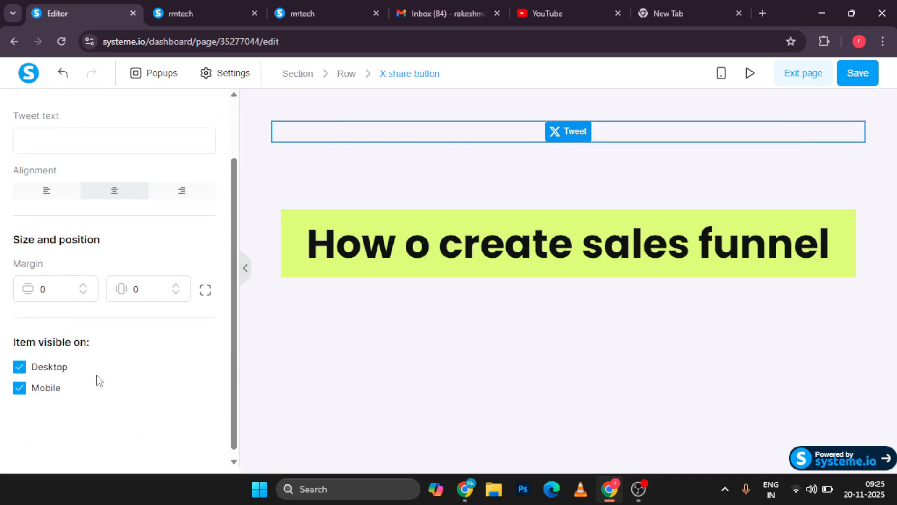
pyautogui.scroll(-1, 97, 379)
pyautogui.scroll(2, 136, 231)
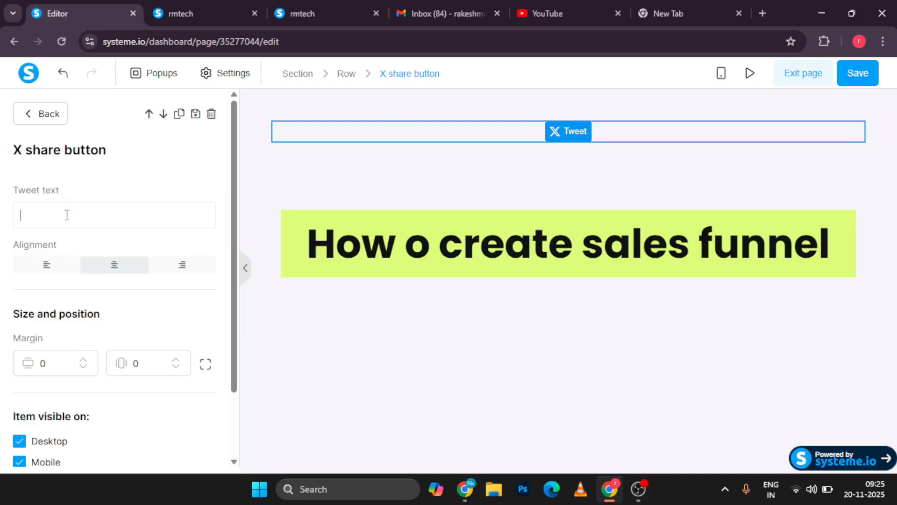
pyautogui.click(33, 113)
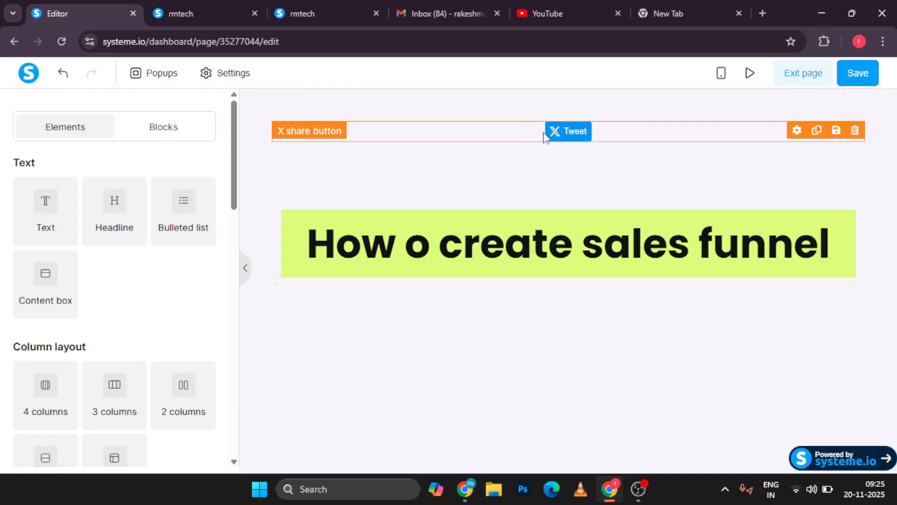
# Set the X share button section's vertical padding to 13 and its horizontal padding to 11.
pyautogui.click(446, 112)
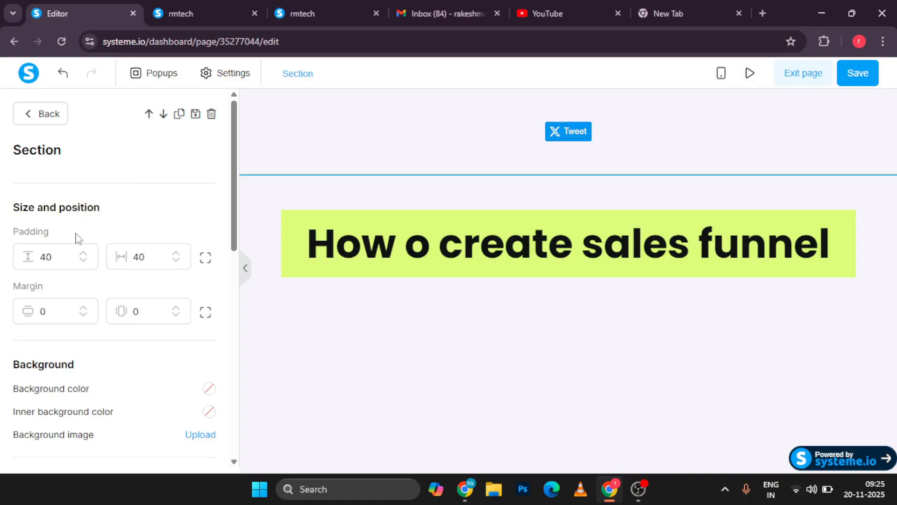
pyautogui.click(84, 261)
pyautogui.click(84, 261)
pyautogui.click(84, 261)
pyautogui.click(84, 261)
pyautogui.click(84, 261)
pyautogui.click(84, 261)
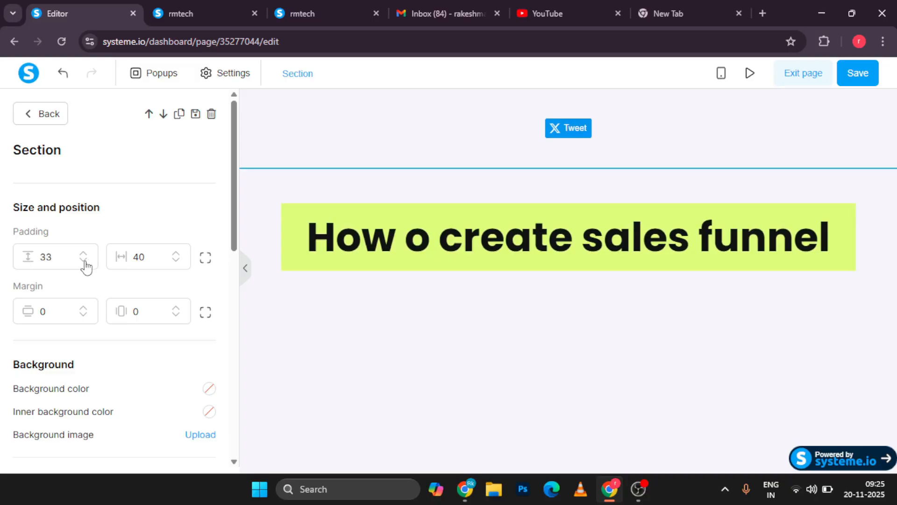
pyautogui.click(84, 261)
pyautogui.click(84, 261)
pyautogui.click(84, 261)
pyautogui.click(84, 261)
pyautogui.click(84, 261)
pyautogui.click(84, 261)
pyautogui.click(84, 261)
pyautogui.click(84, 261)
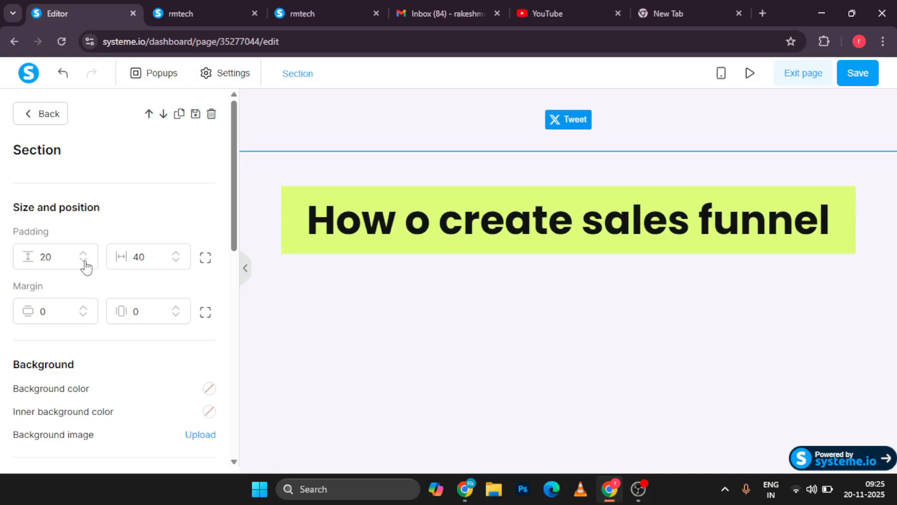
pyautogui.click(84, 261)
pyautogui.click(84, 261)
pyautogui.click(84, 260)
pyautogui.click(85, 261)
pyautogui.click(84, 261)
pyautogui.click(85, 261)
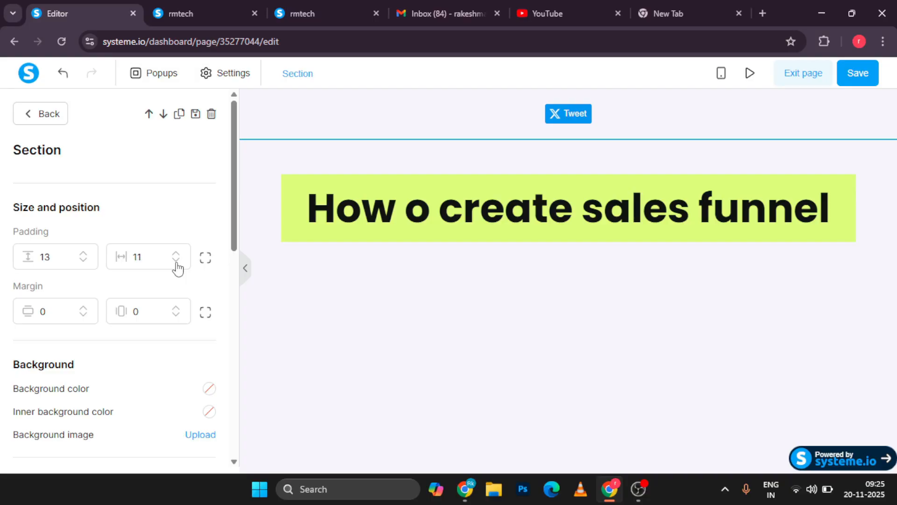
# Set the vertical margin of the X share button's section to 14.
pyautogui.click(83, 309)
pyautogui.click(84, 308)
pyautogui.click(83, 308)
pyautogui.click(83, 309)
pyautogui.click(83, 308)
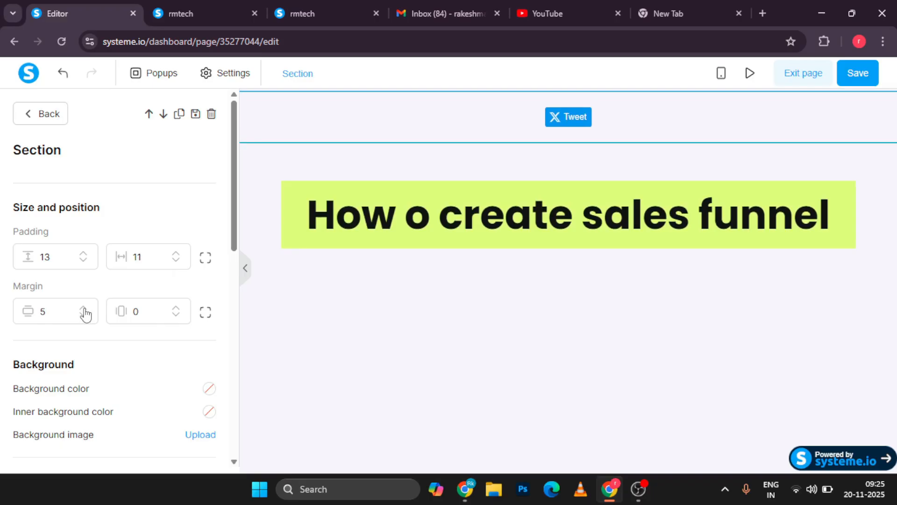
pyautogui.click(83, 309)
pyautogui.click(83, 309)
pyautogui.click(83, 308)
pyautogui.click(83, 309)
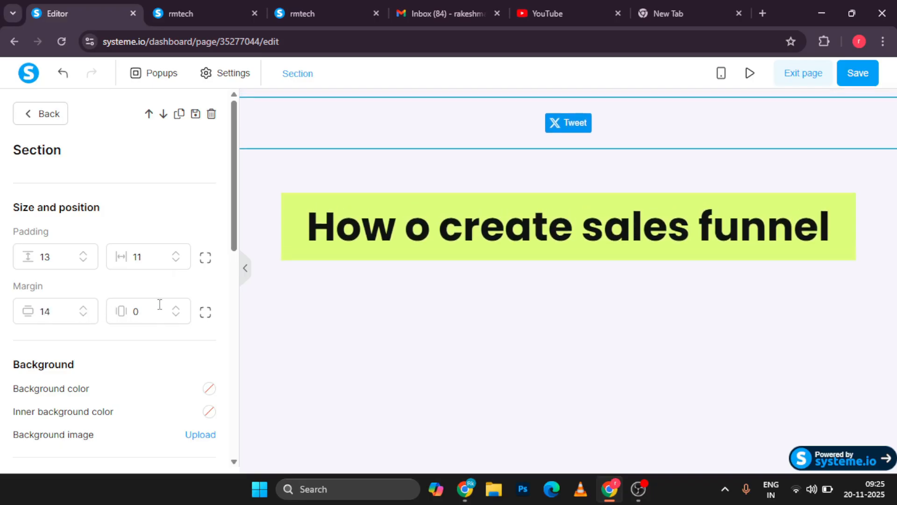
# Try a horizontal margin of 17 on the X share button's section.
pyautogui.click(180, 308)
pyautogui.click(179, 309)
pyautogui.click(180, 308)
pyautogui.click(180, 309)
pyautogui.click(179, 308)
pyautogui.click(179, 308)
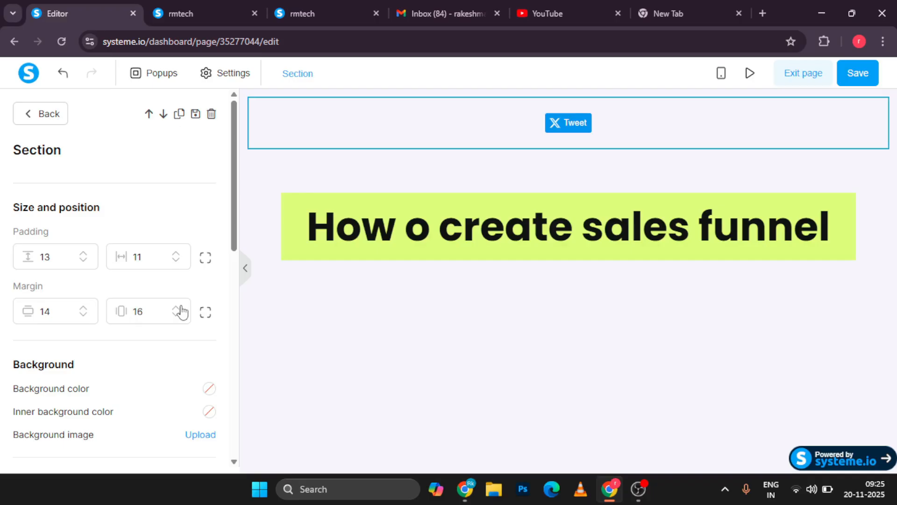
pyautogui.click(180, 309)
# Try horizontal margins of 1000 and 300 on the X share button's section.
pyautogui.moveTo(154, 310); pyautogui.dragTo(136, 309)
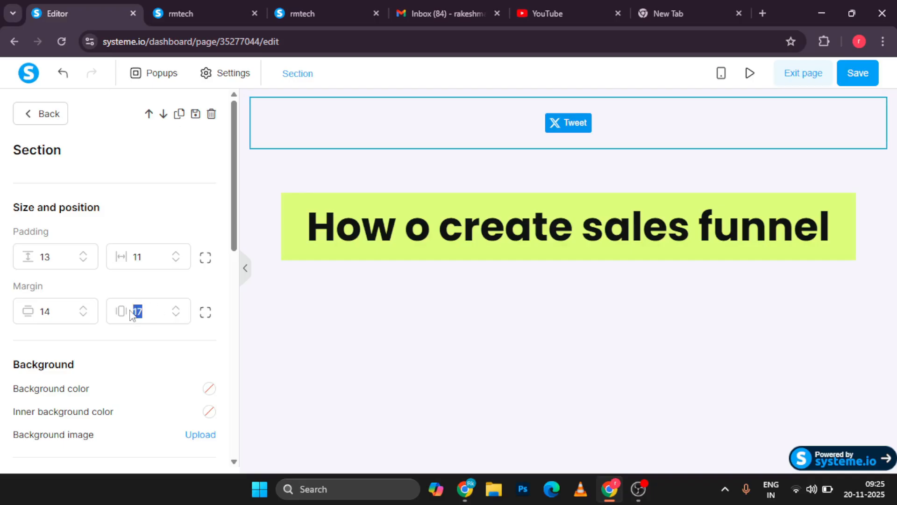
pyautogui.write('1000')
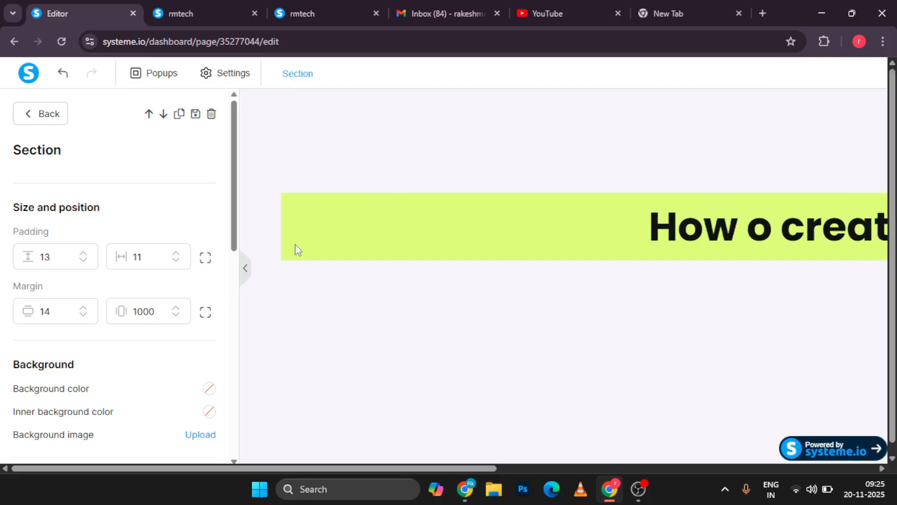
pyautogui.press('BackSpace')
pyautogui.press('BackSpace')
pyautogui.press('BackSpace')
pyautogui.press('BackSpace')
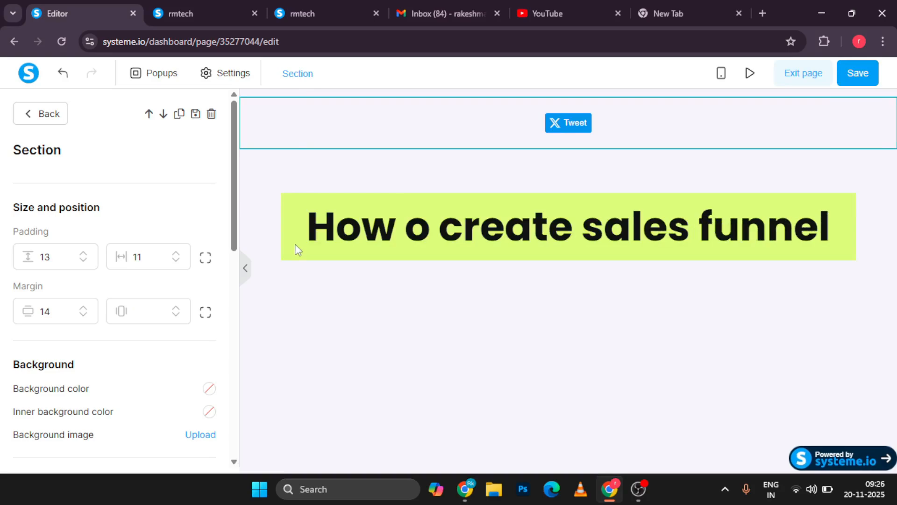
pyautogui.write('3000')
pyautogui.press('BackSpace')
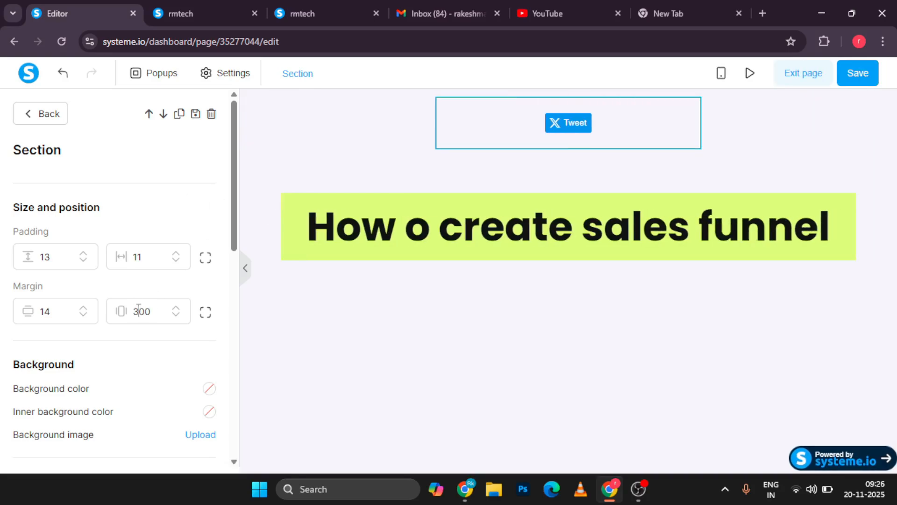
# Set the horizontal margin of the X share button's section to 400.
pyautogui.press('BackSpace')
pyautogui.press('BackSpace')
pyautogui.press('BackSpace')
pyautogui.write('4')
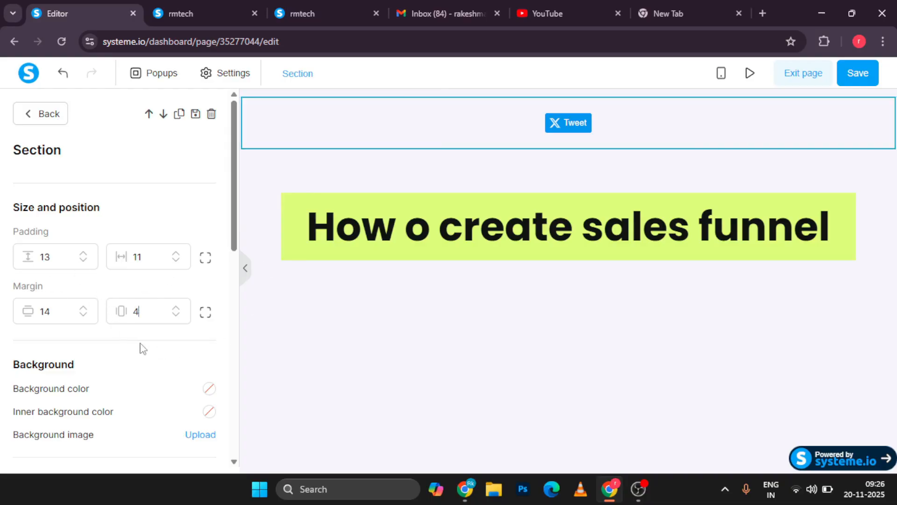
pyautogui.write('00')
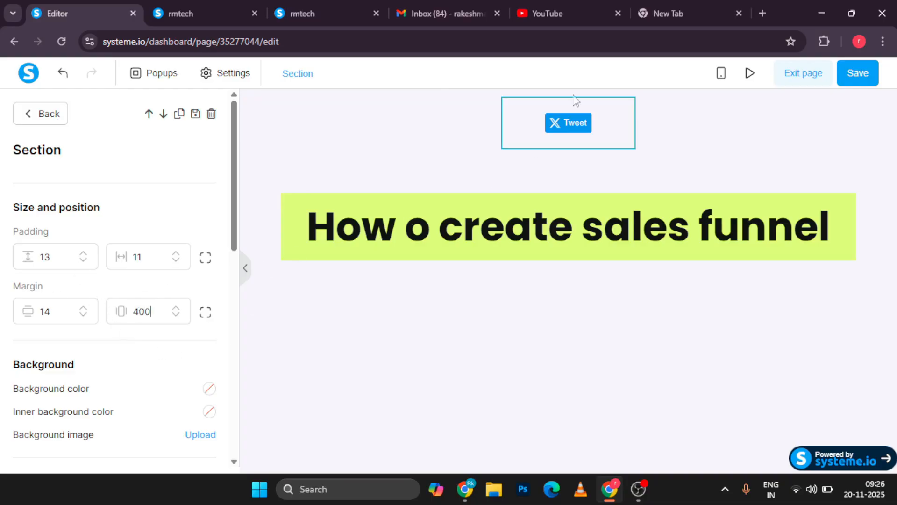
# Try the Small and Full page content widths on the X share button's section.
pyautogui.scroll(-2, 104, 373)
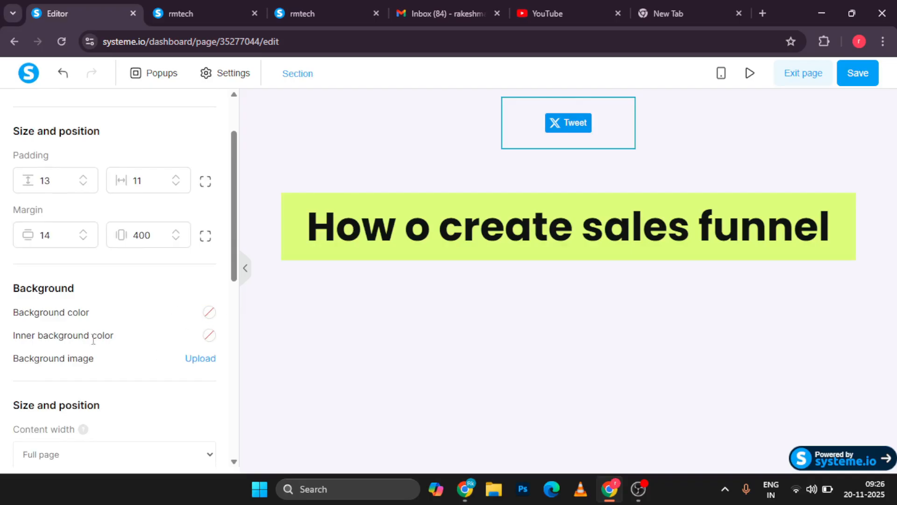
pyautogui.scroll(-1, 142, 374)
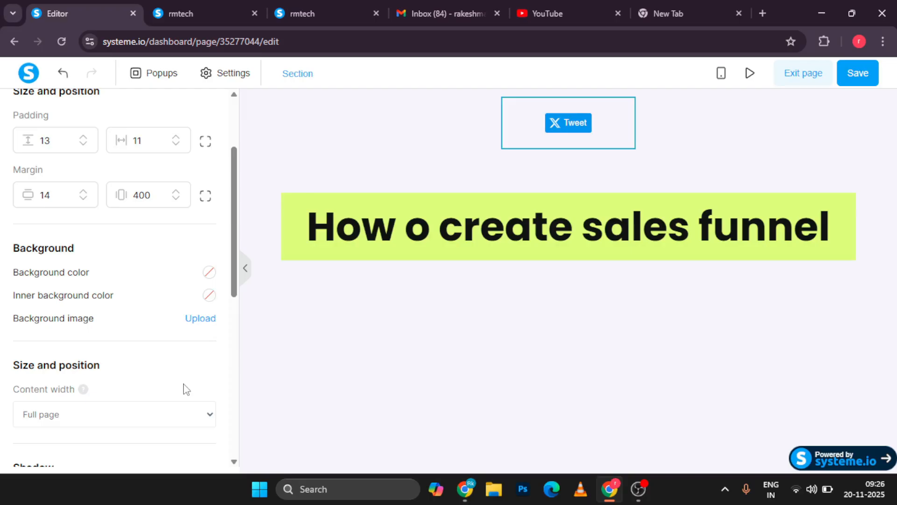
pyautogui.scroll(-1, 185, 388)
pyautogui.scroll(-1, 60, 351)
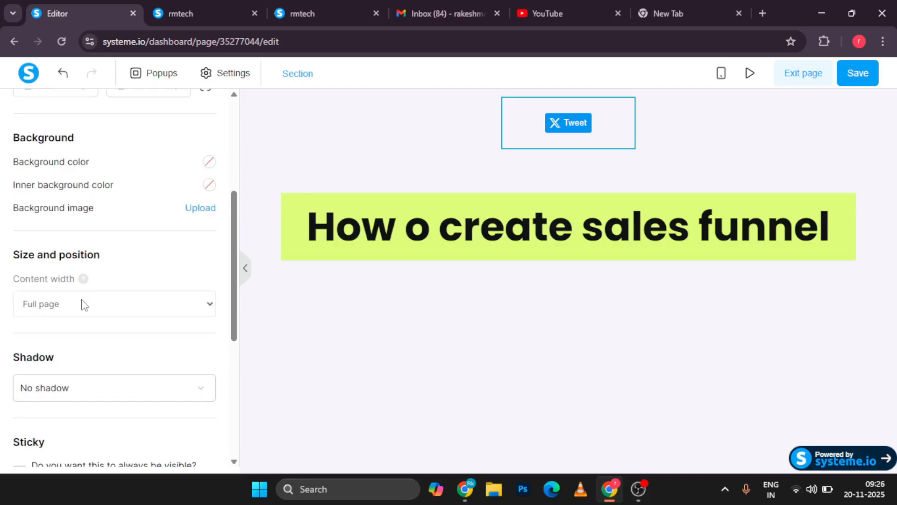
pyautogui.click(85, 305)
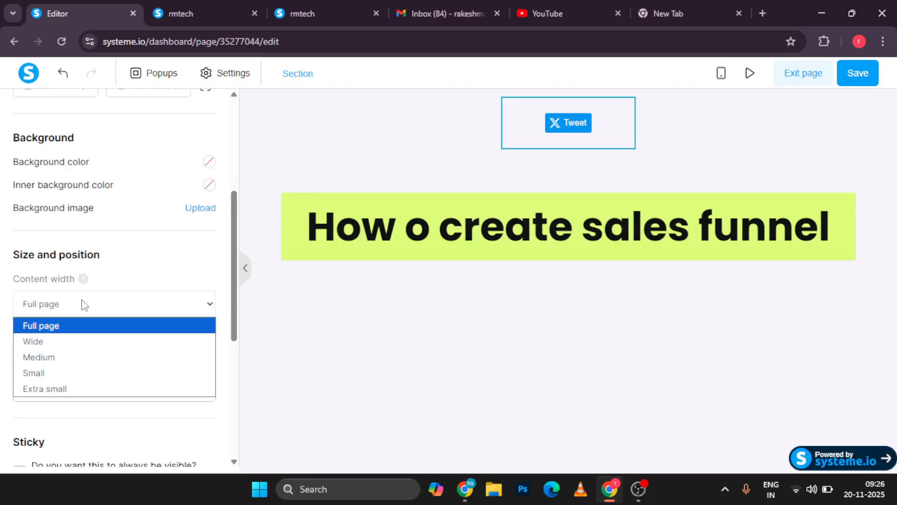
pyautogui.click(47, 379)
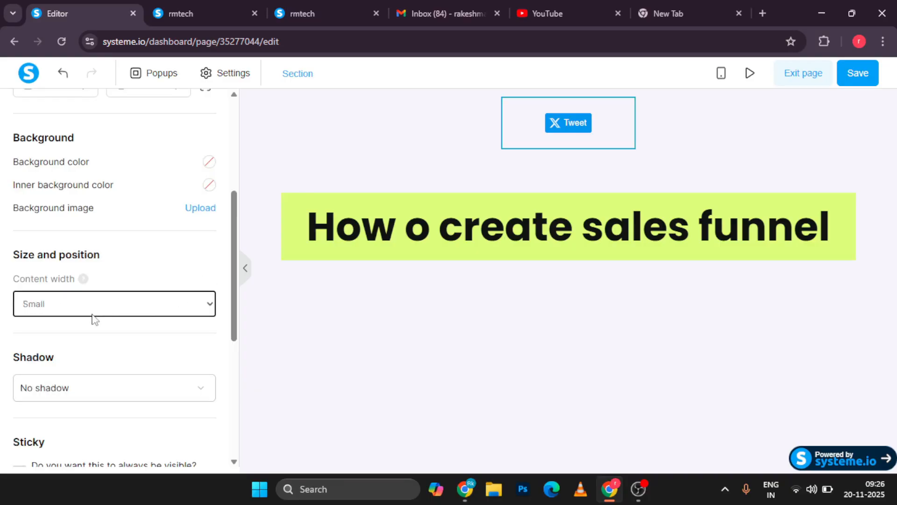
pyautogui.click(97, 342)
pyautogui.click(156, 314)
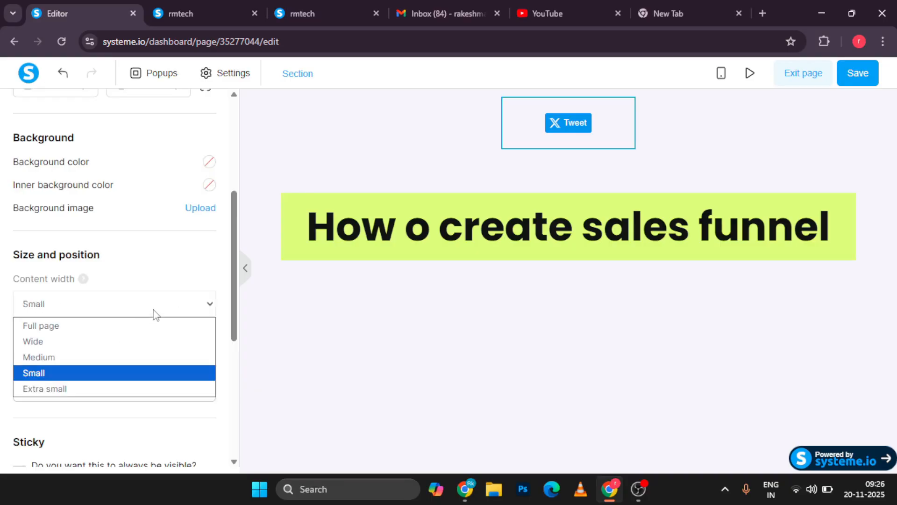
pyautogui.click(93, 333)
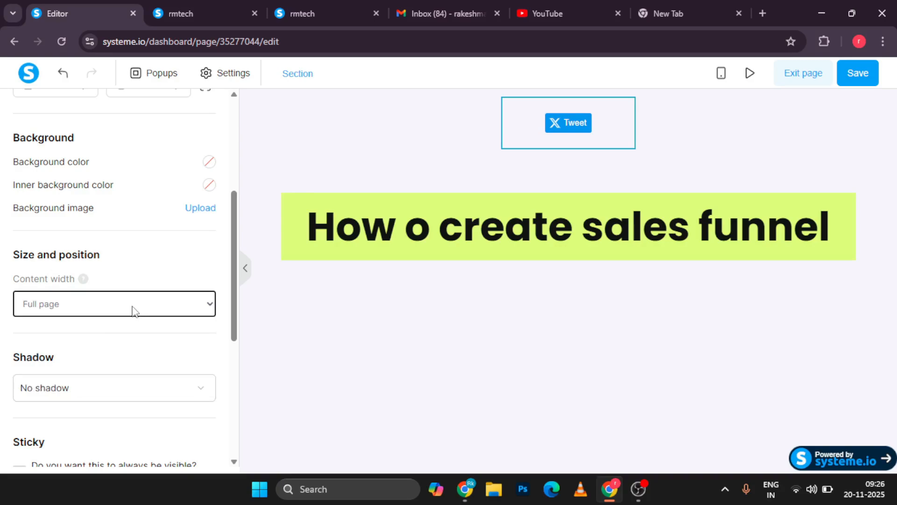
# Set the X share button section's content width to Wide and its shadow to Mid shadow.
pyautogui.click(135, 312)
pyautogui.click(91, 344)
pyautogui.scroll(-2, 98, 354)
pyautogui.click(75, 306)
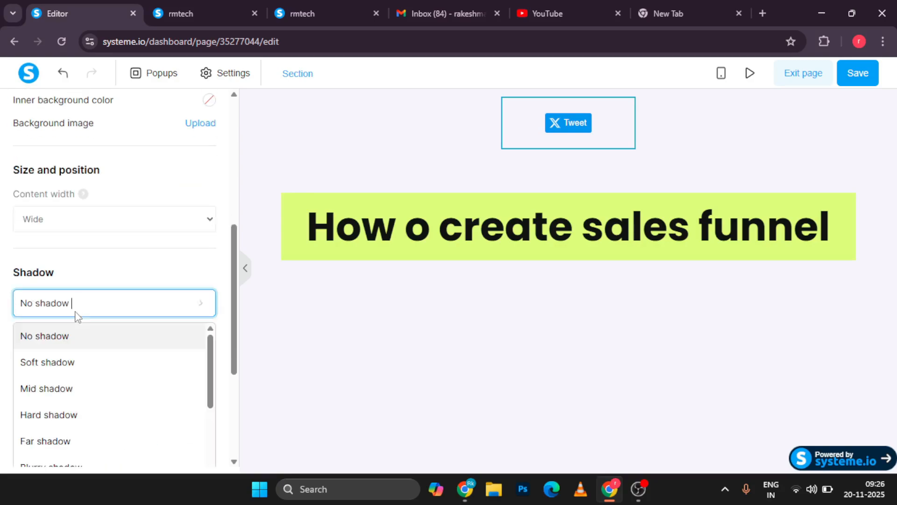
pyautogui.click(55, 392)
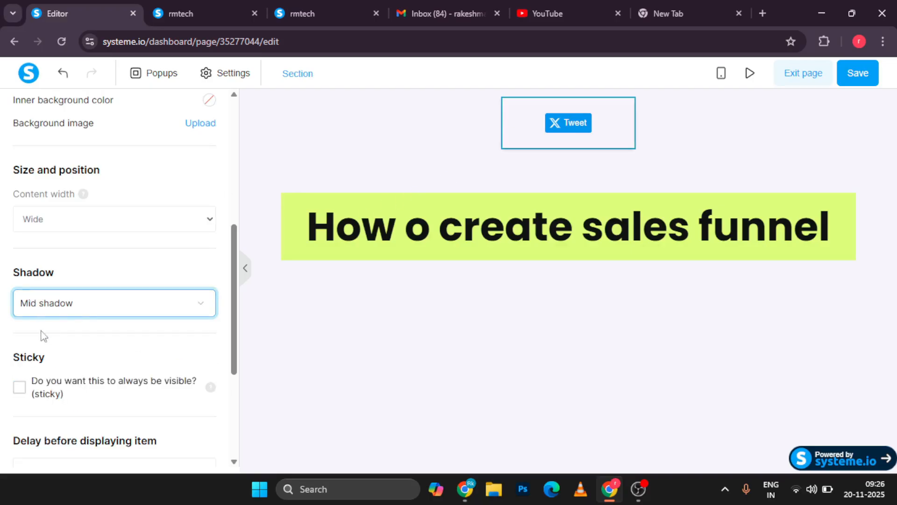
pyautogui.scroll(-3, 53, 401)
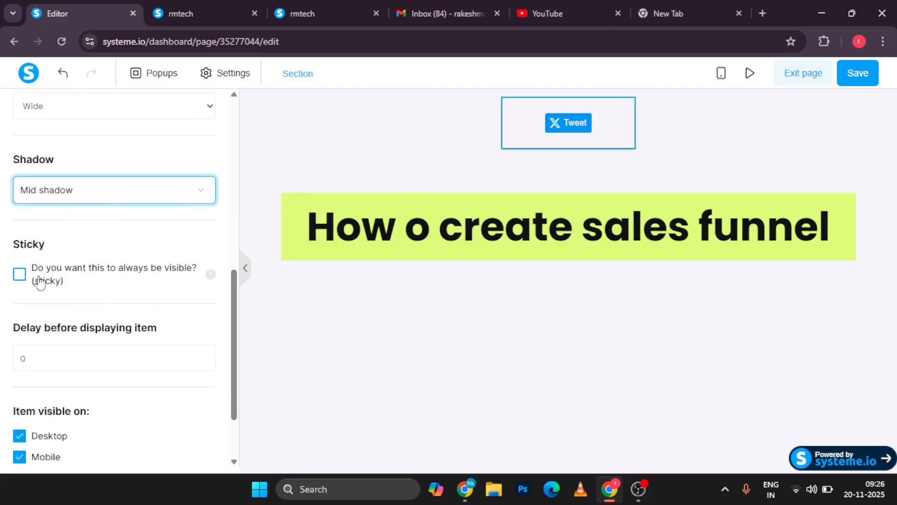
pyautogui.scroll(-2, 63, 331)
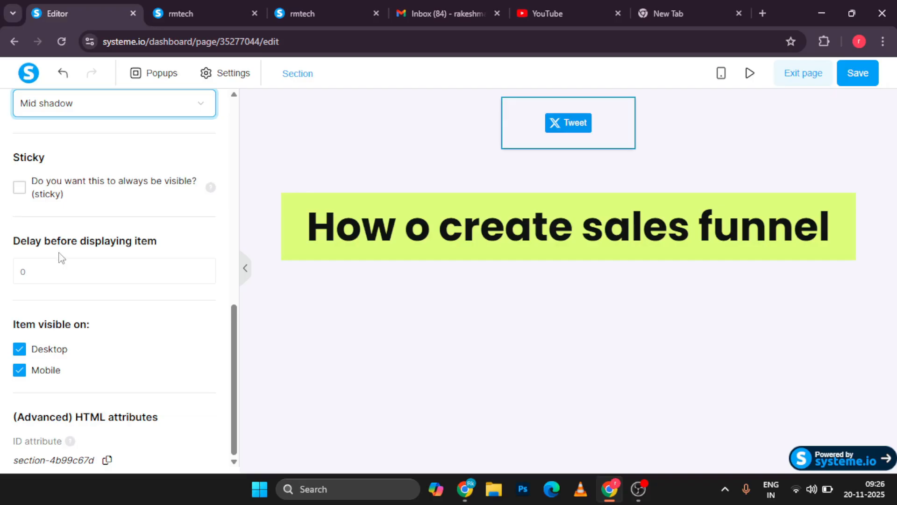
pyautogui.click(28, 270)
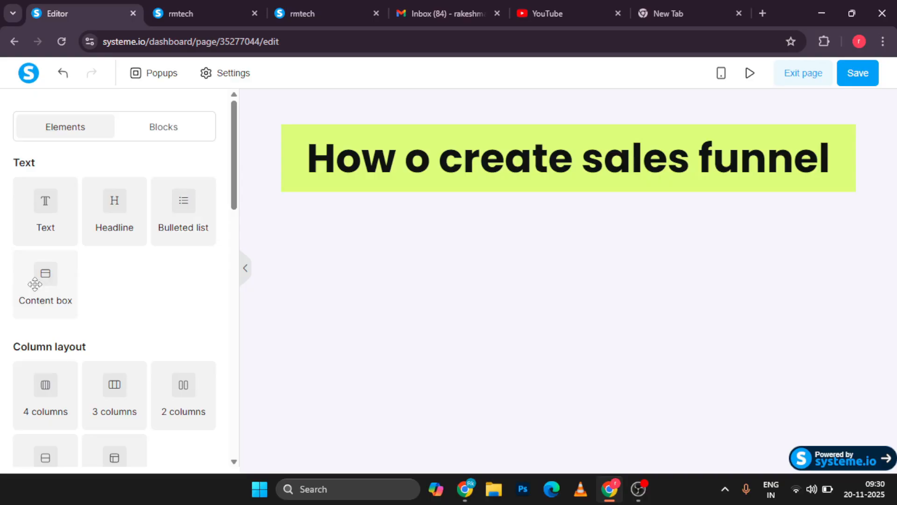
# Add a headline below the "How o create sales funnel" text and replace its placeholder text with "Systeme.io".
pyautogui.scroll(-3, 35, 283)
pyautogui.scroll(2, 71, 227)
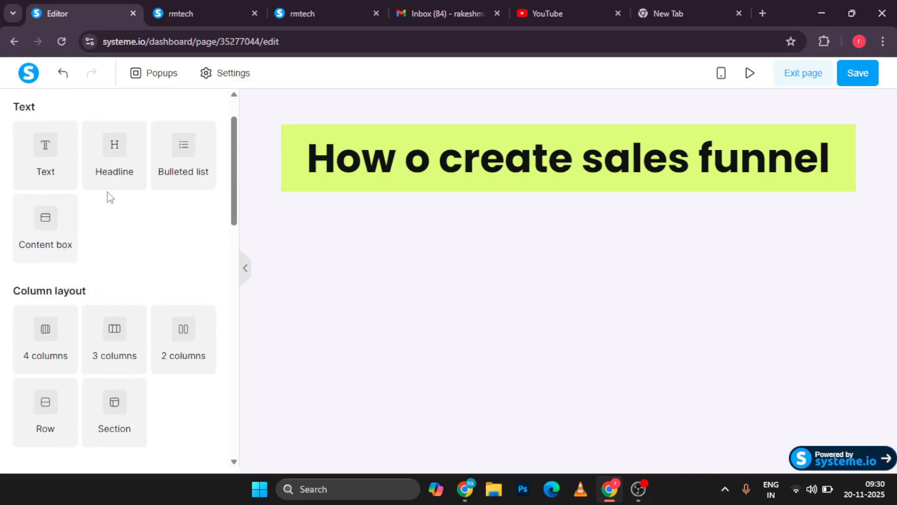
pyautogui.click(115, 174)
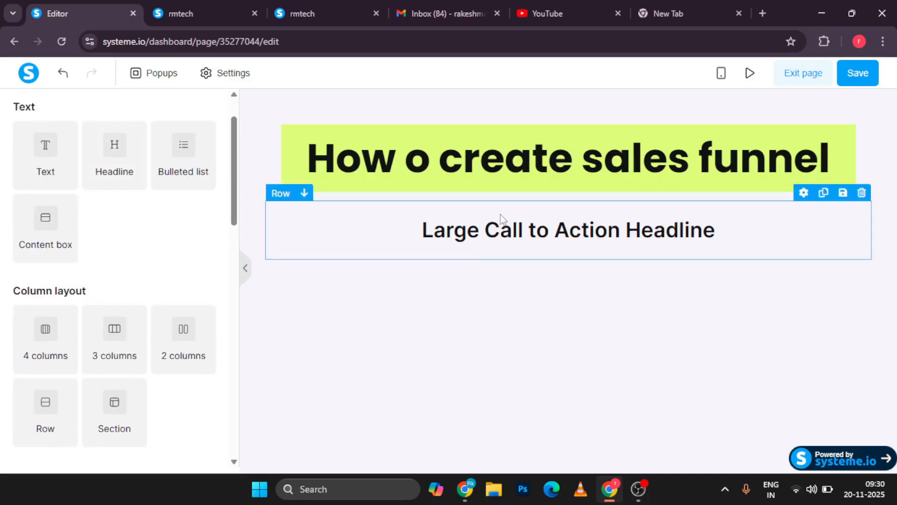
pyautogui.doubleClick(540, 230)
pyautogui.tripleClick(540, 231)
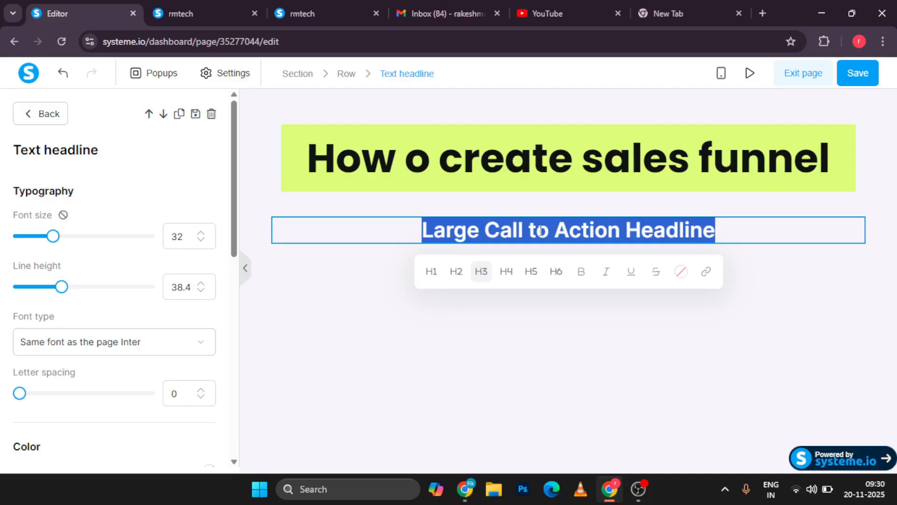
pyautogui.write('Systeme.io')
pyautogui.click(463, 321)
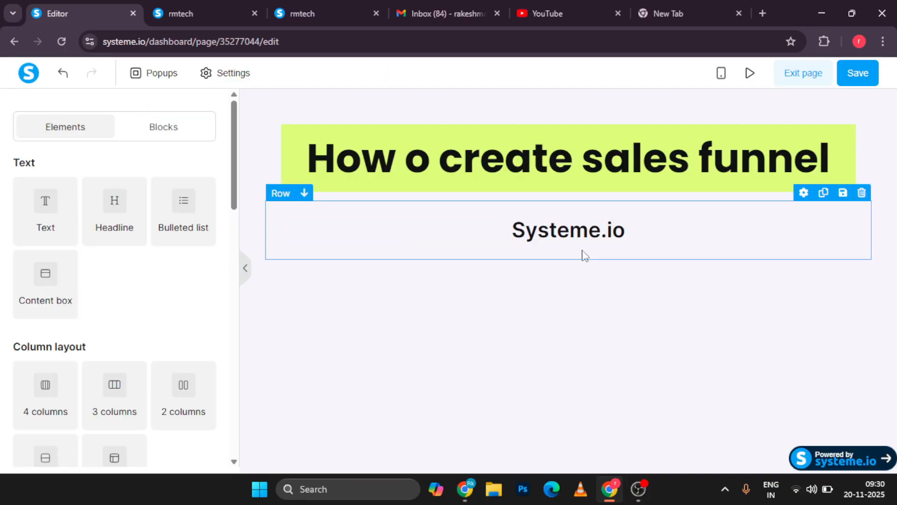
# Set the Systeme.io headline's font size to 47, line height to 50 and letter spacing to 1.
pyautogui.click(574, 237)
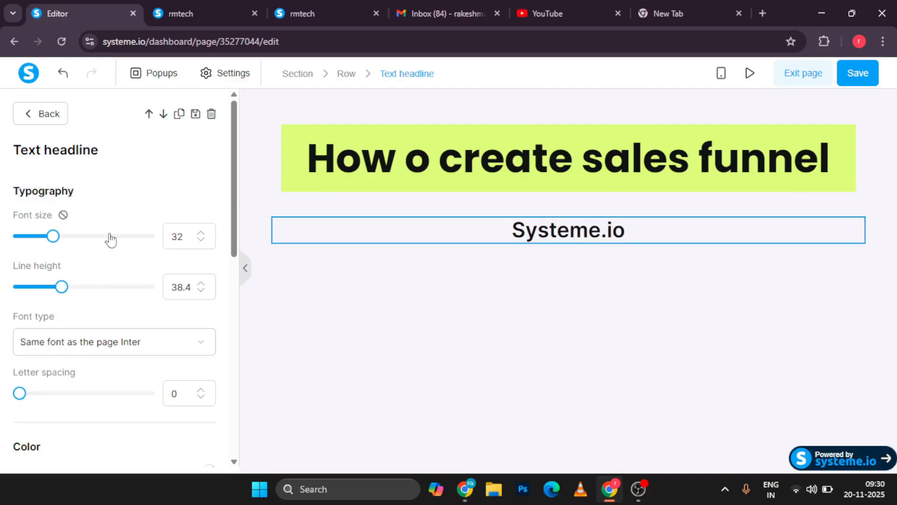
pyautogui.moveTo(54, 237); pyautogui.dragTo(74, 237)
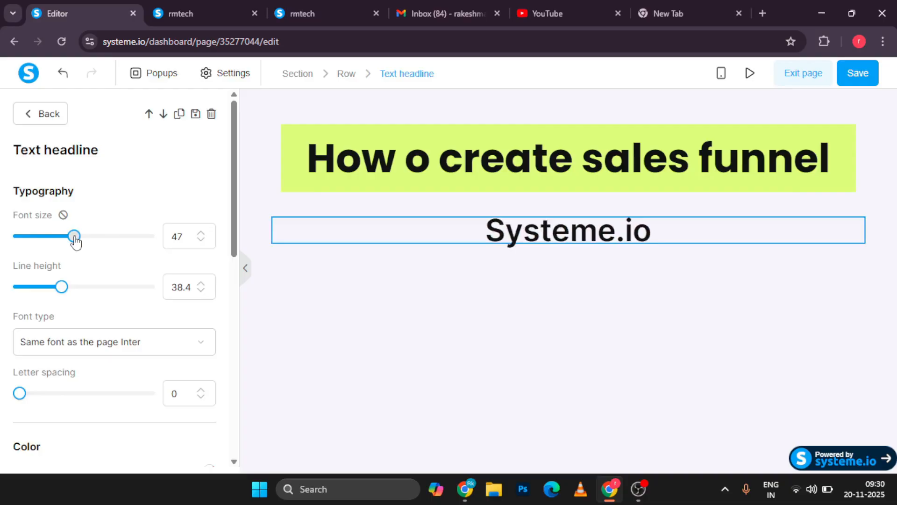
pyautogui.moveTo(63, 288); pyautogui.dragTo(78, 288)
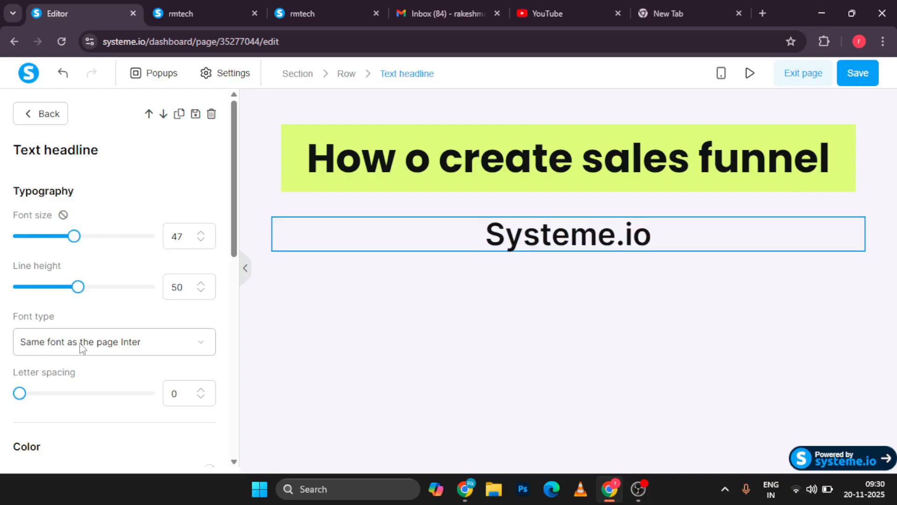
pyautogui.scroll(-2, 133, 304)
pyautogui.moveTo(20, 309); pyautogui.dragTo(30, 314)
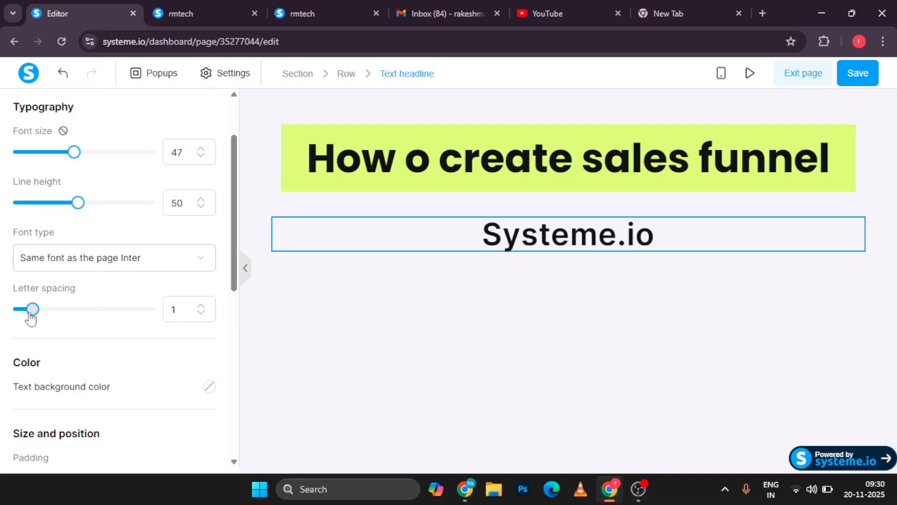
# Left-align the Systeme.io headline.
pyautogui.scroll(-2, 48, 400)
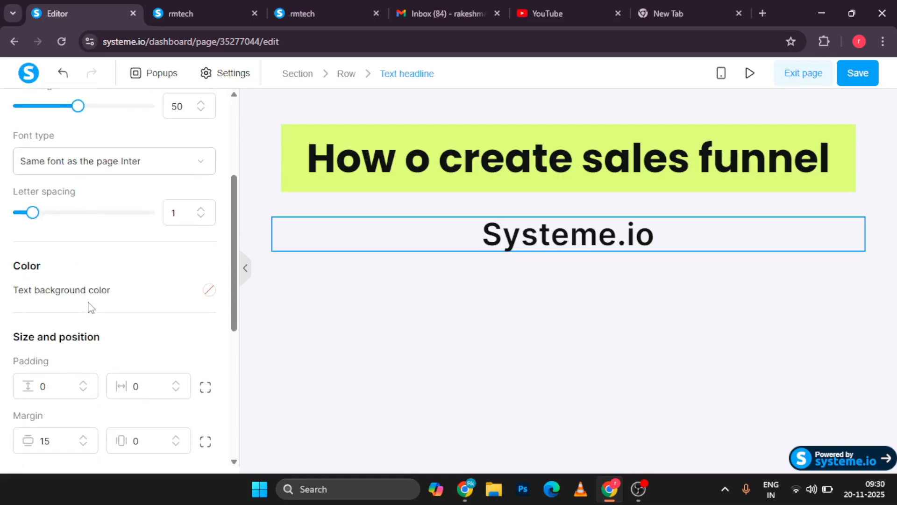
pyautogui.scroll(-2, 80, 377)
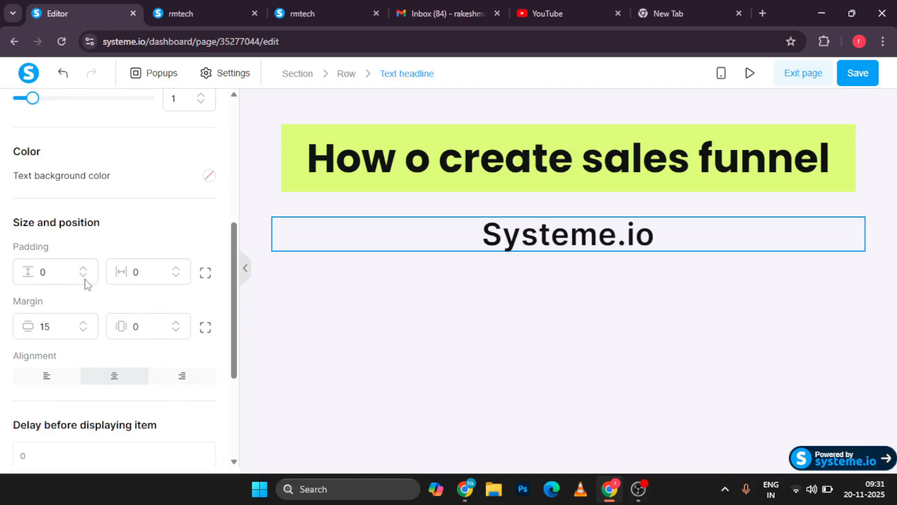
pyautogui.moveTo(85, 279); pyautogui.dragTo(113, 375)
pyautogui.click(57, 385)
pyautogui.click(52, 380)
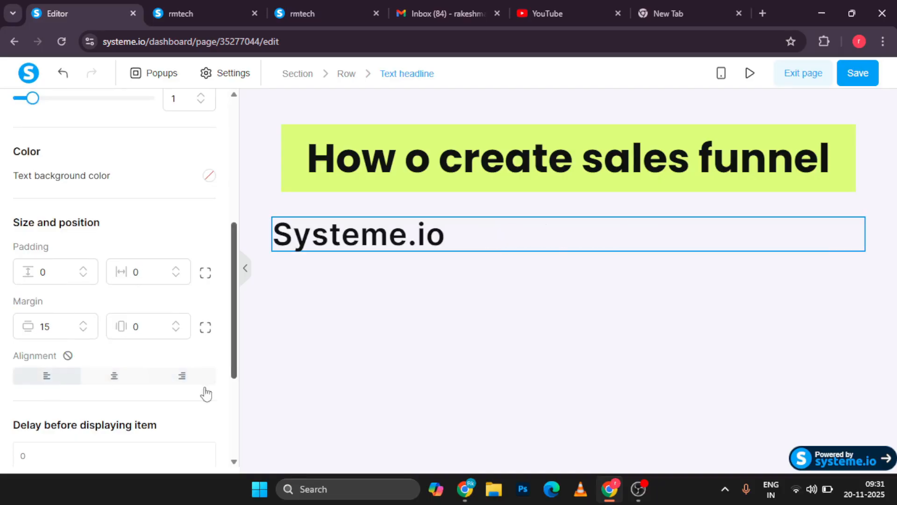
pyautogui.scroll(-3, 122, 405)
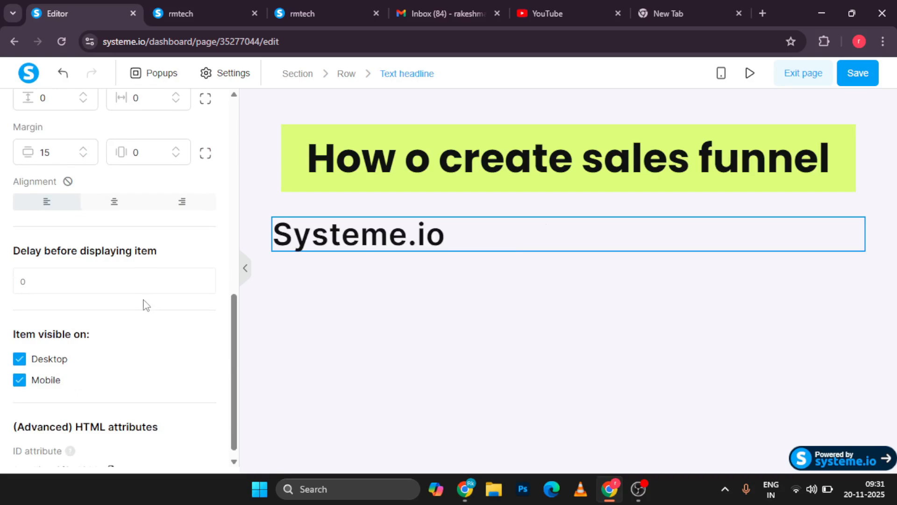
pyautogui.scroll(5, 135, 304)
# Add a bulleted list below the Systeme.io headline and select it for editing.
pyautogui.click(41, 121)
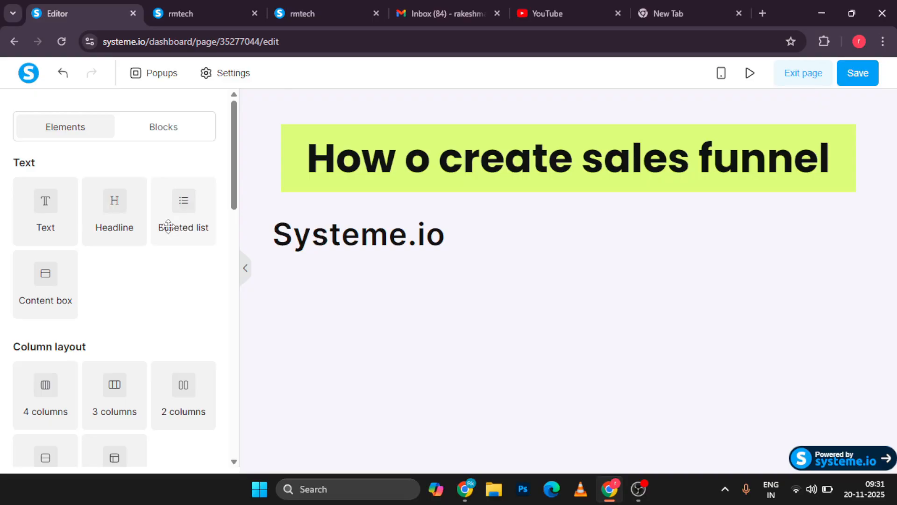
pyautogui.click(184, 202)
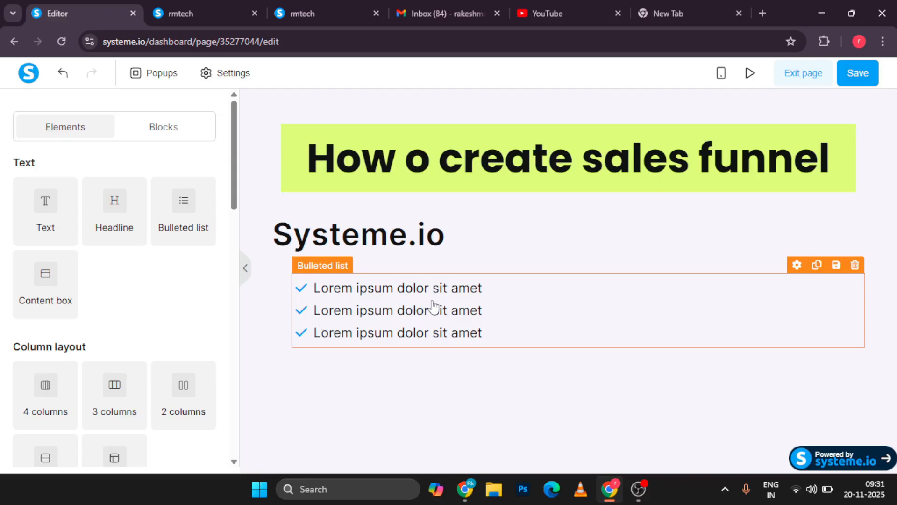
pyautogui.click(320, 302)
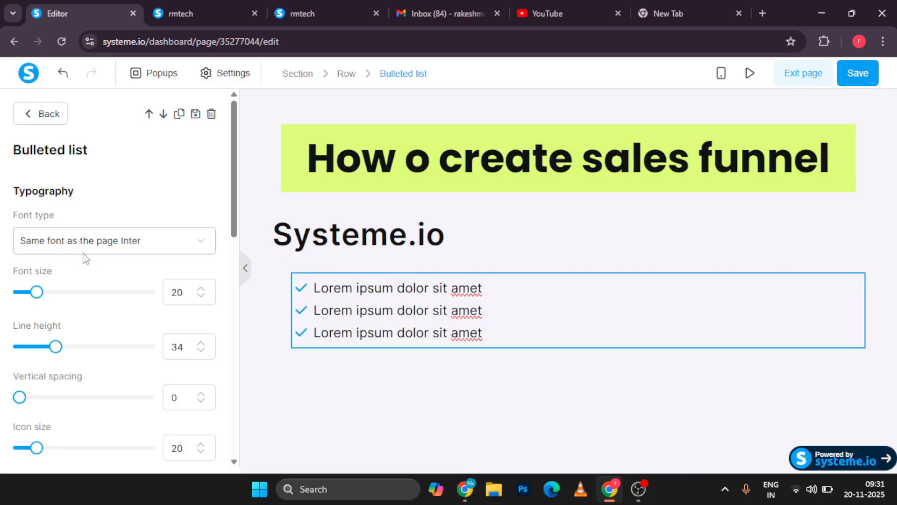
# Change the bulleted list's font to Poppins from Google Fonts.
pyautogui.scroll(-1, 84, 257)
pyautogui.click(114, 234)
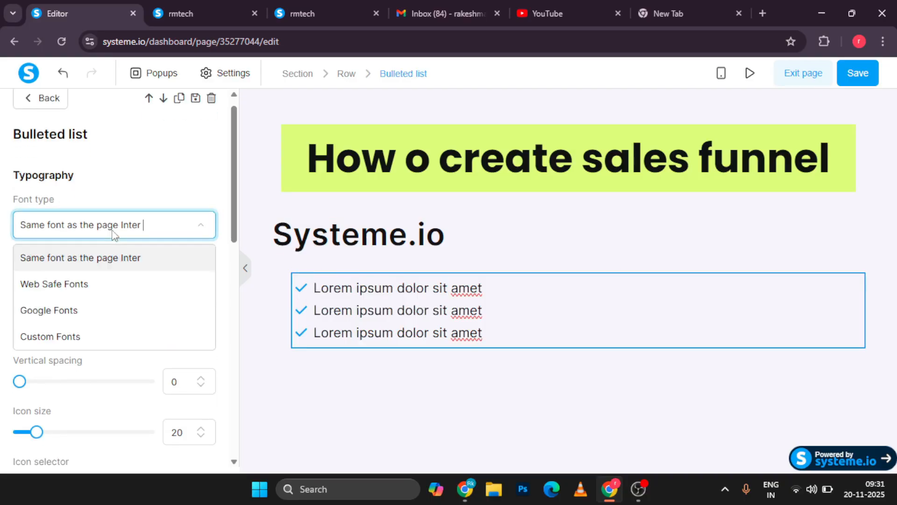
pyautogui.click(54, 319)
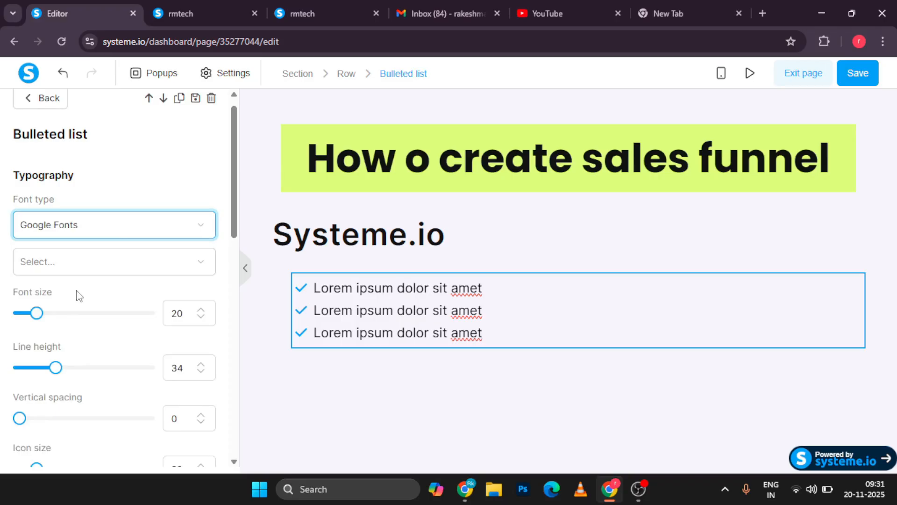
pyautogui.click(88, 268)
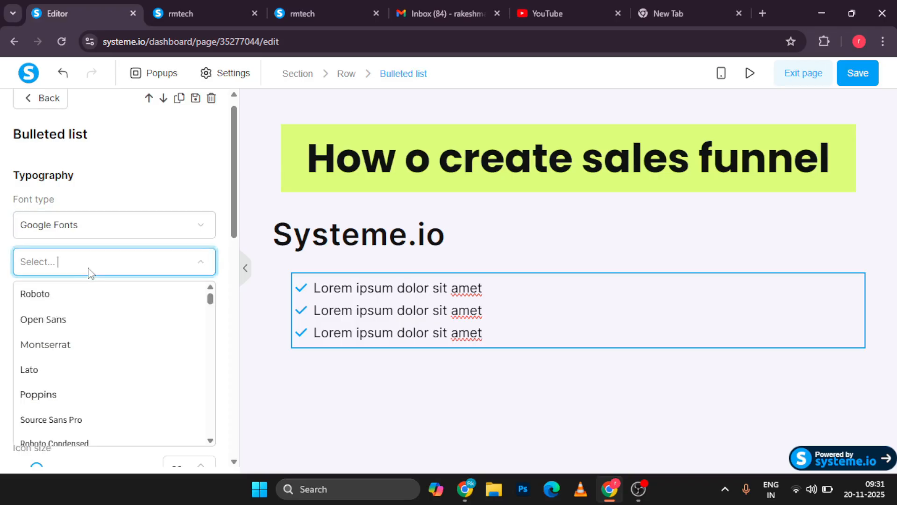
pyautogui.click(60, 325)
pyautogui.click(132, 266)
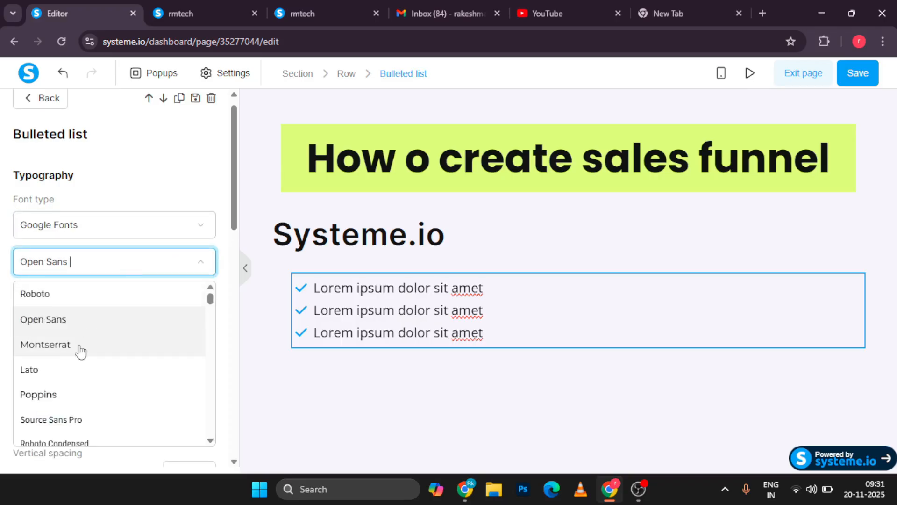
pyautogui.click(53, 400)
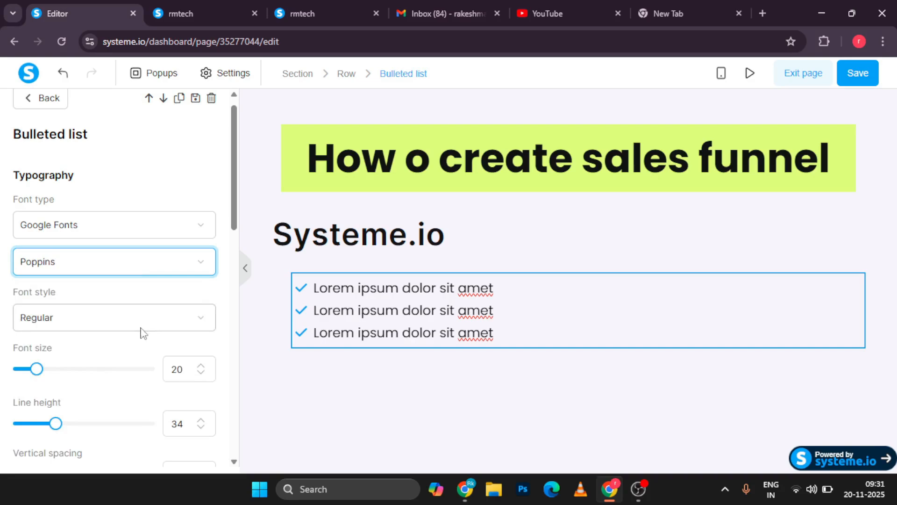
# Set the bulleted list's font style to Bold 700.
pyautogui.scroll(-3, 120, 346)
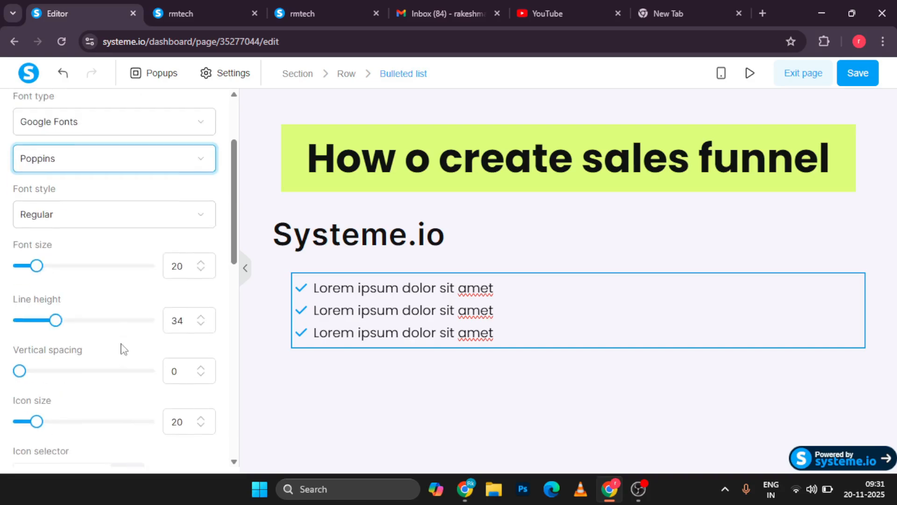
pyautogui.click(65, 202)
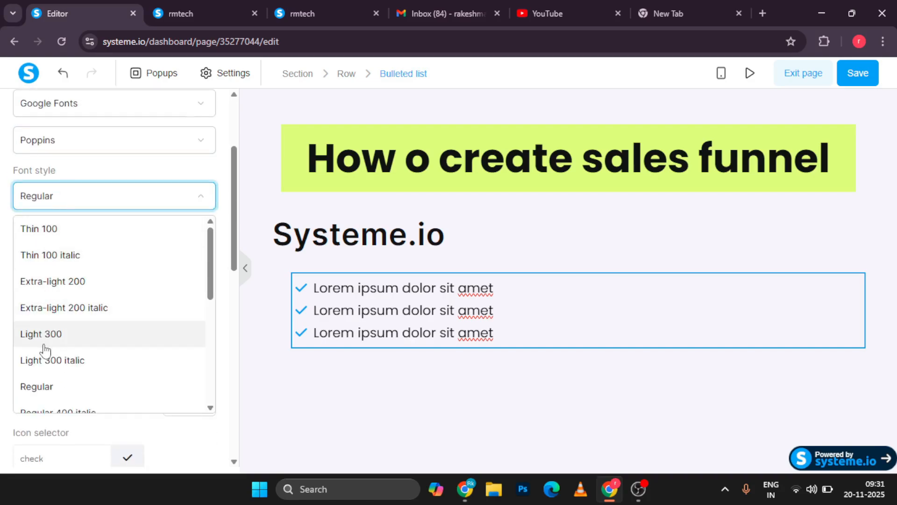
pyautogui.scroll(-3, 44, 349)
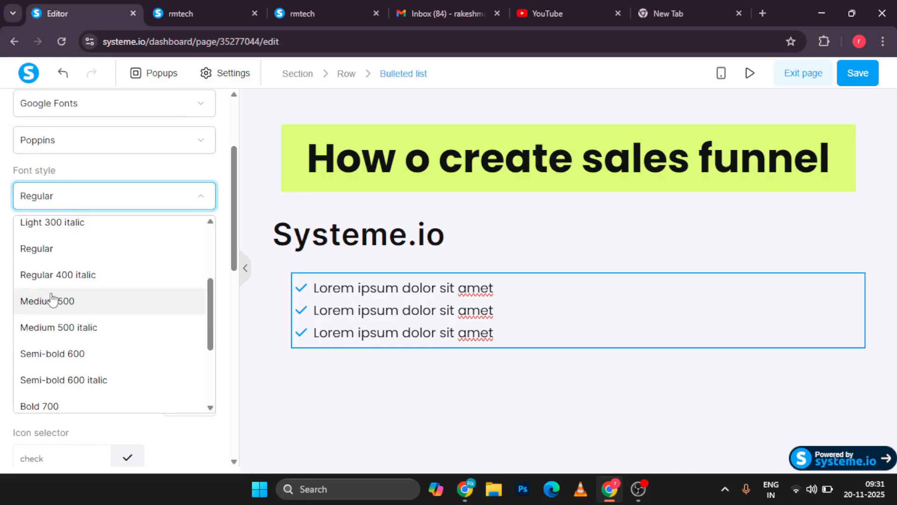
pyautogui.scroll(-1, 50, 353)
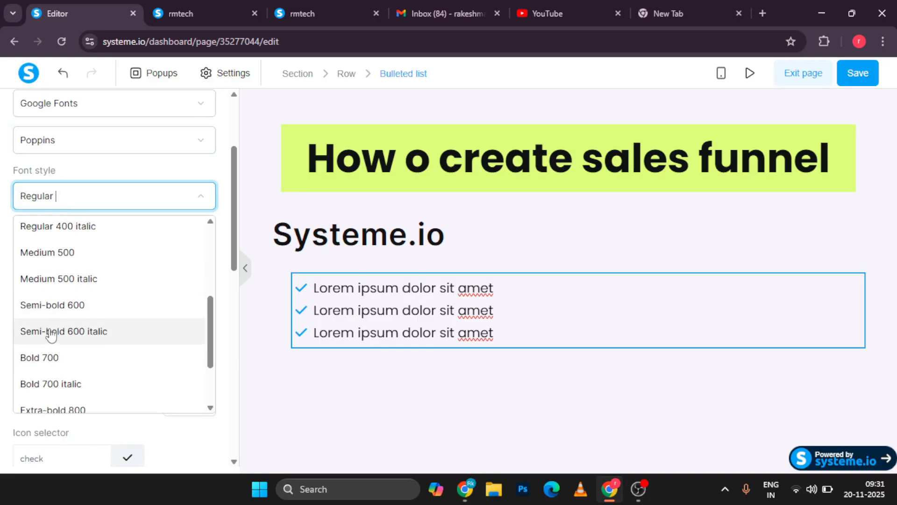
pyautogui.click(52, 360)
# Increase the bulleted list's icon size to 28.
pyautogui.scroll(-2, 36, 359)
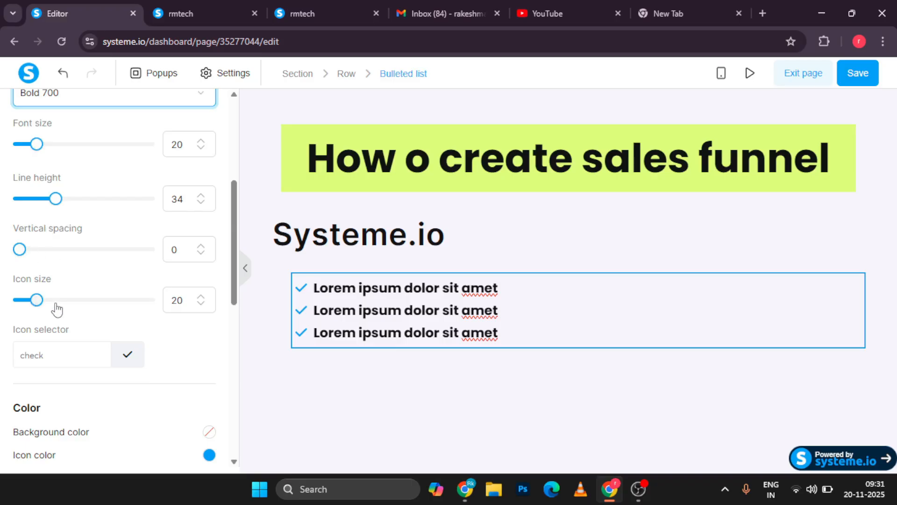
pyautogui.scroll(-1, 58, 308)
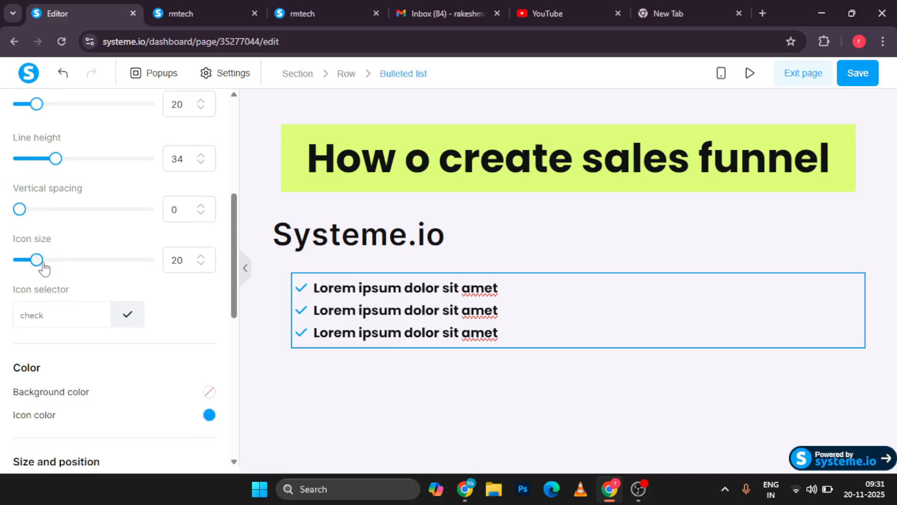
pyautogui.moveTo(42, 265)
pyautogui.mouseDown()
pyautogui.moveTo(63, 266)
pyautogui.moveTo(50, 268)
pyautogui.mouseUp()
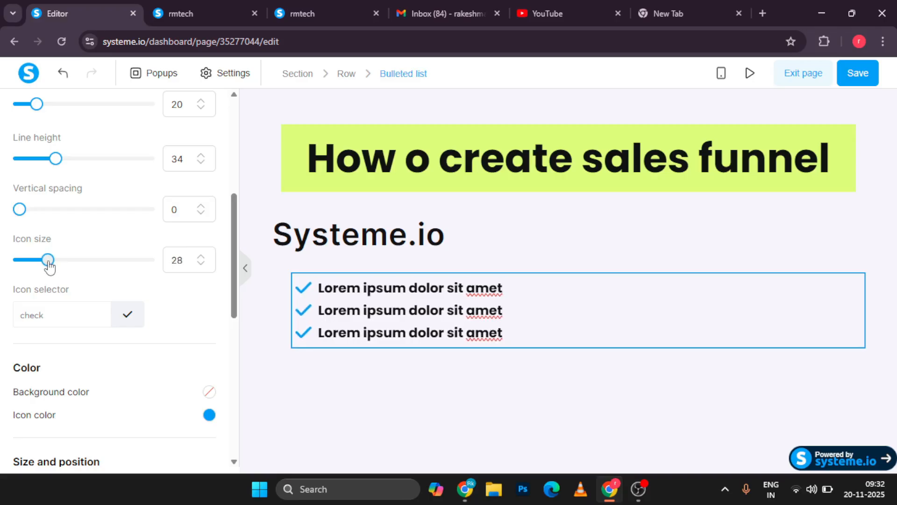
# Try the circle icon for the bulleted list, and settle on the times-circle icon.
pyautogui.click(50, 322)
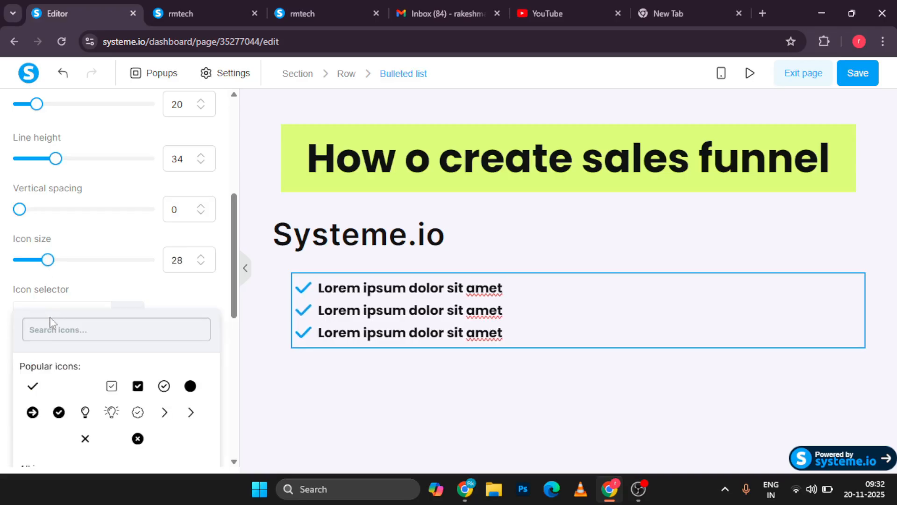
pyautogui.scroll(-3, 85, 409)
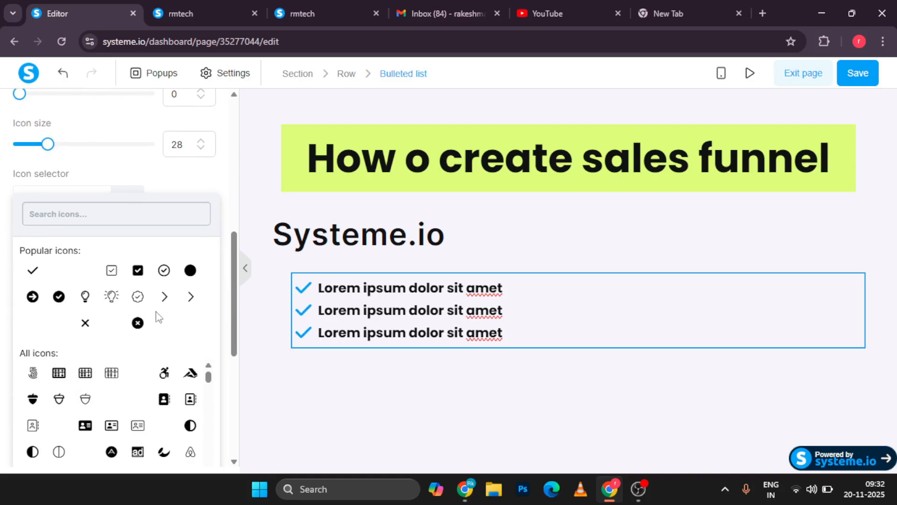
pyautogui.click(190, 271)
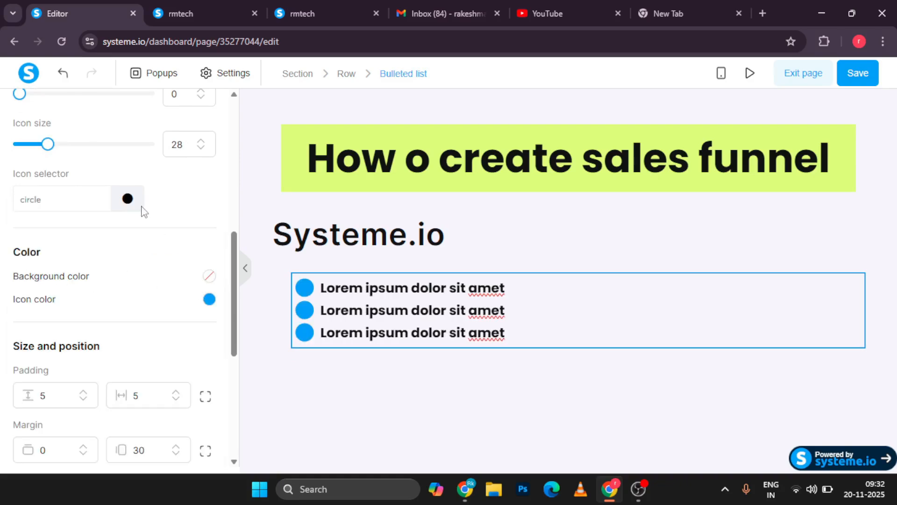
pyautogui.click(74, 209)
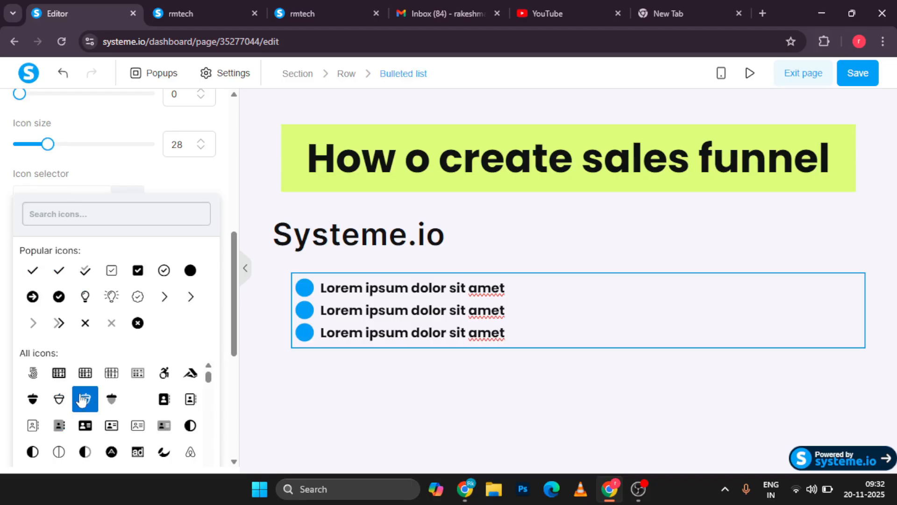
pyautogui.click(138, 323)
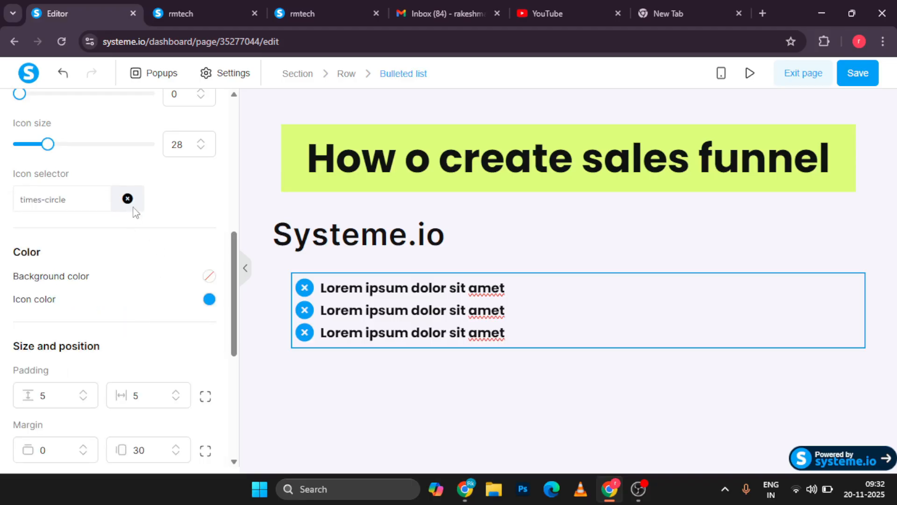
# Set the bulleted list's icon color to red, fc1414.
pyautogui.click(210, 300)
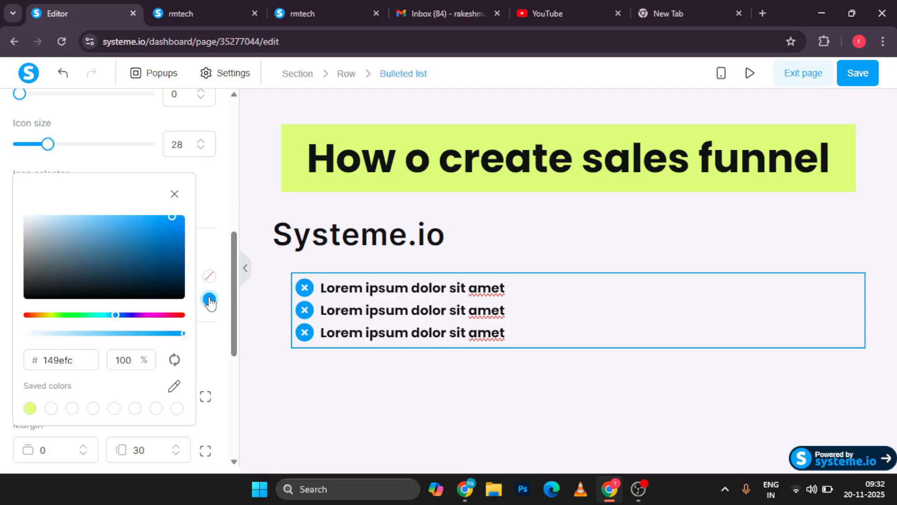
pyautogui.click(27, 314)
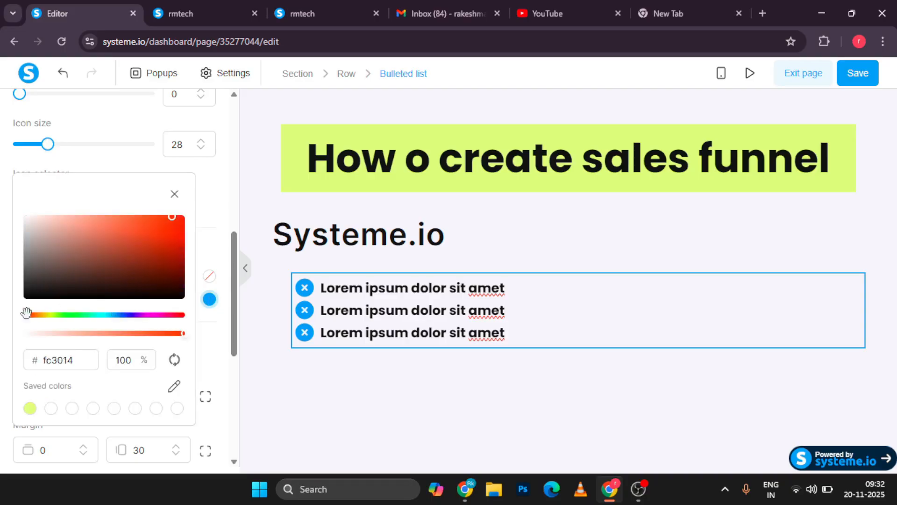
pyautogui.moveTo(26, 315); pyautogui.dragTo(21, 317)
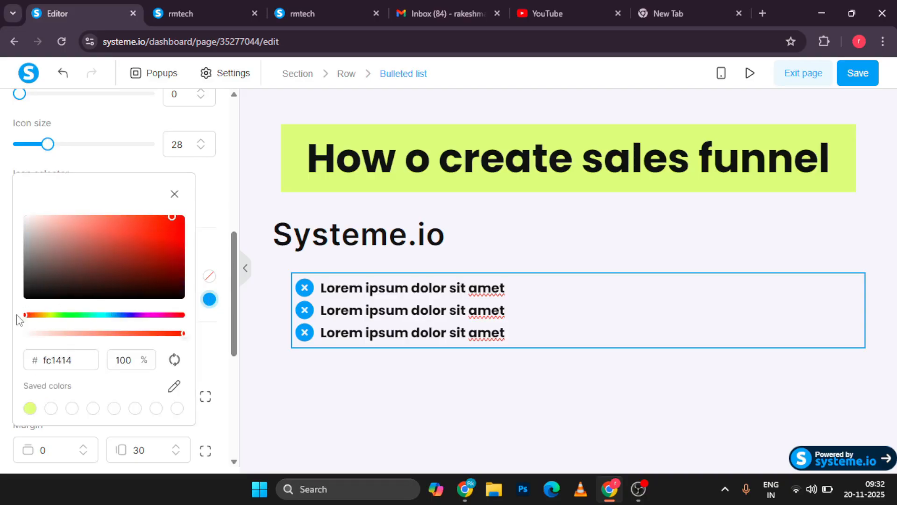
# Give the bulleted list a white background color.
pyautogui.click(209, 276)
pyautogui.click(209, 276)
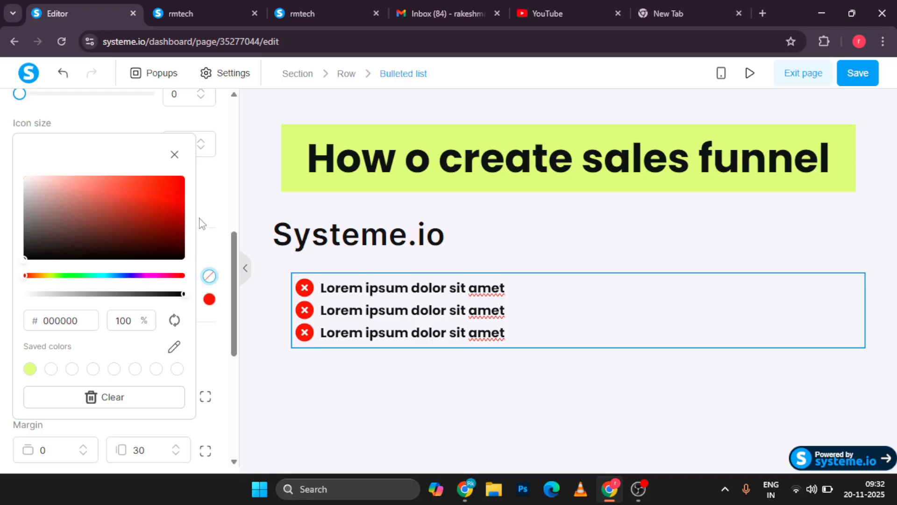
pyautogui.moveTo(167, 254); pyautogui.dragTo(205, 276)
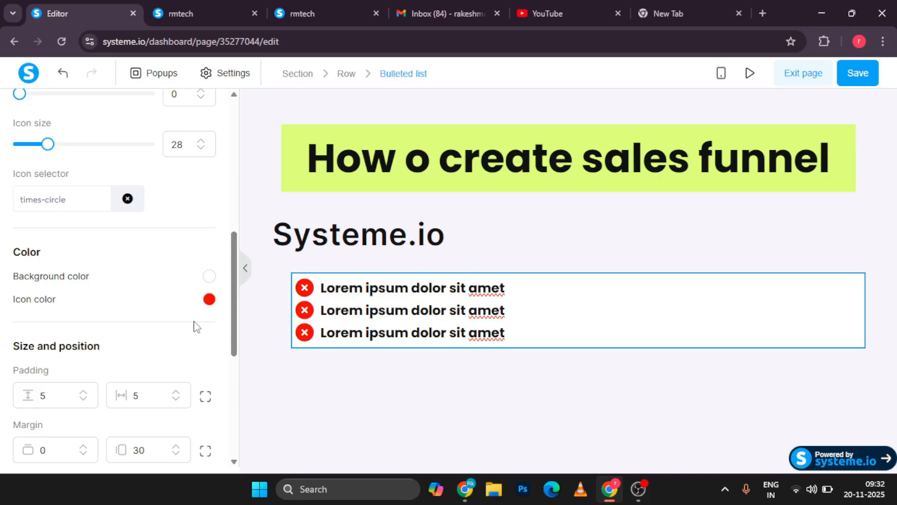
# Set the bulleted list's padding to 9 vertically and 2 horizontally.
pyautogui.scroll(-2, 120, 341)
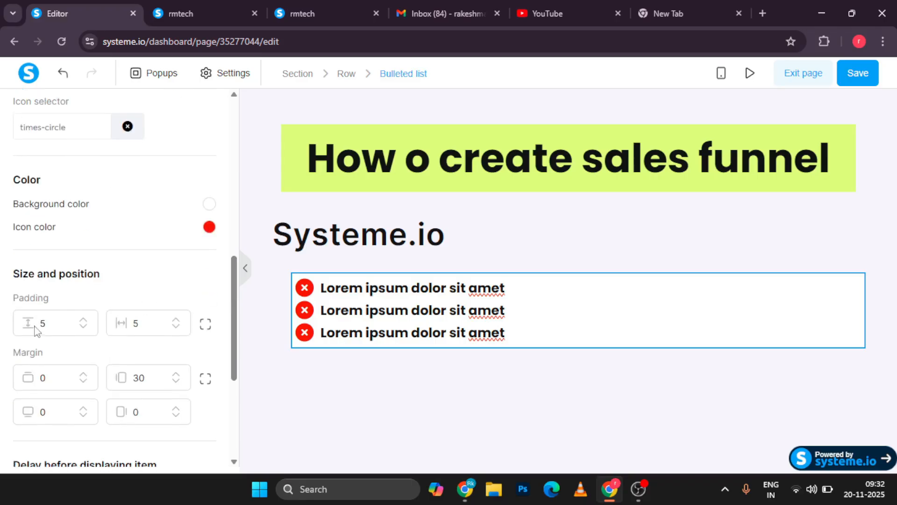
pyautogui.scroll(-2, 109, 297)
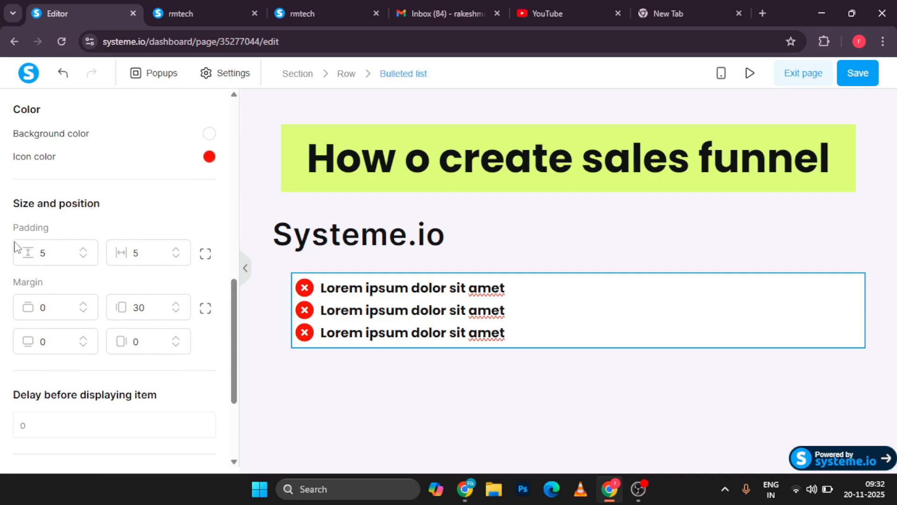
pyautogui.click(84, 250)
pyautogui.click(83, 250)
pyautogui.click(83, 250)
pyautogui.click(83, 250)
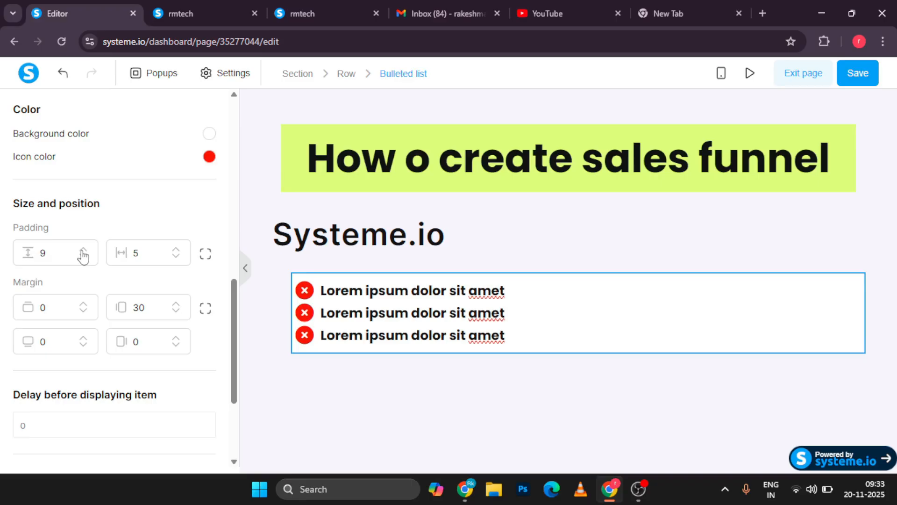
pyautogui.click(176, 256)
pyautogui.click(175, 256)
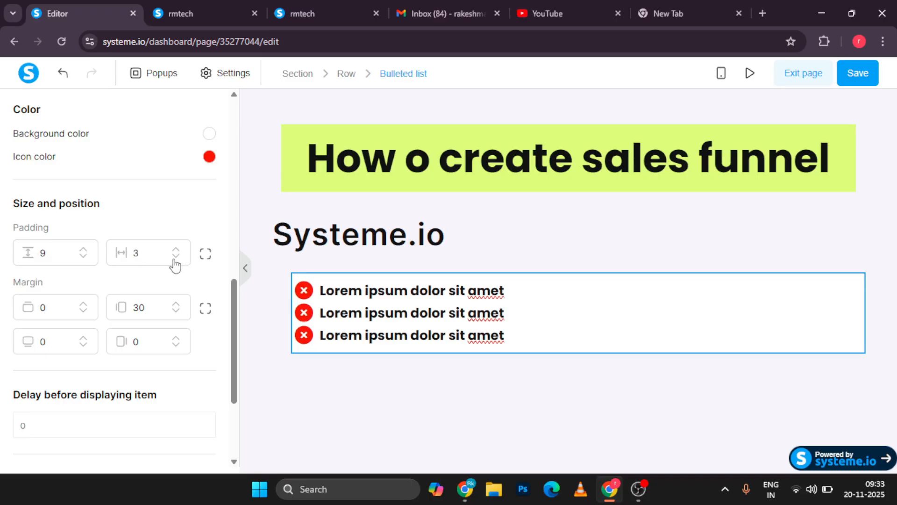
pyautogui.click(176, 256)
# Leave the bulleted list's settings and add a content box below the list.
pyautogui.scroll(-3, 107, 349)
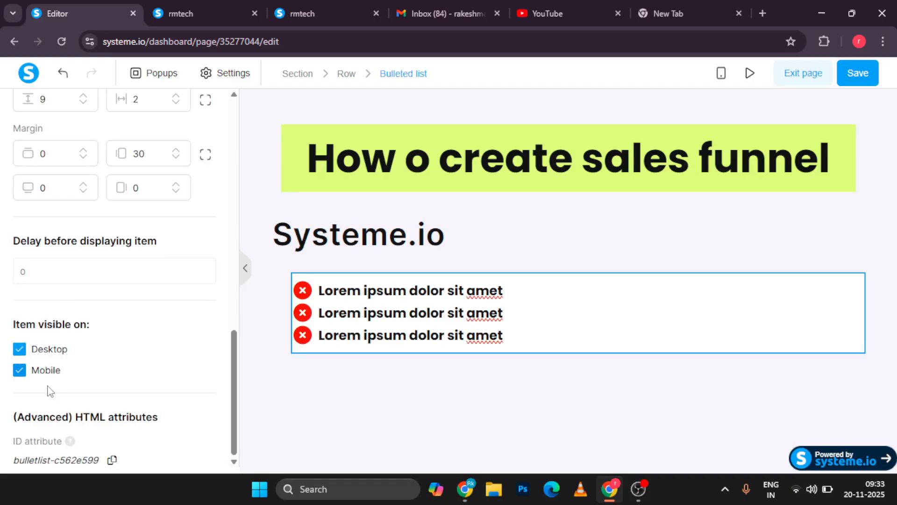
pyautogui.scroll(4, 186, 323)
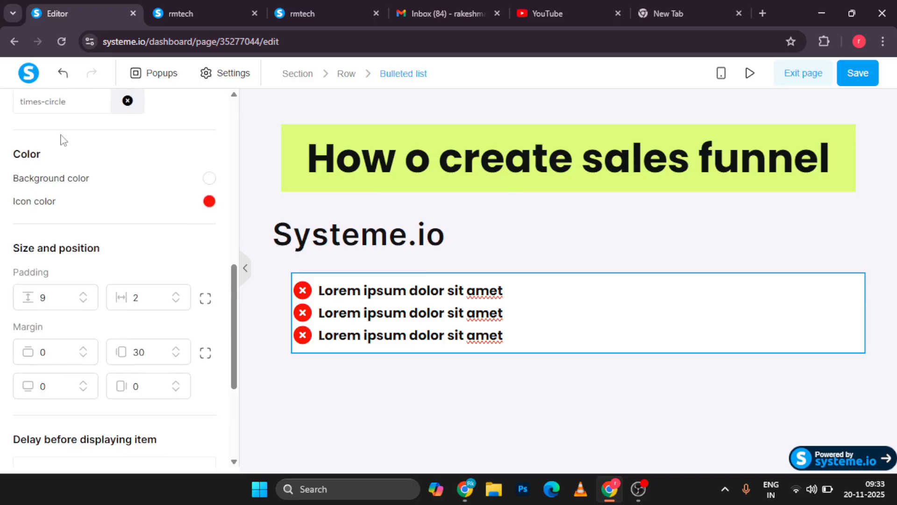
pyautogui.scroll(10, 75, 174)
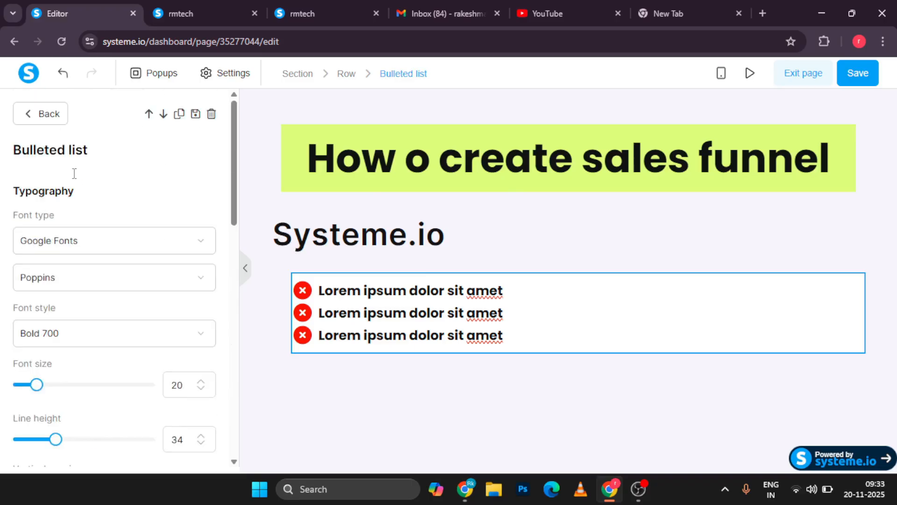
pyautogui.click(27, 120)
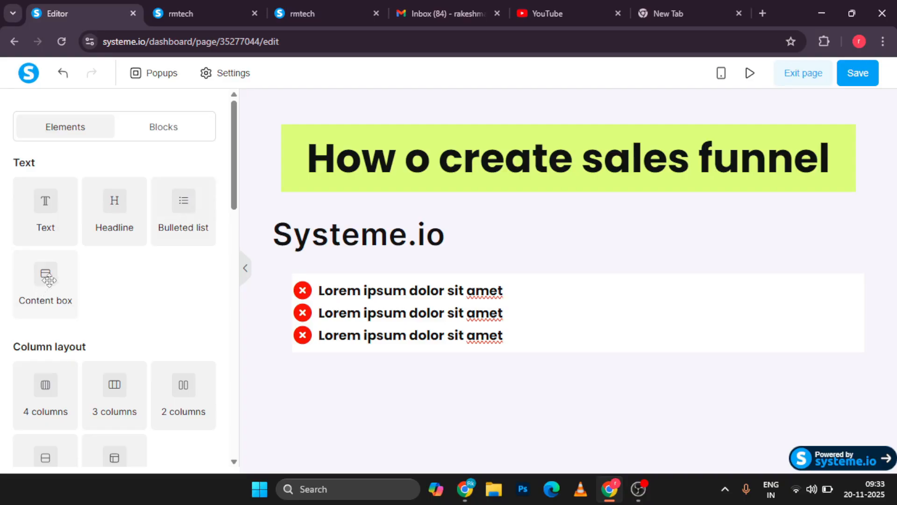
pyautogui.moveTo(48, 279); pyautogui.dragTo(303, 360)
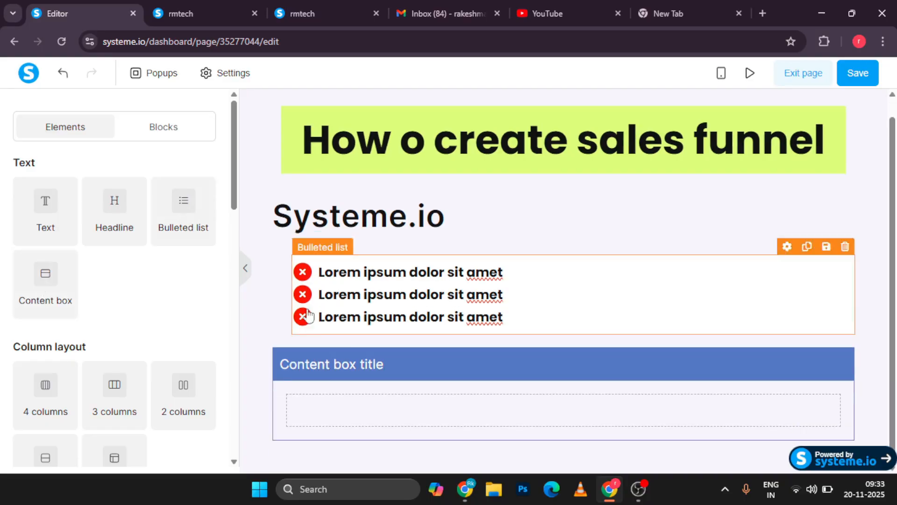
# Apply a Soft shadow to the row inside the content box.
pyautogui.click(420, 416)
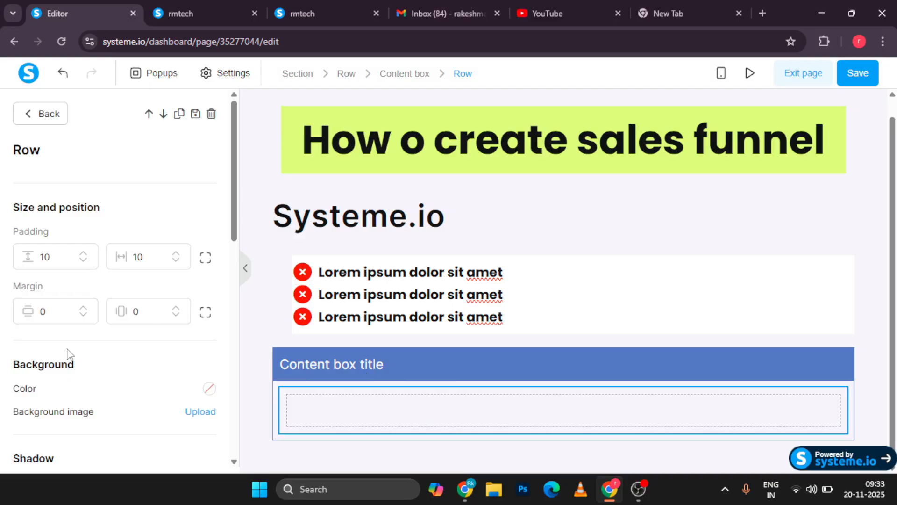
pyautogui.scroll(-3, 80, 363)
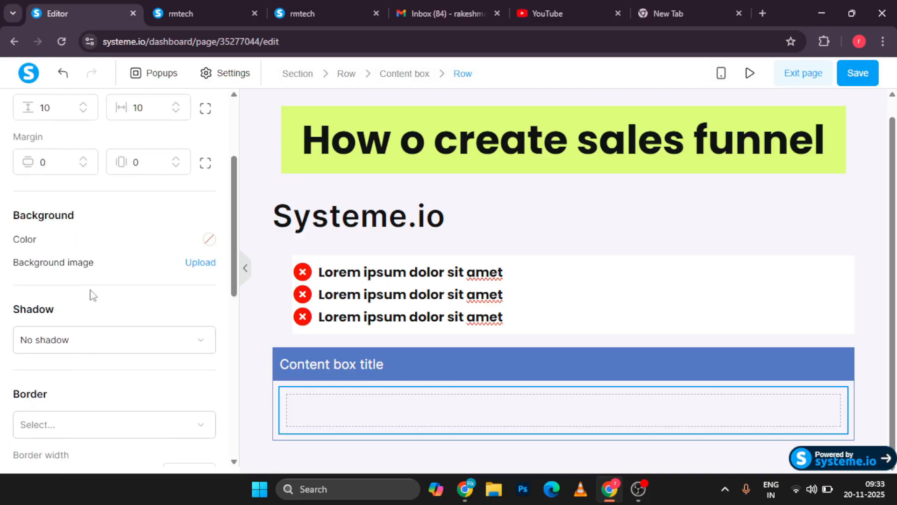
pyautogui.scroll(-2, 90, 293)
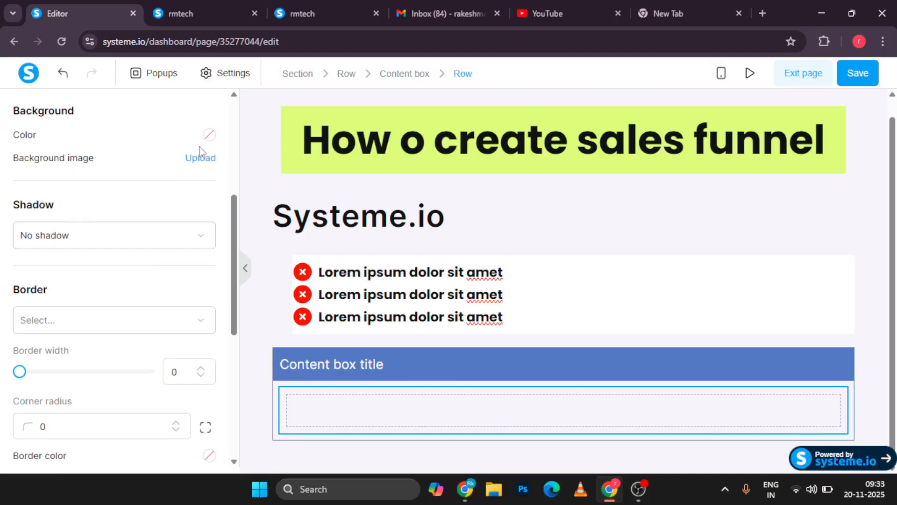
pyautogui.scroll(-1, 117, 323)
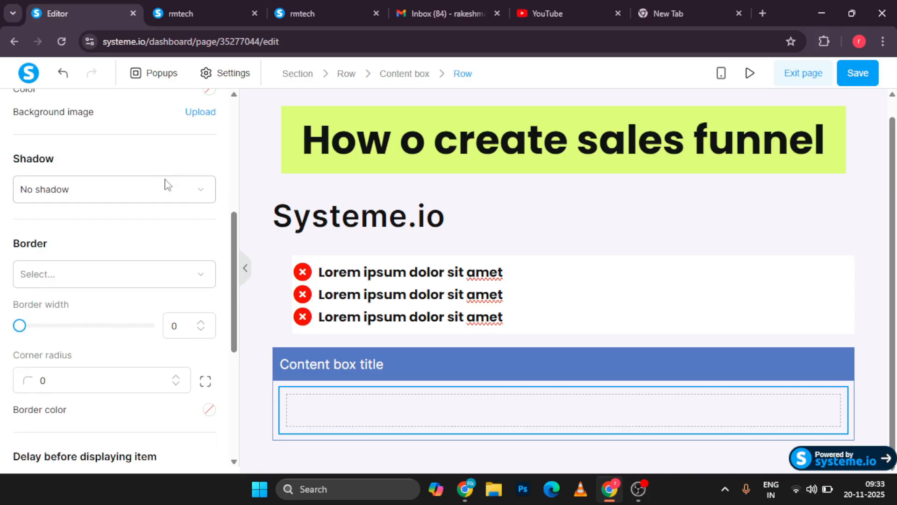
pyautogui.click(149, 196)
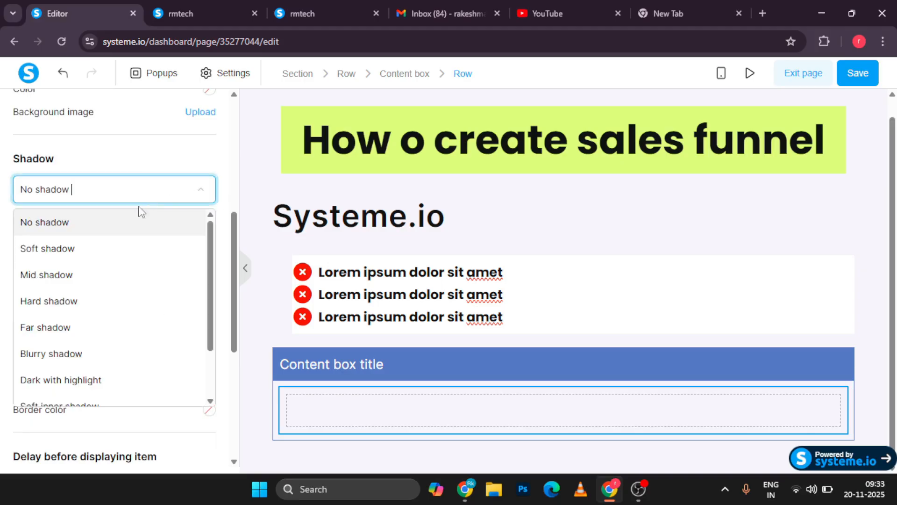
pyautogui.click(65, 263)
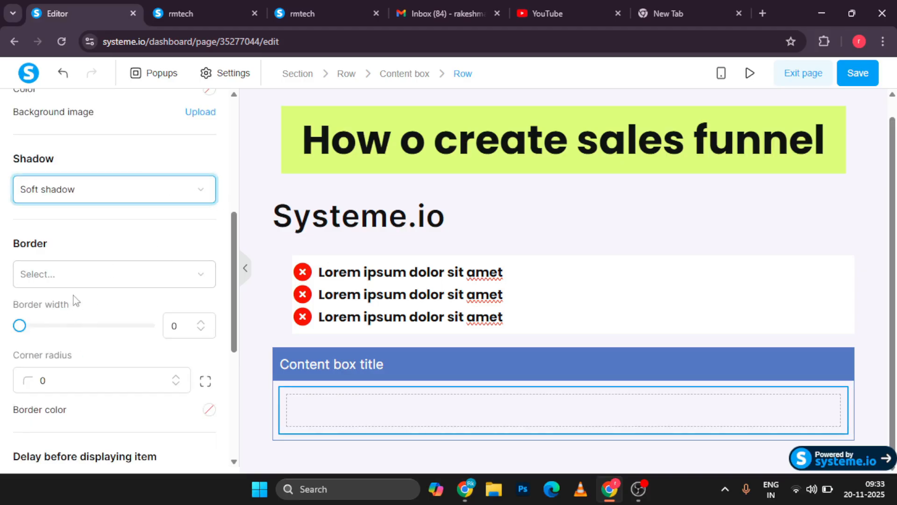
# Give the content box's inner row a border width of 3 and a corner radius of 13.
pyautogui.scroll(-3, 53, 346)
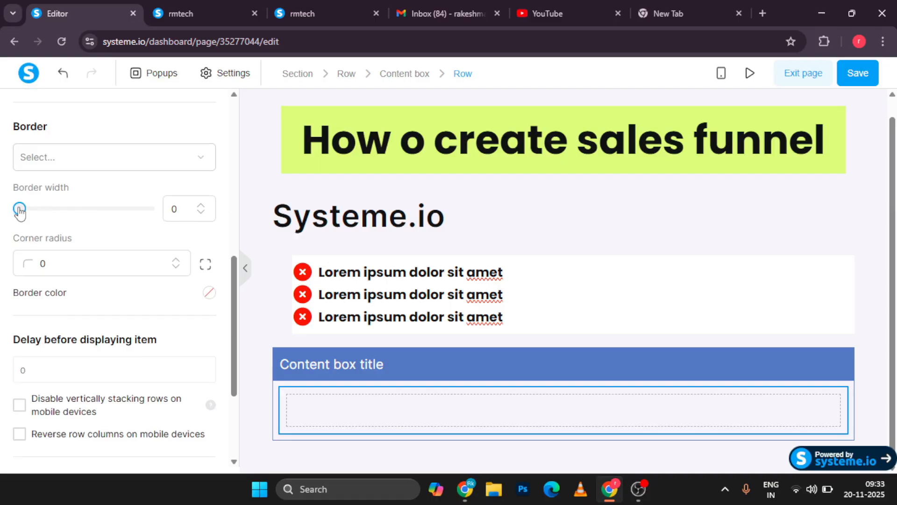
pyautogui.moveTo(20, 209); pyautogui.dragTo(58, 209)
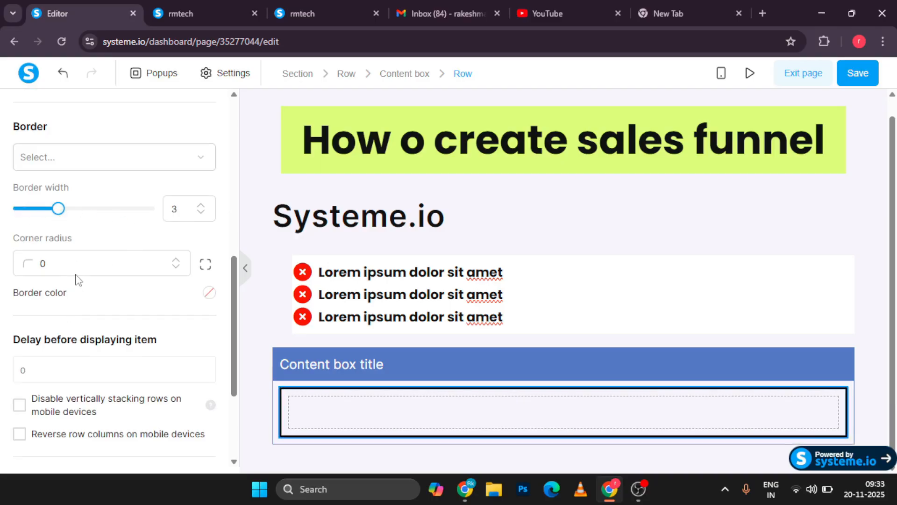
pyautogui.click(176, 261)
pyautogui.click(176, 260)
pyautogui.click(176, 260)
pyautogui.scroll(-3, 108, 336)
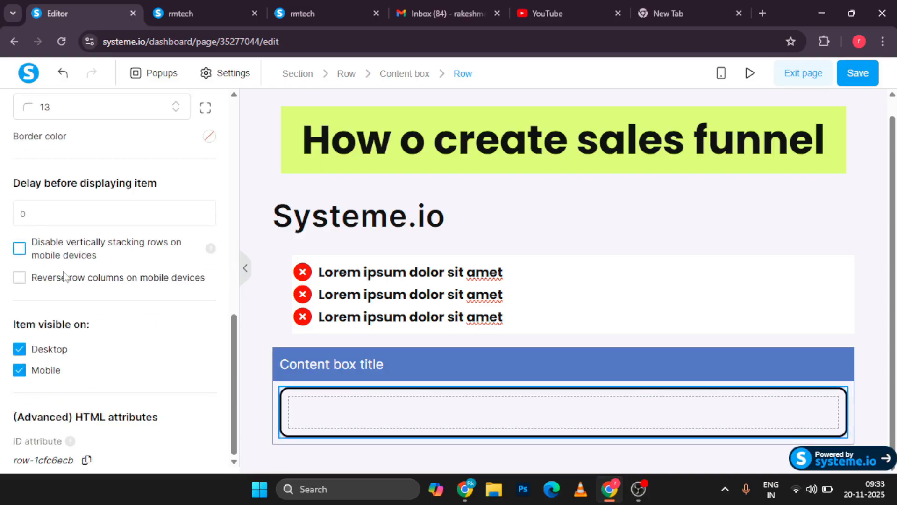
# Leave the inner row's settings and open the settings of the content box itself.
pyautogui.scroll(5, 114, 146)
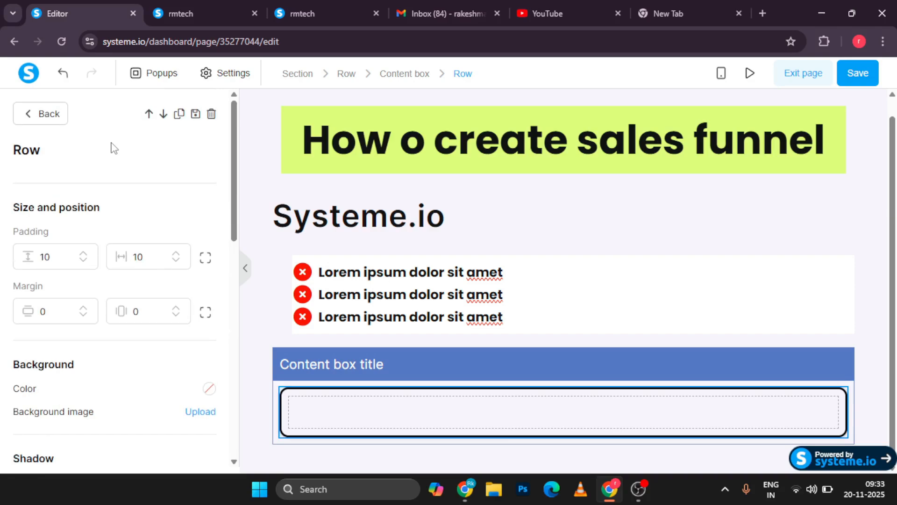
pyautogui.click(28, 116)
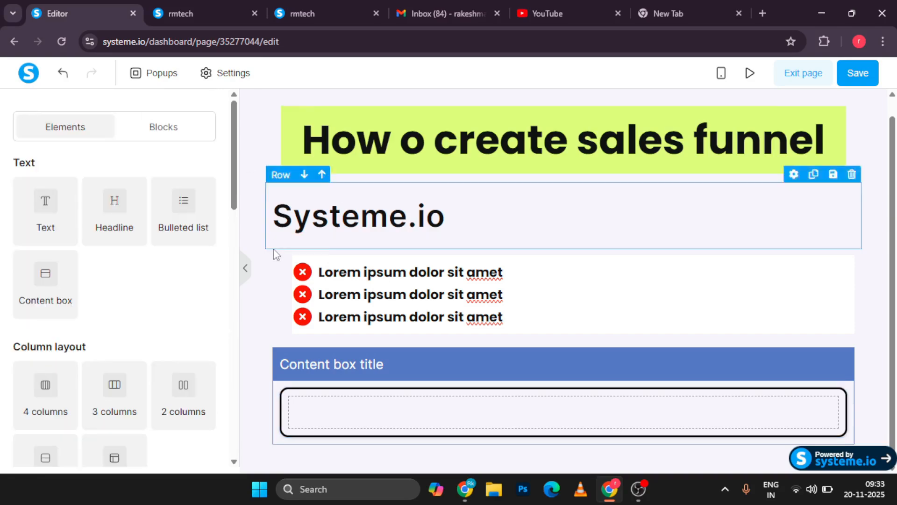
pyautogui.click(407, 320)
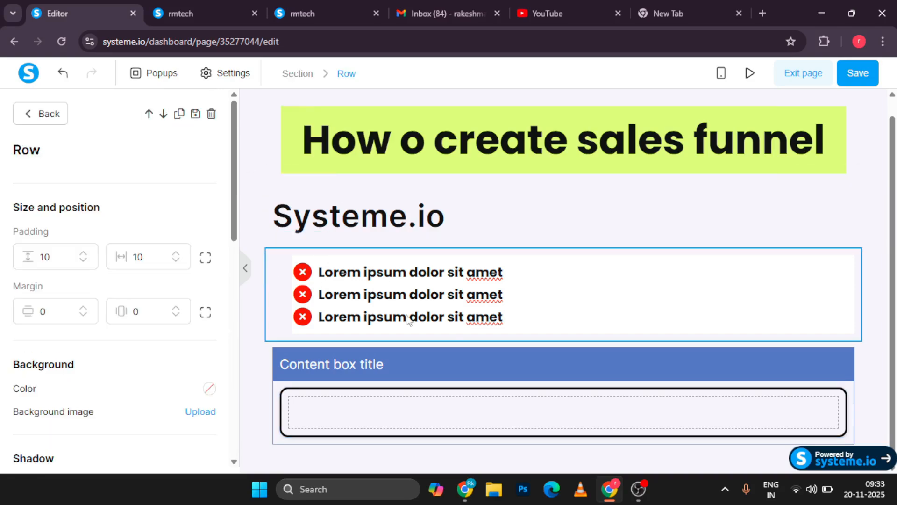
pyautogui.press('Escape')
pyautogui.click(366, 371)
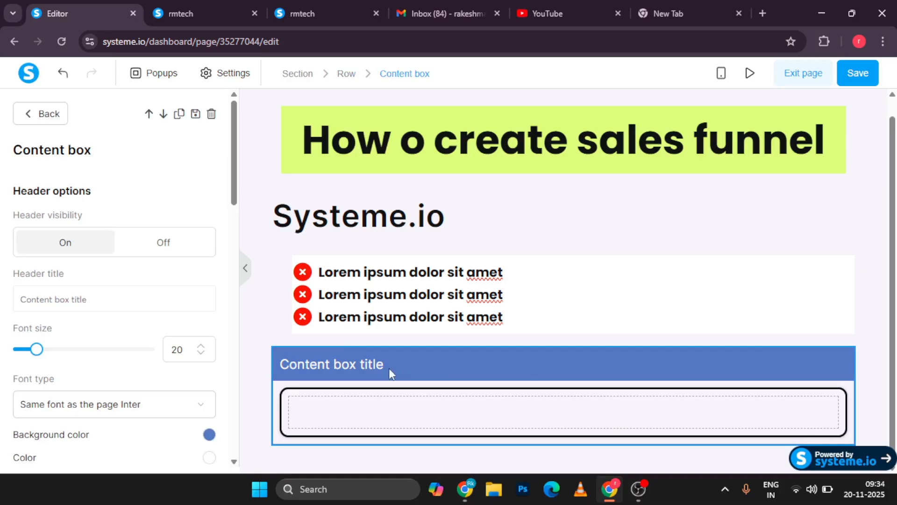
pyautogui.press('Escape')
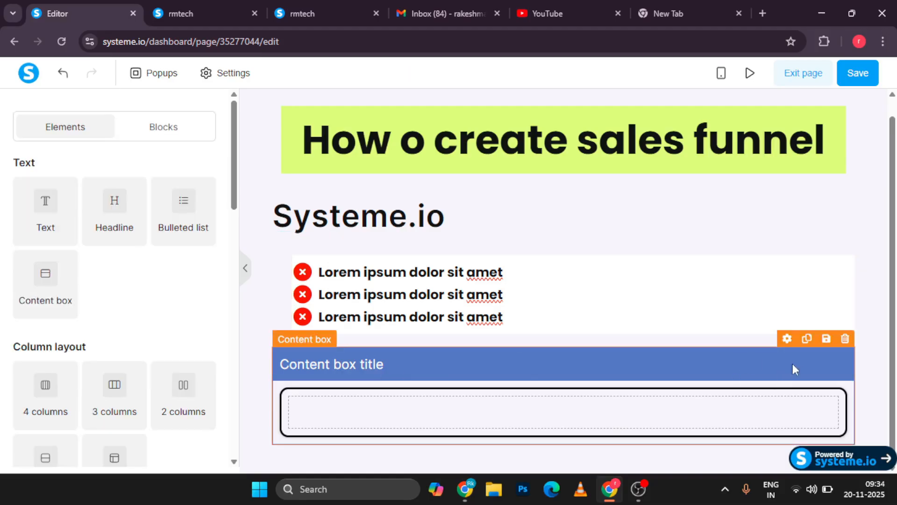
pyautogui.click(785, 340)
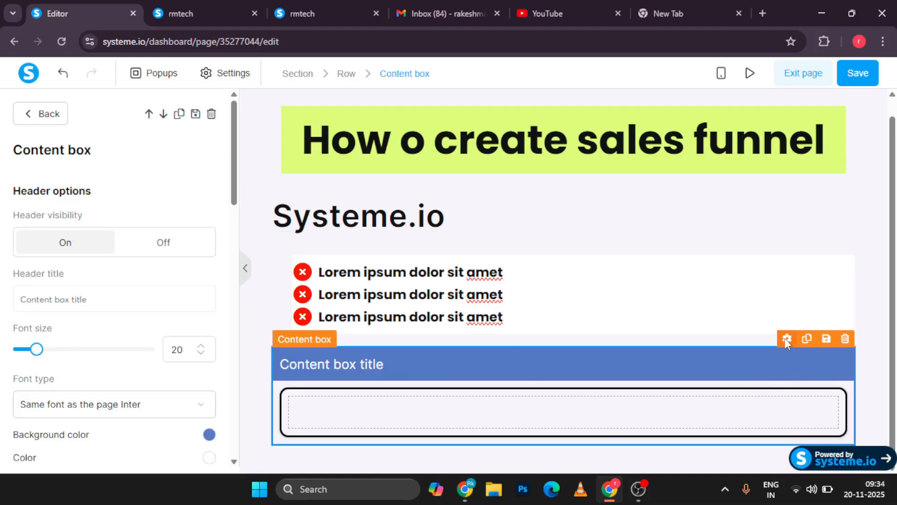
# Set the content box's header title to "Write Now", turn its header visibility off and leave its settings.
pyautogui.scroll(-2, 80, 338)
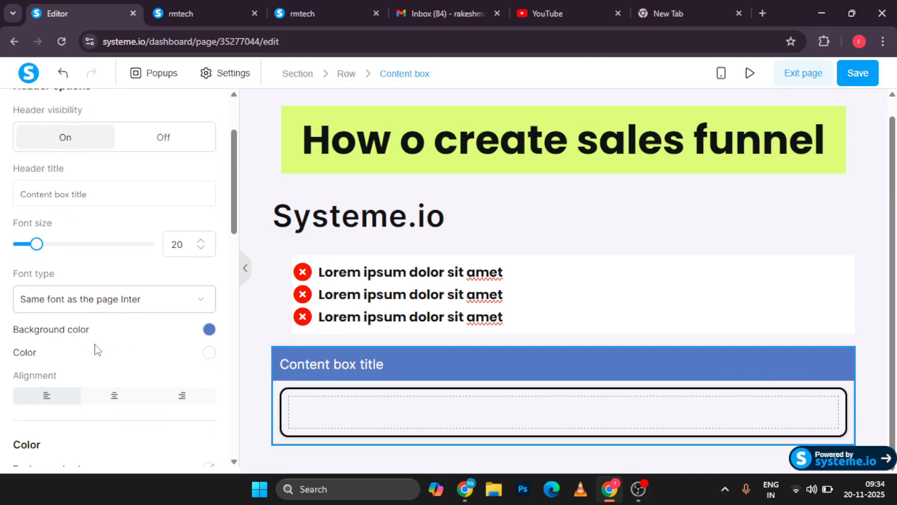
pyautogui.scroll(-4, 96, 348)
pyautogui.scroll(-1, 109, 344)
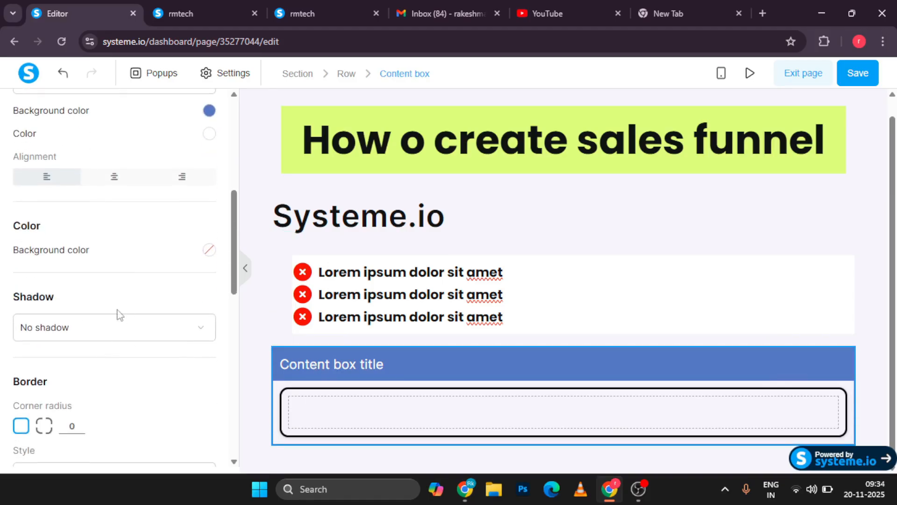
pyautogui.scroll(6, 112, 313)
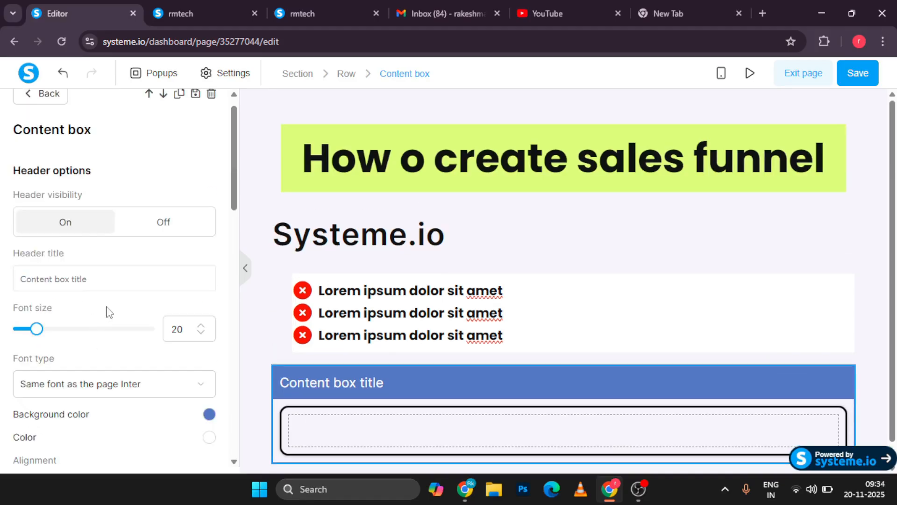
pyautogui.tripleClick(94, 273)
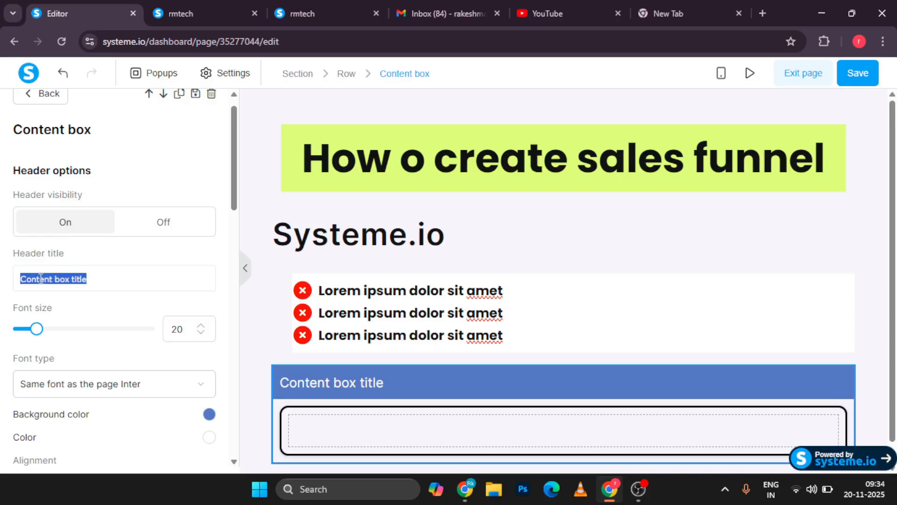
pyautogui.write('Ck')
pyautogui.press('BackSpace')
pyautogui.press('BackSpace')
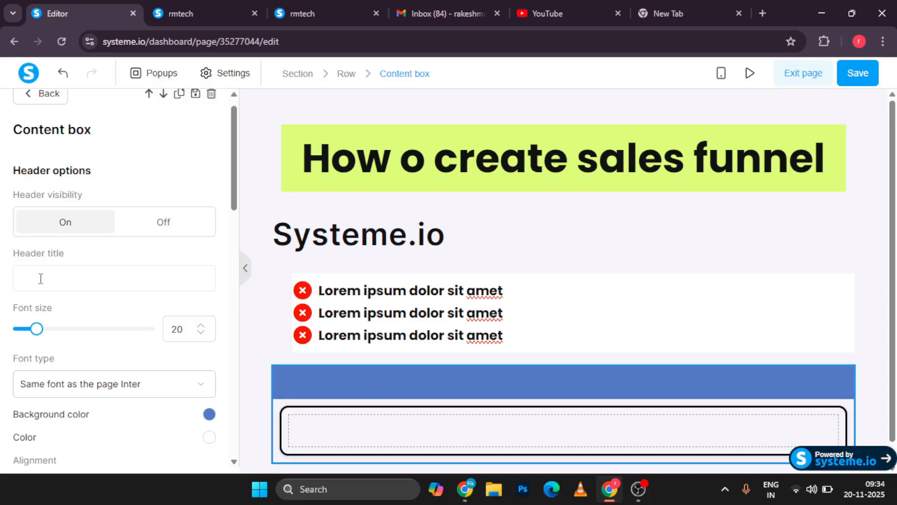
pyautogui.write('Write Now')
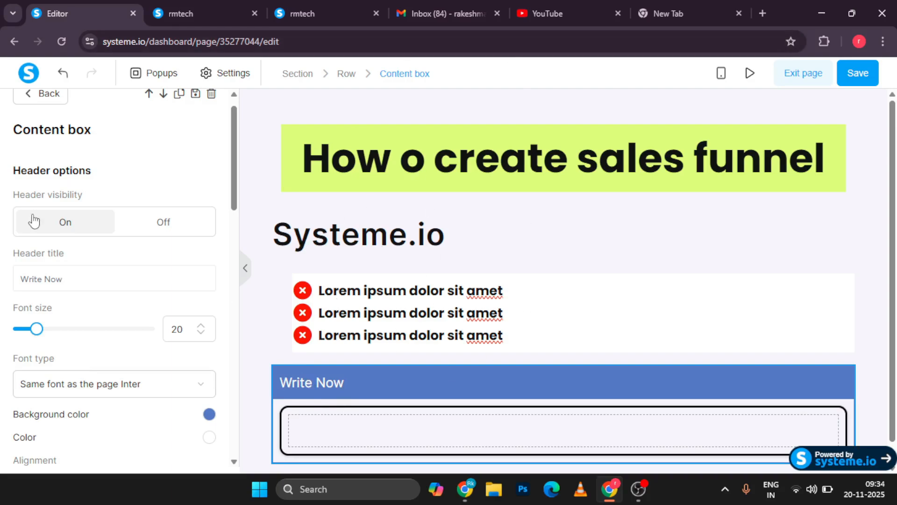
pyautogui.click(159, 224)
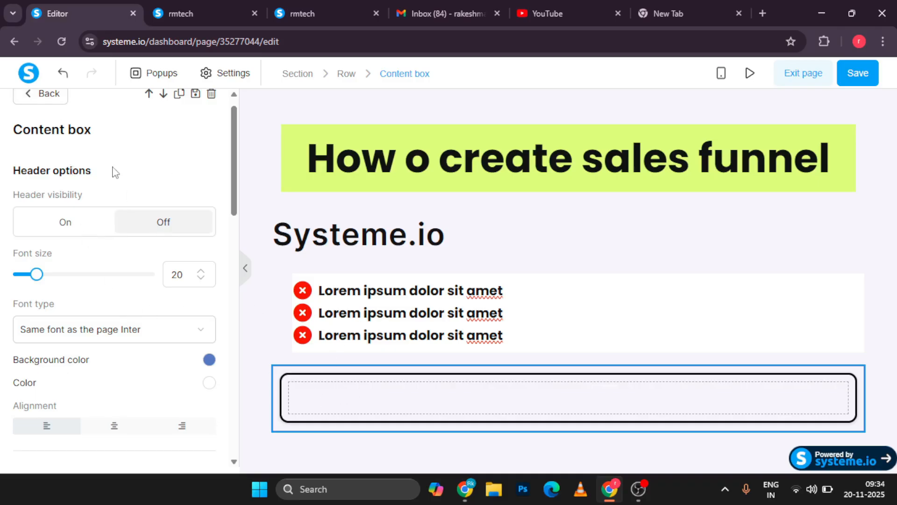
pyautogui.click(41, 94)
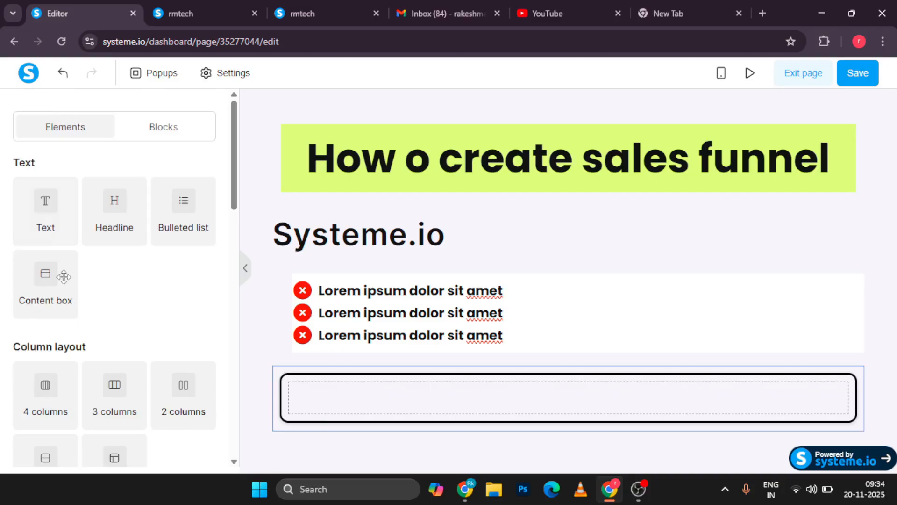
# Add a 4-column layout below the content box and delete it again.
pyautogui.scroll(-2, 107, 290)
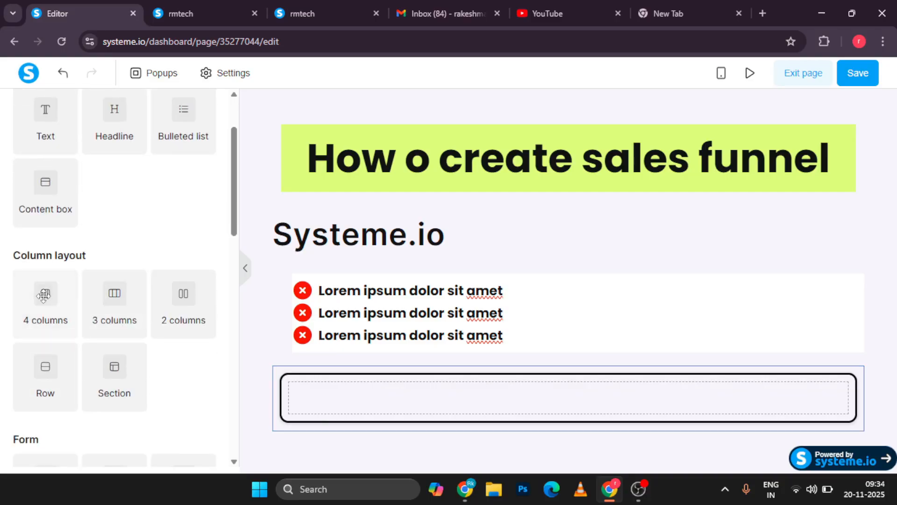
pyautogui.moveTo(43, 295); pyautogui.dragTo(336, 398)
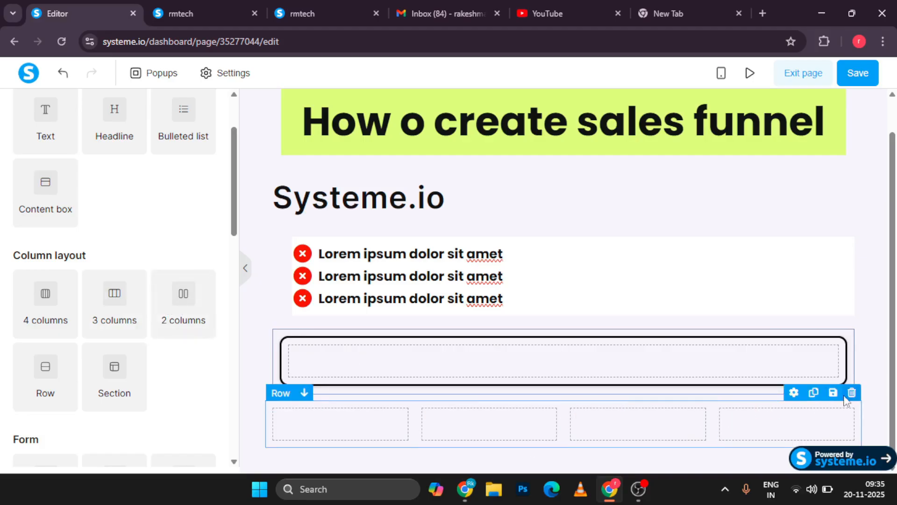
pyautogui.click(852, 393)
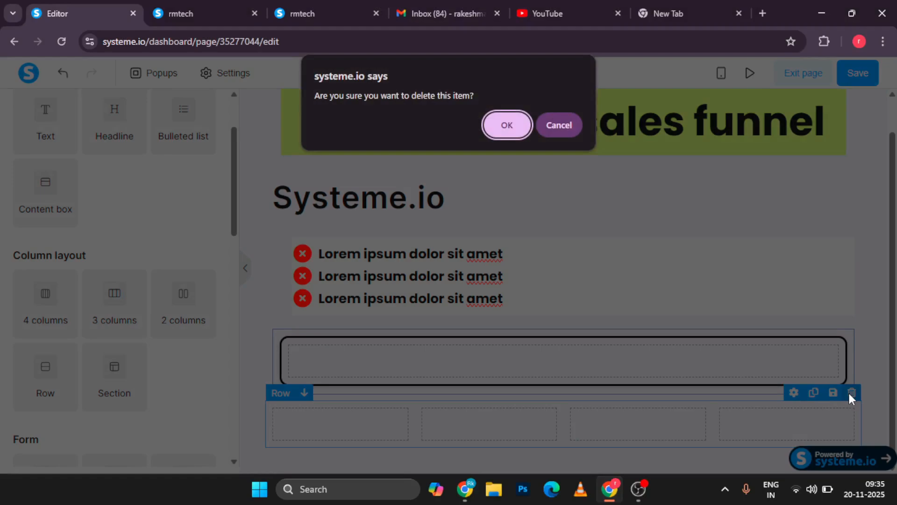
pyautogui.click(514, 123)
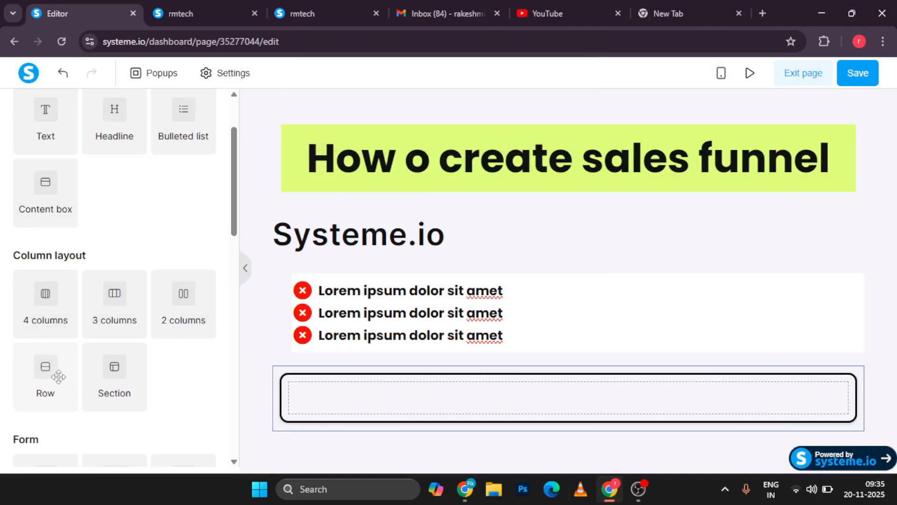
# Add a 2-column layout below the content box and place a text element in its first column.
pyautogui.moveTo(165, 313); pyautogui.dragTo(374, 327)
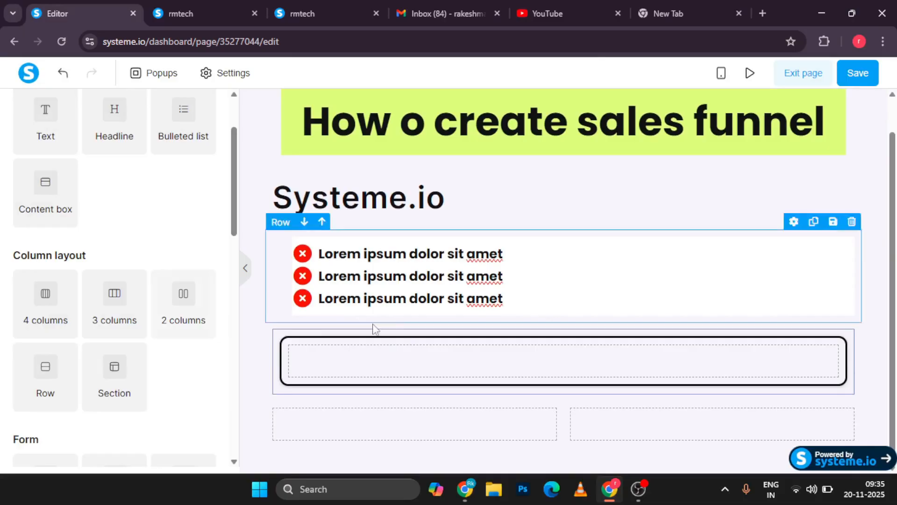
pyautogui.click(386, 423)
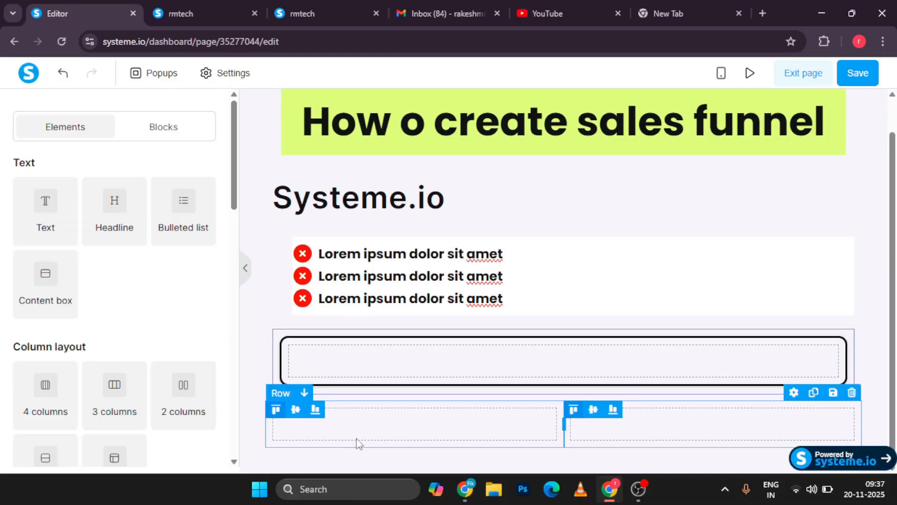
pyautogui.click(358, 441)
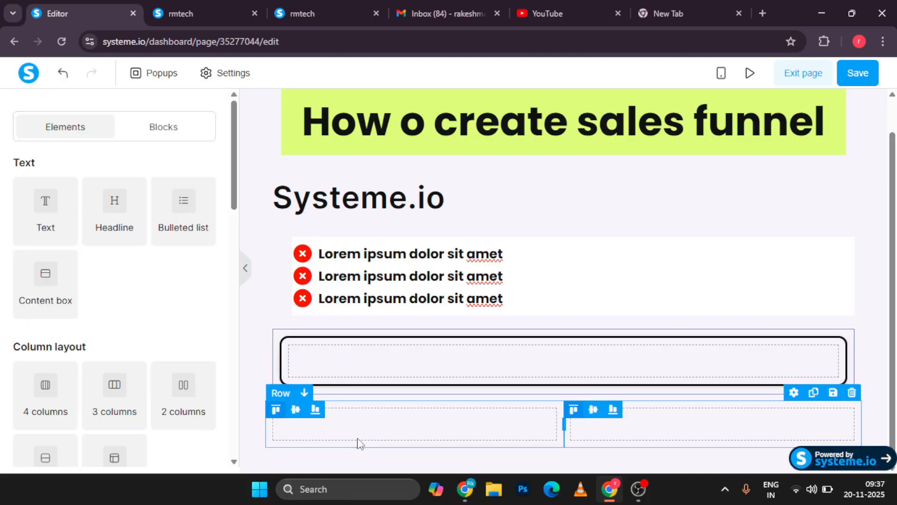
pyautogui.click(358, 440)
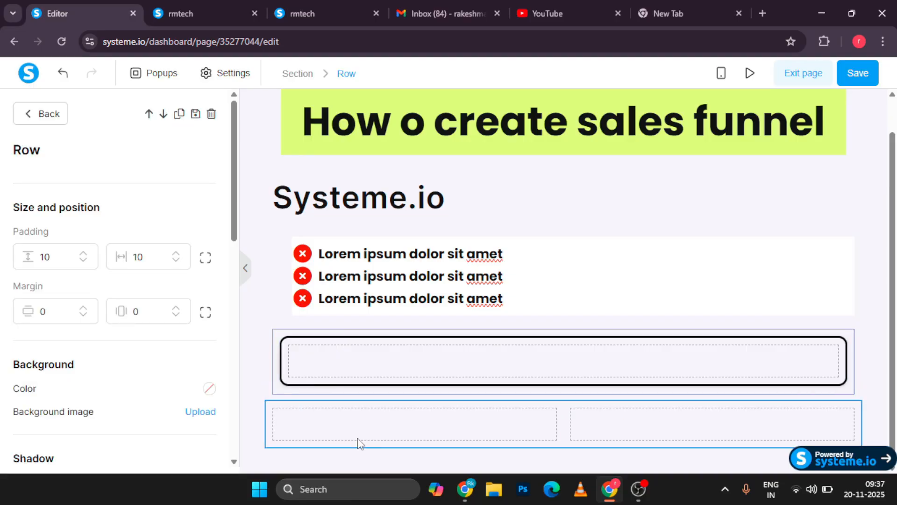
pyautogui.click(357, 440)
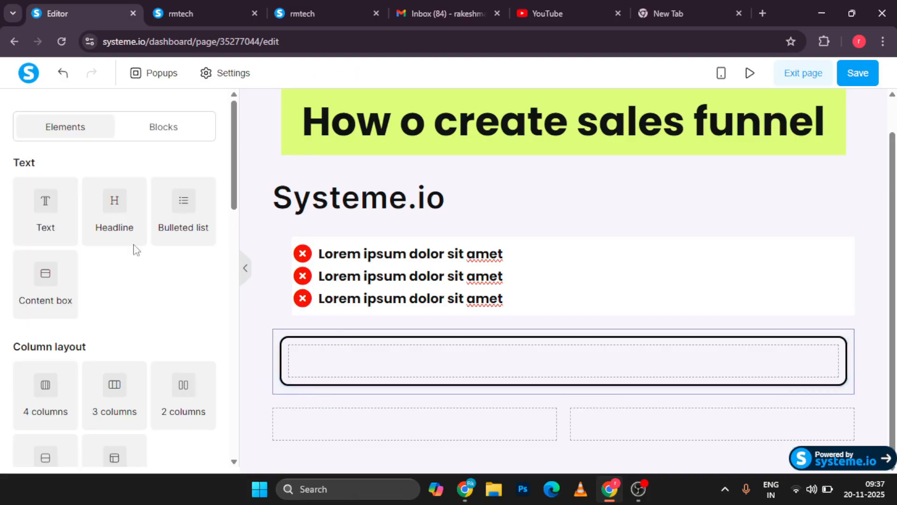
pyautogui.moveTo(44, 209); pyautogui.dragTo(340, 427)
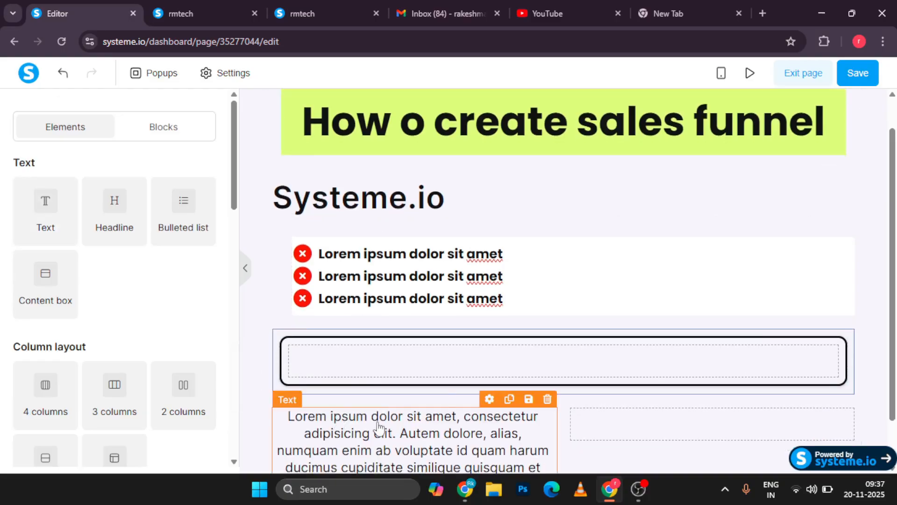
pyautogui.scroll(-1, 379, 429)
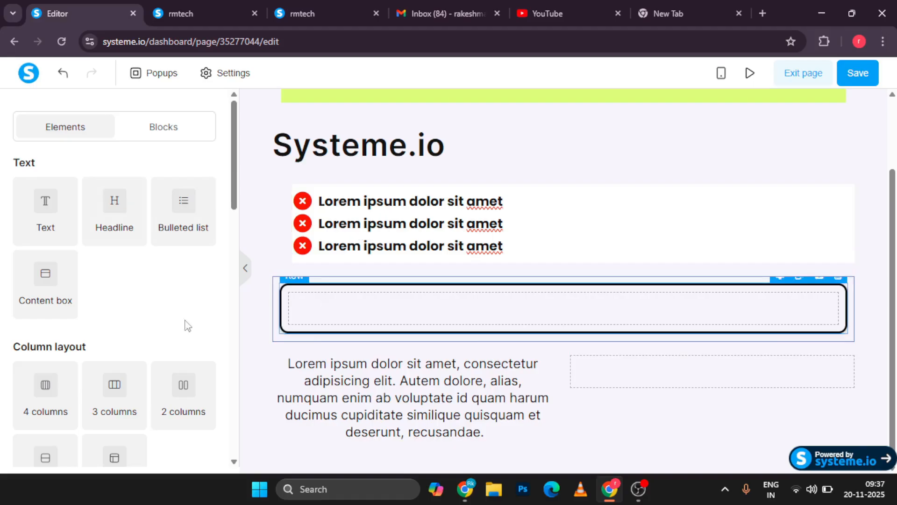
# Add an image element to the page, upload the file "ChatGPT Image Nov 17, 2025, 03_00_12 PM" and insert it.
pyautogui.click(729, 444)
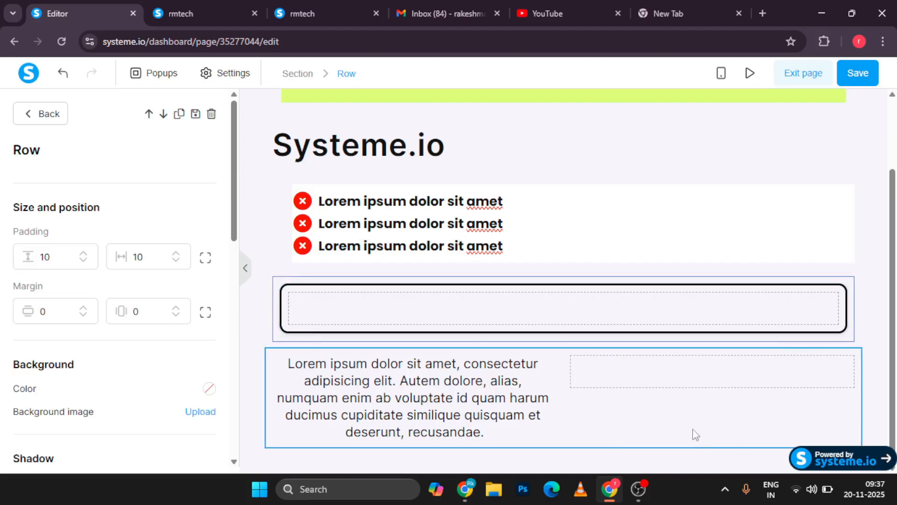
pyautogui.click(650, 365)
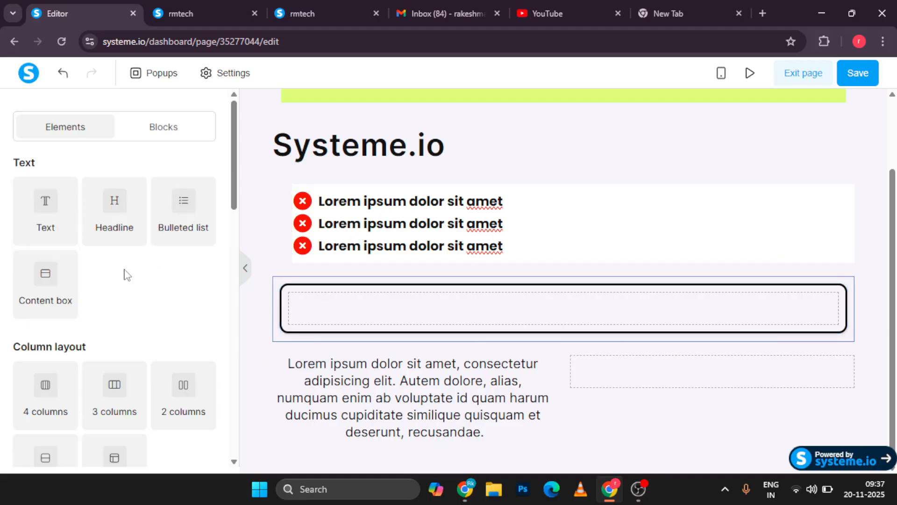
pyautogui.scroll(-10, 94, 418)
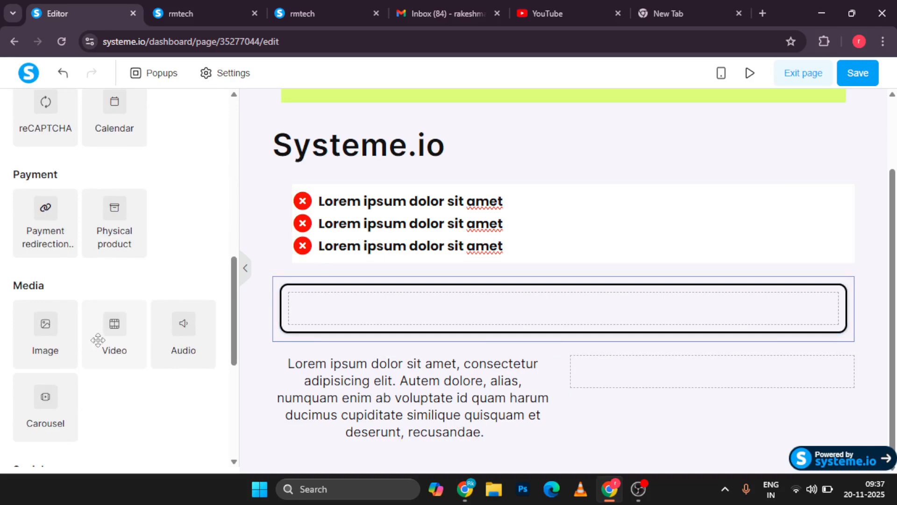
pyautogui.click(45, 335)
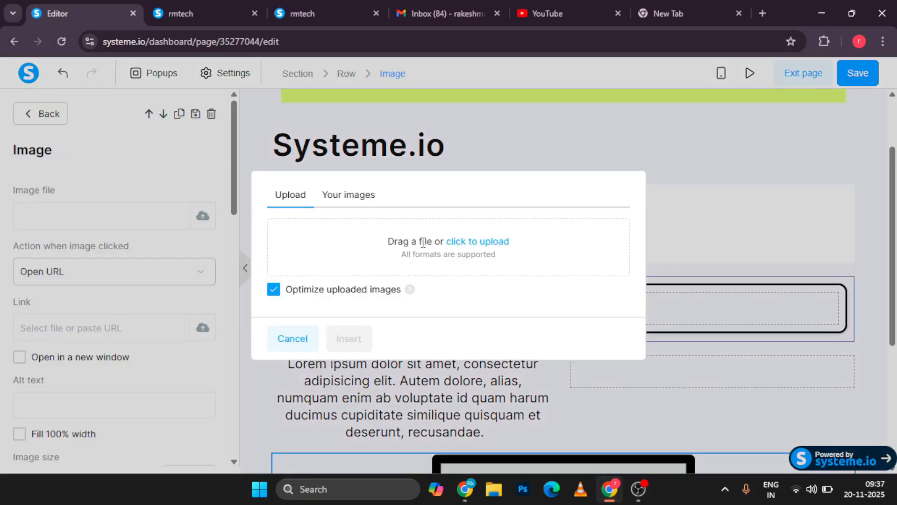
pyautogui.click(461, 244)
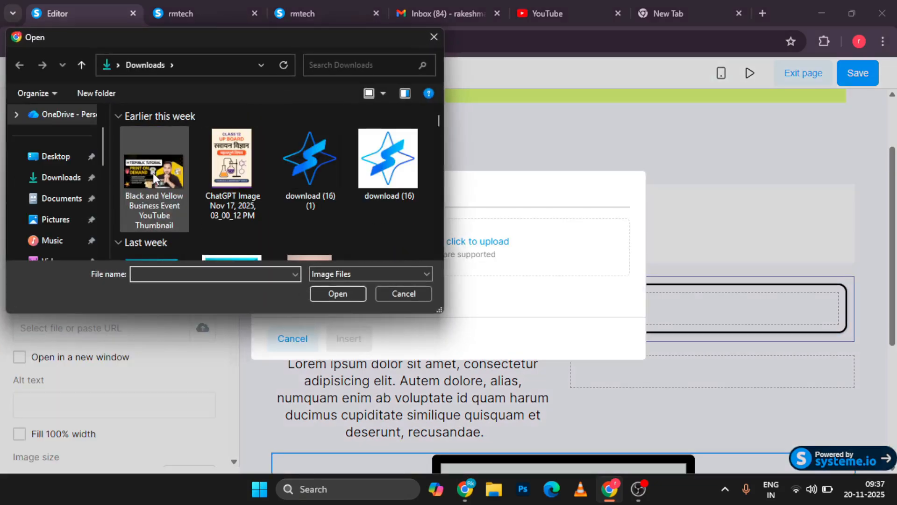
pyautogui.doubleClick(371, 180)
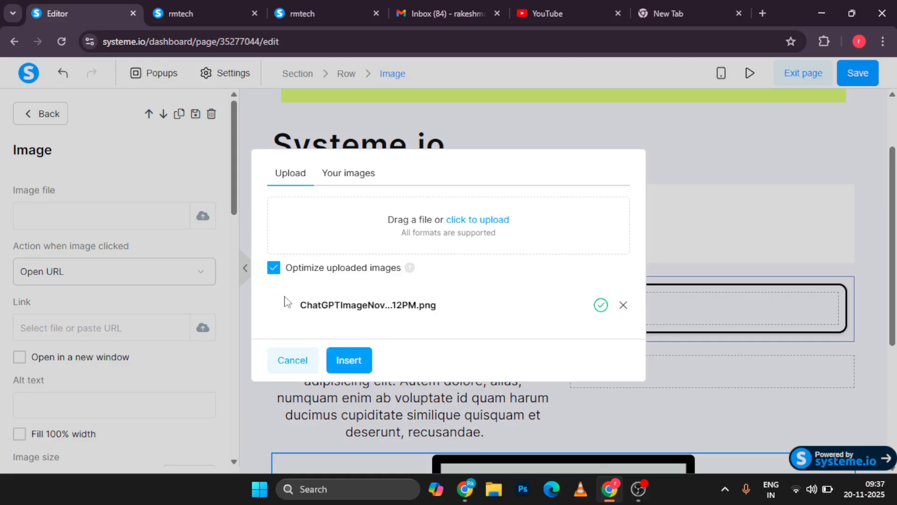
pyautogui.click(353, 362)
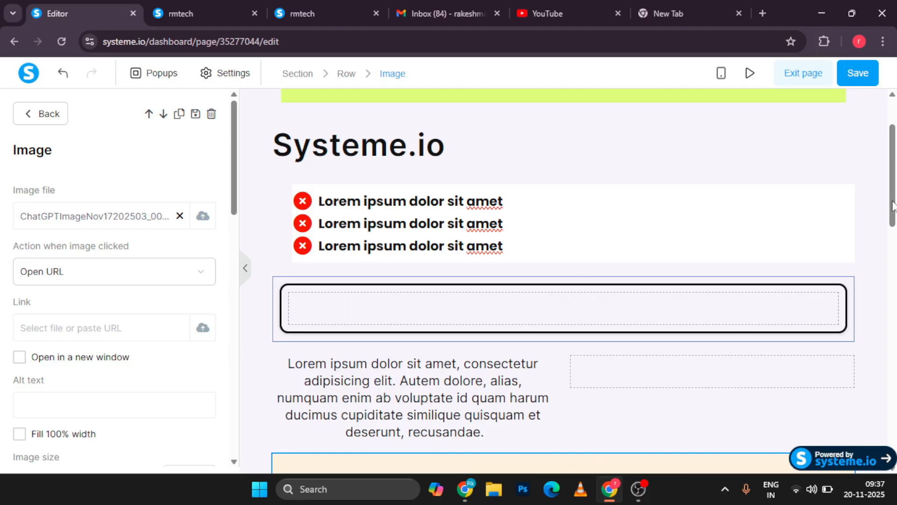
# Move the uploaded image into the empty second column beside the text element.
pyautogui.moveTo(893, 206); pyautogui.dragTo(888, 456)
pyautogui.scroll(4, 619, 386)
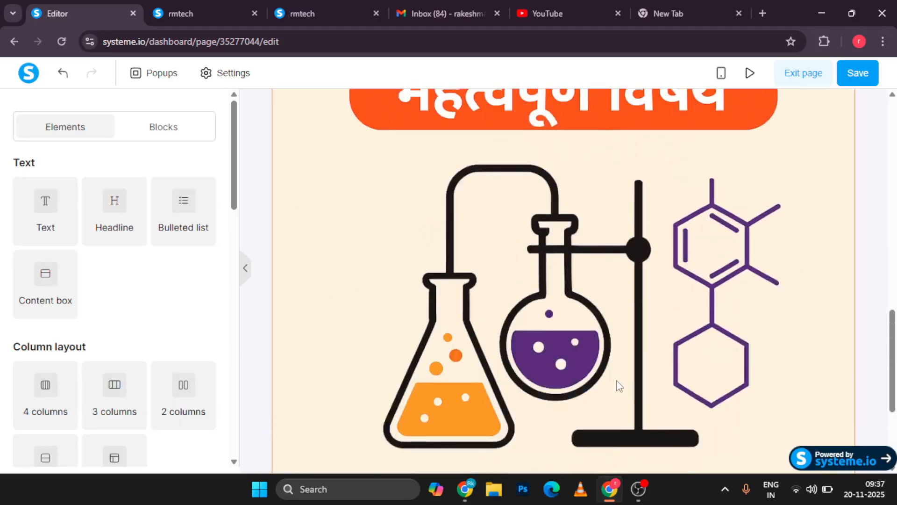
pyautogui.scroll(10, 619, 386)
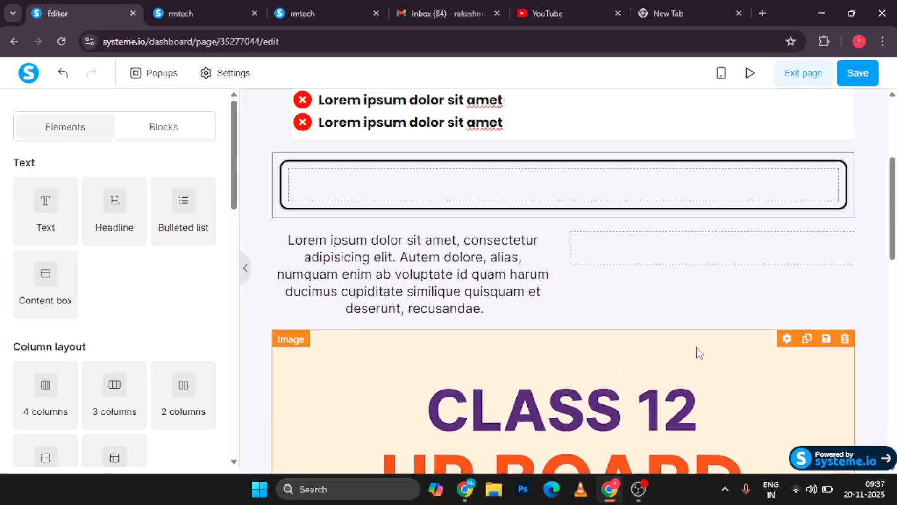
pyautogui.moveTo(564, 405); pyautogui.dragTo(654, 251)
pyautogui.scroll(-5, 633, 309)
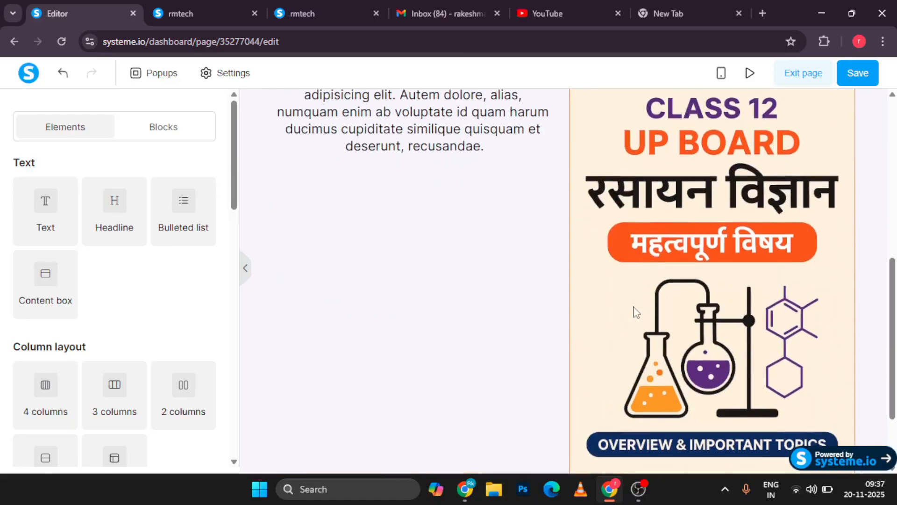
# Shrink the Class 12 chemistry cover image in the second column to an image size of 157.
pyautogui.scroll(3, 634, 310)
pyautogui.scroll(-3, 635, 310)
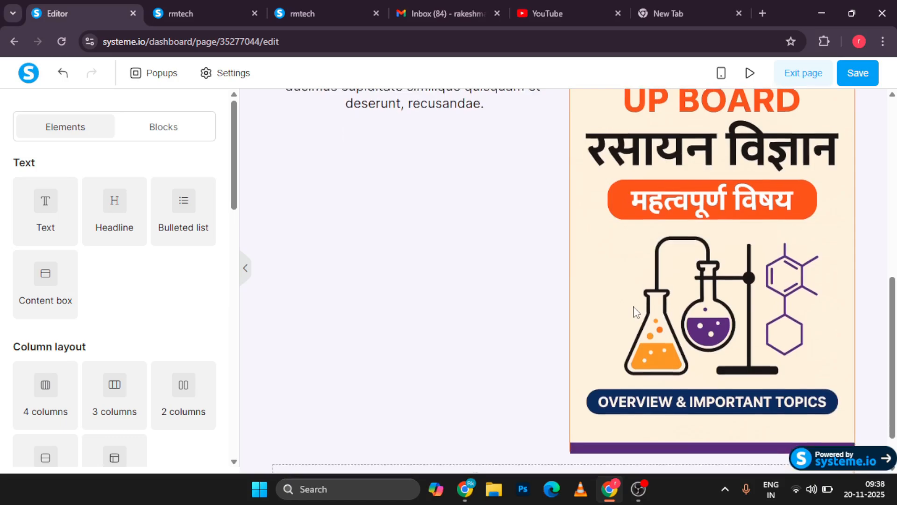
pyautogui.scroll(3, 652, 249)
pyautogui.scroll(4, 653, 251)
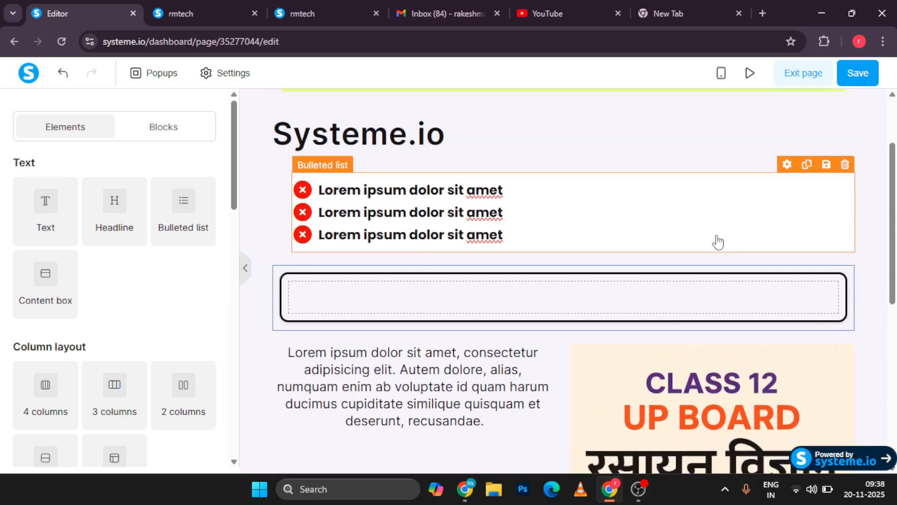
pyautogui.click(638, 362)
pyautogui.click(638, 362)
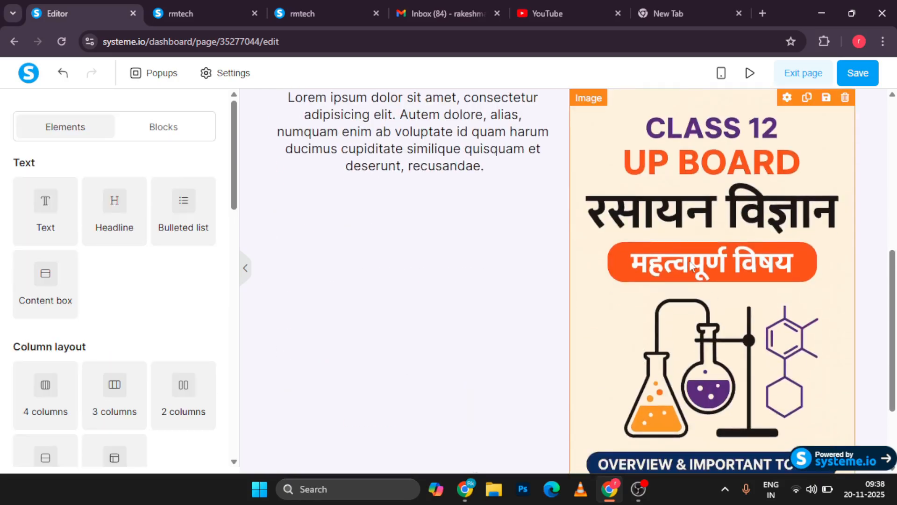
pyautogui.scroll(2, 689, 260)
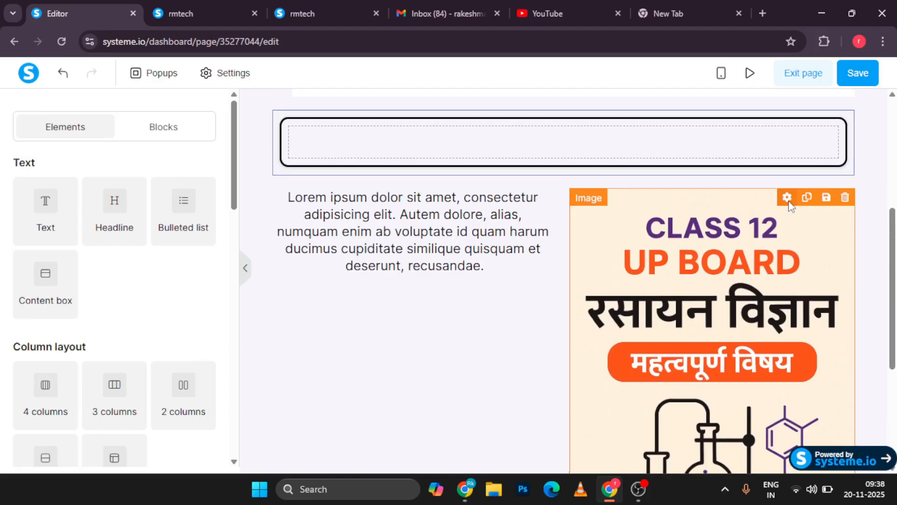
pyautogui.click(788, 198)
pyautogui.scroll(-3, 77, 334)
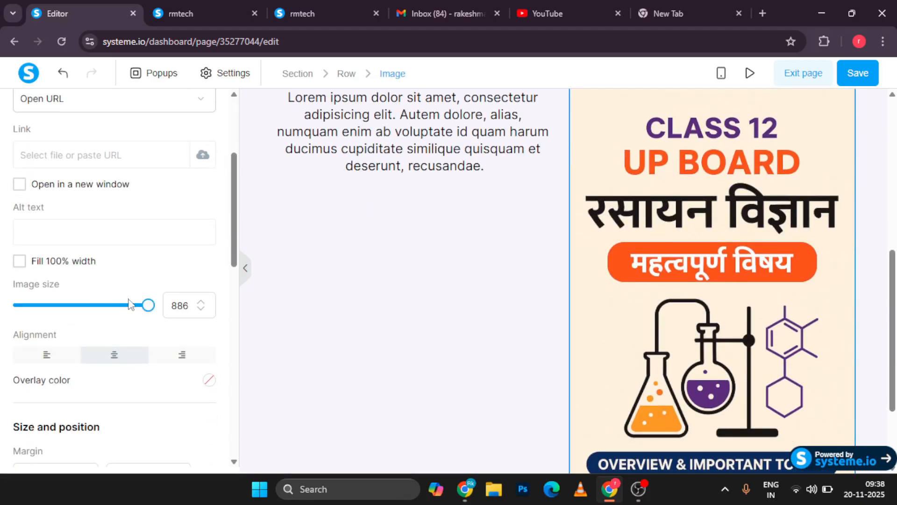
pyautogui.moveTo(146, 309); pyautogui.dragTo(94, 314)
pyautogui.moveTo(86, 320); pyautogui.dragTo(69, 322)
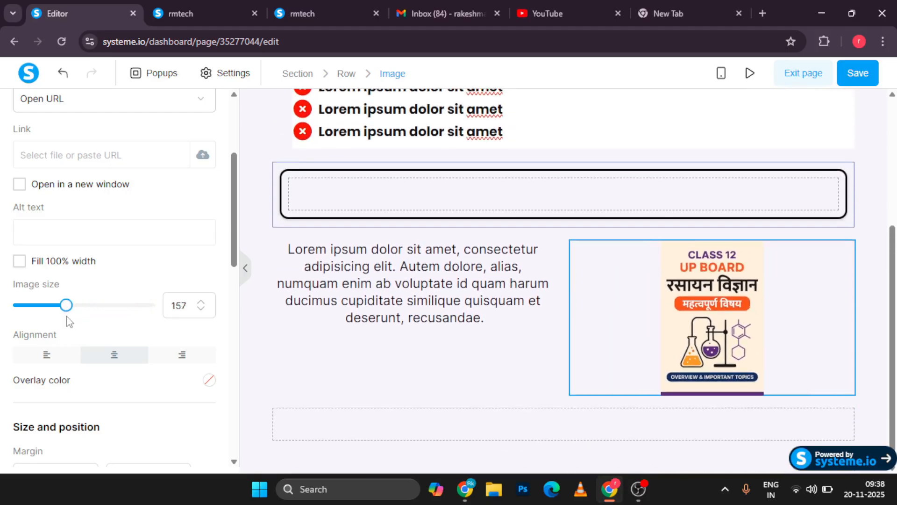
pyautogui.press('Escape')
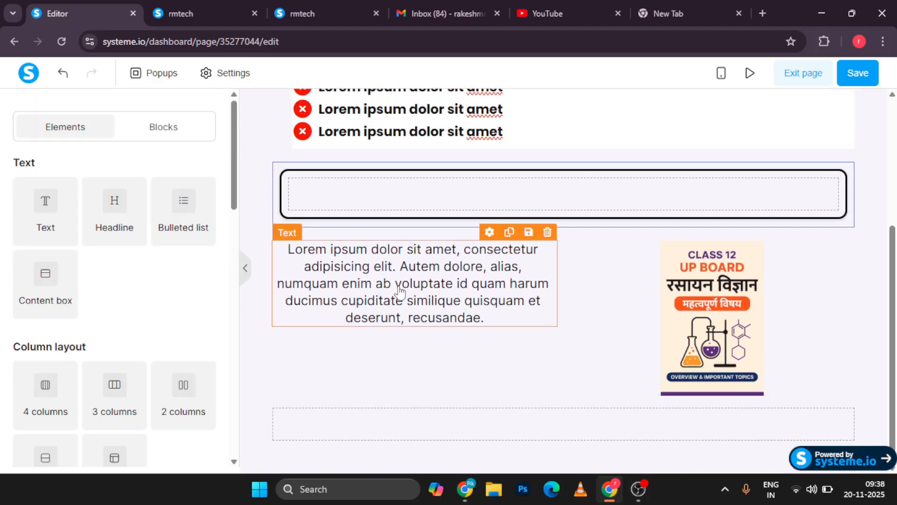
pyautogui.click(679, 319)
pyautogui.click(441, 306)
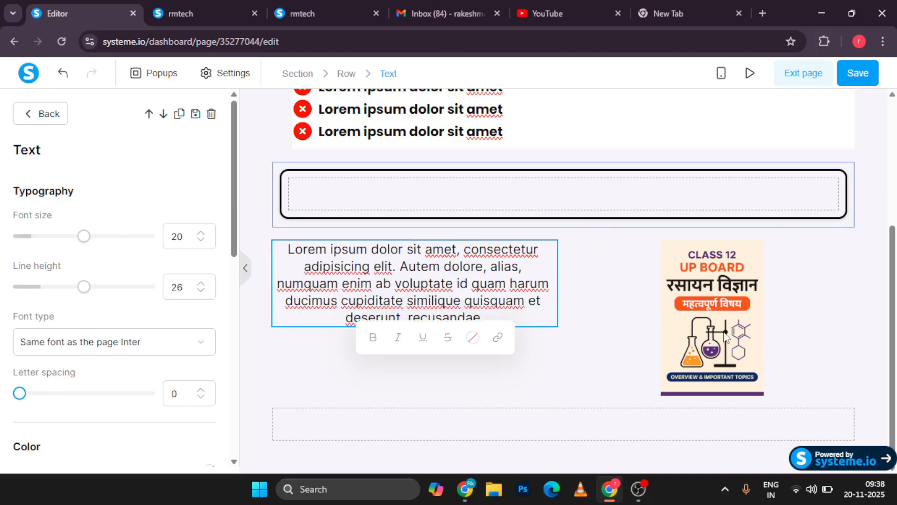
pyautogui.click(429, 271)
pyautogui.hotkey('ctrl', 'a')
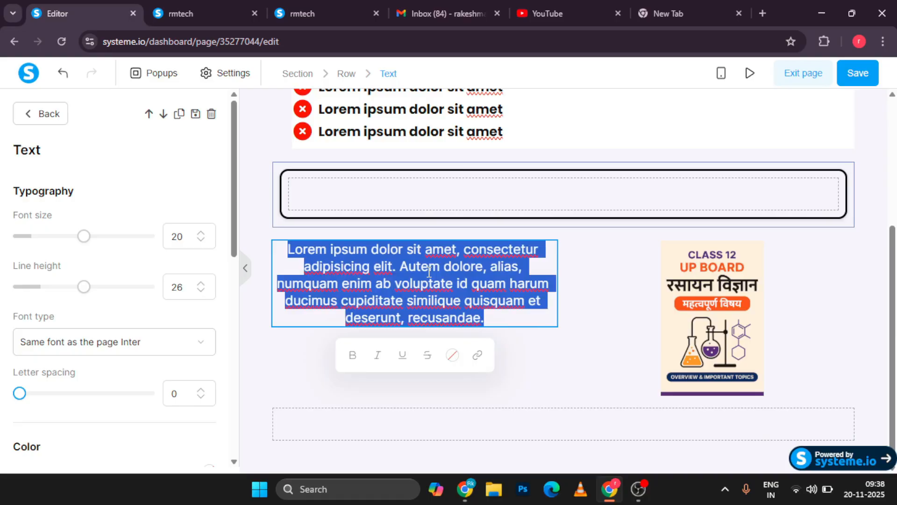
pyautogui.click(543, 363)
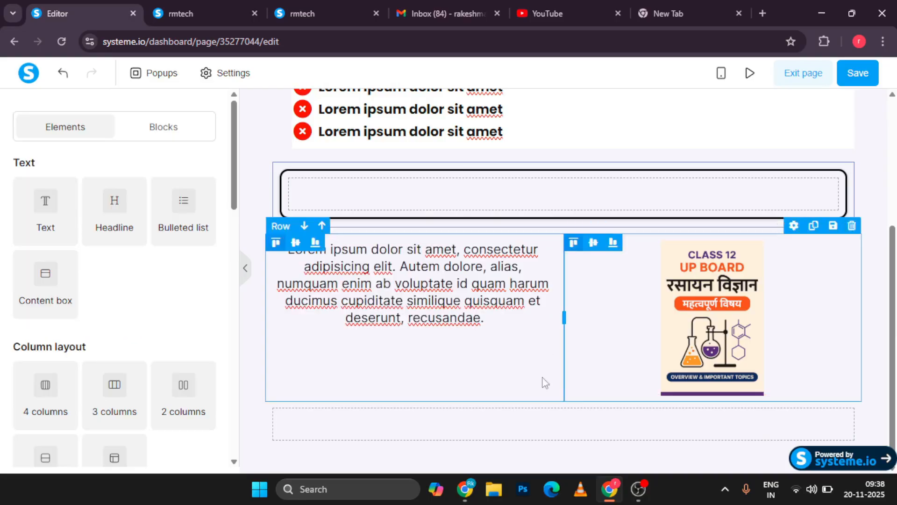
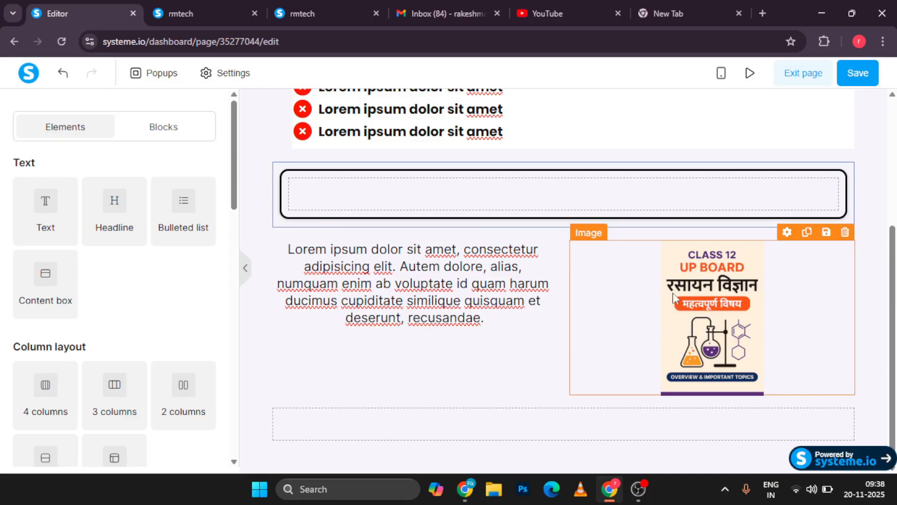
# Delete the text element from the first column of the two-column row.
pyautogui.click(332, 286)
pyautogui.click(518, 357)
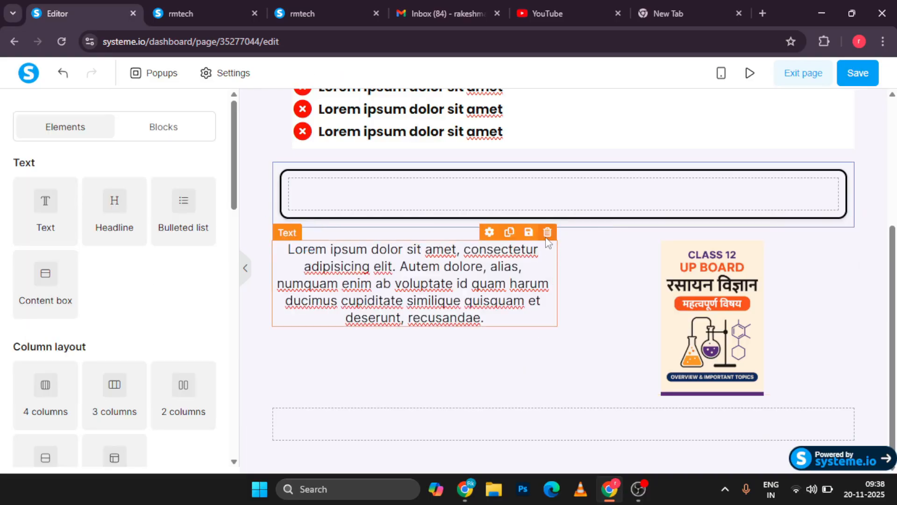
pyautogui.click(547, 233)
pyautogui.click(512, 133)
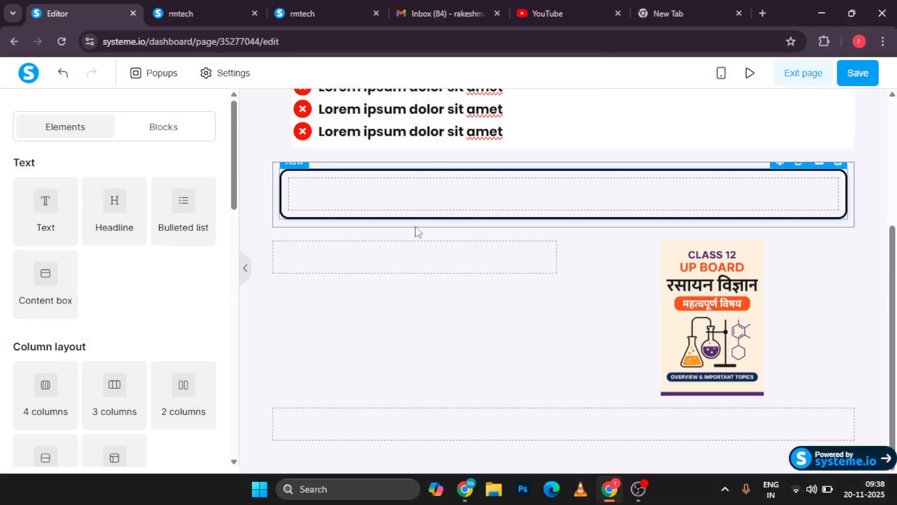
# Add a new image element to the page and try to upload the file "Racing Rush_ Speed in Style (1)" to it.
pyautogui.scroll(-5, 120, 402)
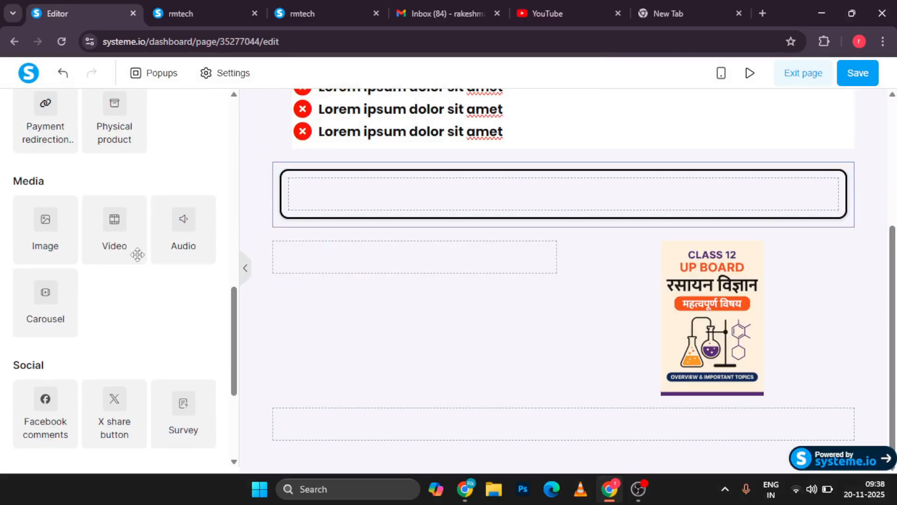
pyautogui.click(44, 244)
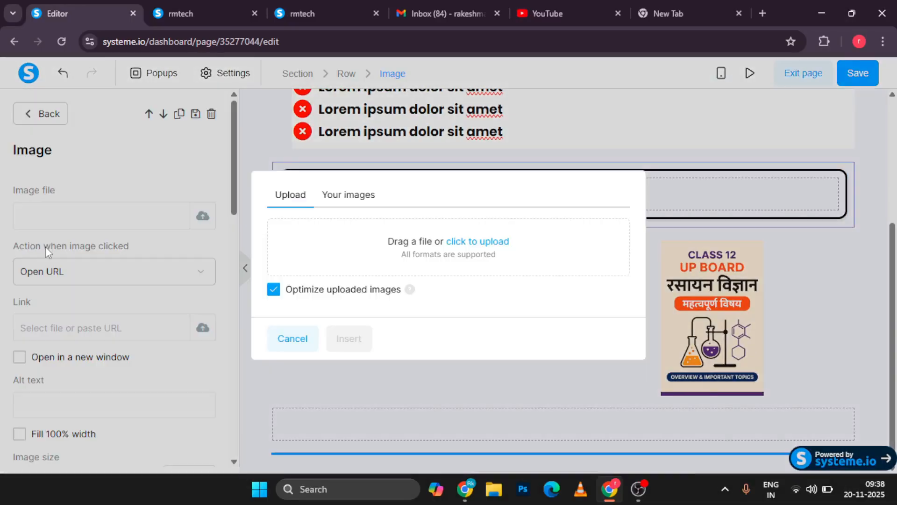
pyautogui.click(456, 243)
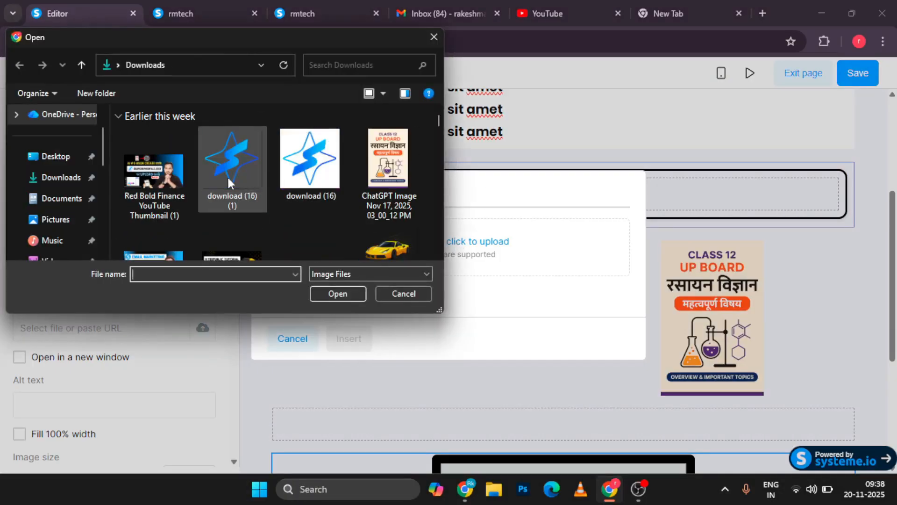
pyautogui.scroll(-1, 229, 180)
pyautogui.doubleClick(383, 161)
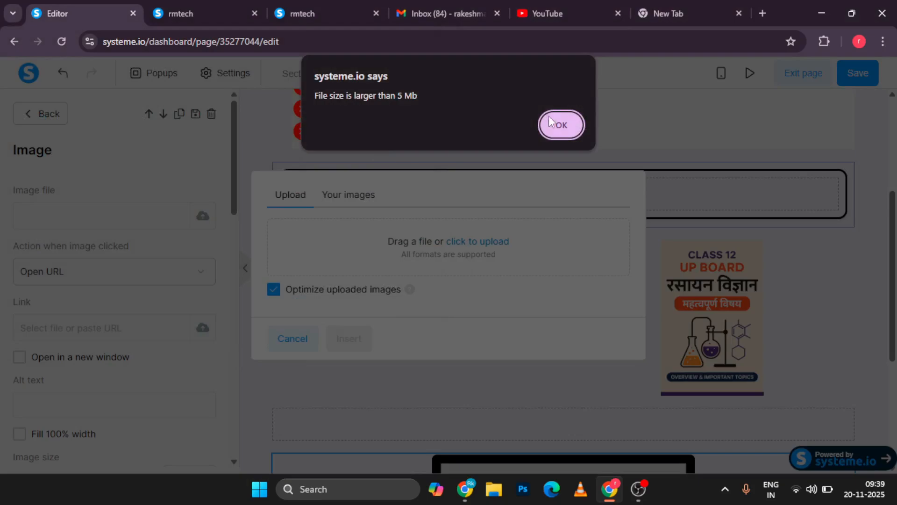
pyautogui.click(557, 120)
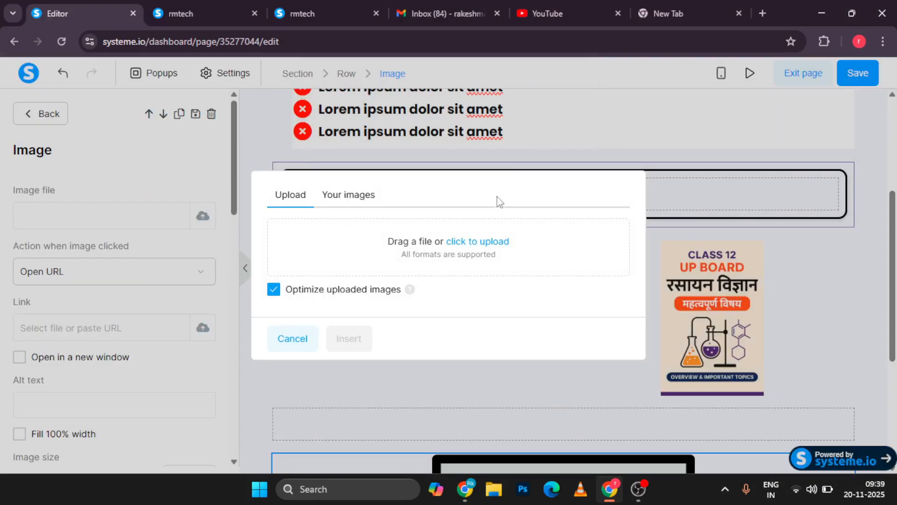
# Upload the "Modern Top 10 Shocking Moments" YouTube thumbnail to the new image element and move it into the empty first column.
pyautogui.click(477, 241)
pyautogui.scroll(-1, 298, 163)
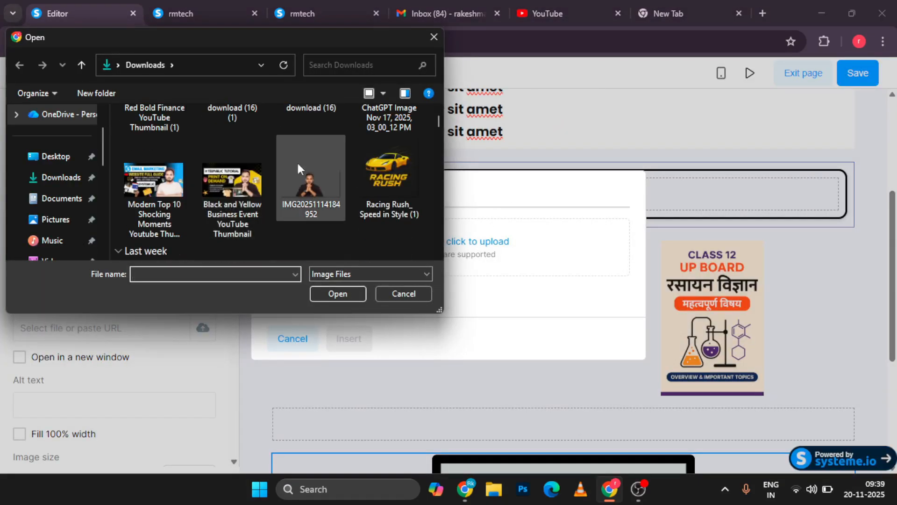
pyautogui.doubleClick(150, 181)
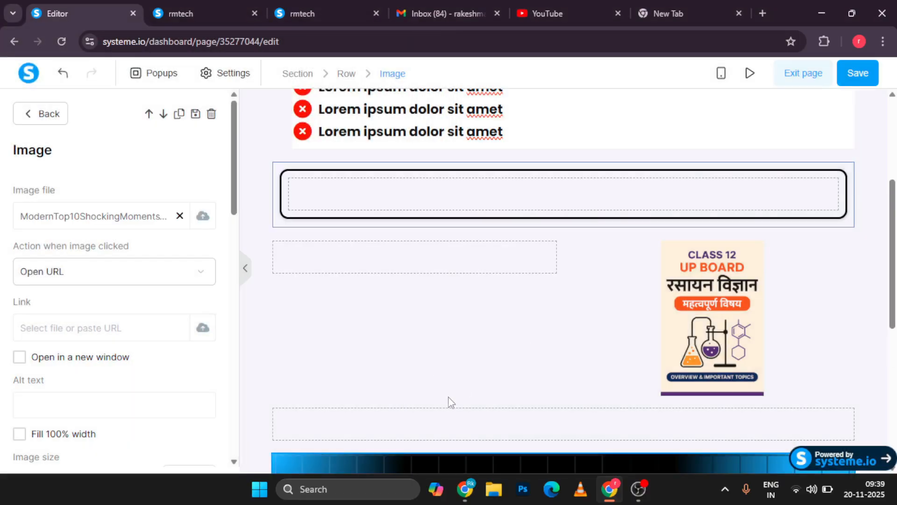
pyautogui.click(615, 441)
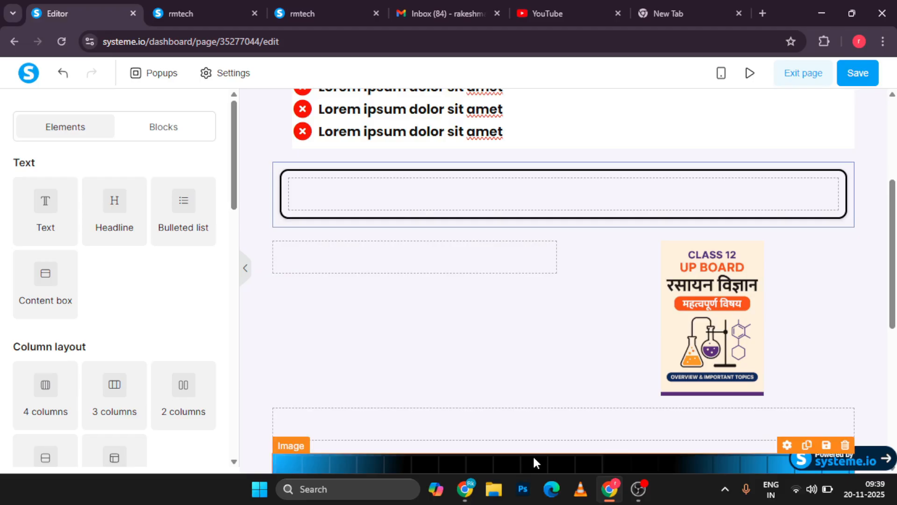
pyautogui.moveTo(530, 456); pyautogui.dragTo(419, 265)
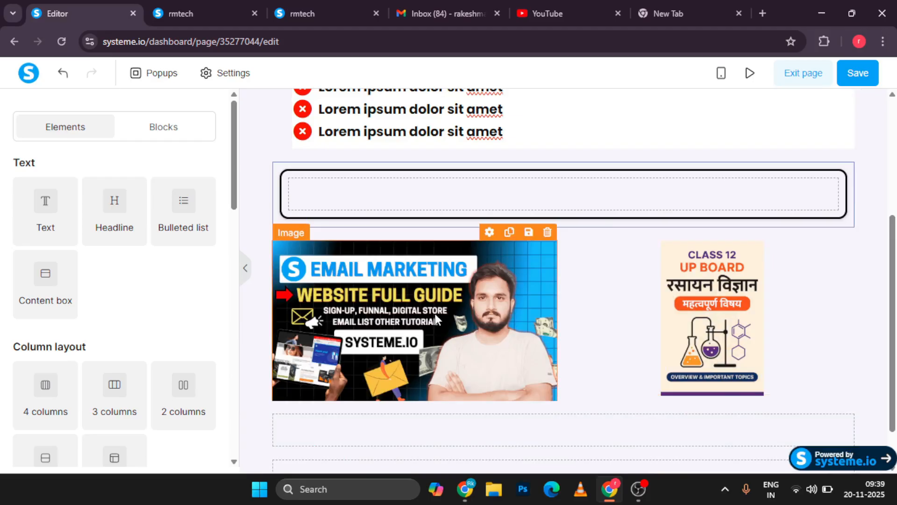
# Add two button elements, placing one under the email marketing image and the other under the Class 12 cover image.
pyautogui.scroll(-1, 427, 324)
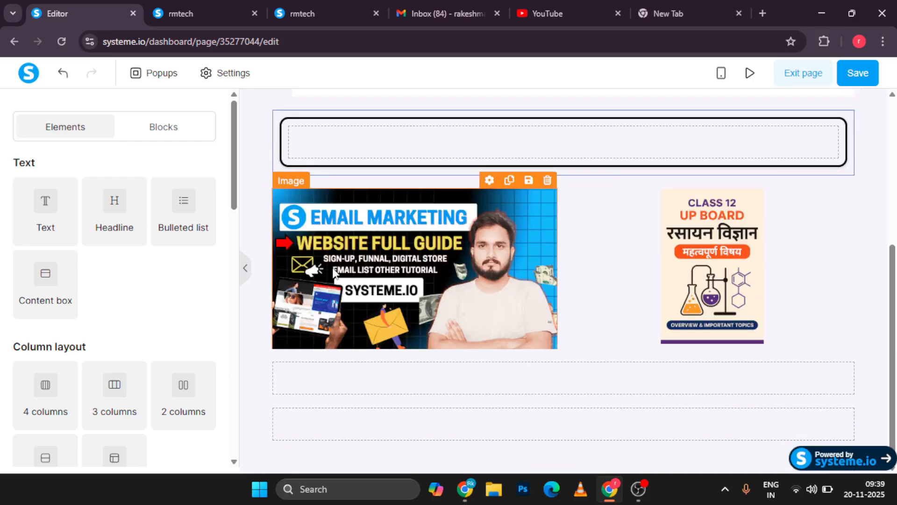
pyautogui.scroll(-5, 21, 304)
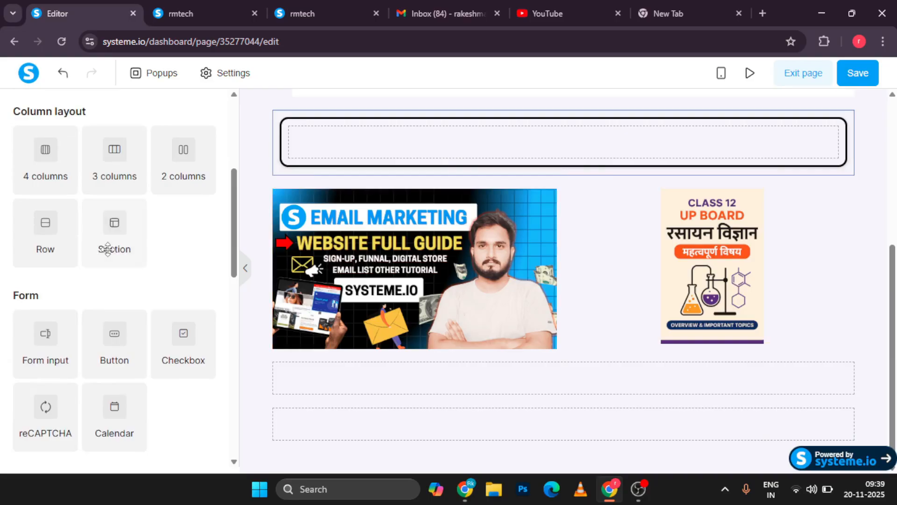
pyautogui.scroll(-5, 107, 249)
pyautogui.scroll(1, 104, 211)
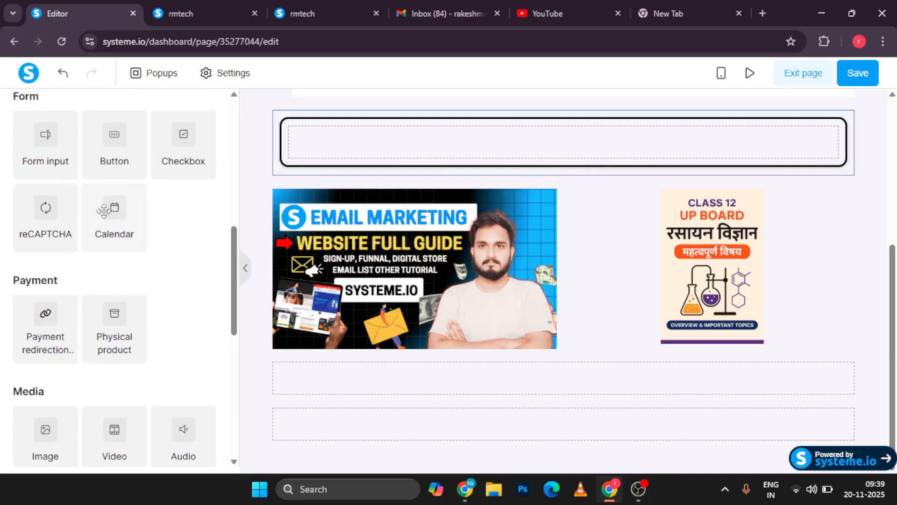
pyautogui.click(114, 151)
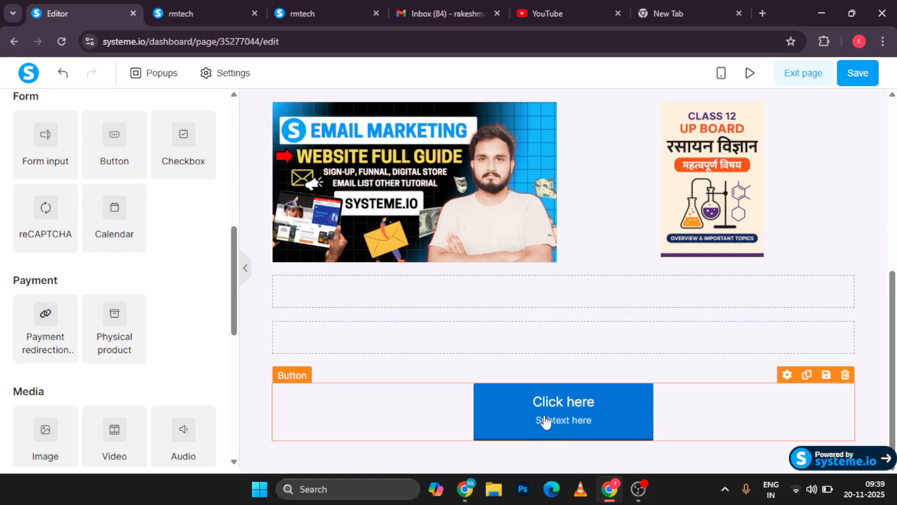
pyautogui.moveTo(545, 420); pyautogui.dragTo(414, 255)
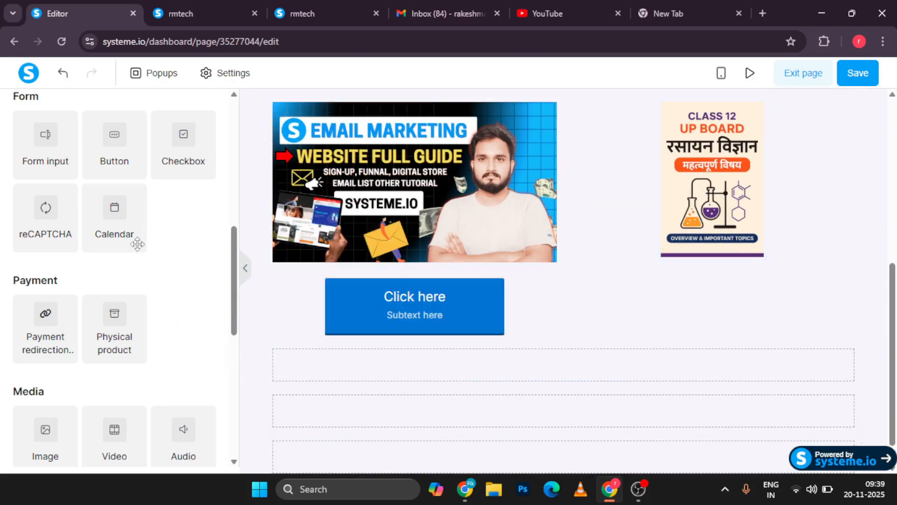
pyautogui.click(118, 170)
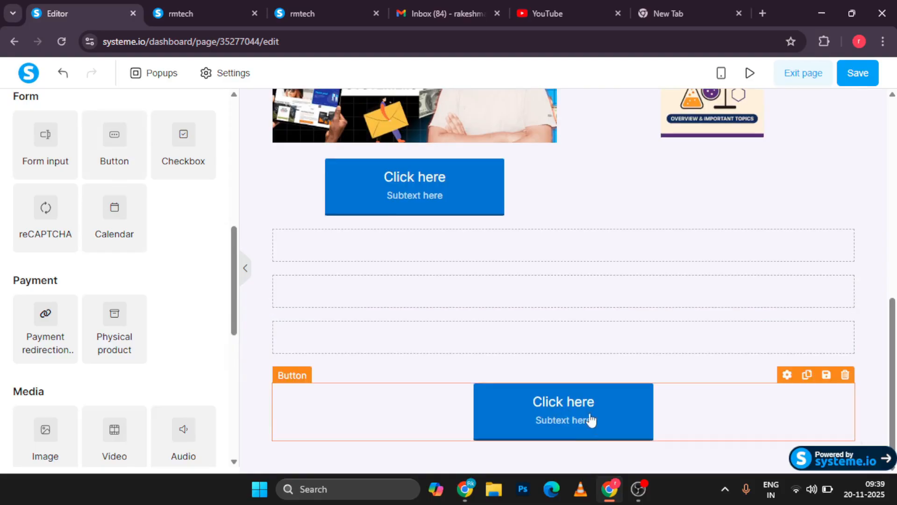
pyautogui.moveTo(563, 400); pyautogui.dragTo(719, 136)
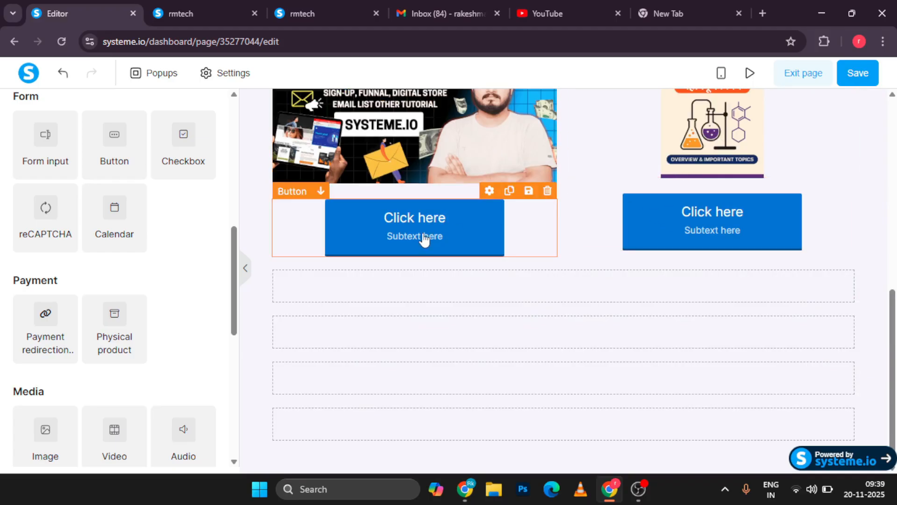
pyautogui.scroll(1, 351, 248)
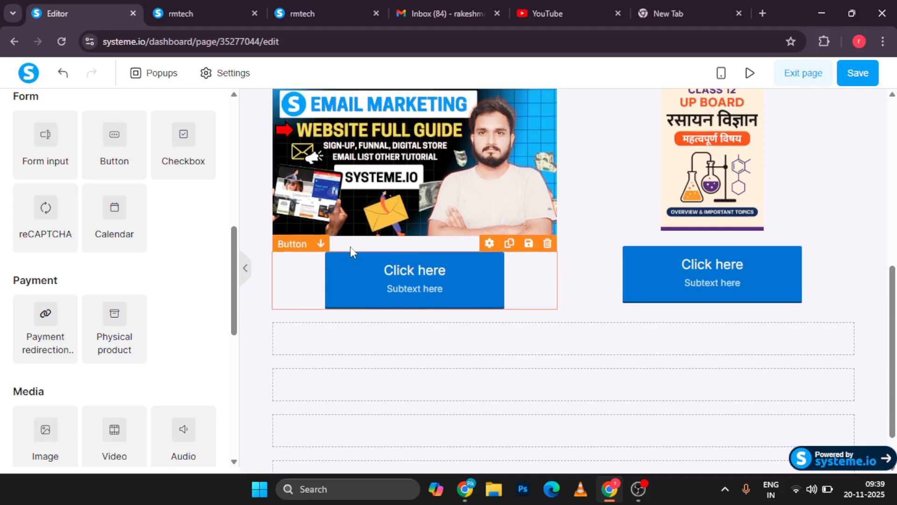
pyautogui.click(584, 331)
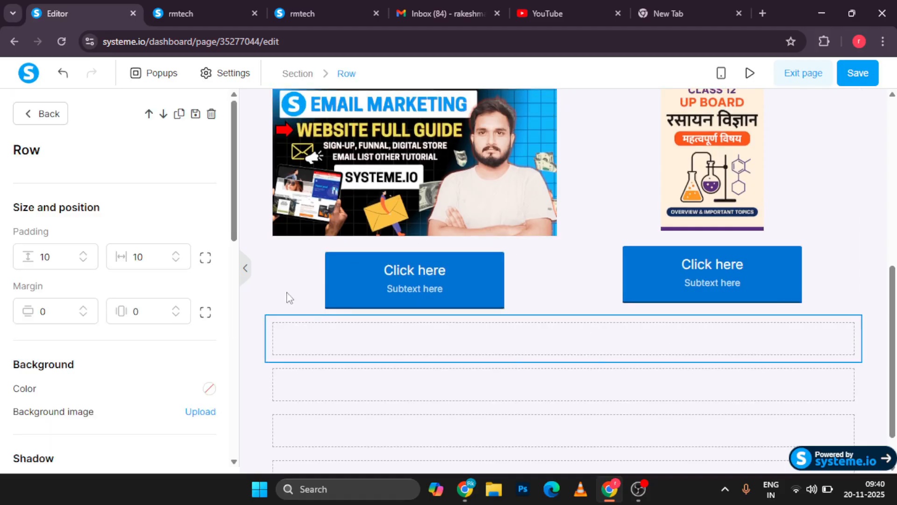
pyautogui.scroll(-7, 236, 301)
pyautogui.click(248, 313)
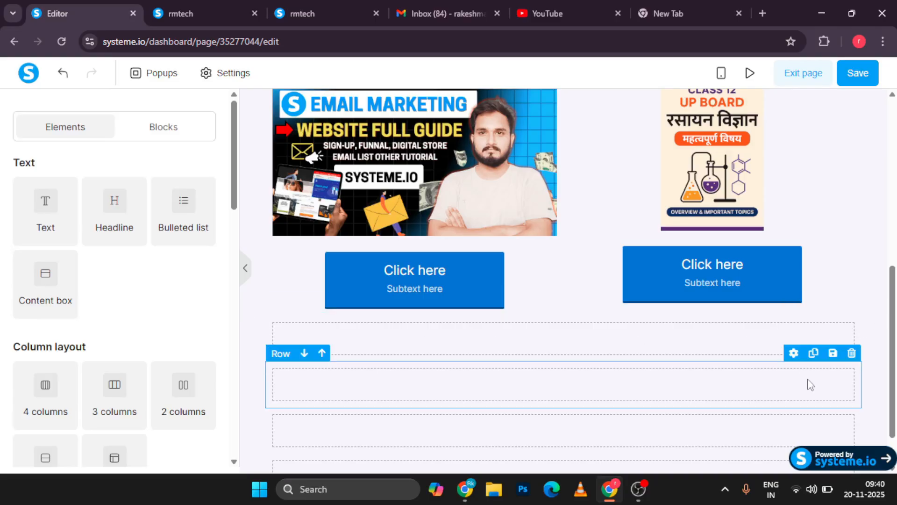
# Delete three of the empty rows beneath the two Click here buttons, confirming each deletion.
pyautogui.click(852, 354)
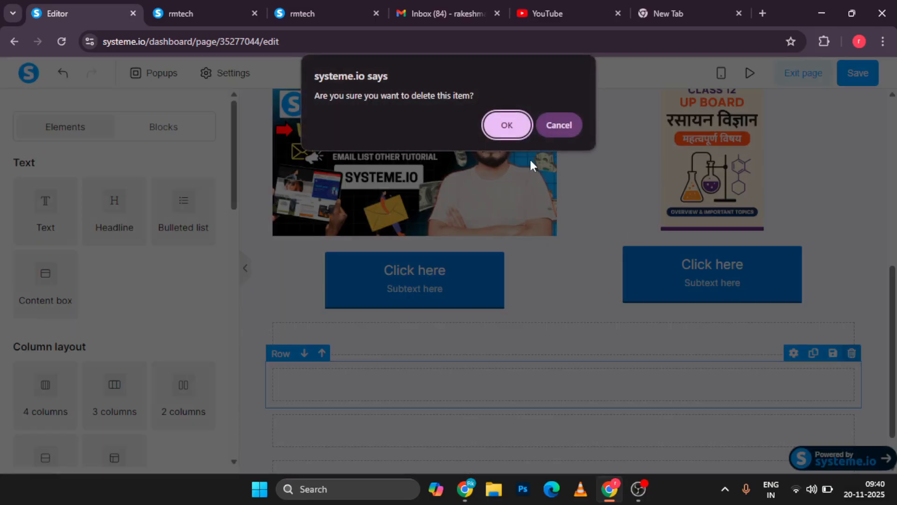
pyautogui.click(520, 136)
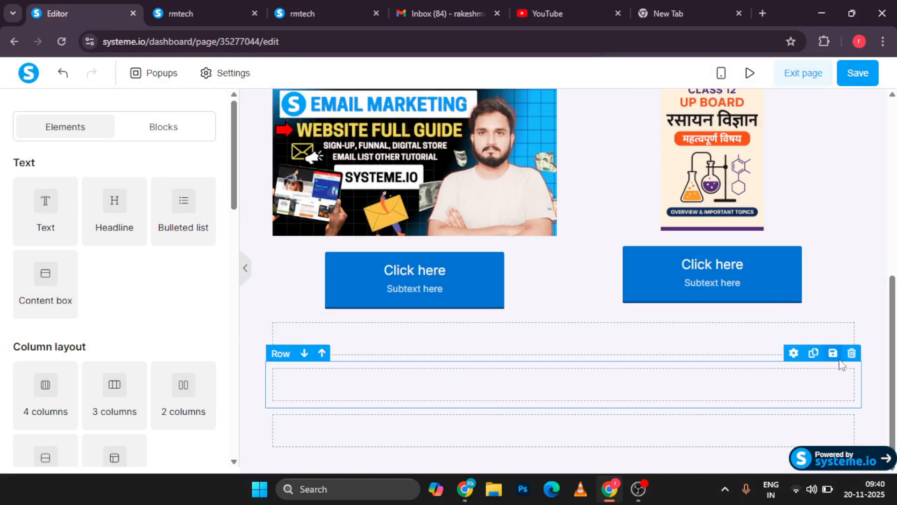
pyautogui.click(851, 354)
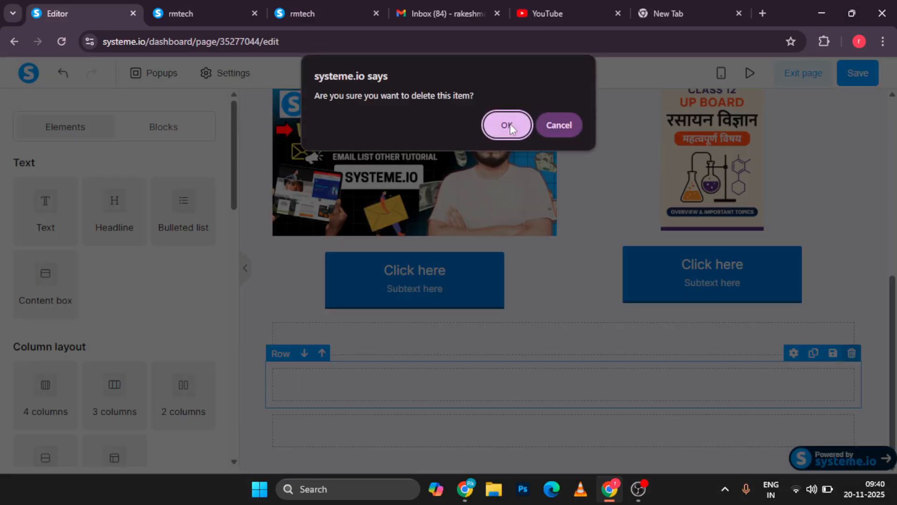
pyautogui.click(508, 125)
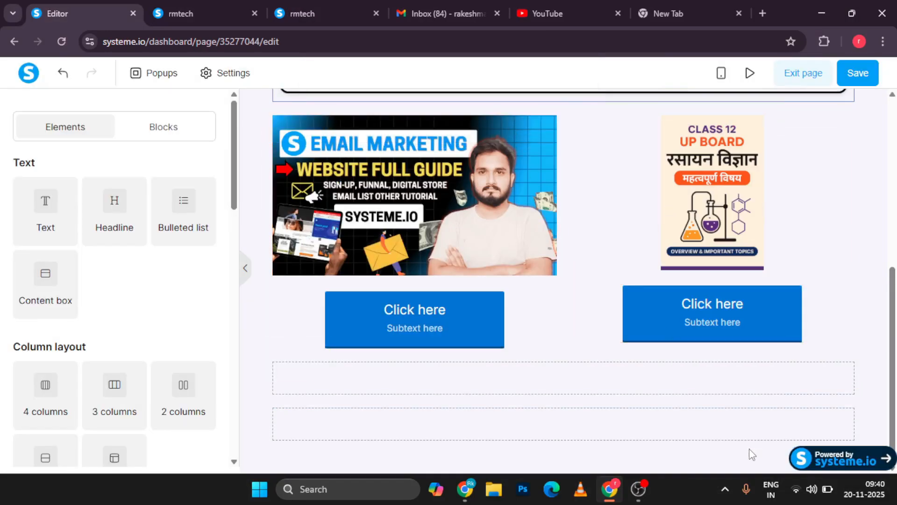
pyautogui.moveTo(773, 433)
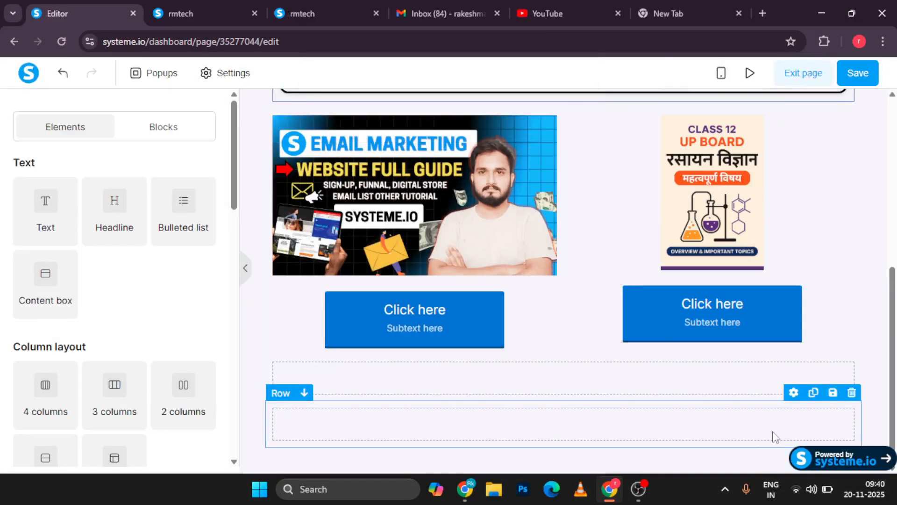
pyautogui.click(851, 393)
pyautogui.click(512, 135)
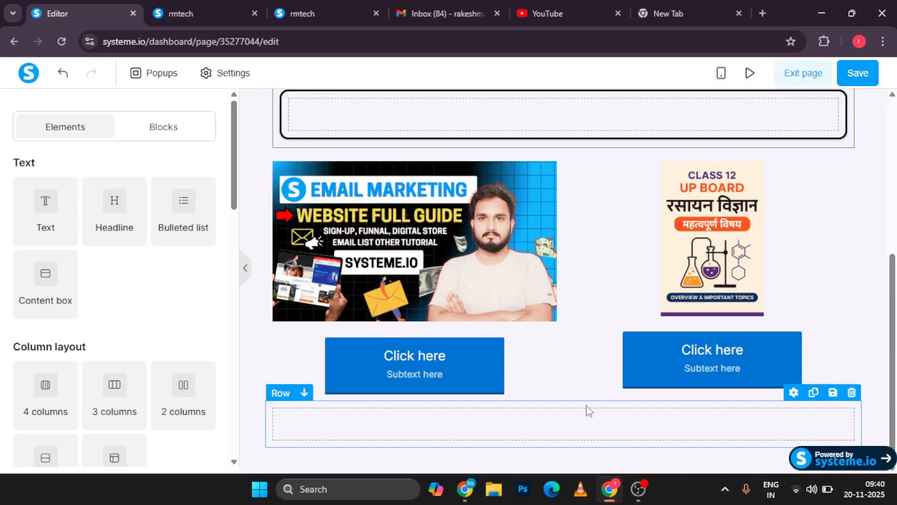
# Set the click action of the button under the Email Marketing image to Open URL.
pyautogui.scroll(6, 588, 410)
pyautogui.scroll(-3, 588, 410)
pyautogui.scroll(3, 588, 410)
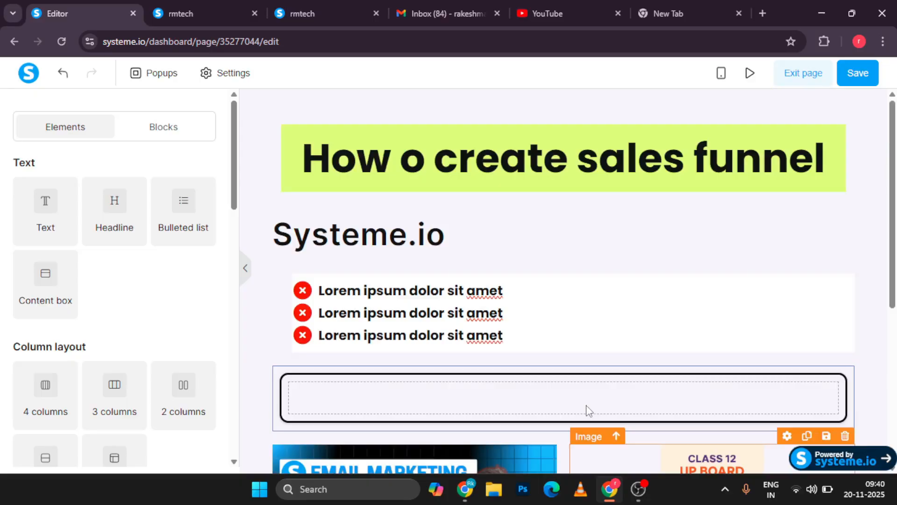
pyautogui.scroll(-5, 588, 410)
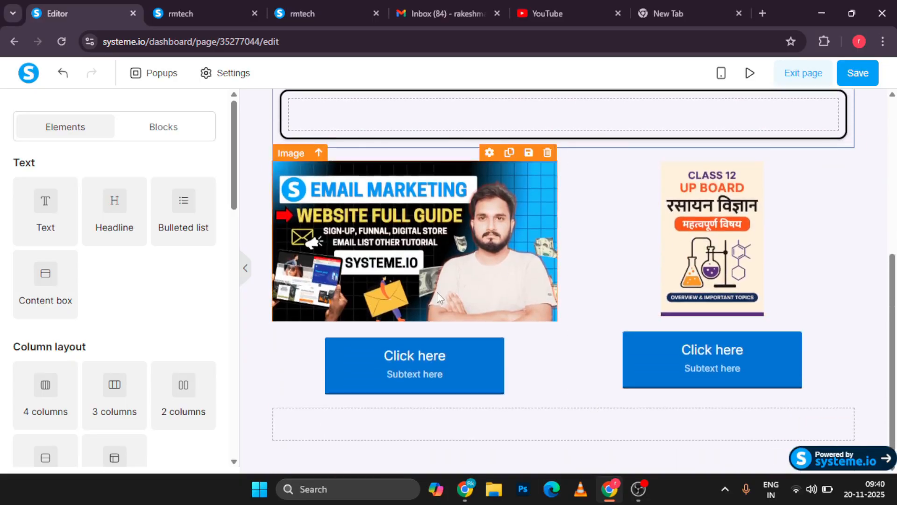
pyautogui.click(397, 359)
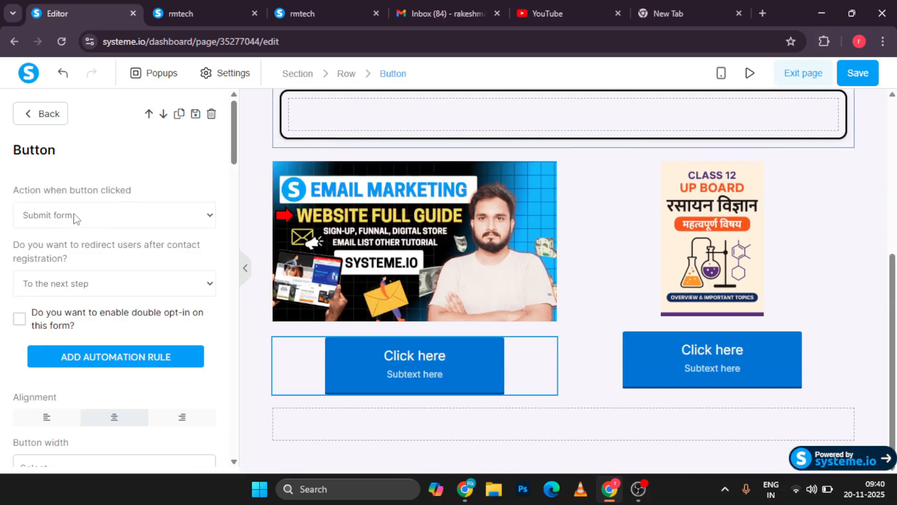
pyautogui.click(87, 220)
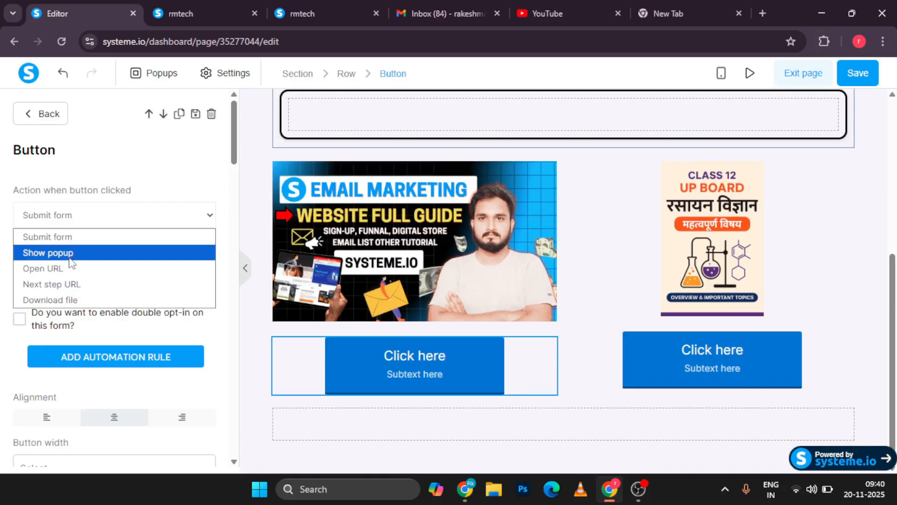
pyautogui.click(129, 187)
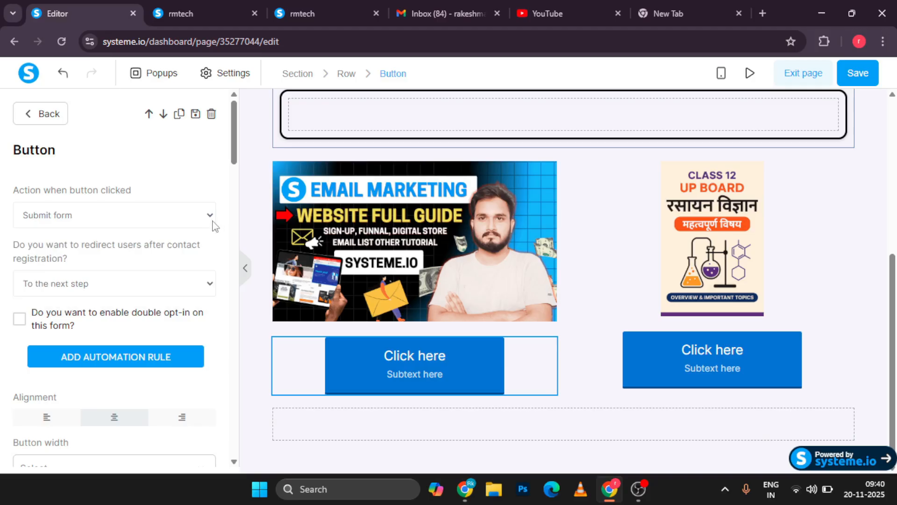
pyautogui.click(192, 220)
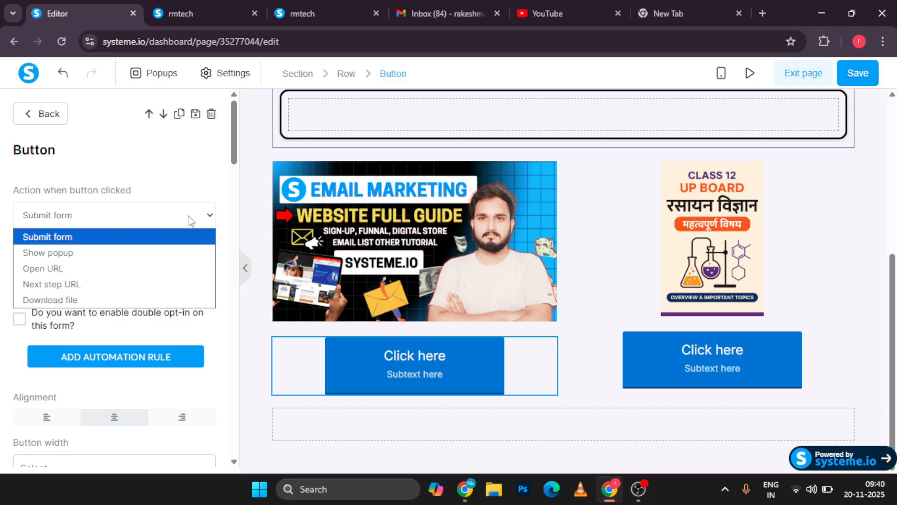
pyautogui.click(78, 271)
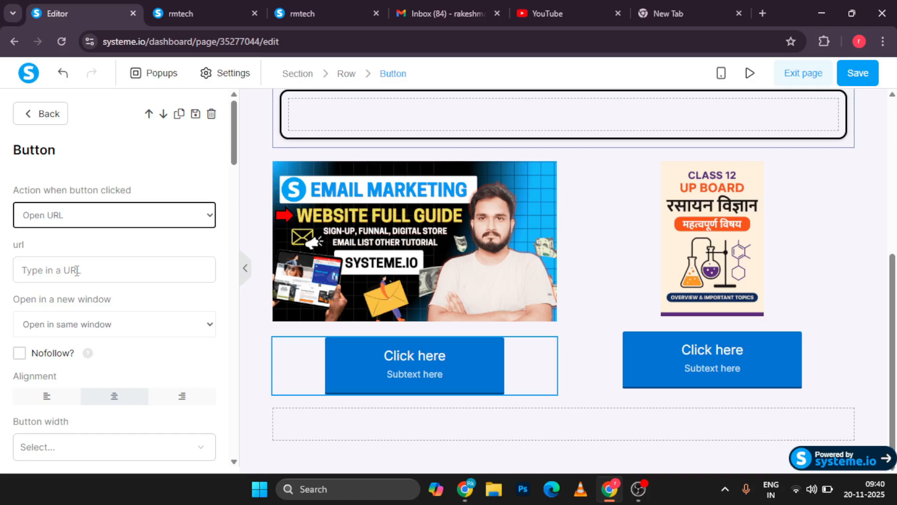
pyautogui.click(78, 271)
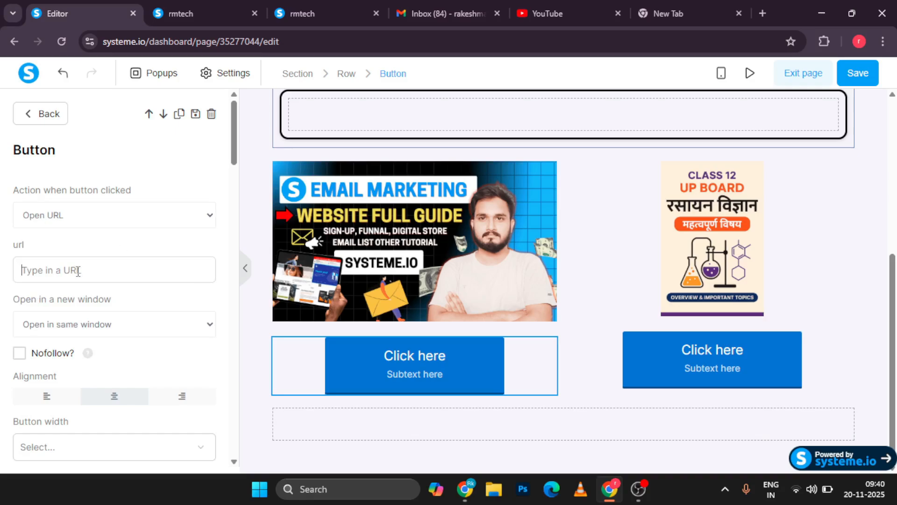
# Switch to YouTube and copy the share link of the Spider-Man rescue video by Jota Spidey from the home feed.
pyautogui.click(548, 7)
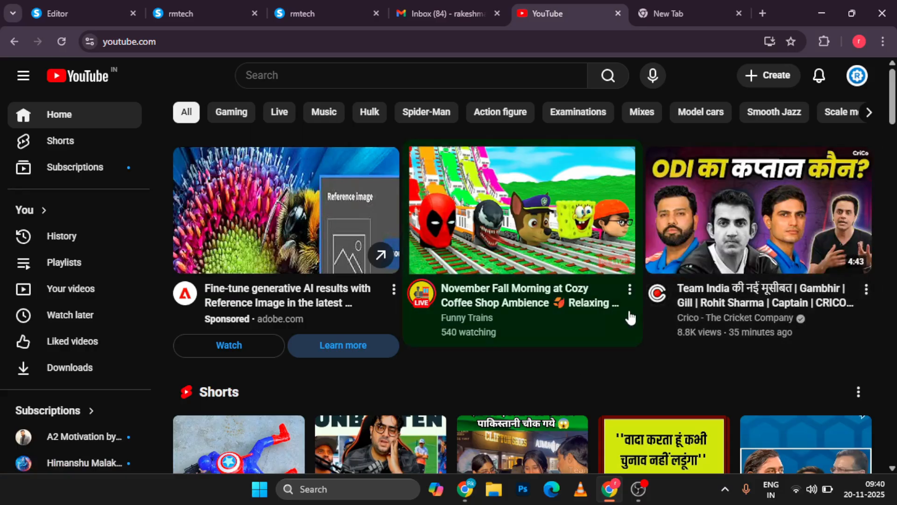
pyautogui.scroll(-8, 614, 405)
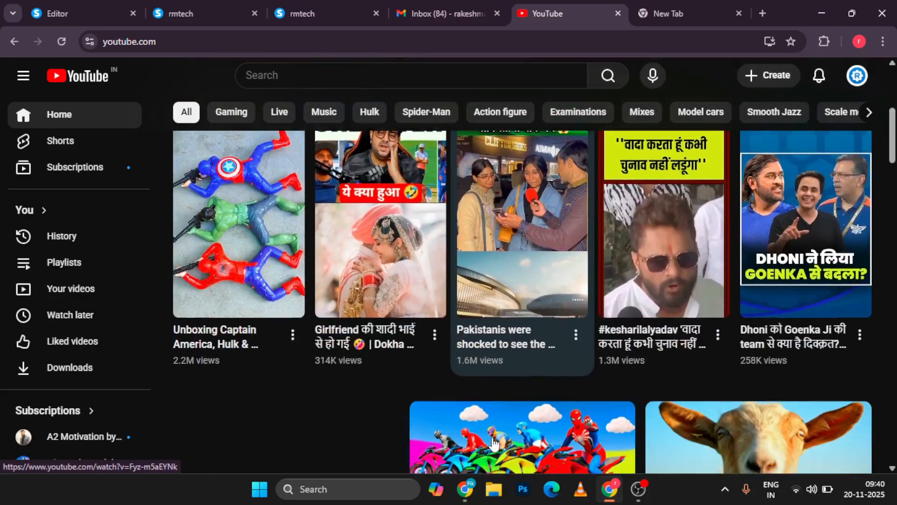
pyautogui.scroll(-4, 614, 405)
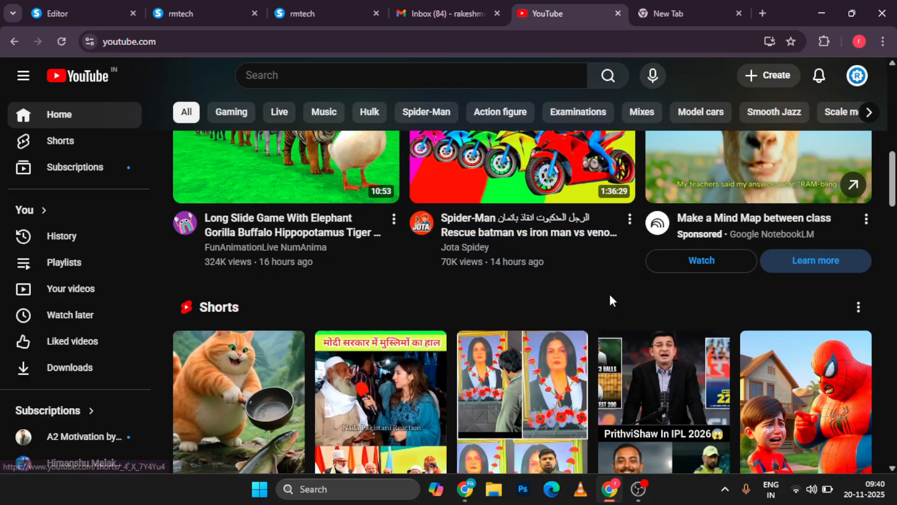
pyautogui.click(630, 220)
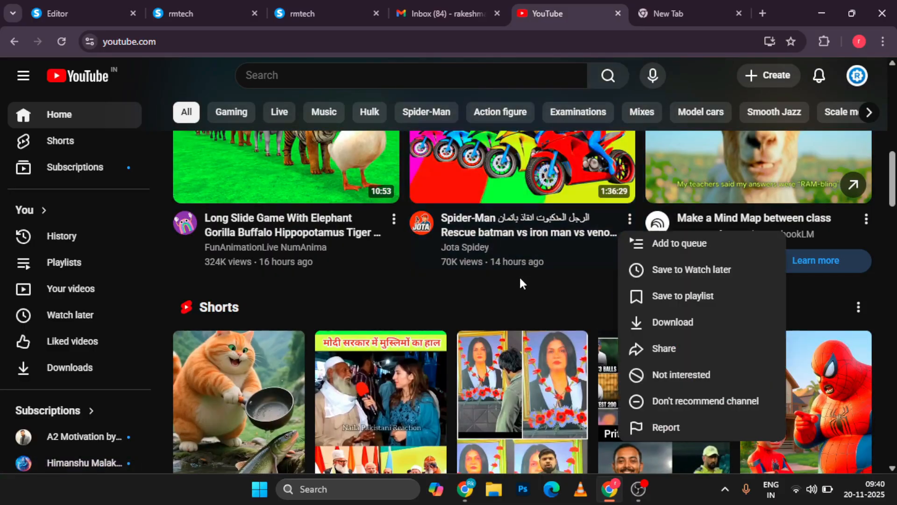
pyautogui.click(669, 350)
pyautogui.click(561, 332)
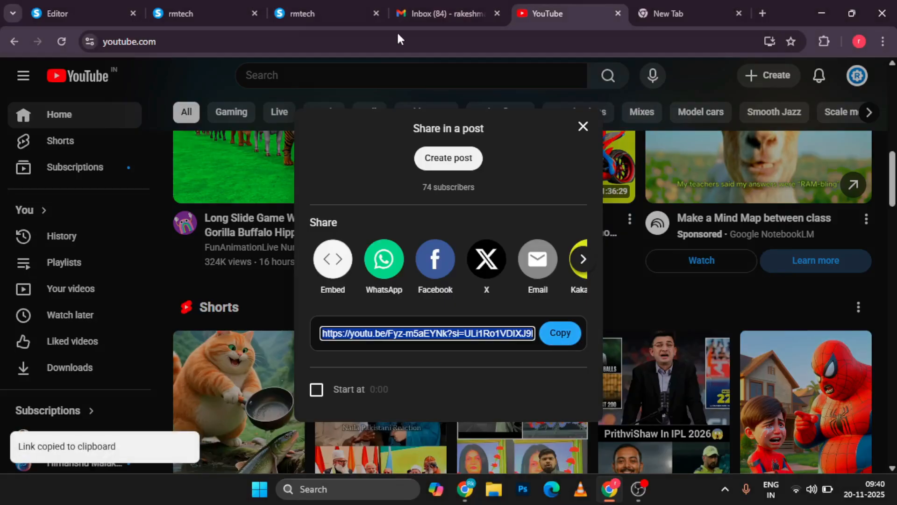
# Back in the systeme.io editor, paste the copied video link as the button's URL and make it open in a new window.
pyautogui.click(82, 11)
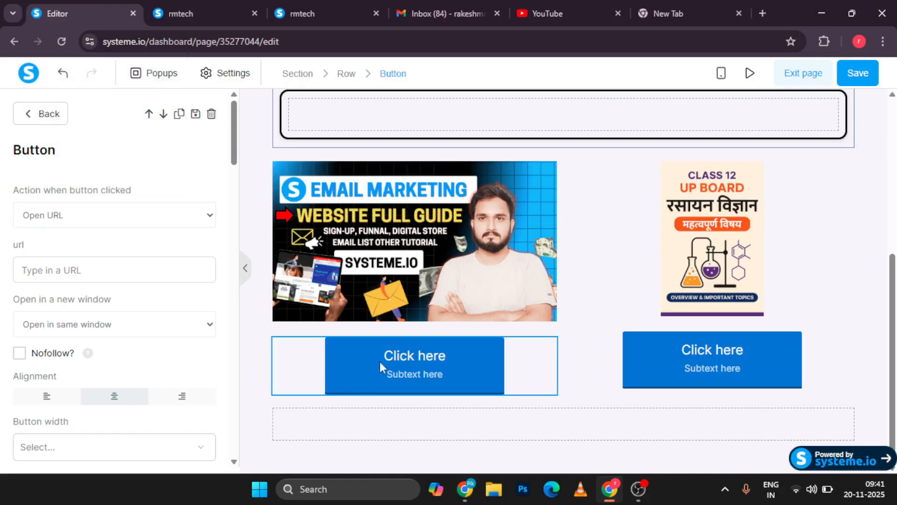
pyautogui.click(69, 265)
pyautogui.hotkey('ctrl', 'v')
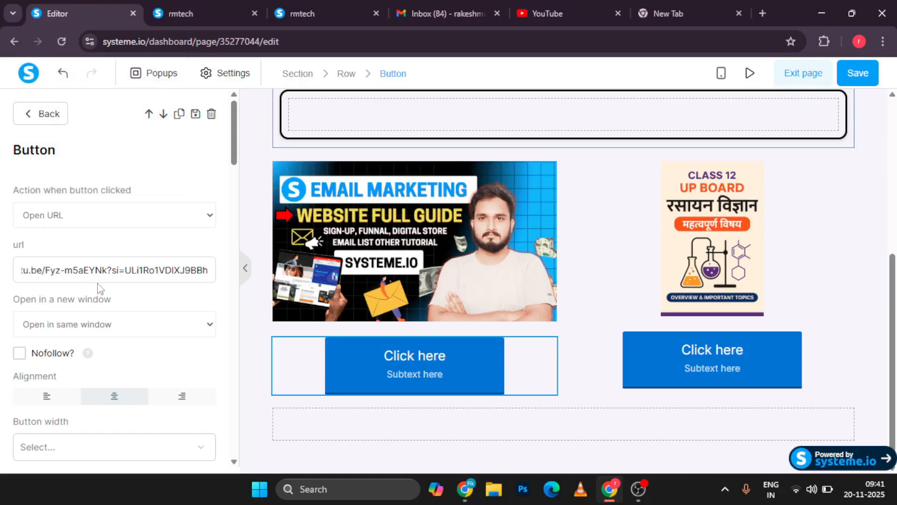
pyautogui.click(103, 299)
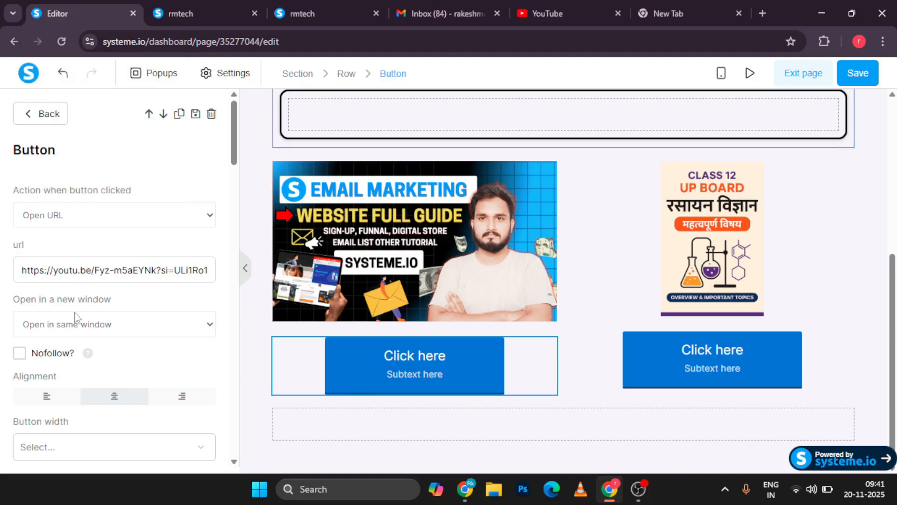
pyautogui.scroll(-2, 77, 337)
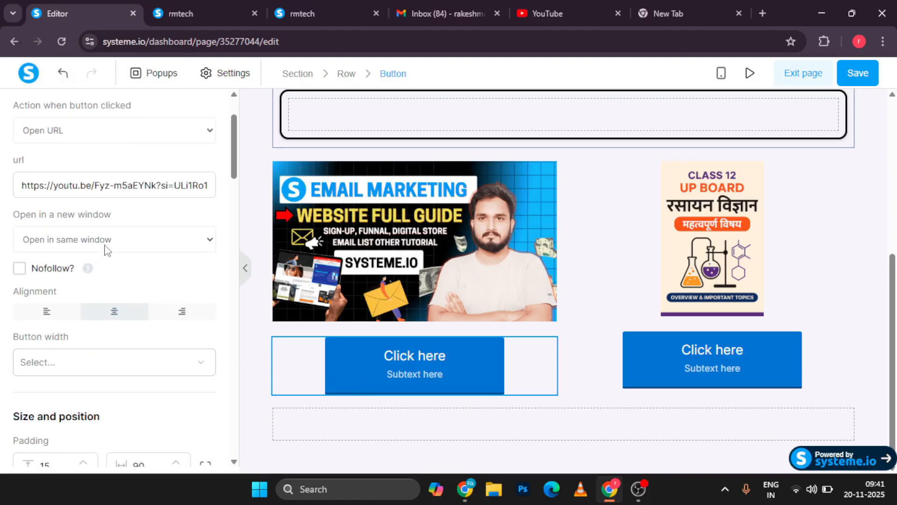
pyautogui.click(132, 245)
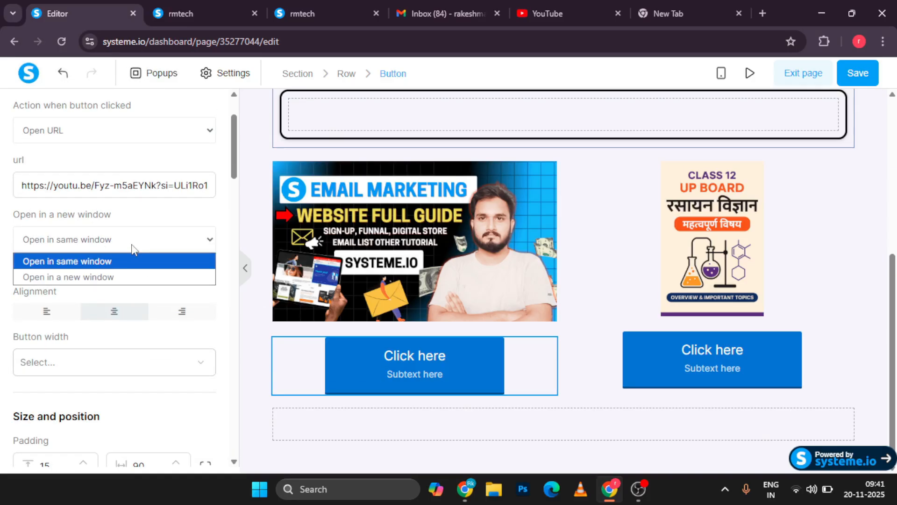
pyautogui.click(91, 278)
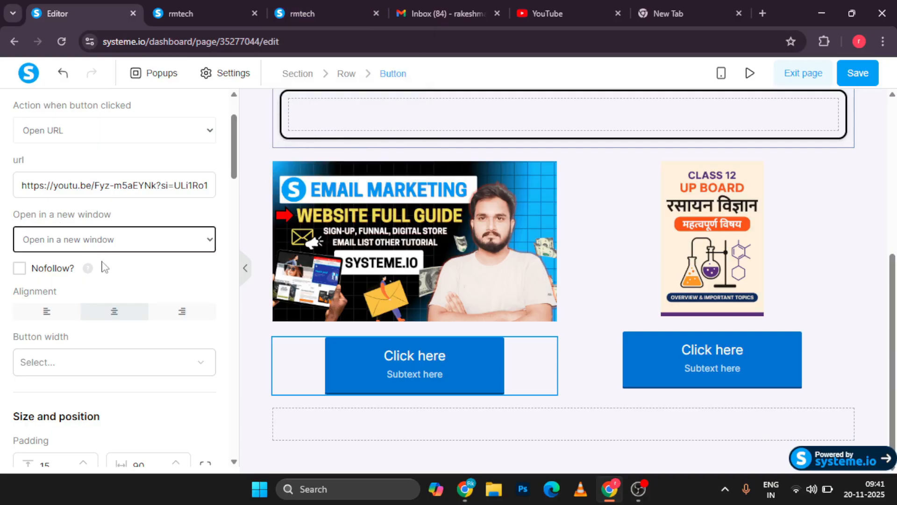
# Try the Fluid button width, then set the button under the Email Marketing image to Fill width.
pyautogui.scroll(-2, 90, 275)
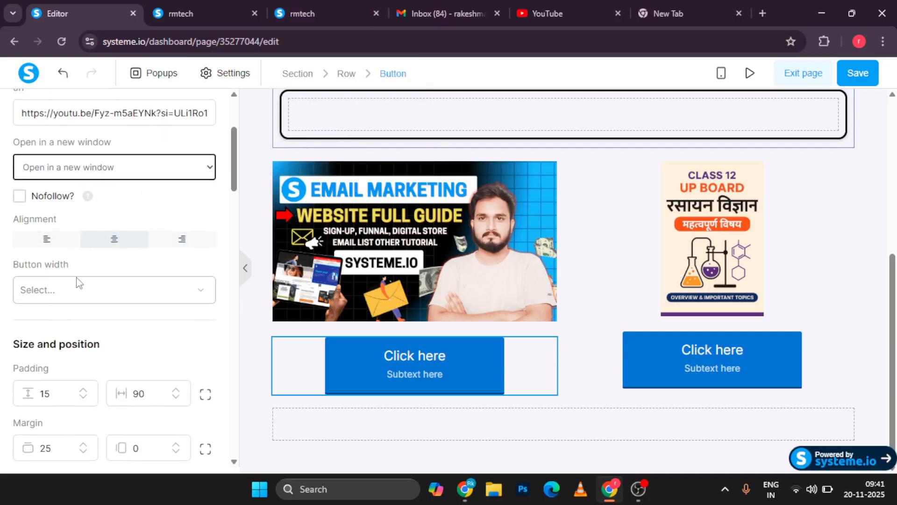
pyautogui.click(79, 295)
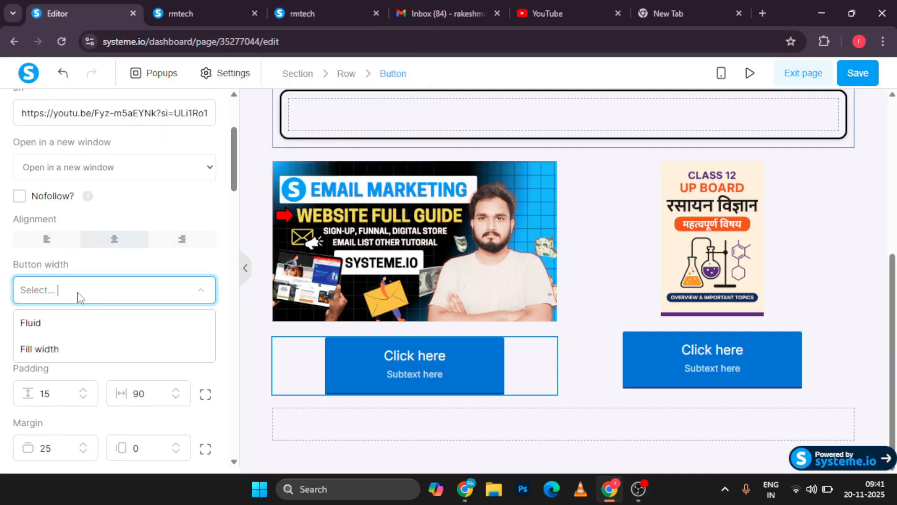
pyautogui.click(58, 328)
pyautogui.click(63, 293)
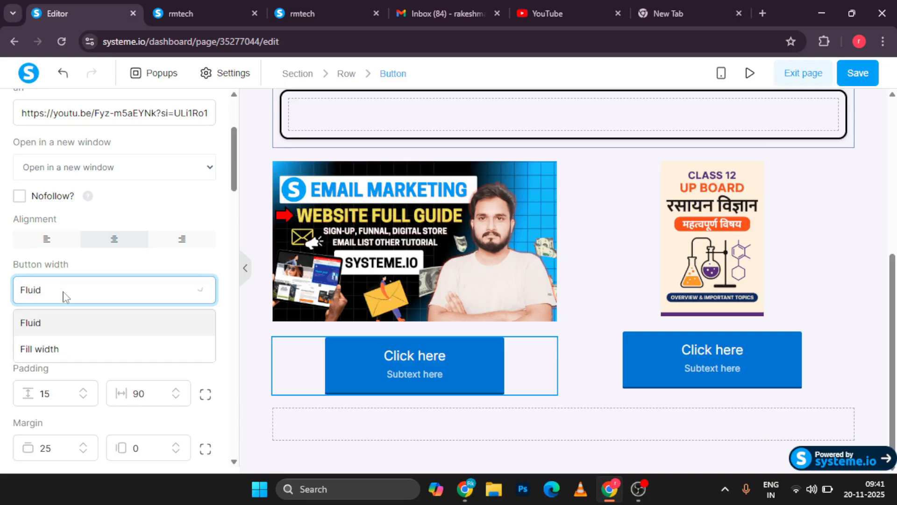
pyautogui.click(53, 348)
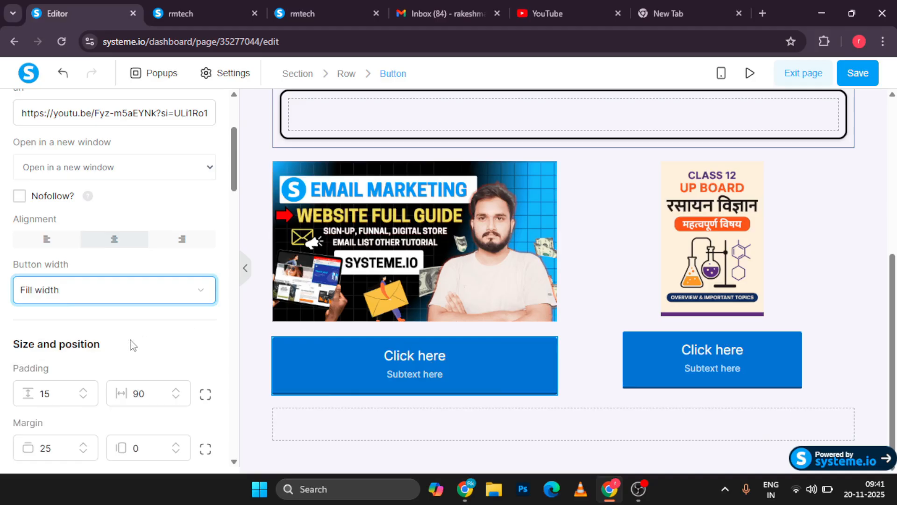
# Set the button's vertical padding to 0 and its horizontal padding to 25.
pyautogui.scroll(-3, 94, 371)
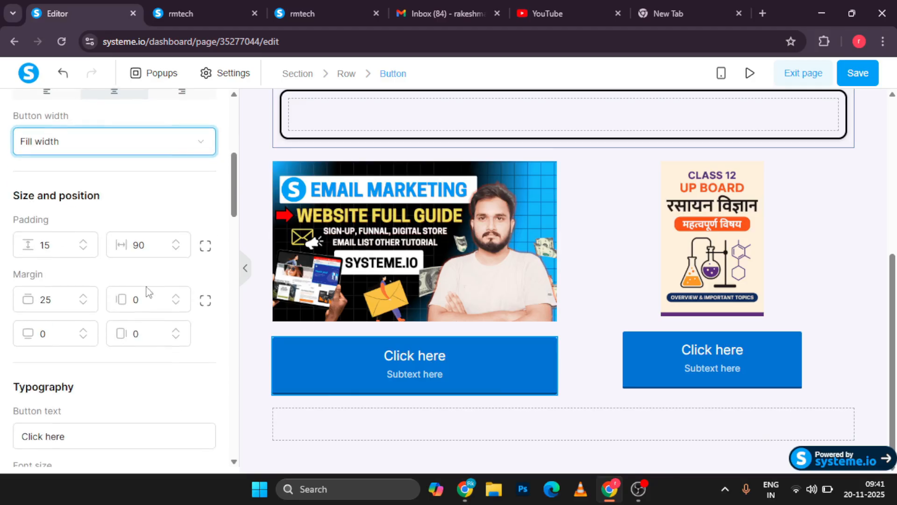
pyautogui.click(80, 241)
pyautogui.click(81, 241)
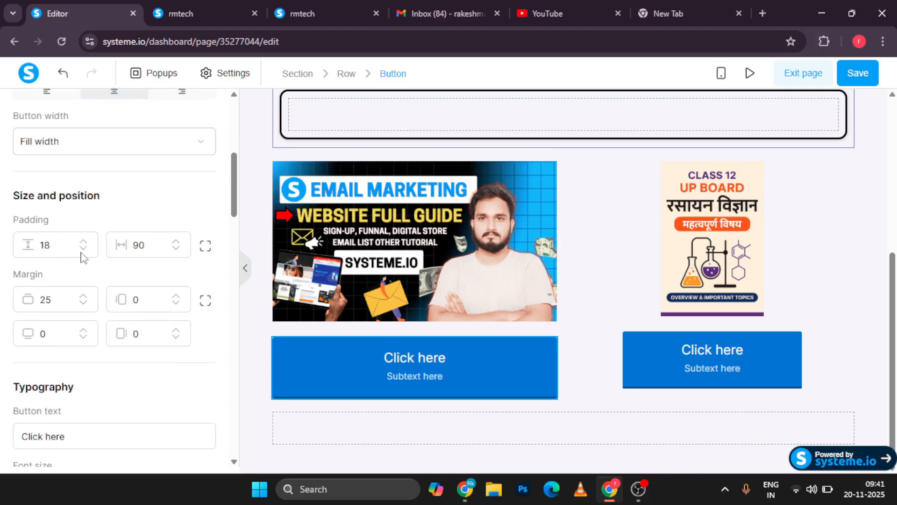
pyautogui.click(83, 251)
pyautogui.click(84, 251)
pyautogui.click(84, 251)
pyautogui.click(83, 250)
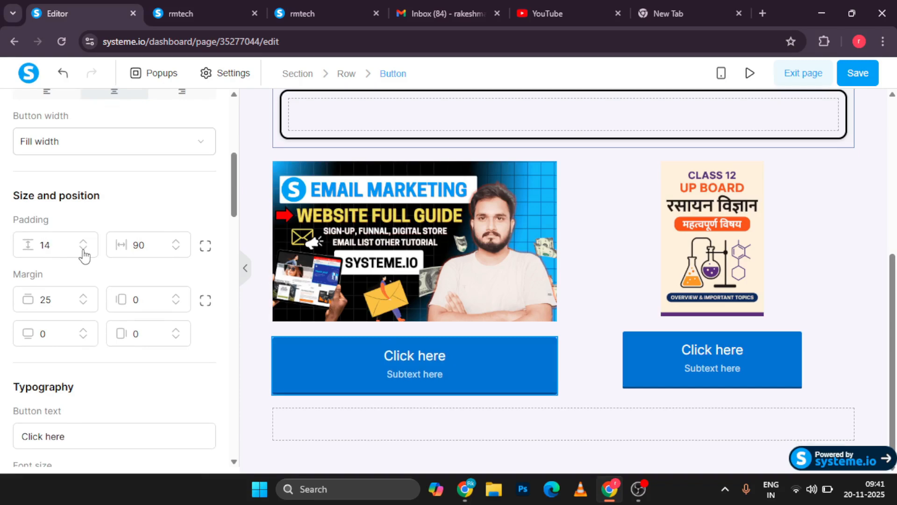
pyautogui.click(83, 250)
pyautogui.click(83, 250)
pyautogui.click(84, 251)
pyautogui.doubleClick(83, 250)
pyautogui.doubleClick(83, 251)
pyautogui.doubleClick(83, 250)
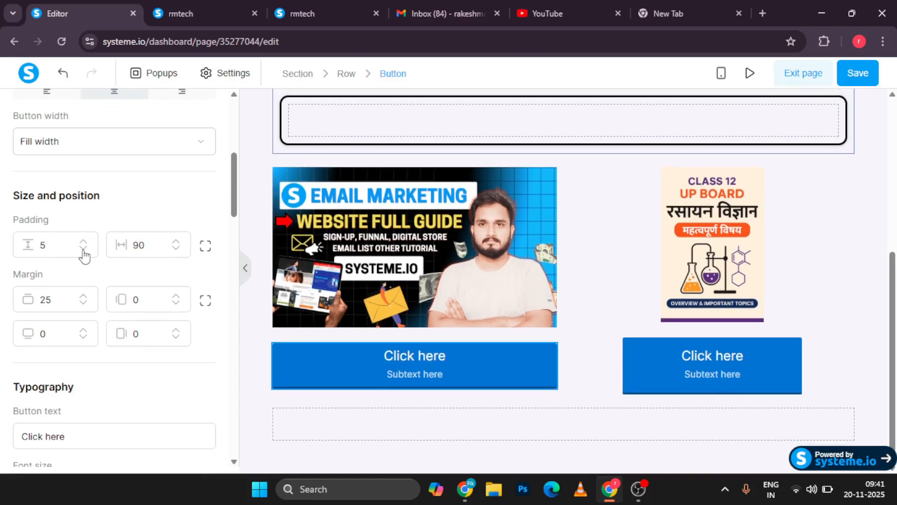
pyautogui.doubleClick(83, 251)
pyautogui.tripleClick(84, 250)
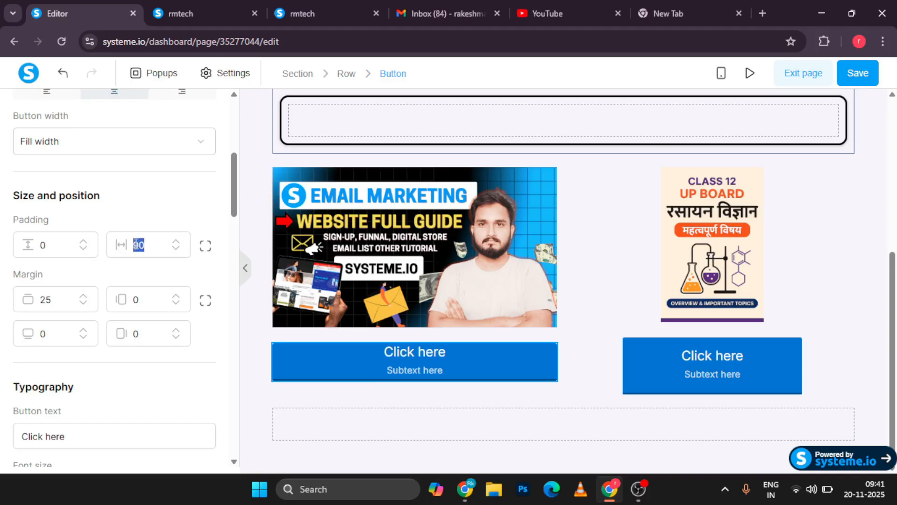
pyautogui.write('25')
# Reduce the button's top margin to 20.
pyautogui.click(84, 304)
pyautogui.click(83, 304)
pyautogui.click(83, 304)
pyautogui.click(83, 304)
pyautogui.click(83, 304)
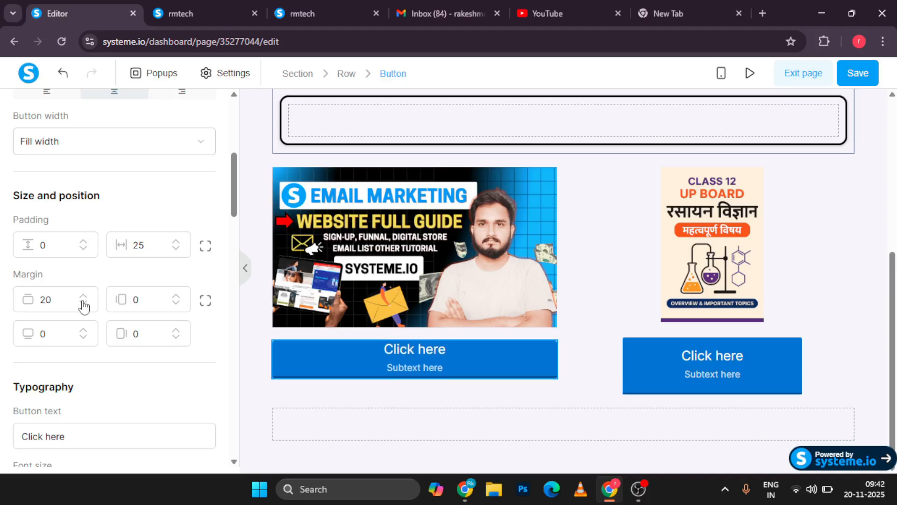
# Reduce the top margin of the button under the Email Marketing image to 11.
pyautogui.click(84, 305)
pyautogui.click(84, 305)
pyautogui.click(83, 304)
pyautogui.click(83, 304)
pyautogui.click(84, 305)
pyautogui.click(84, 305)
pyautogui.click(84, 304)
pyautogui.click(83, 305)
pyautogui.click(84, 304)
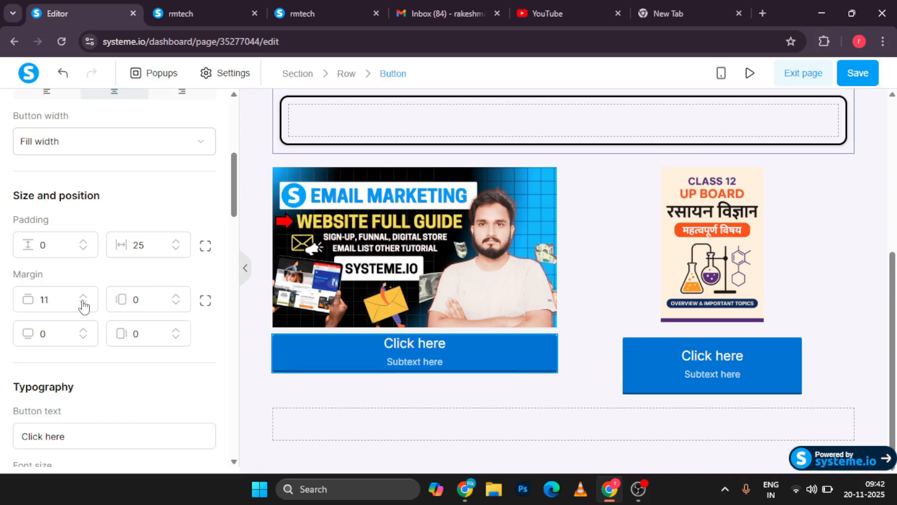
# Set the button's left margin to -4 and its right margin to 3.
pyautogui.click(176, 304)
pyautogui.click(175, 305)
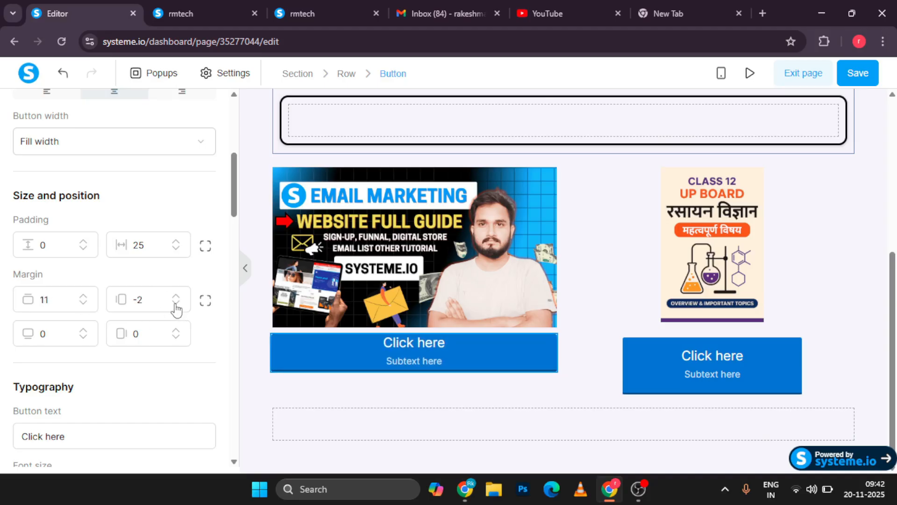
pyautogui.click(176, 304)
pyautogui.click(175, 304)
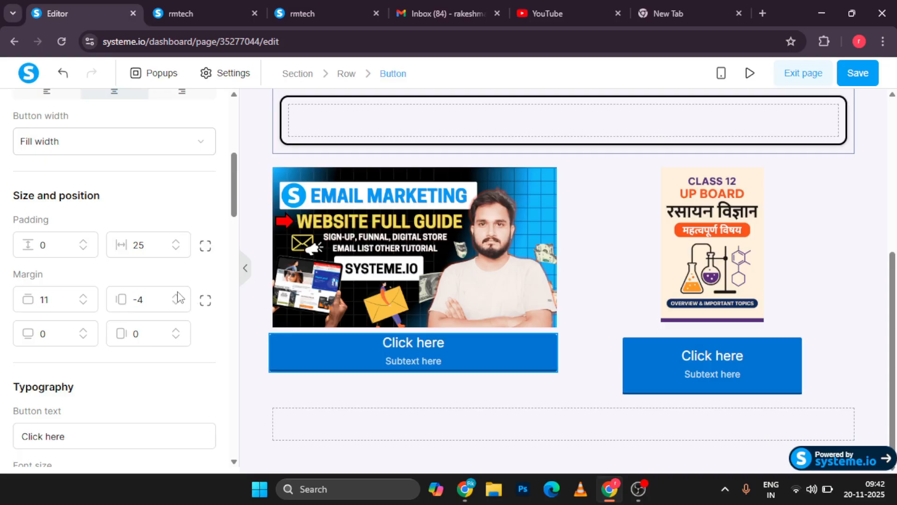
pyautogui.click(177, 330)
pyautogui.click(177, 330)
pyautogui.click(177, 329)
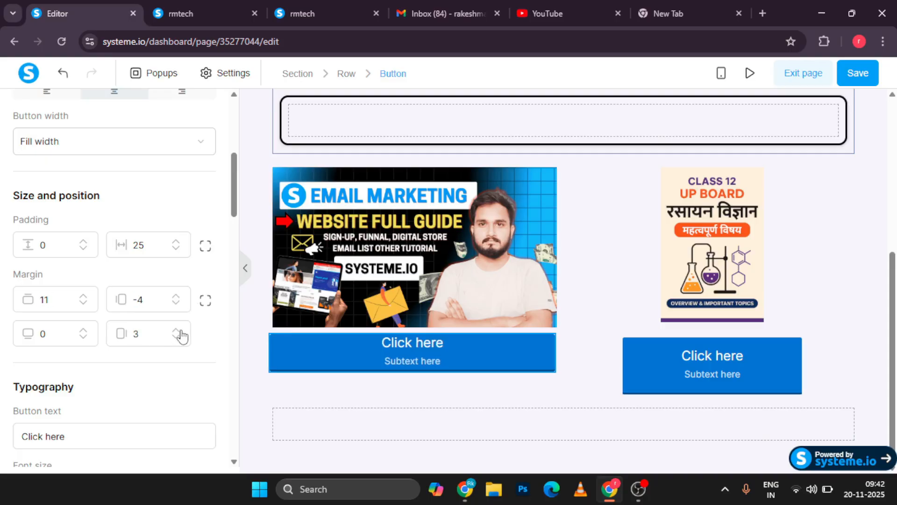
# Change the width of the button under the Email Marketing image to Fluid.
pyautogui.scroll(1, 84, 211)
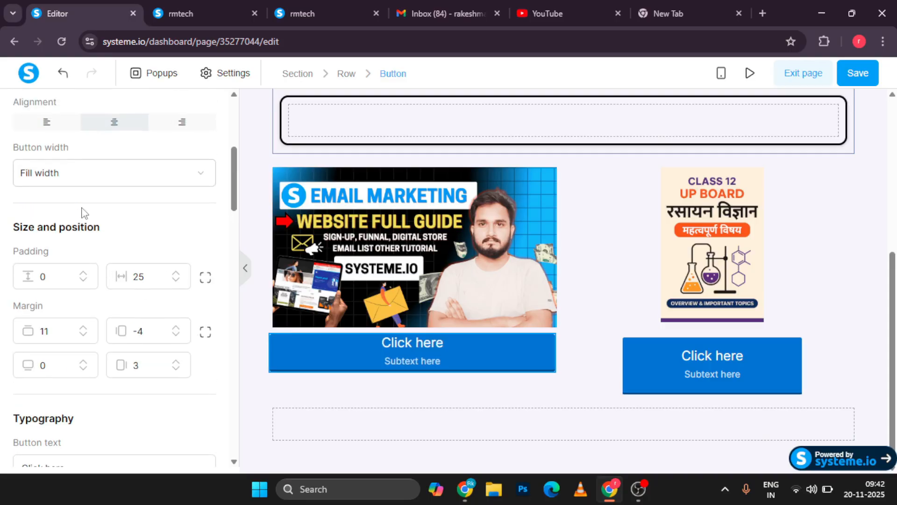
pyautogui.click(97, 175)
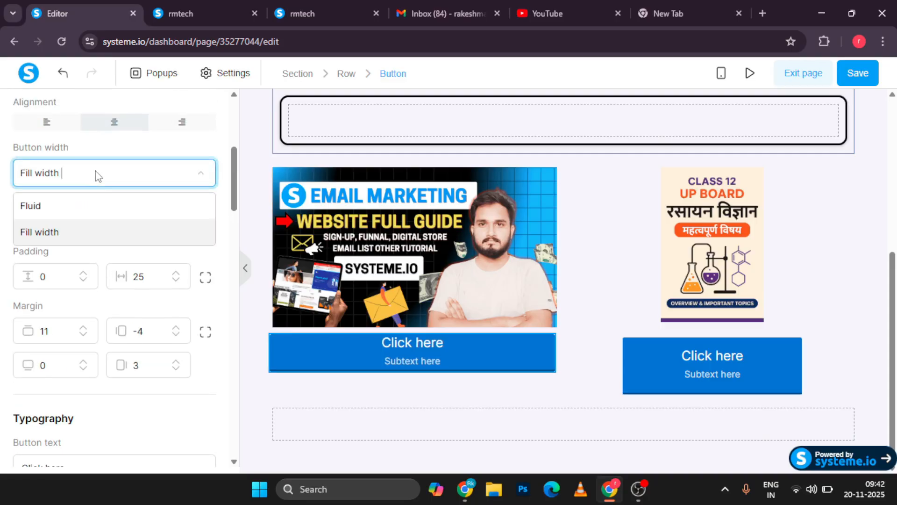
pyautogui.click(90, 209)
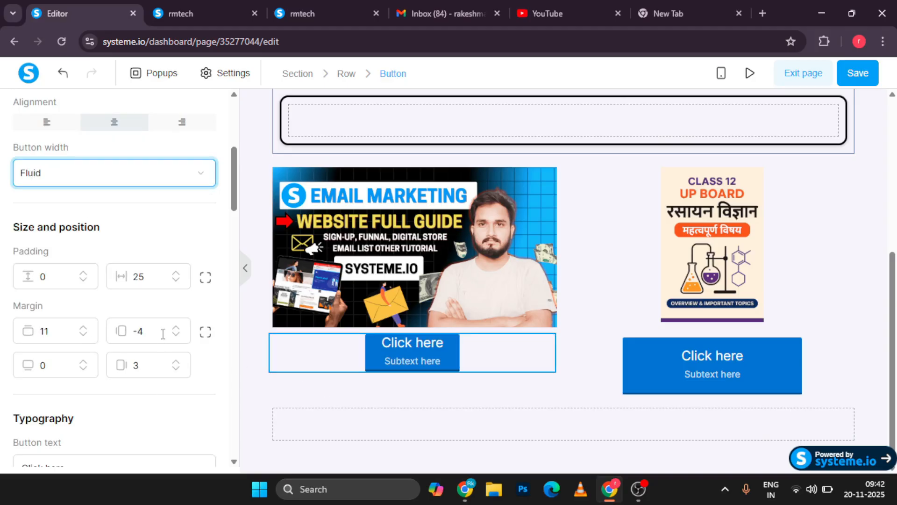
# Try a vertical padding of 11 on the button, then set it back to 0.
pyautogui.click(86, 274)
pyautogui.click(86, 274)
pyautogui.click(86, 274)
pyautogui.click(86, 274)
pyautogui.click(86, 274)
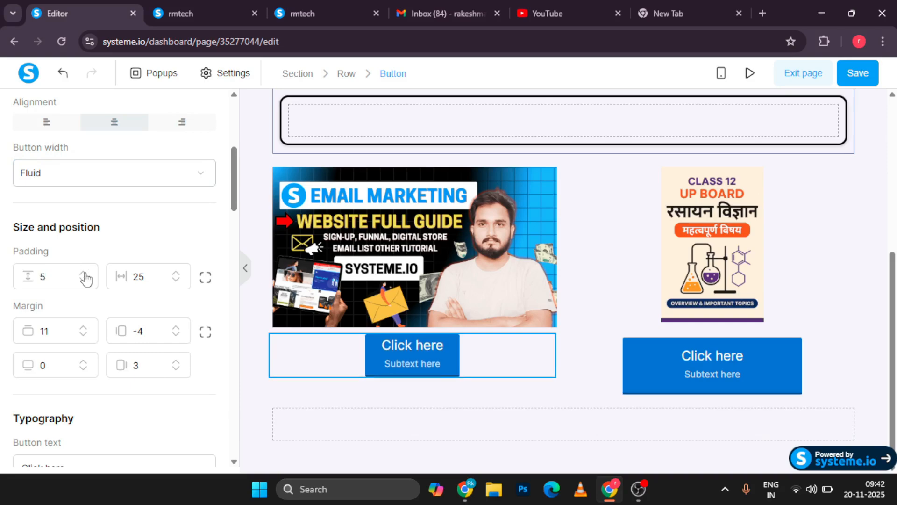
pyautogui.click(86, 273)
pyautogui.click(86, 273)
pyautogui.click(84, 274)
pyautogui.click(84, 274)
pyautogui.click(84, 274)
pyautogui.click(84, 274)
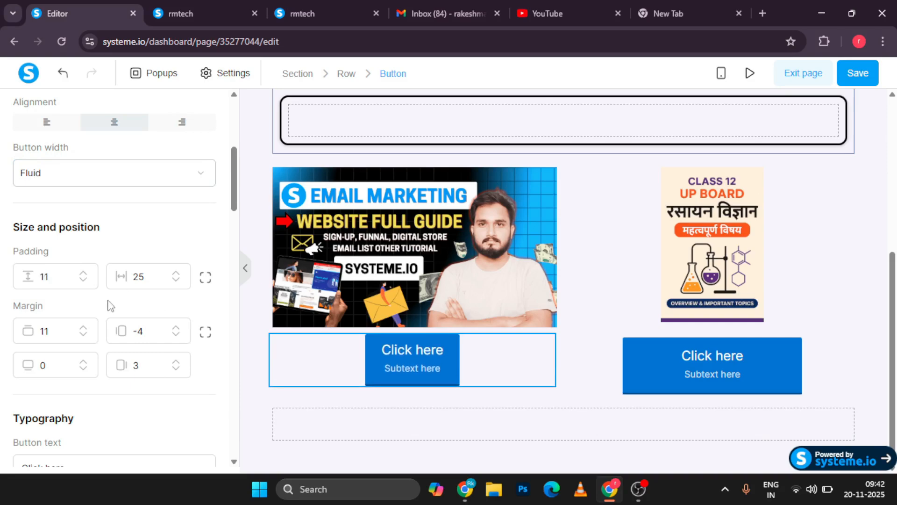
pyautogui.click(84, 280)
pyautogui.click(84, 280)
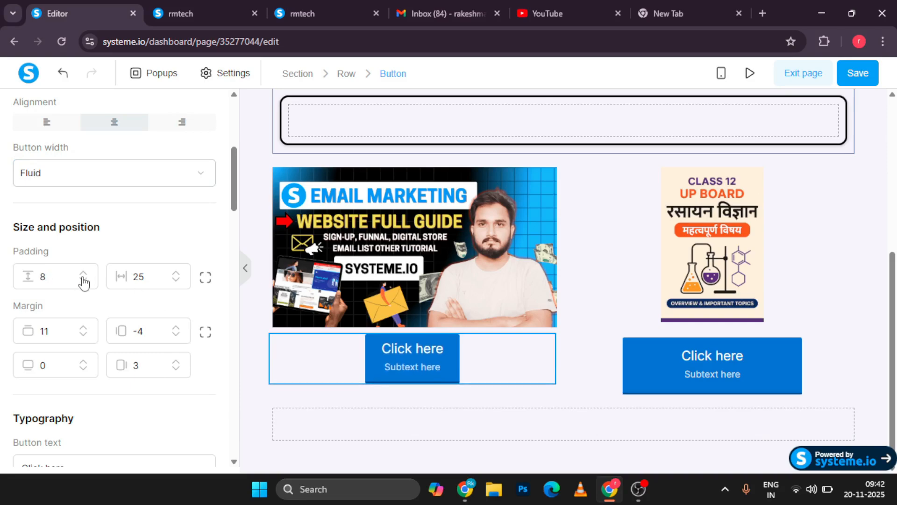
pyautogui.click(84, 280)
pyautogui.click(84, 280)
pyautogui.click(84, 280)
pyautogui.click(84, 280)
pyautogui.click(84, 280)
pyautogui.click(84, 280)
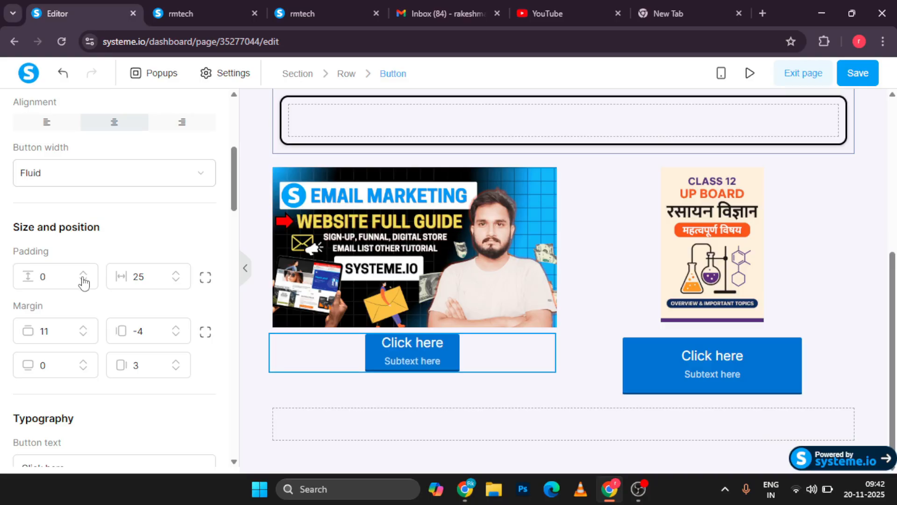
# Replace the button text under the Email Marketing image with "Watch Now".
pyautogui.scroll(4, 113, 241)
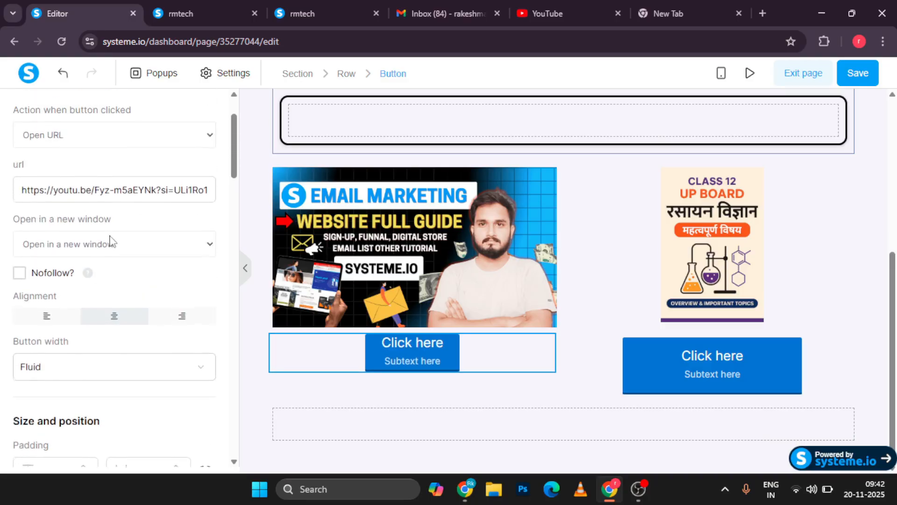
pyautogui.scroll(-9, 106, 281)
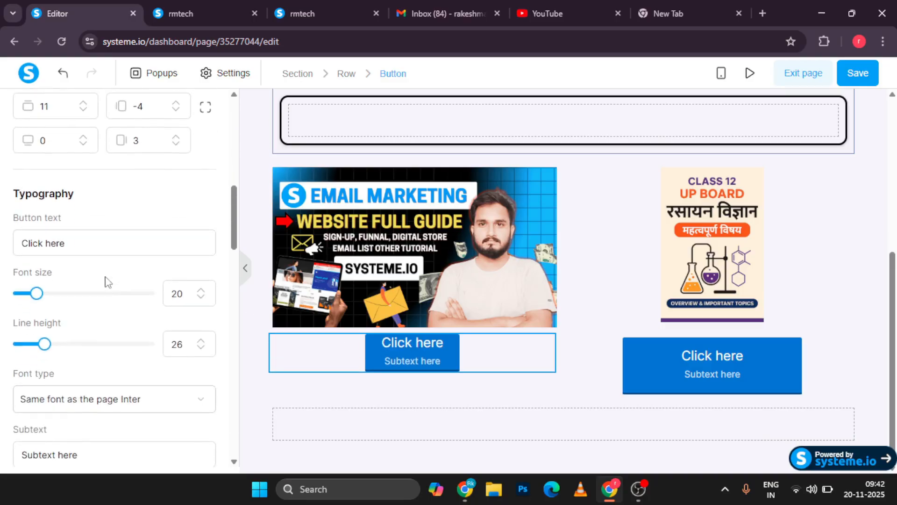
pyautogui.moveTo(79, 221); pyautogui.dragTo(21, 221)
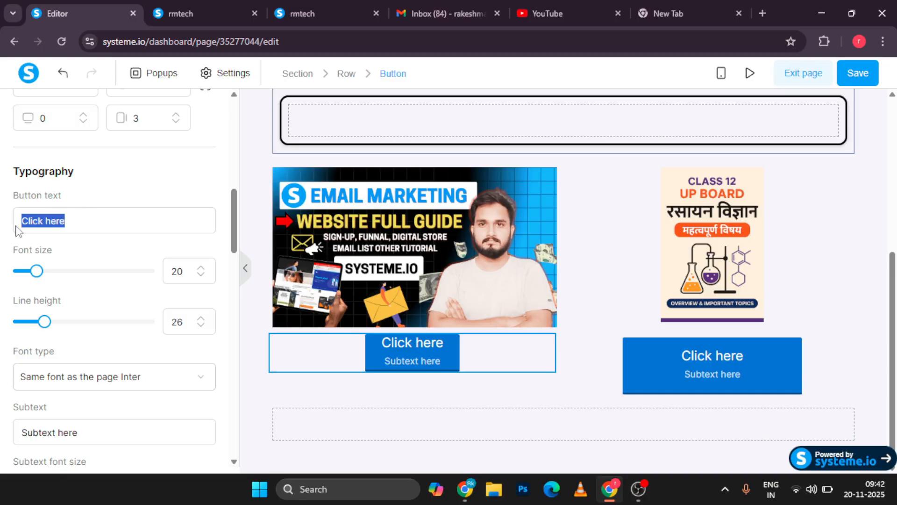
pyautogui.write('Watch Now')
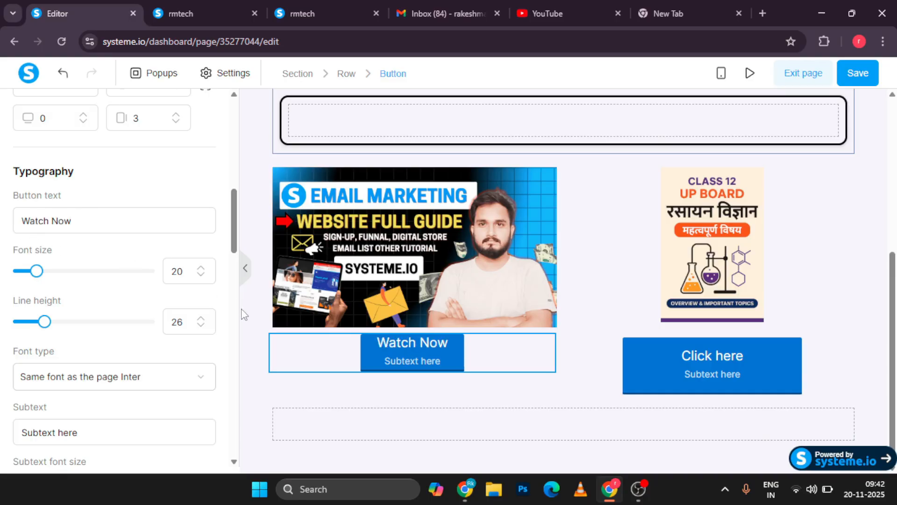
# Try a font size of 12 and a line height of 12 for the Watch Now button text.
pyautogui.click(438, 362)
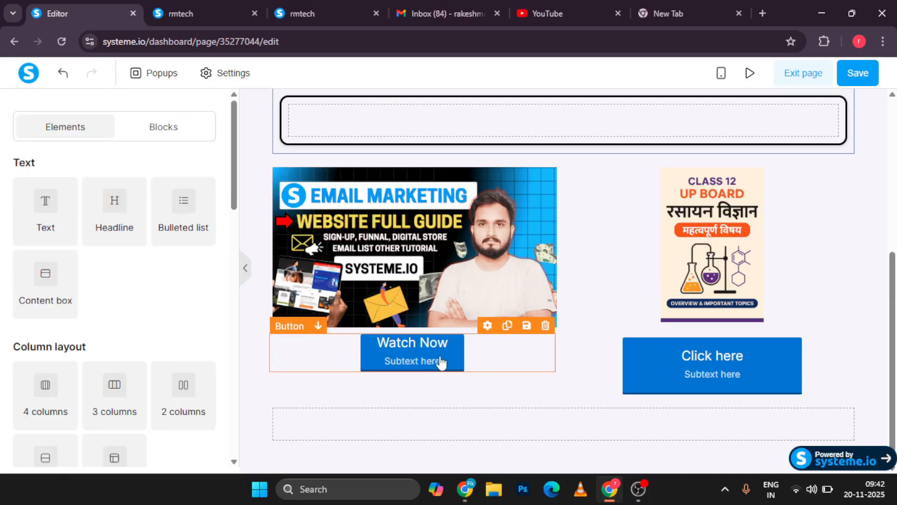
pyautogui.click(441, 361)
pyautogui.scroll(-12, 79, 352)
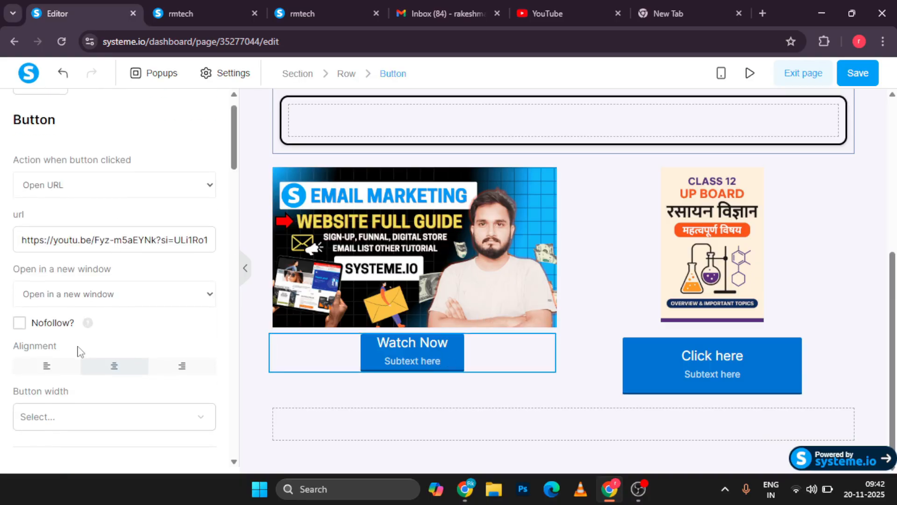
pyautogui.scroll(2, 117, 286)
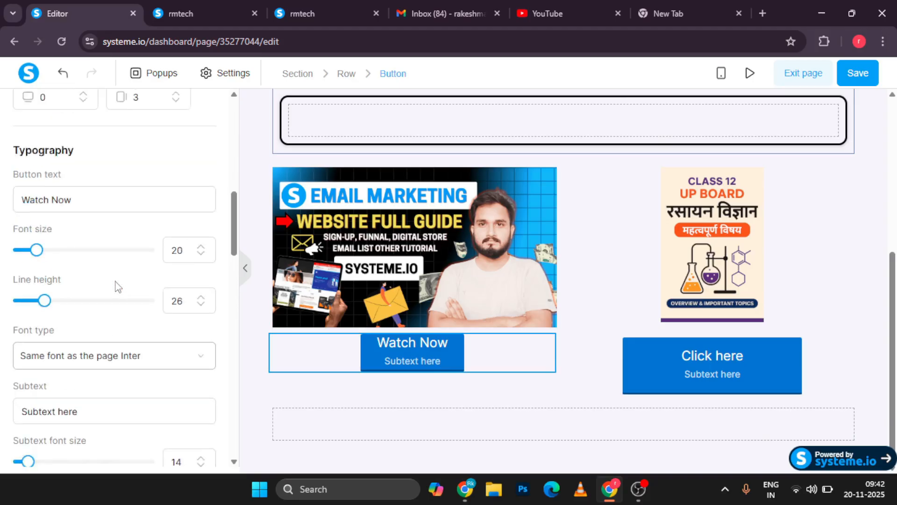
pyautogui.moveTo(37, 278); pyautogui.dragTo(26, 286)
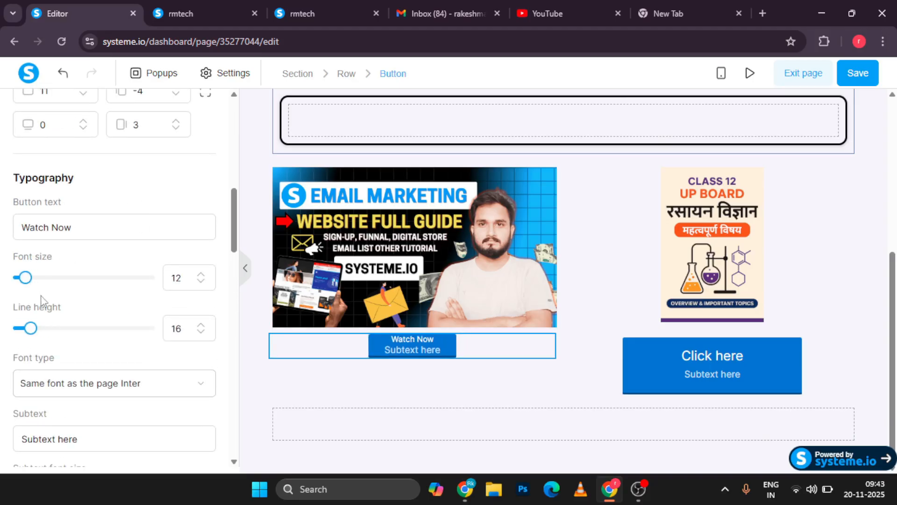
pyautogui.moveTo(32, 331)
pyautogui.mouseDown()
pyautogui.moveTo(41, 331)
pyautogui.moveTo(27, 335)
pyautogui.mouseUp()
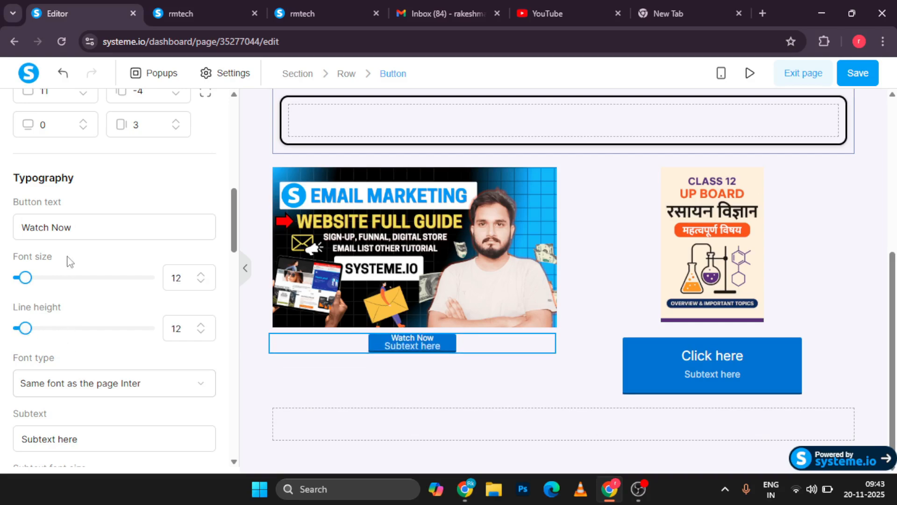
# Remove the placeholder subtext from the Watch Now button.
pyautogui.scroll(-2, 108, 371)
pyautogui.scroll(-1, 108, 370)
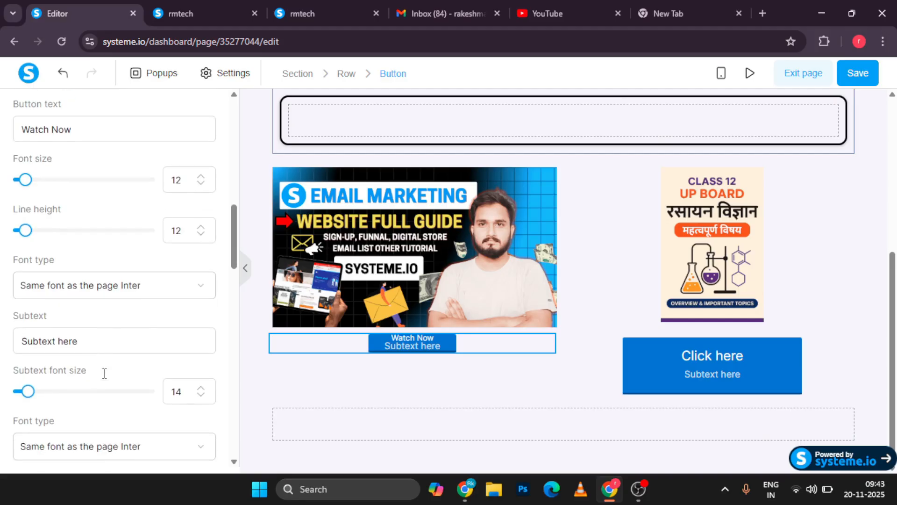
pyautogui.moveTo(85, 338); pyautogui.dragTo(24, 340)
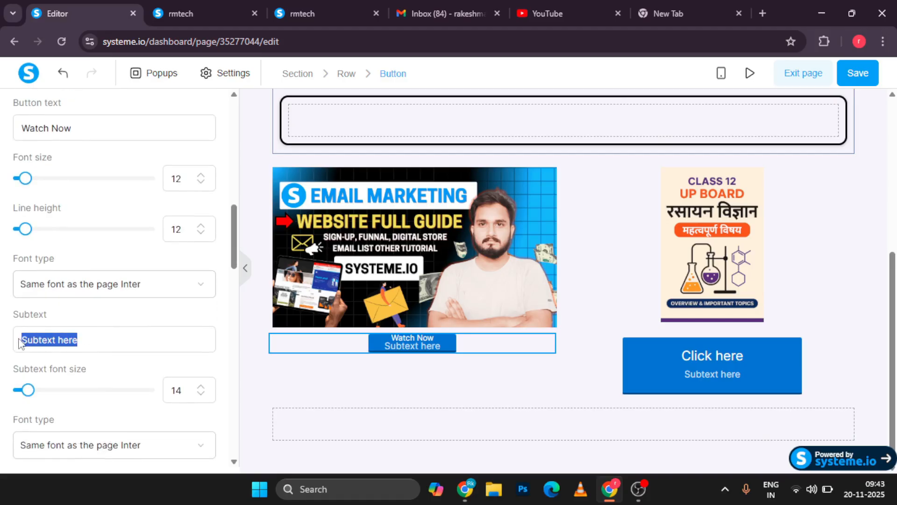
pyautogui.press('BackSpace')
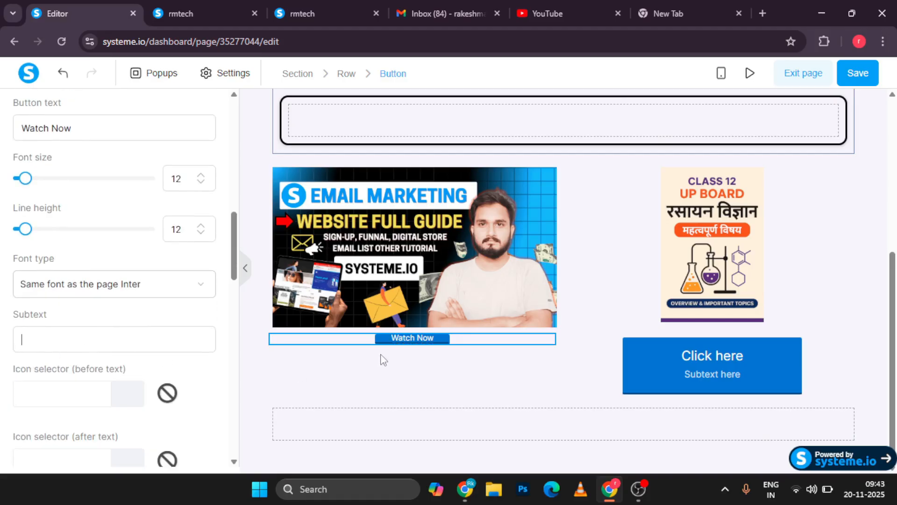
# Set the Watch Now button's font size to 24 and its line height to 31.
pyautogui.scroll(3, 110, 281)
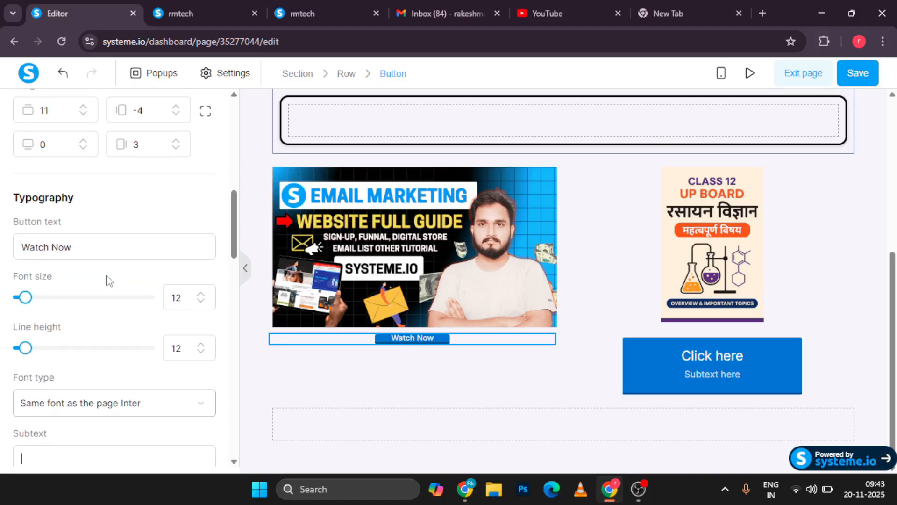
pyautogui.moveTo(25, 299); pyautogui.dragTo(42, 298)
pyautogui.moveTo(26, 348); pyautogui.dragTo(51, 349)
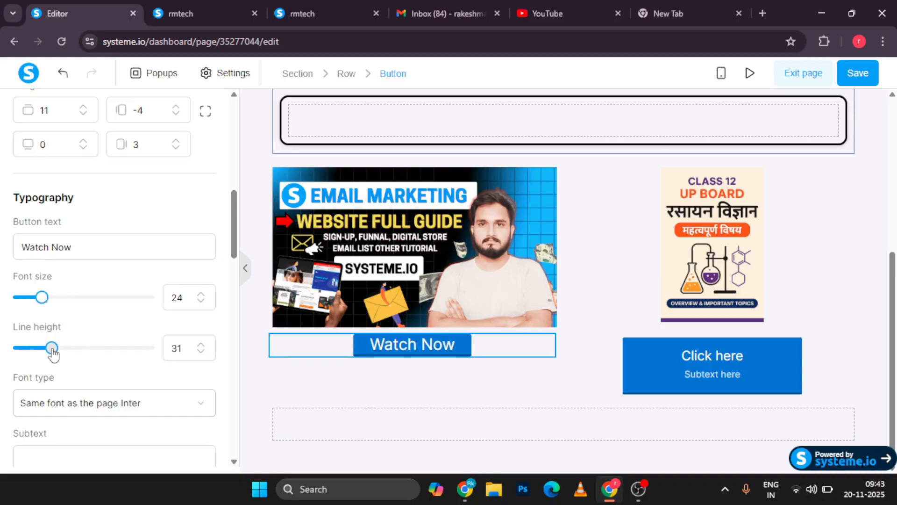
pyautogui.click(269, 383)
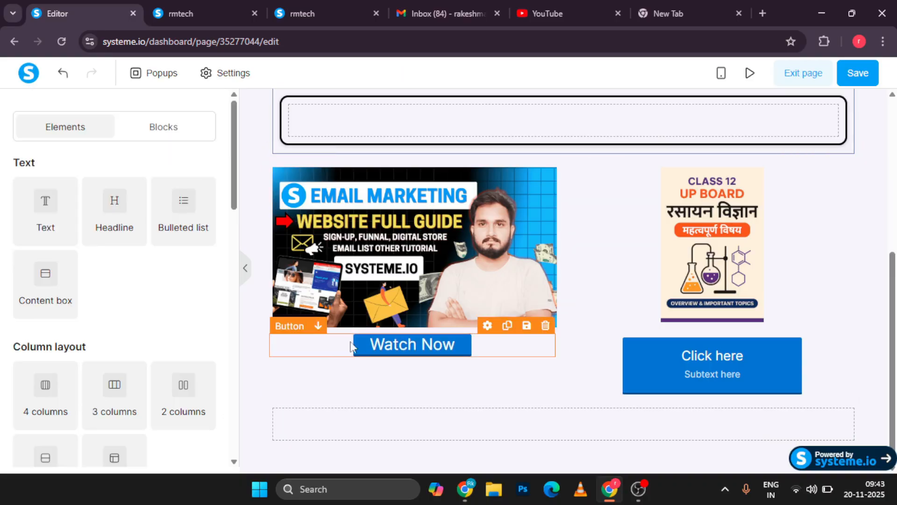
# Change the Watch Now button's background color to a solid bright red.
pyautogui.click(365, 348)
pyautogui.scroll(-15, 100, 324)
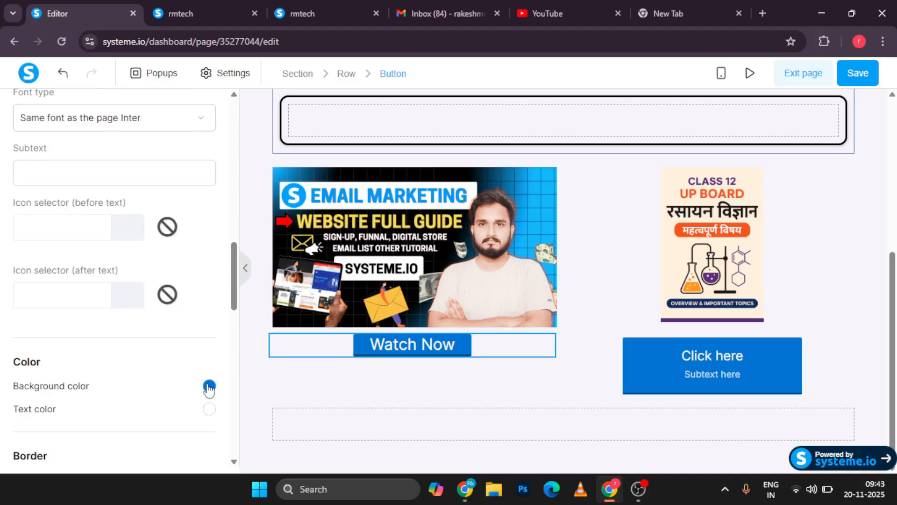
pyautogui.click(209, 386)
pyautogui.moveTo(226, 265); pyautogui.dragTo(217, 263)
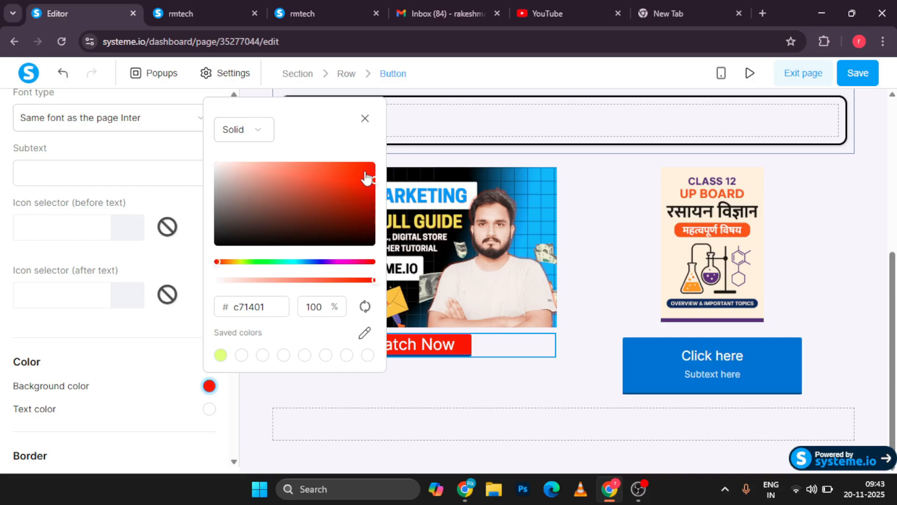
pyautogui.moveTo(367, 177); pyautogui.dragTo(373, 163)
pyautogui.click(496, 382)
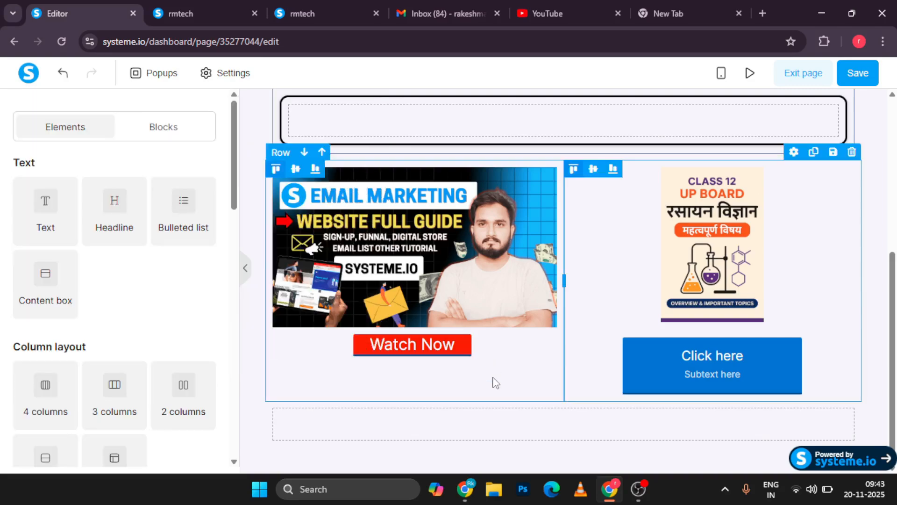
pyautogui.click(434, 354)
pyautogui.scroll(-10, 140, 348)
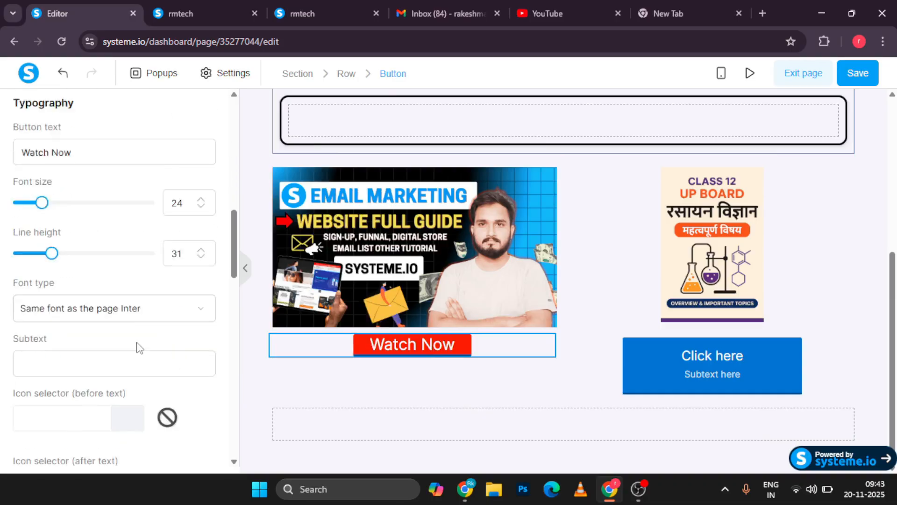
pyautogui.click(410, 347)
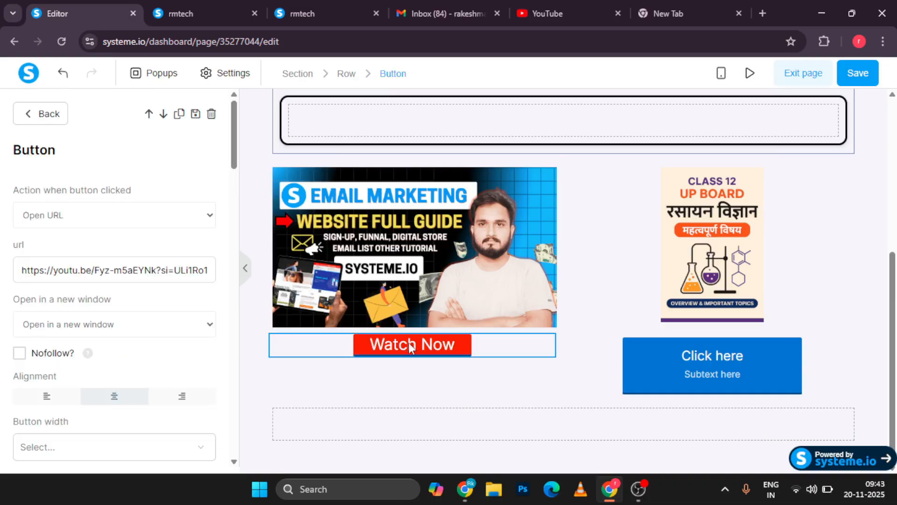
pyautogui.hotkey('ctrl', 'a')
pyautogui.tripleClick(411, 348)
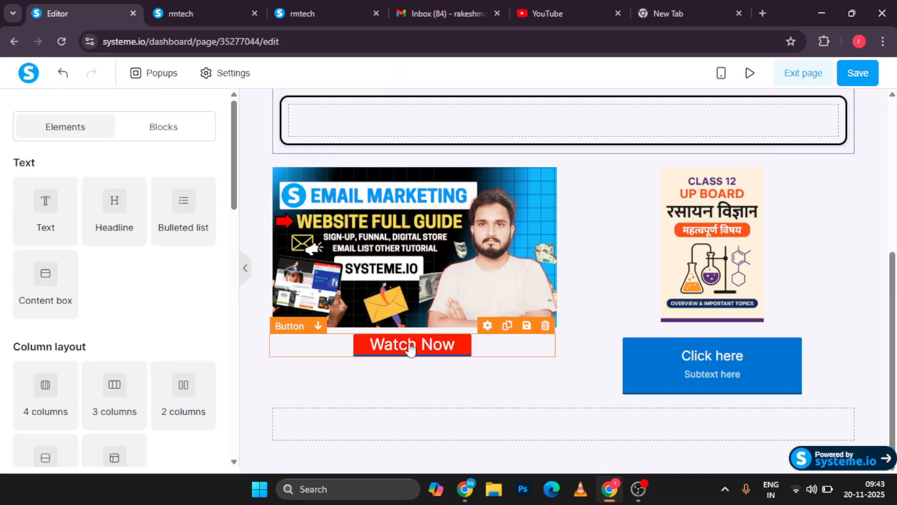
# Set the Watch Now button's font type to Google Fonts and choose Poppins.
pyautogui.moveTo(432, 344)
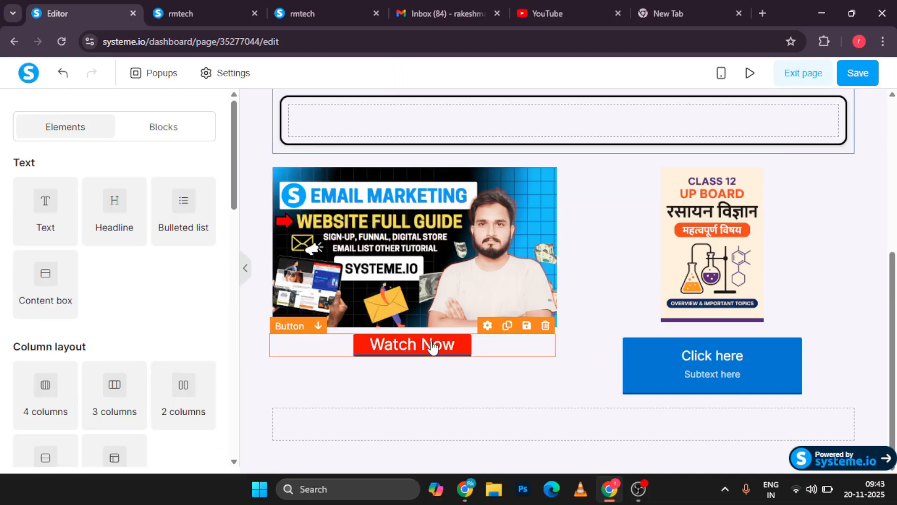
pyautogui.click(487, 326)
pyautogui.click(440, 349)
pyautogui.click(439, 349)
pyautogui.scroll(-8, 173, 343)
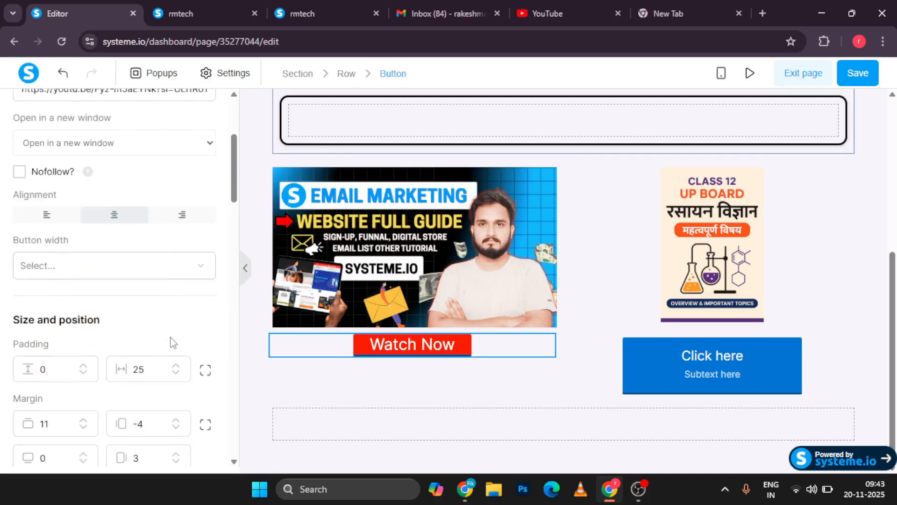
pyautogui.scroll(-5, 172, 336)
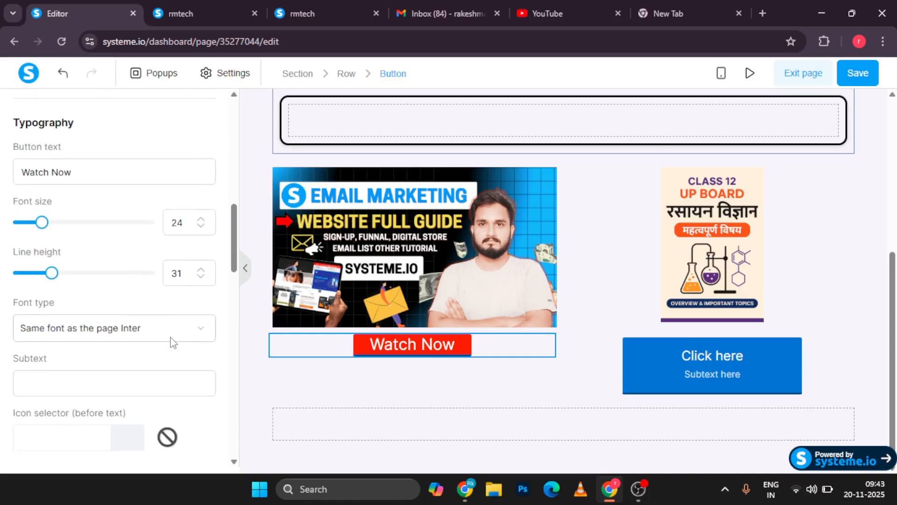
pyautogui.click(164, 240)
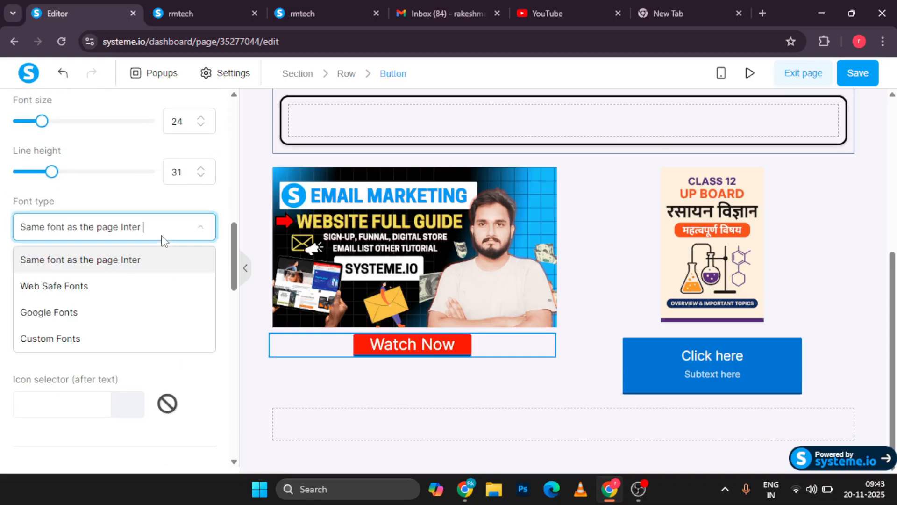
pyautogui.click(75, 313)
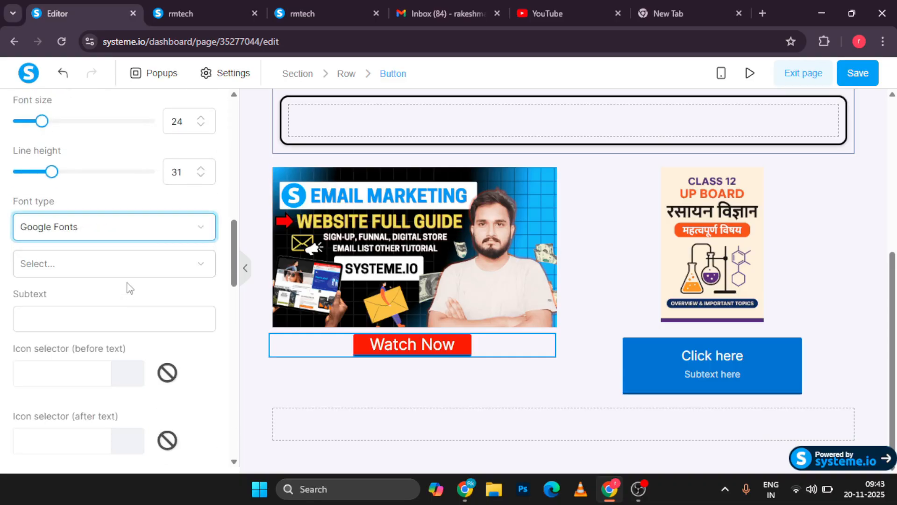
pyautogui.click(128, 264)
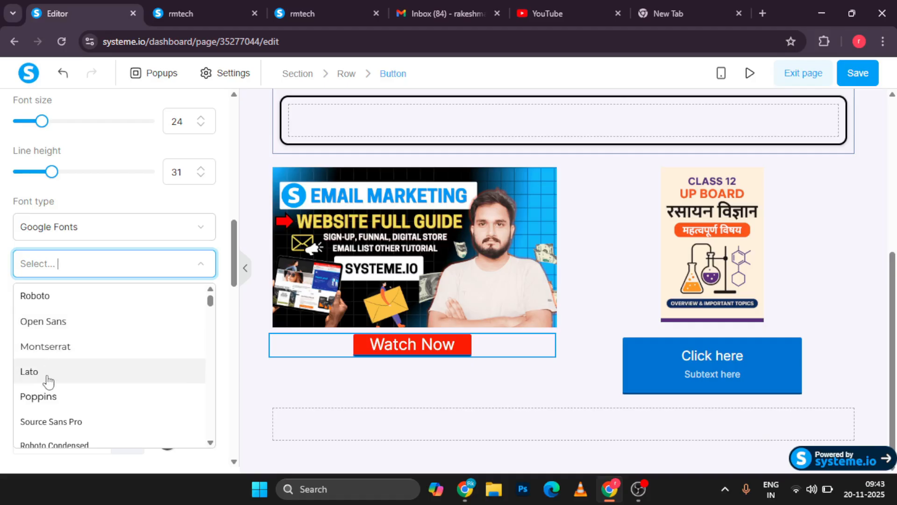
pyautogui.click(47, 397)
# Try the Bold 700 italic font style on the Watch Now button text.
pyautogui.scroll(-1, 108, 372)
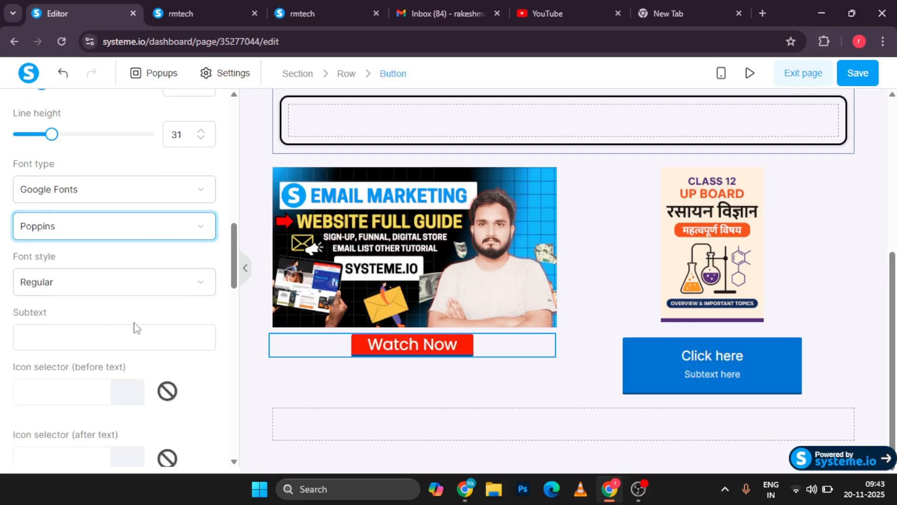
pyautogui.click(101, 288)
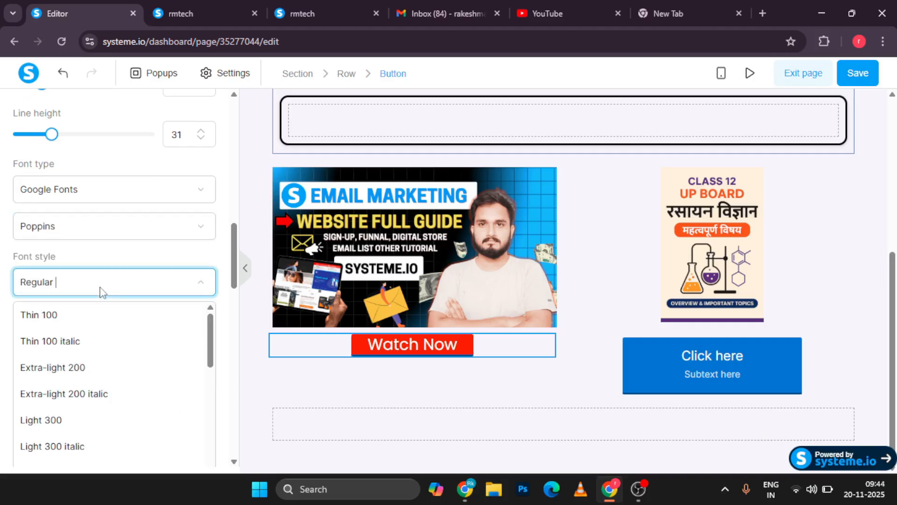
pyautogui.scroll(-5, 66, 411)
pyautogui.scroll(-2, 66, 411)
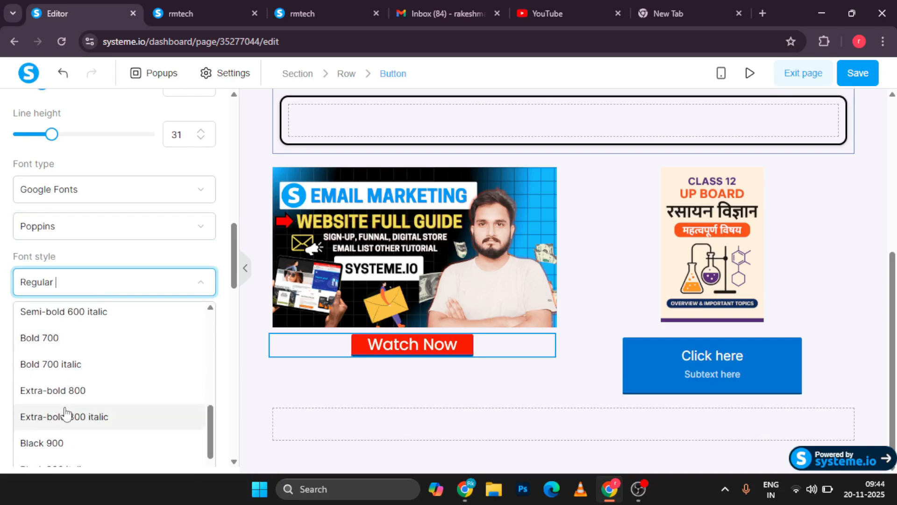
pyautogui.click(65, 364)
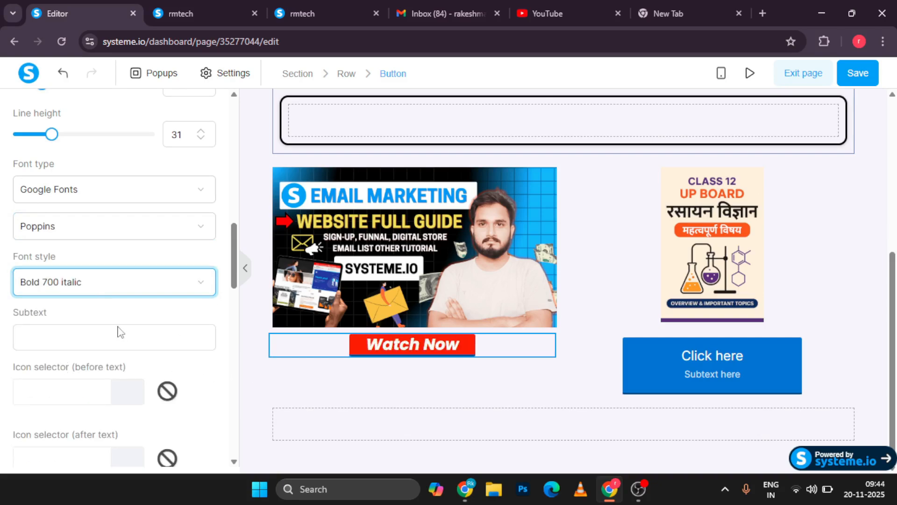
# Set the Watch Now button's font style to Bold 700.
pyautogui.click(140, 292)
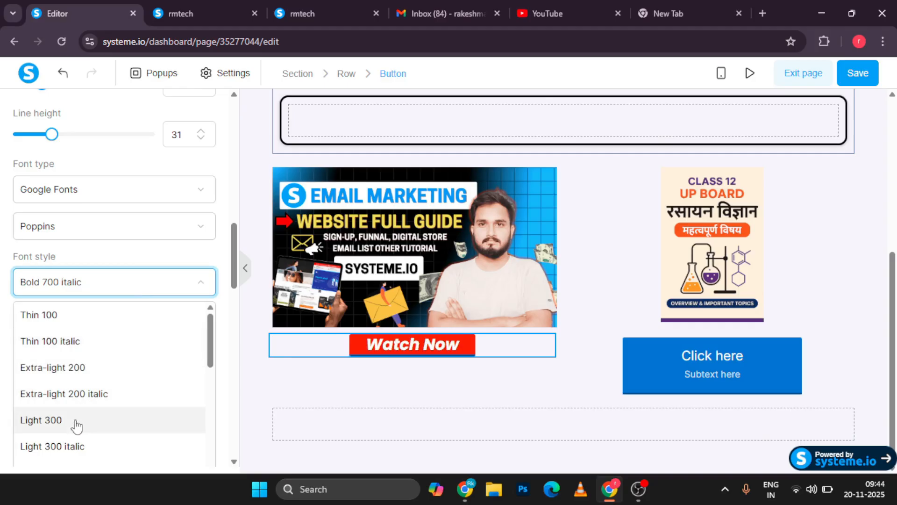
pyautogui.scroll(-3, 77, 423)
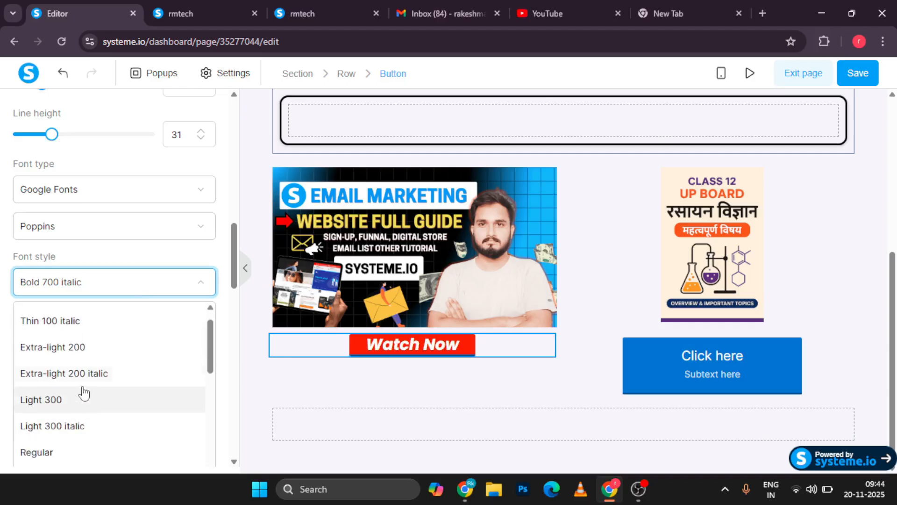
pyautogui.scroll(-3, 76, 410)
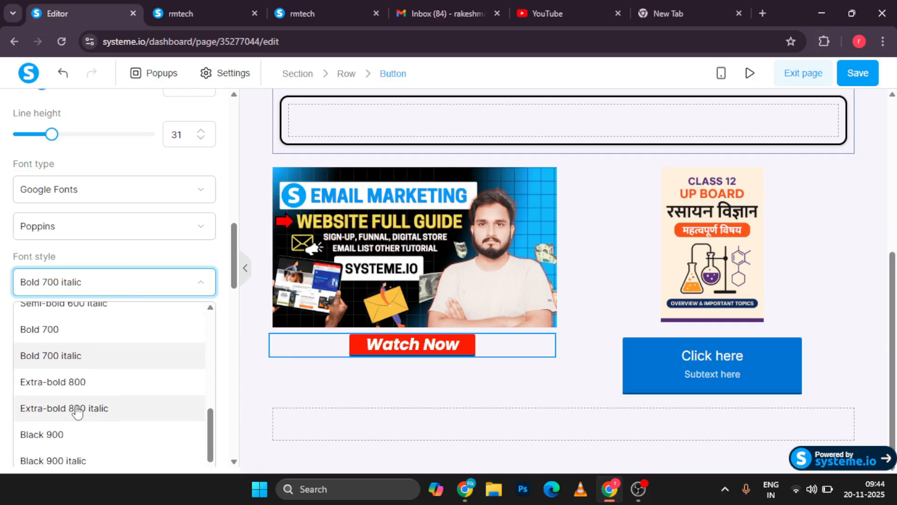
pyautogui.click(63, 333)
pyautogui.click(260, 394)
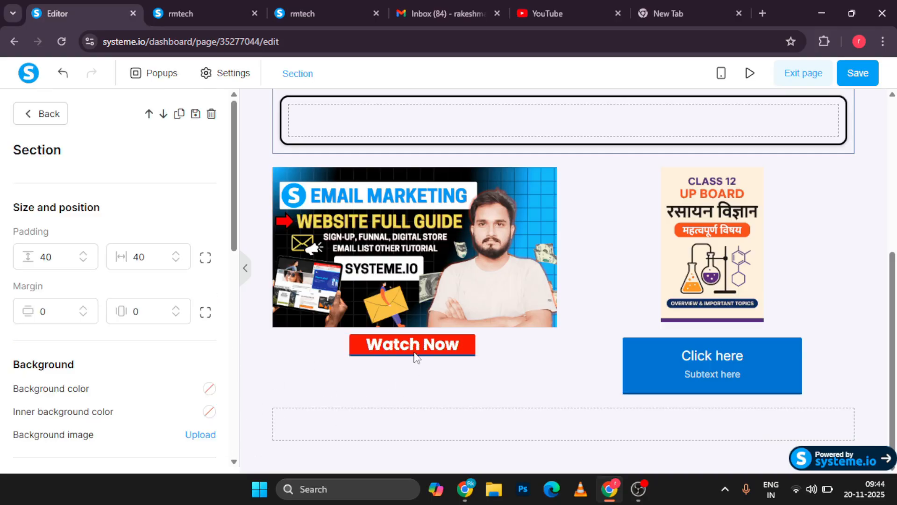
pyautogui.click(384, 354)
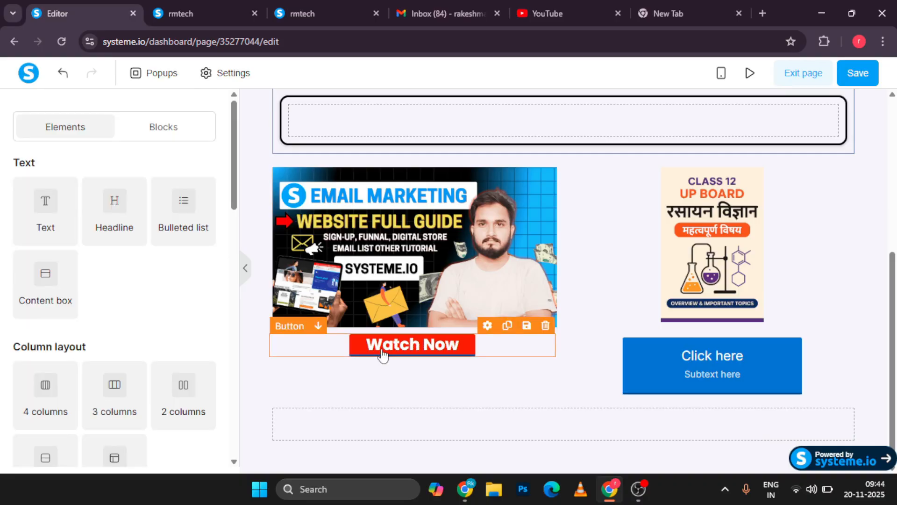
# Delete the placeholder Click here button under the Class 12 UP Board image.
pyautogui.click(673, 373)
pyautogui.click(849, 312)
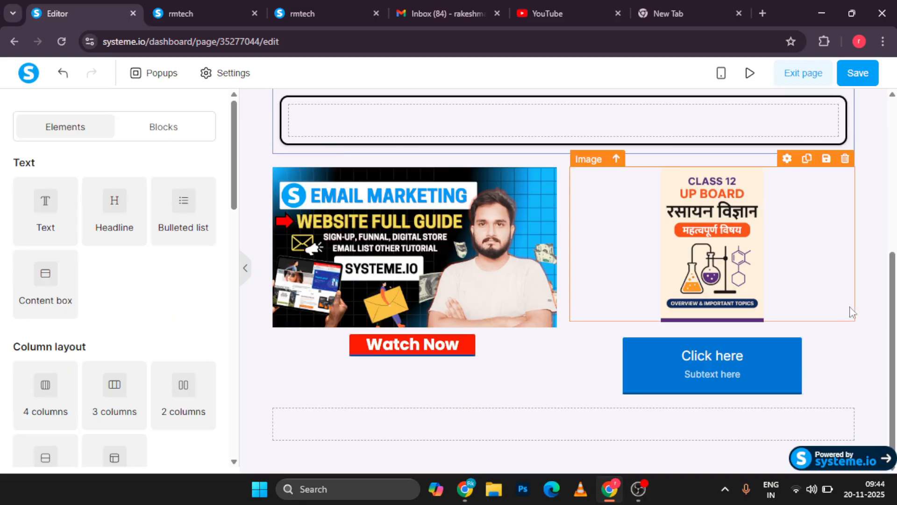
pyautogui.click(846, 328)
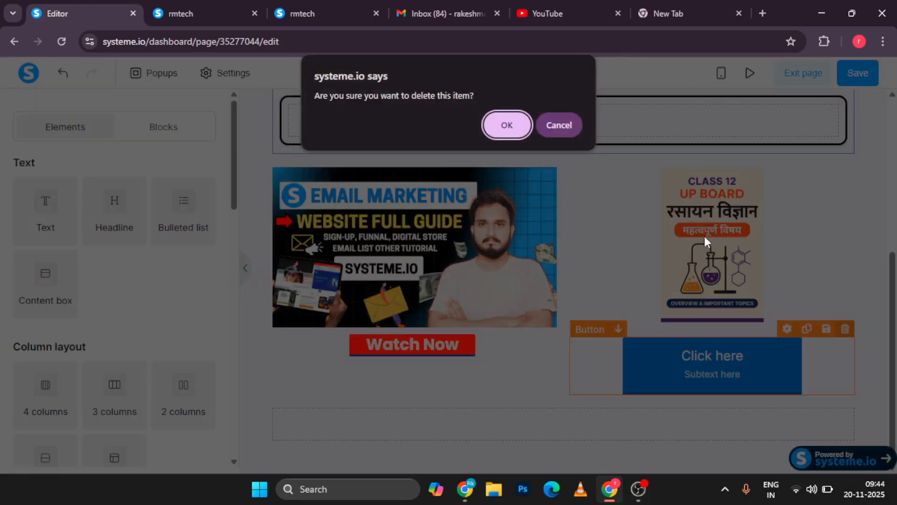
pyautogui.click(495, 121)
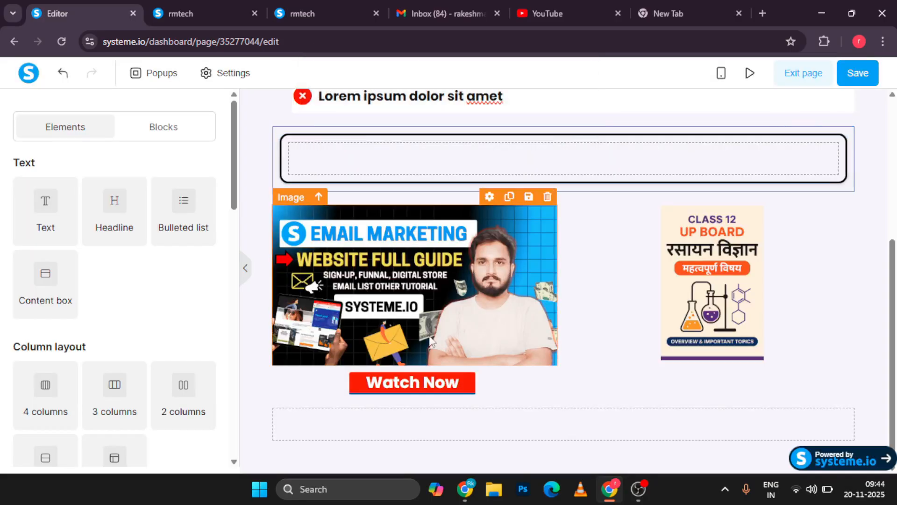
# Duplicate the Watch Now button and move the copy into the column under the Class 12 UP Board image.
pyautogui.click(403, 381)
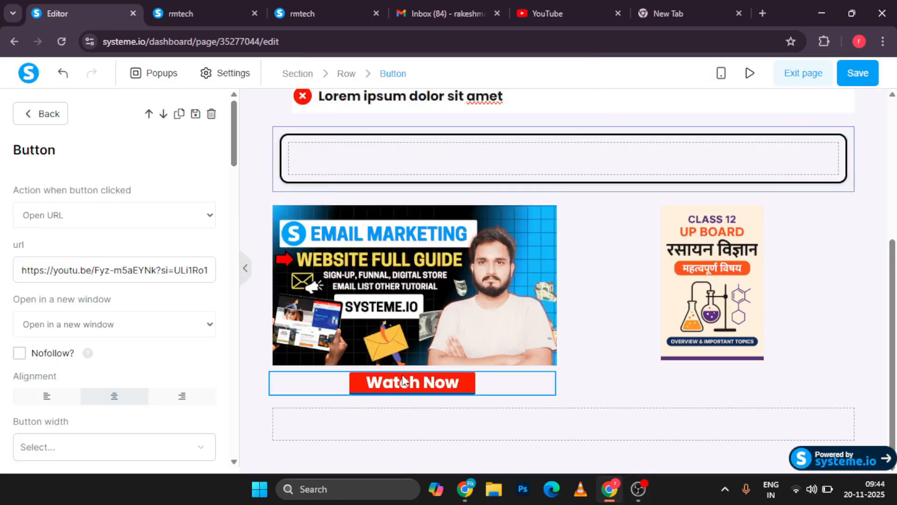
pyautogui.click(512, 437)
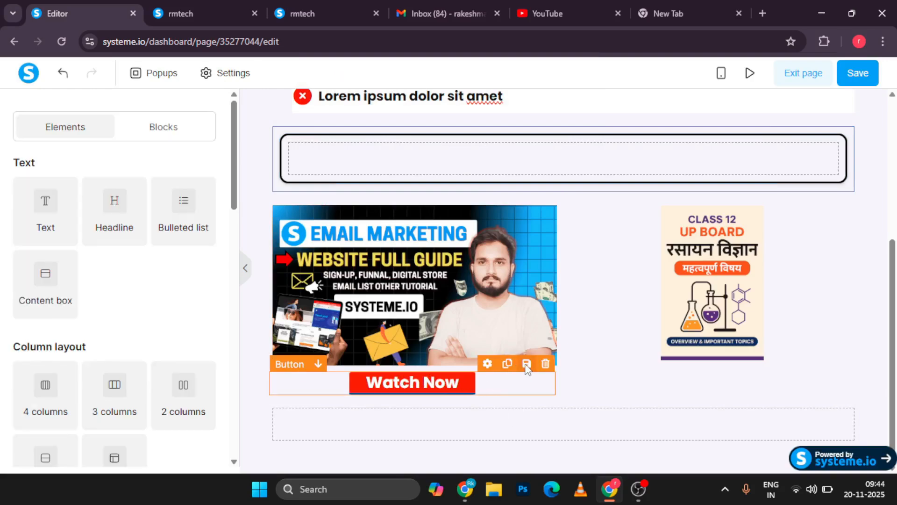
pyautogui.click(508, 365)
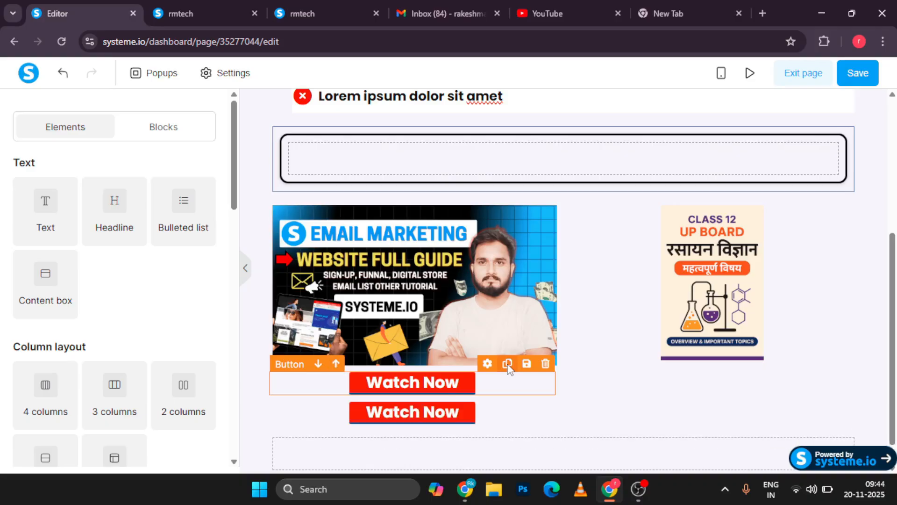
pyautogui.moveTo(414, 418); pyautogui.dragTo(706, 376)
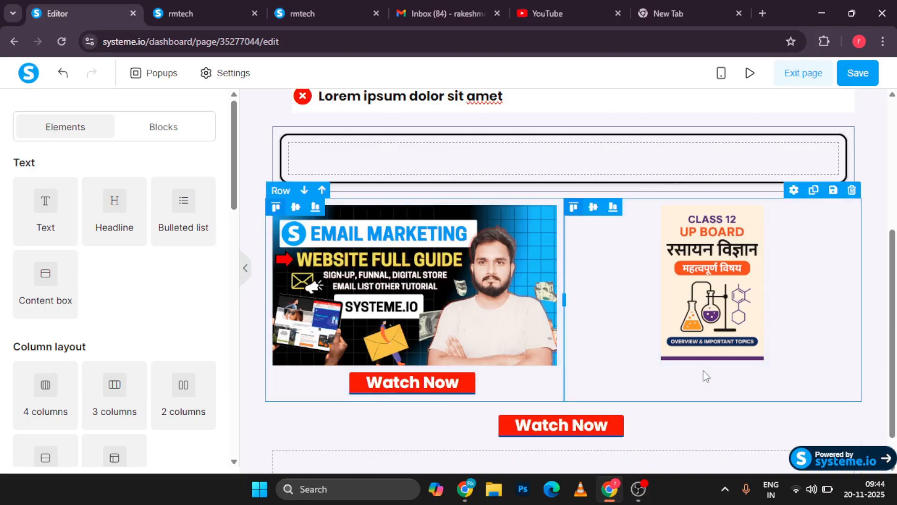
pyautogui.moveTo(561, 426); pyautogui.dragTo(731, 349)
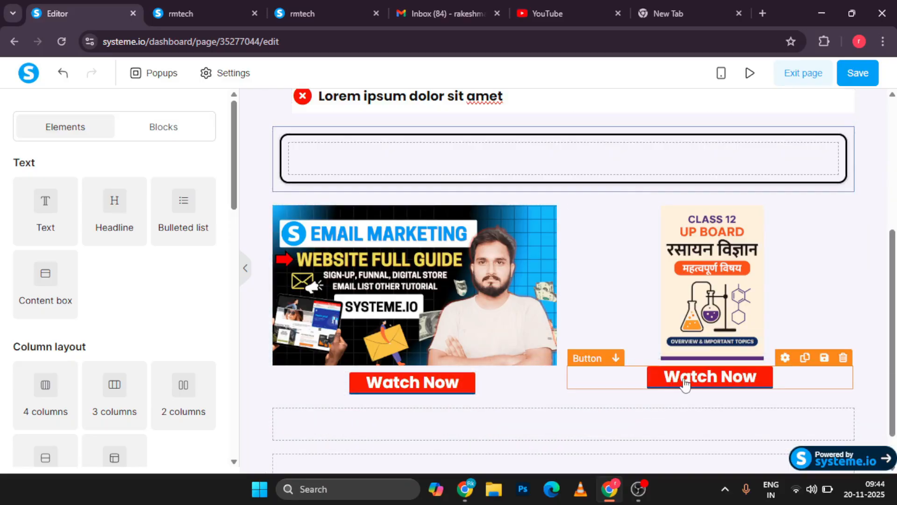
# Change the text of the copied button under the Class 12 UP Board image to "Buy Now".
pyautogui.click(685, 383)
pyautogui.click(685, 384)
pyautogui.click(786, 357)
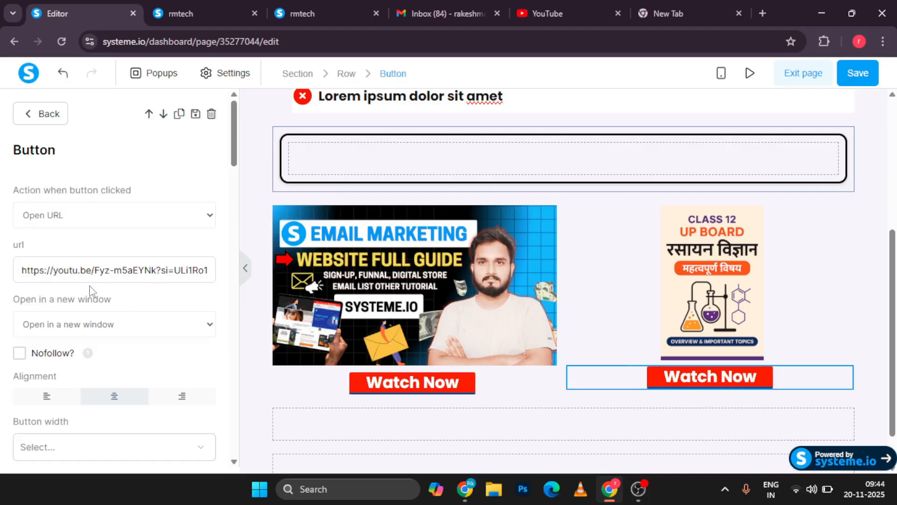
pyautogui.scroll(-13, 92, 291)
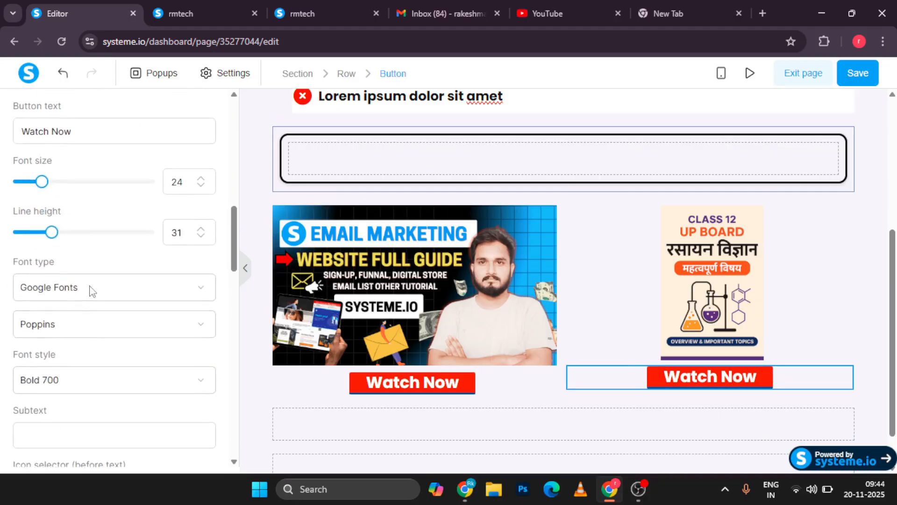
pyautogui.scroll(2, 92, 291)
pyautogui.moveTo(90, 210); pyautogui.dragTo(20, 203)
pyautogui.write('Buy Now')
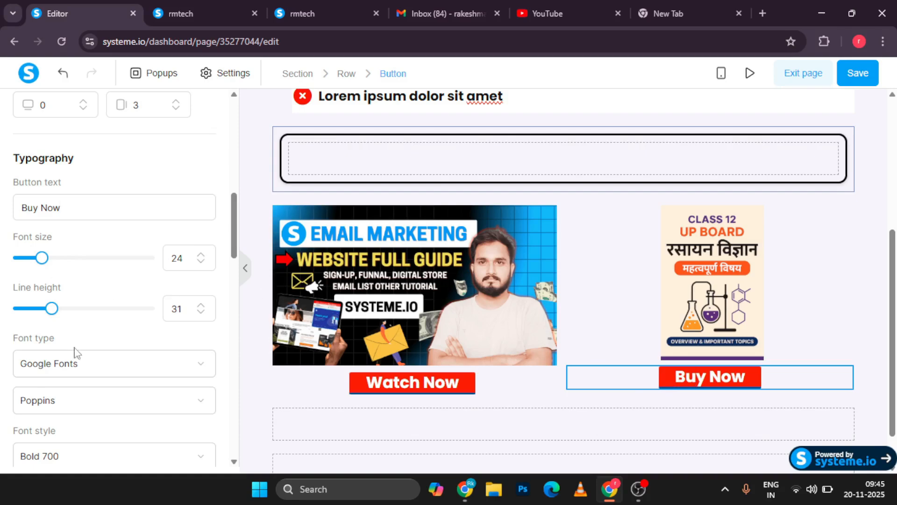
# Try pink and lavender background colors on the Buy Now button, and finish with solid red.
pyautogui.scroll(-9, 84, 402)
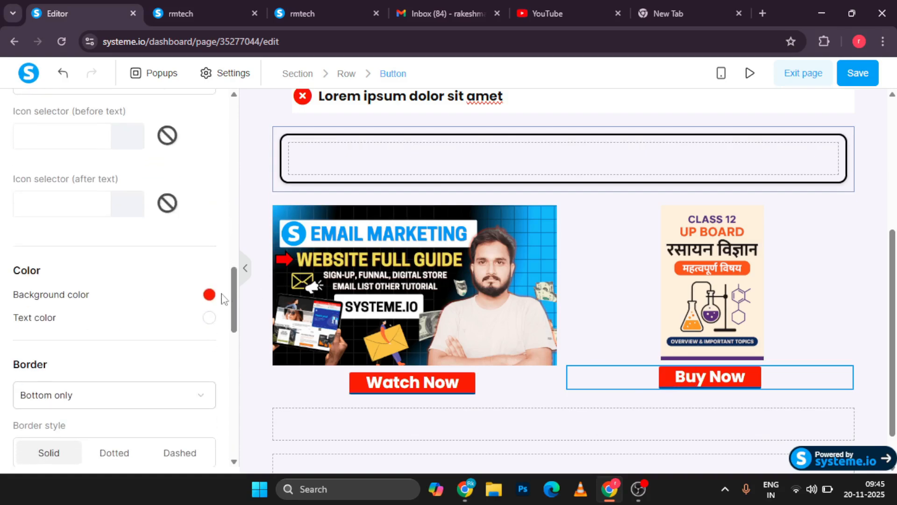
pyautogui.click(209, 295)
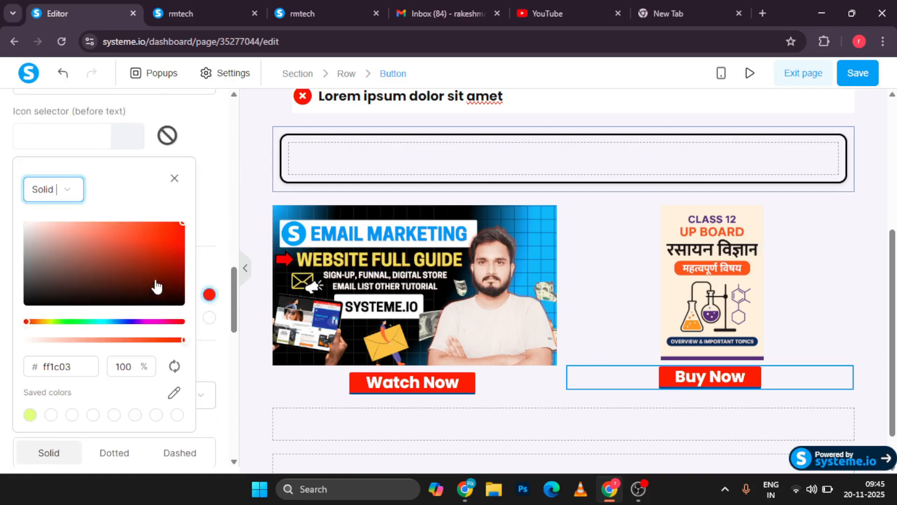
pyautogui.click(154, 322)
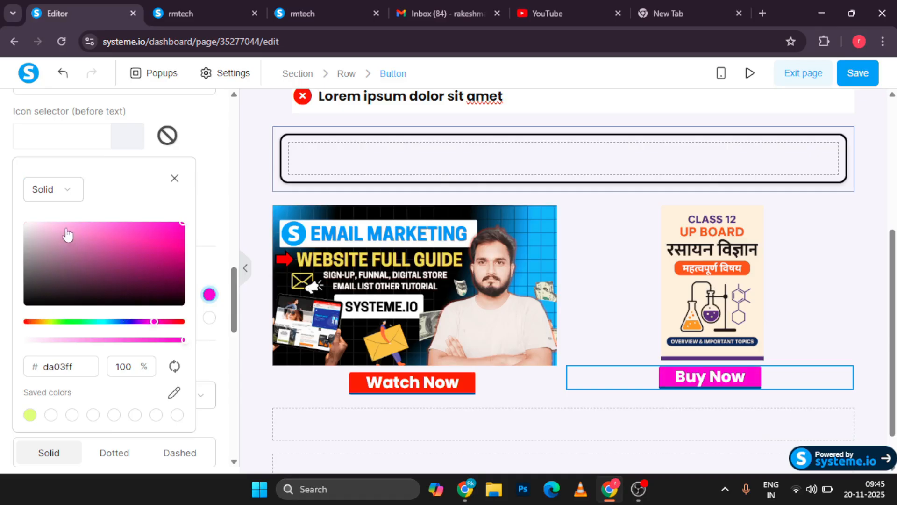
pyautogui.moveTo(68, 235); pyautogui.dragTo(39, 217)
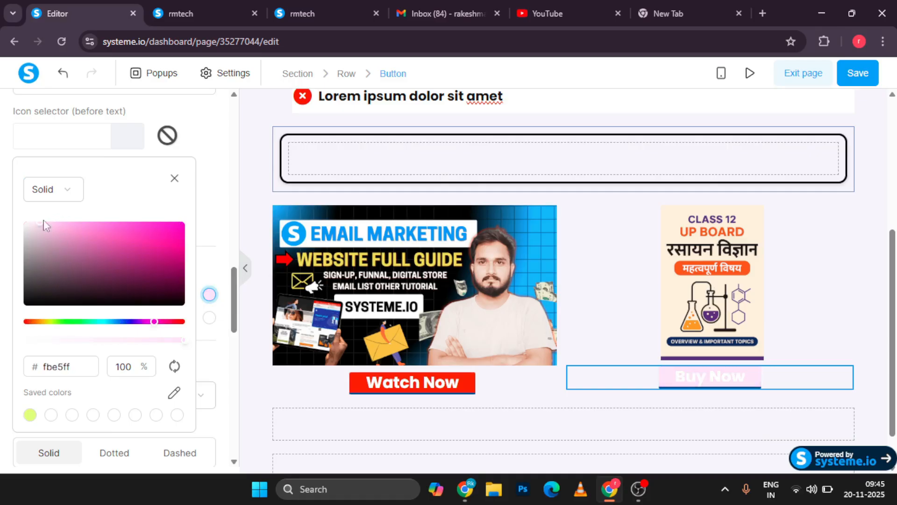
pyautogui.moveTo(45, 224); pyautogui.dragTo(53, 224)
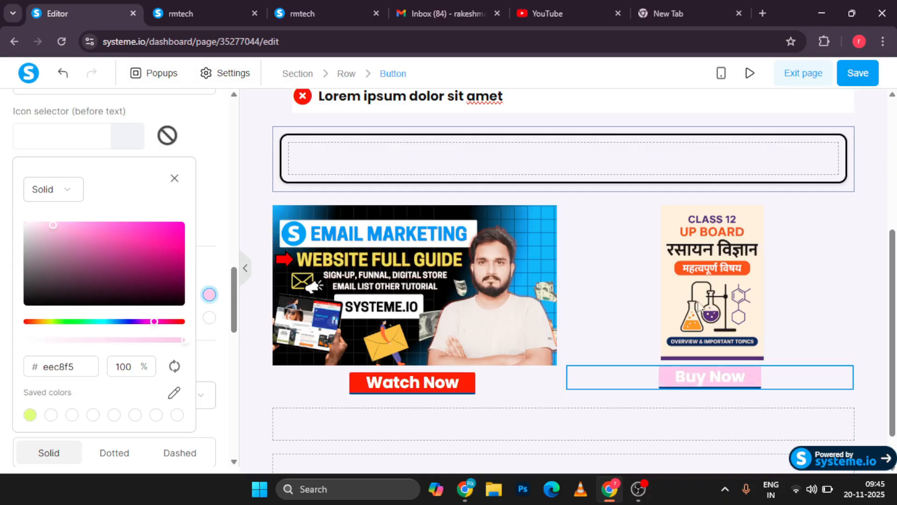
pyautogui.moveTo(152, 319); pyautogui.dragTo(137, 322)
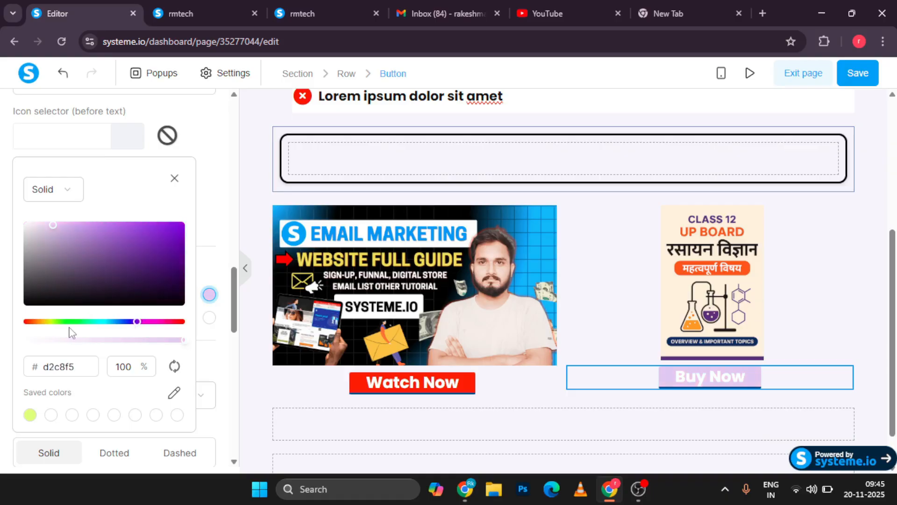
pyautogui.moveTo(69, 328); pyautogui.dragTo(34, 323)
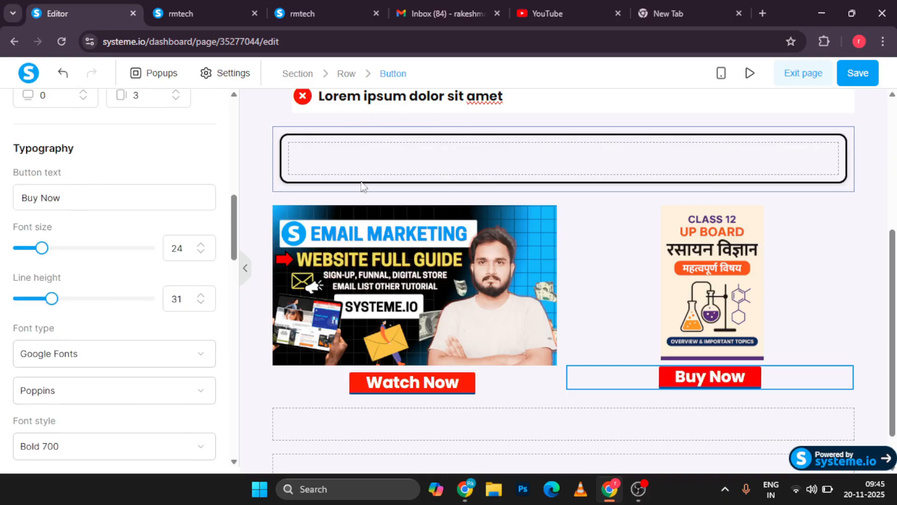
pyautogui.click(841, 285)
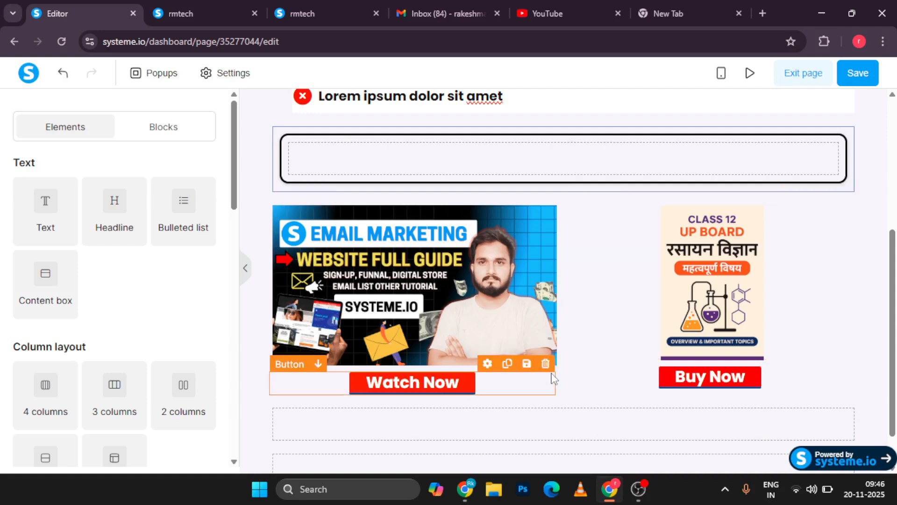
# Examine the action, link and alignment settings of the Watch Now and Buy Now buttons.
pyautogui.scroll(-2, 557, 375)
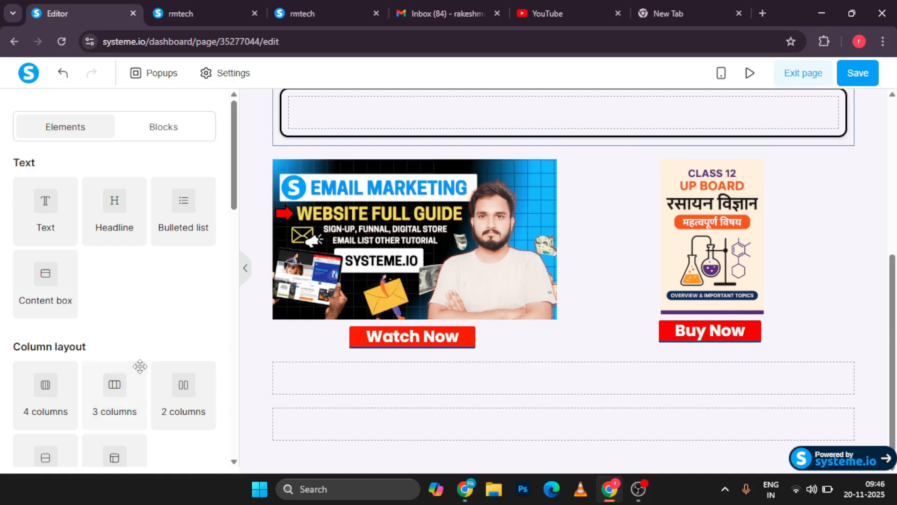
pyautogui.scroll(-3, 140, 367)
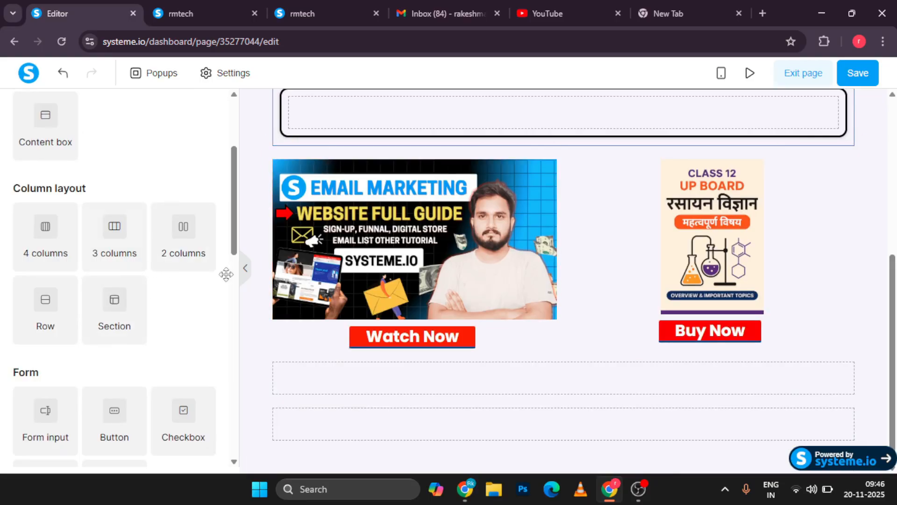
pyautogui.click(400, 340)
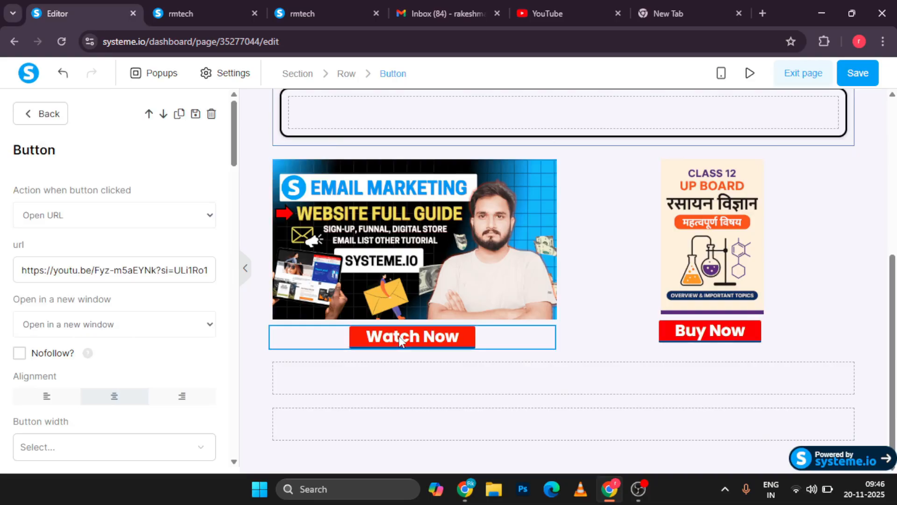
pyautogui.click(704, 359)
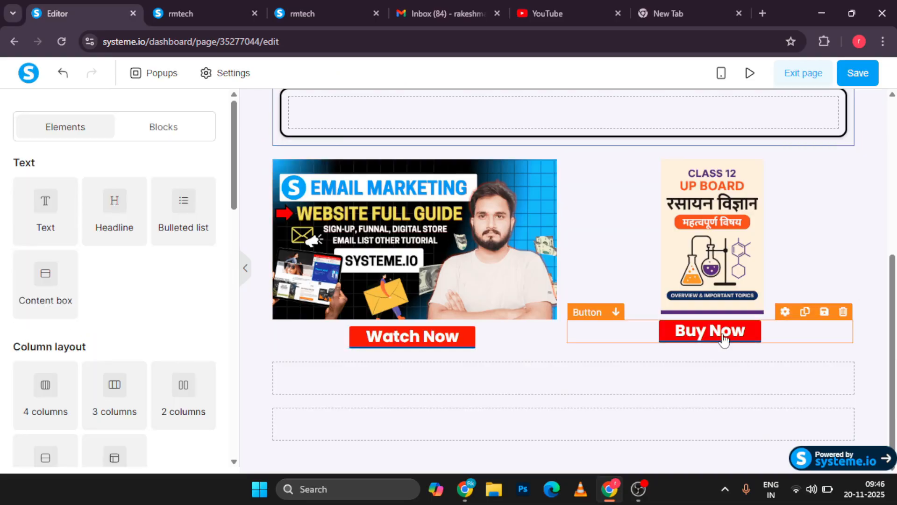
pyautogui.click(723, 339)
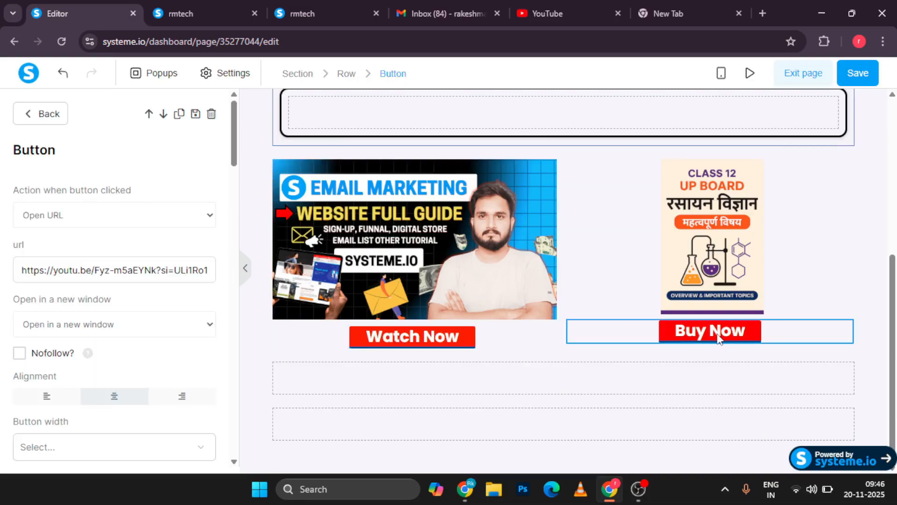
pyautogui.scroll(-2, 131, 352)
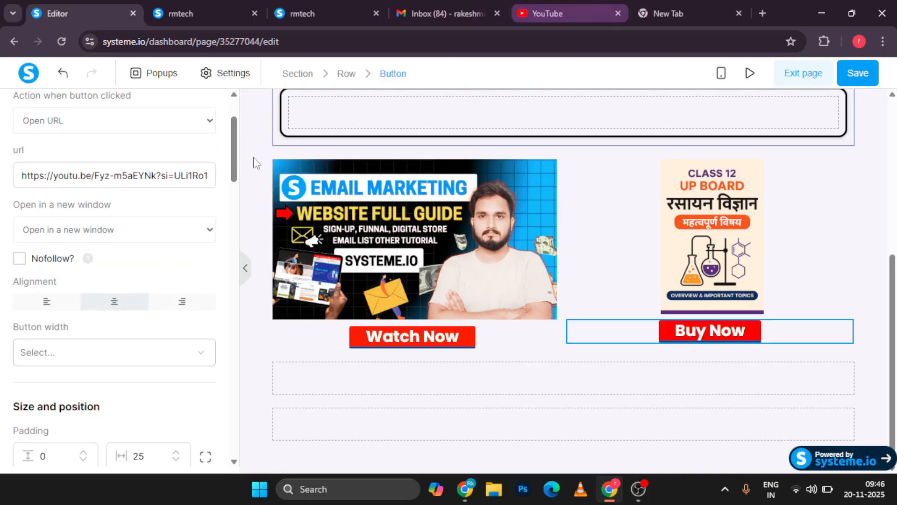
pyautogui.scroll(-1, 101, 313)
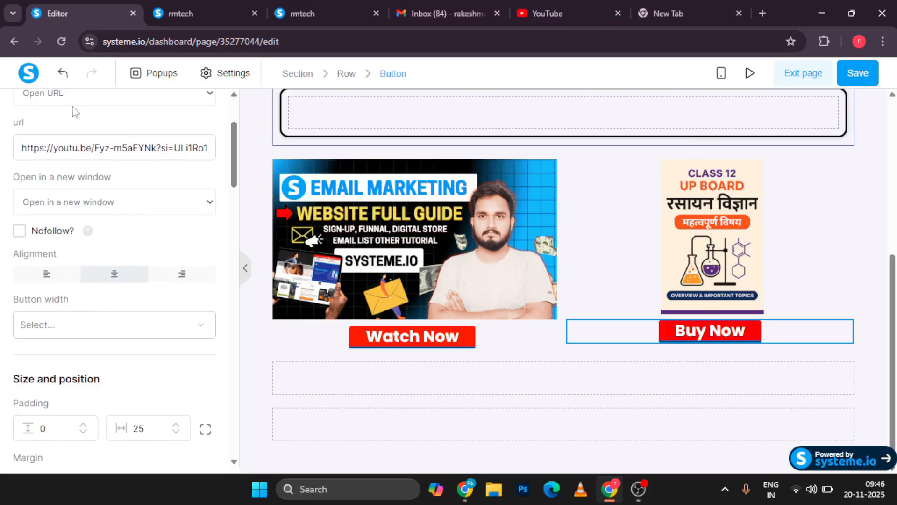
pyautogui.scroll(3, 72, 113)
pyautogui.click(31, 125)
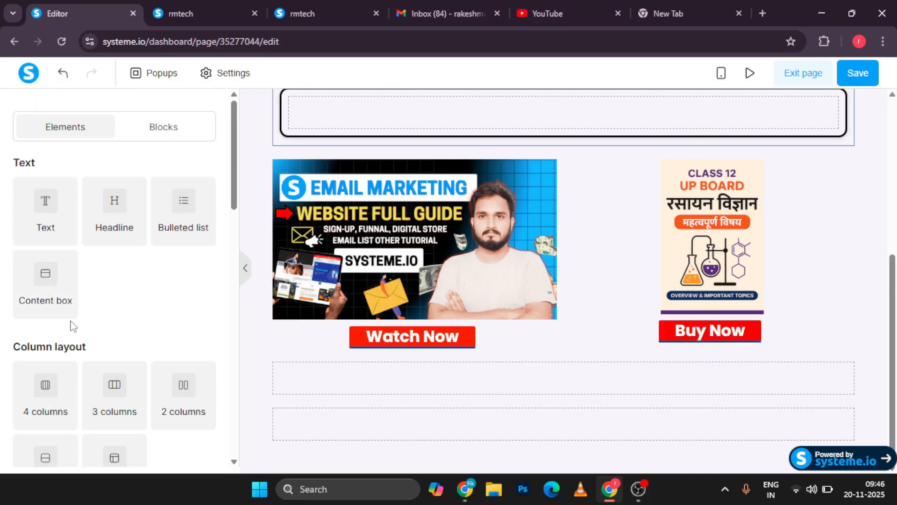
# Add a form input field below the empty rows at the end of the page and view its settings.
pyautogui.scroll(-5, 72, 324)
pyautogui.scroll(-2, 74, 315)
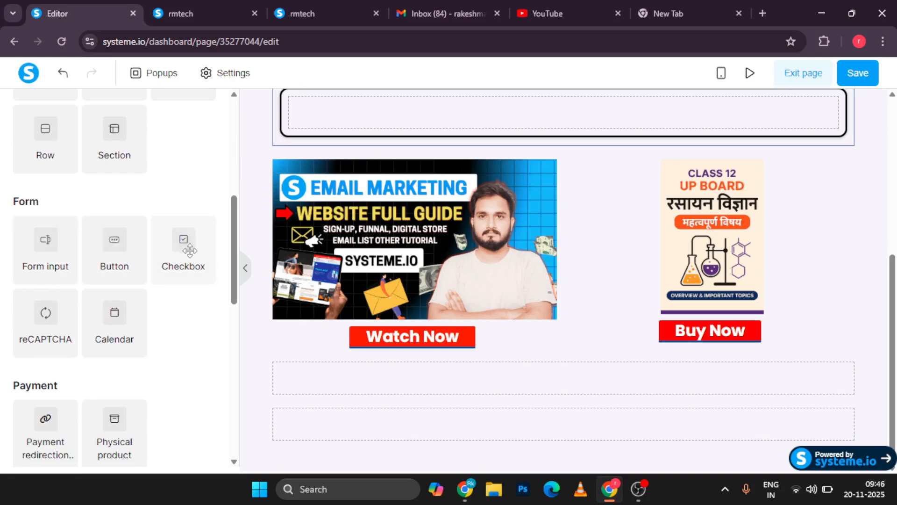
pyautogui.click(34, 248)
pyautogui.scroll(-3, 194, 380)
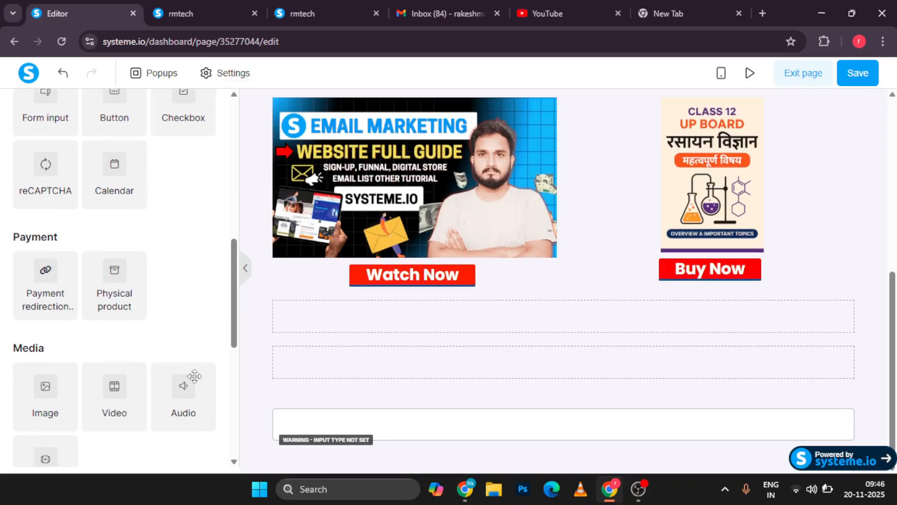
pyautogui.click(350, 437)
pyautogui.click(348, 435)
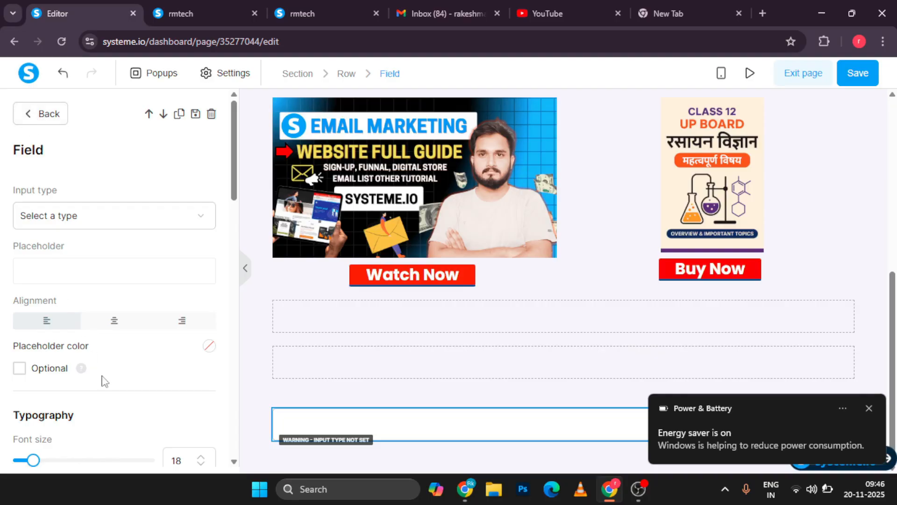
pyautogui.scroll(-5, 85, 371)
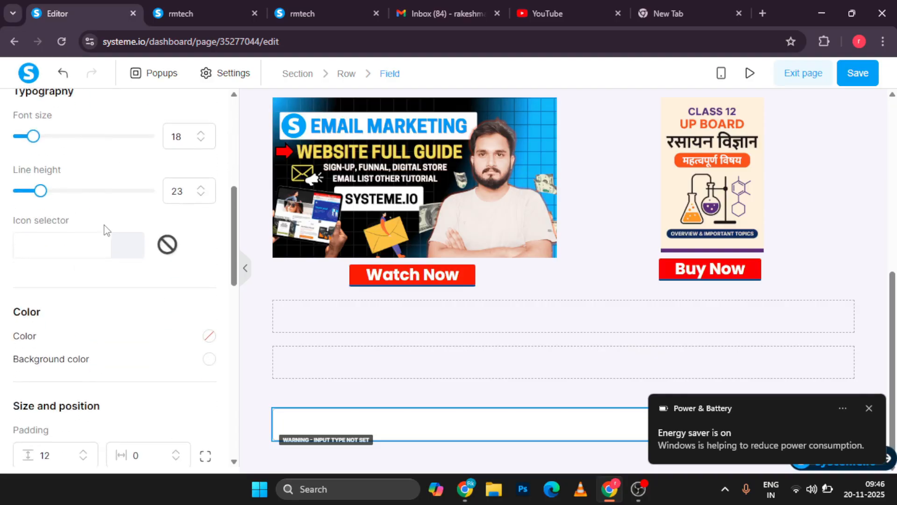
pyautogui.scroll(5, 104, 229)
pyautogui.click(23, 117)
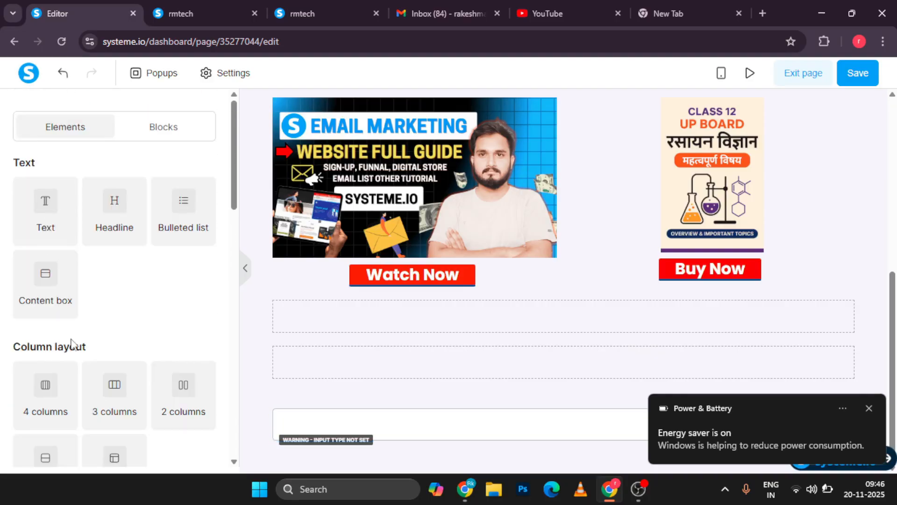
# Add an email consent checkbox below the form input field and view its settings.
pyautogui.scroll(-8, 71, 343)
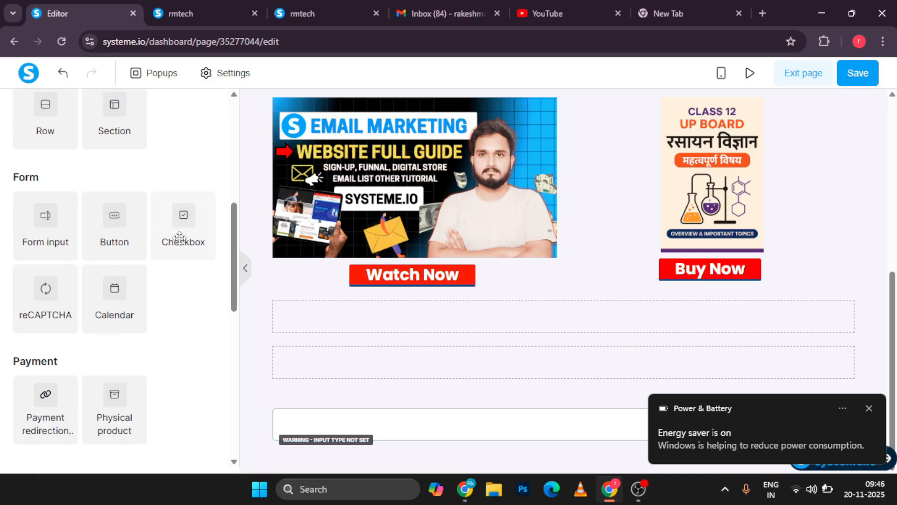
pyautogui.click(179, 237)
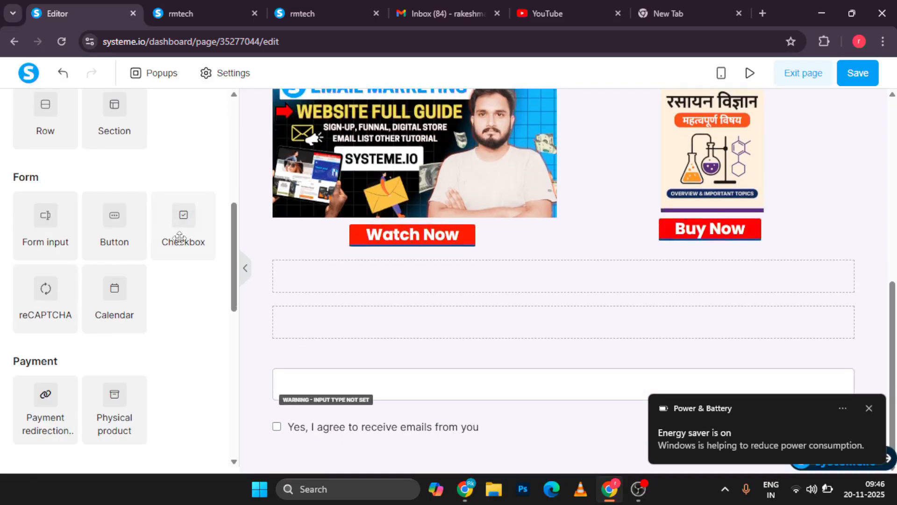
pyautogui.click(279, 427)
pyautogui.click(279, 427)
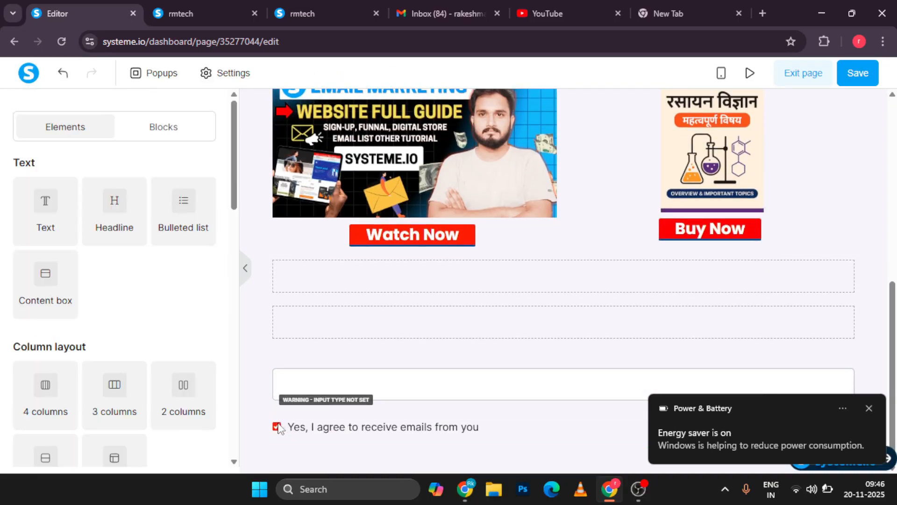
pyautogui.click(279, 428)
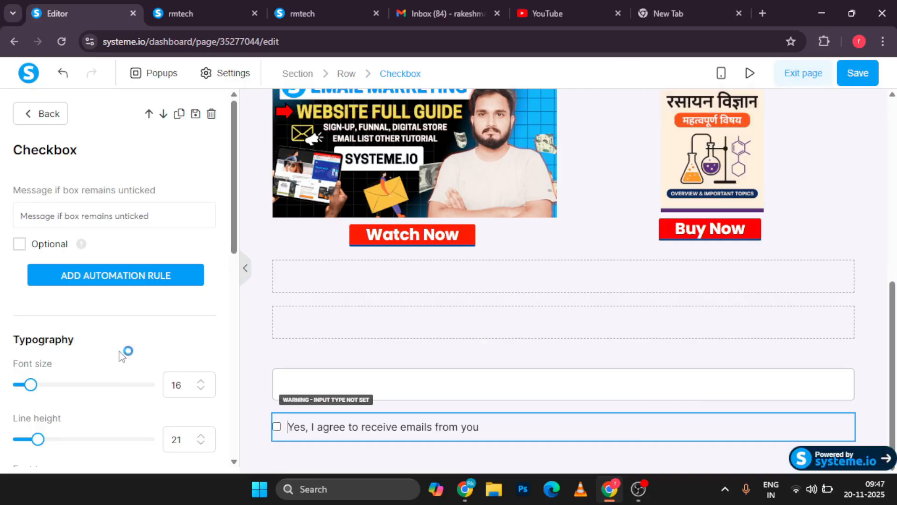
pyautogui.click(49, 115)
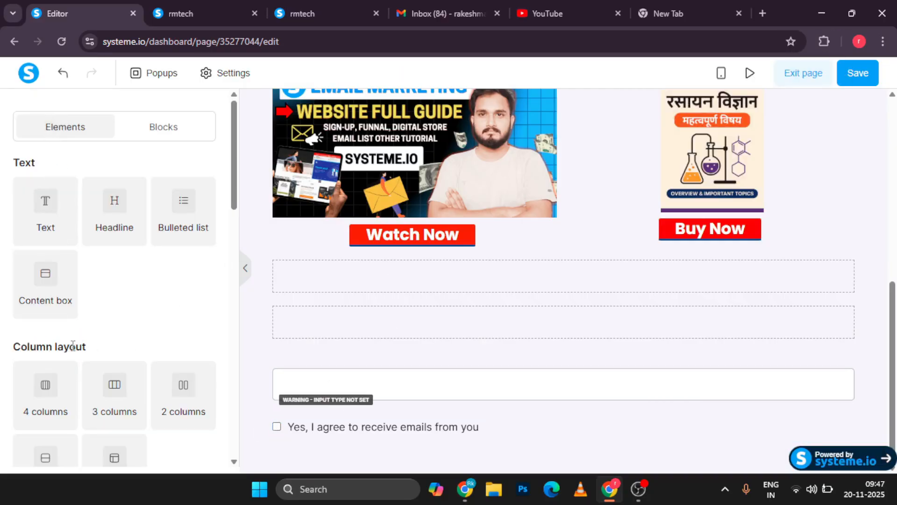
# Add a reCAPTCHA element below the email consent checkbox.
pyautogui.scroll(-2, 72, 346)
pyautogui.scroll(-3, 80, 381)
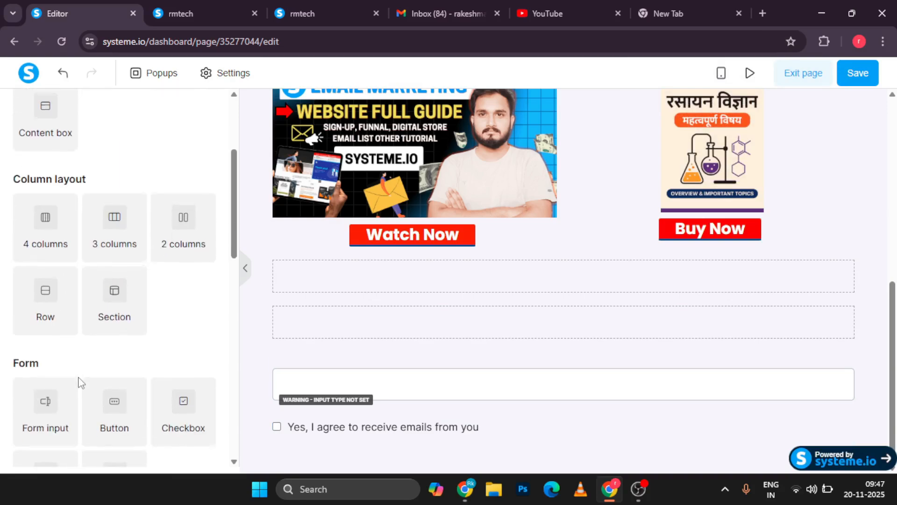
pyautogui.scroll(-2, 80, 381)
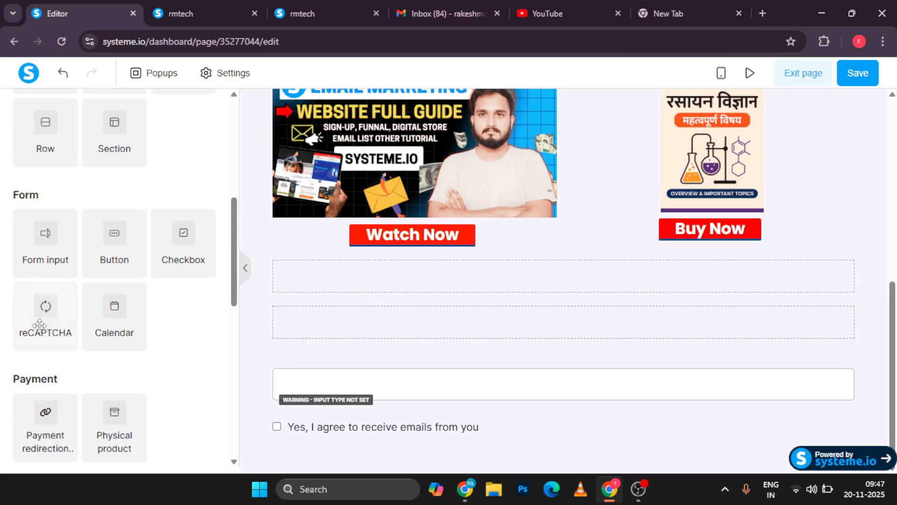
pyautogui.moveTo(42, 323); pyautogui.dragTo(369, 416)
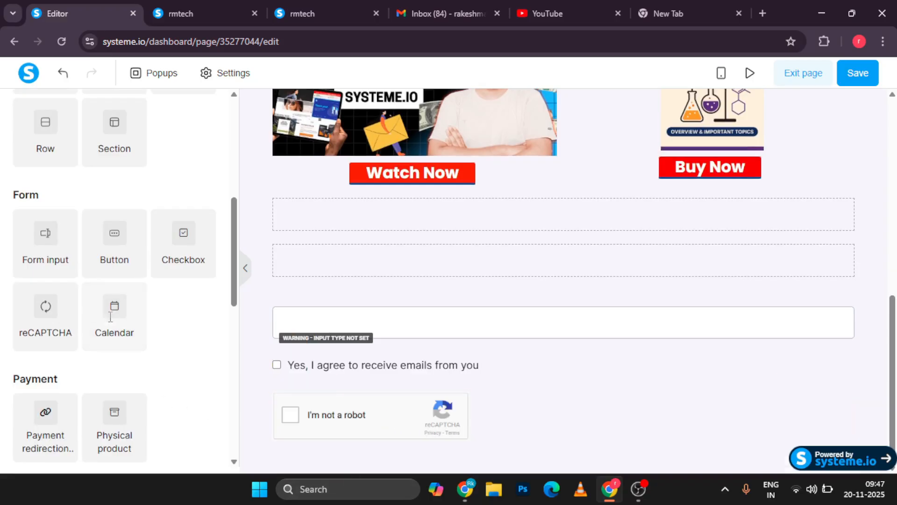
# Add a Calendar element to the form area at the end of the page and look through its settings.
pyautogui.moveTo(110, 317); pyautogui.dragTo(273, 380)
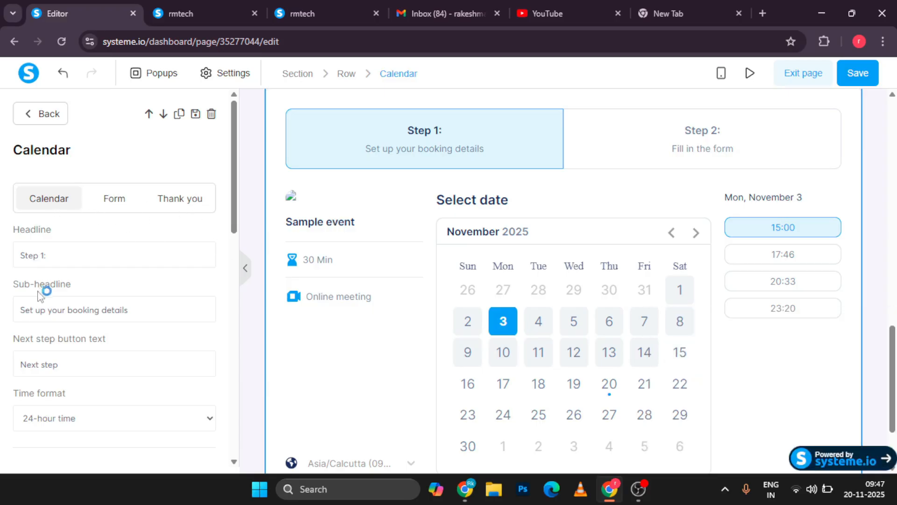
pyautogui.scroll(-2, 84, 381)
pyautogui.scroll(-4, 77, 366)
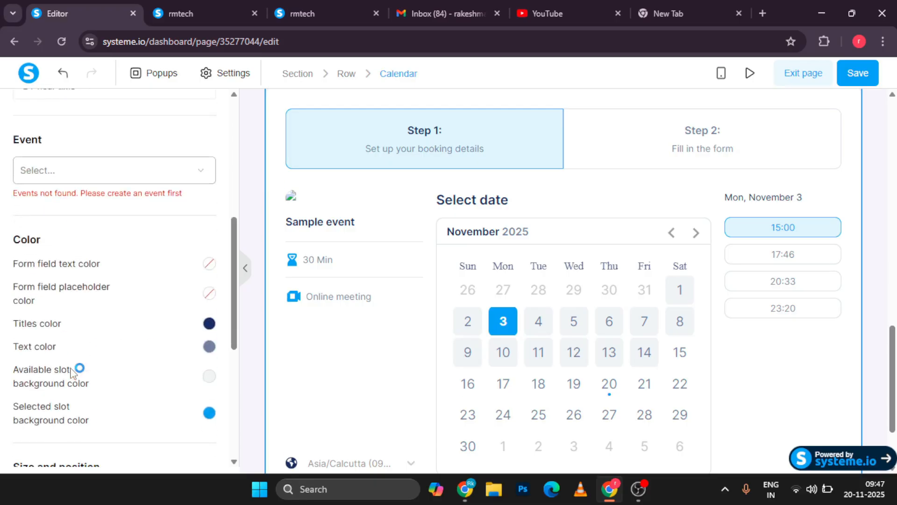
# Set the calendar's vertical and horizontal padding to 10 each.
pyautogui.scroll(-5, 90, 321)
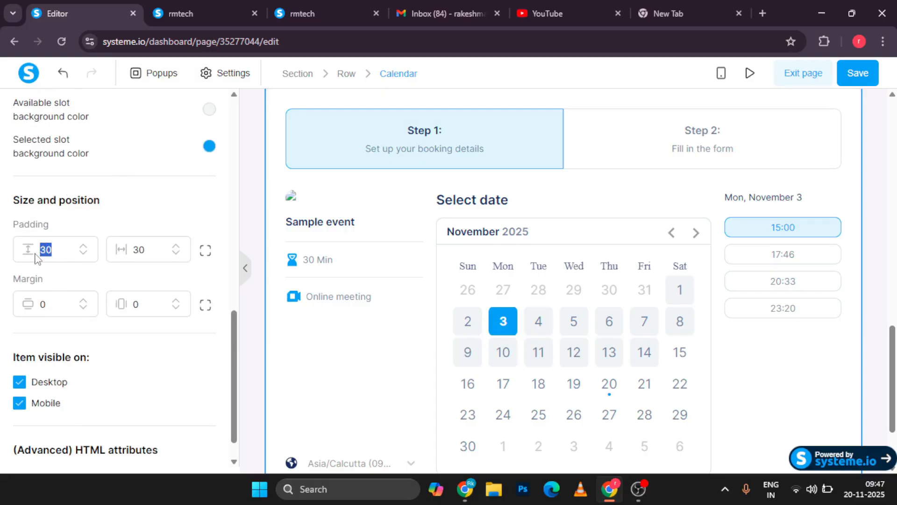
pyautogui.write('10')
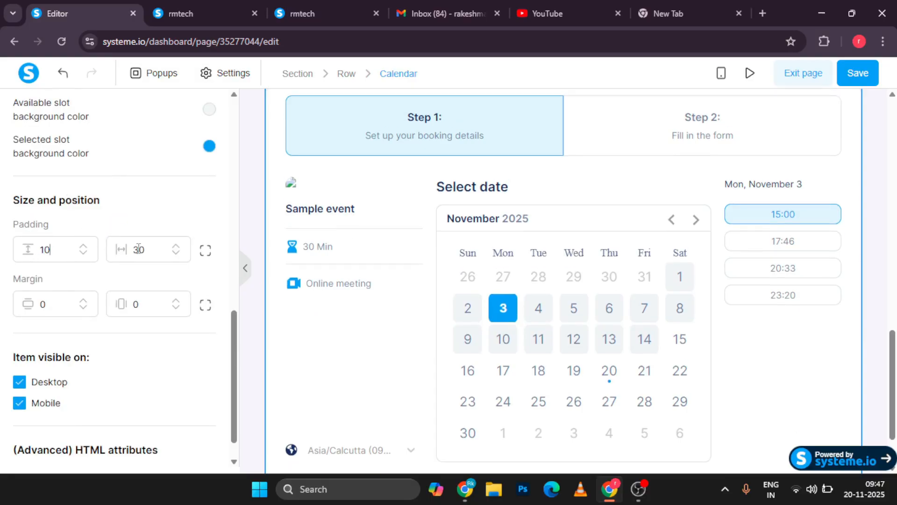
pyautogui.moveTo(149, 250); pyautogui.dragTo(129, 249)
pyautogui.write('10')
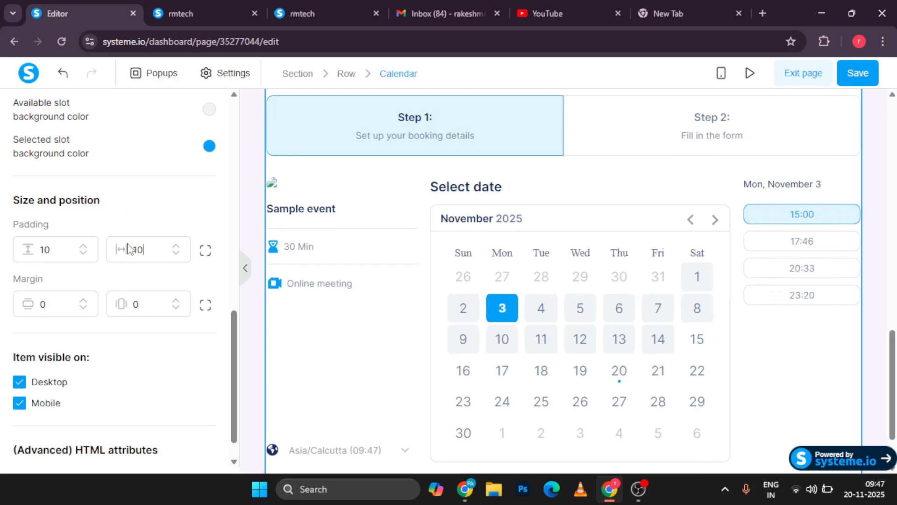
# Raise the calendar's vertical margin to 7.
pyautogui.click(84, 303)
pyautogui.click(84, 302)
pyautogui.click(84, 302)
pyautogui.click(84, 303)
pyautogui.click(84, 303)
pyautogui.click(85, 303)
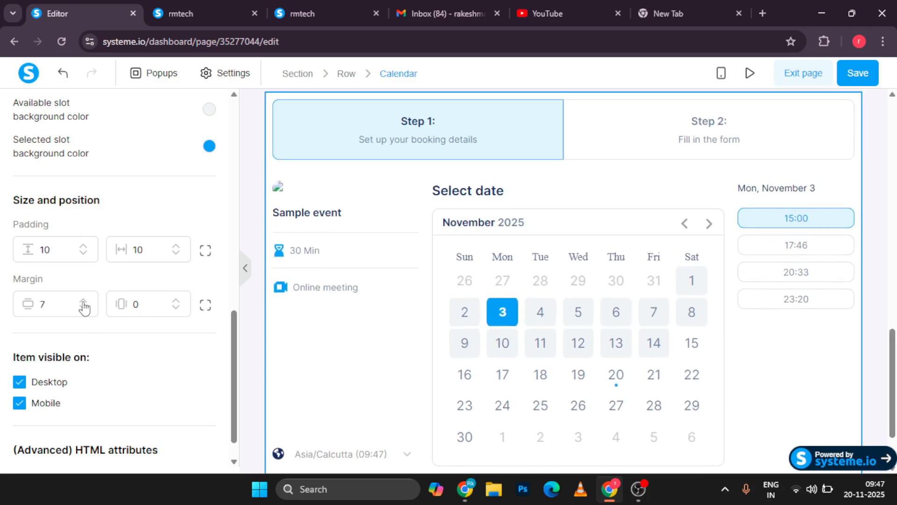
# Review the calendar's remaining settings, including its booking form step and thank-you view.
pyautogui.scroll(-1, 145, 339)
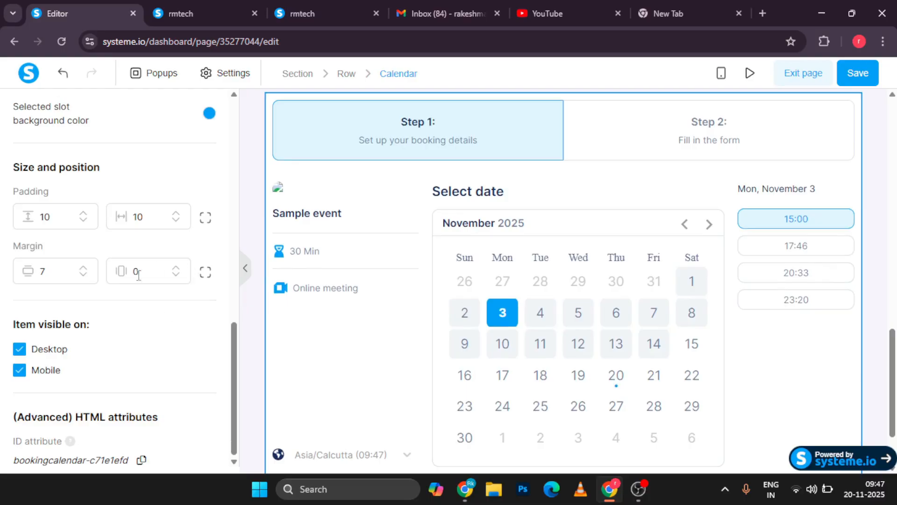
pyautogui.scroll(15, 91, 361)
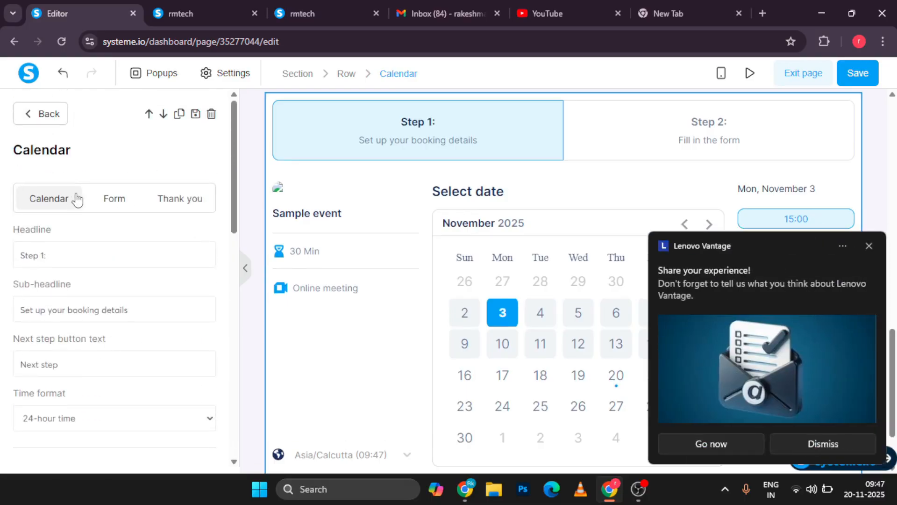
pyautogui.click(98, 200)
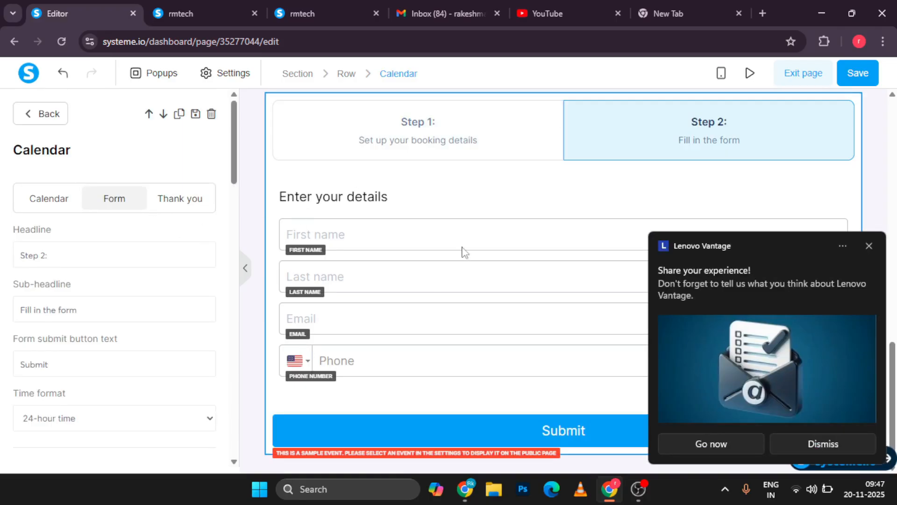
pyautogui.click(177, 210)
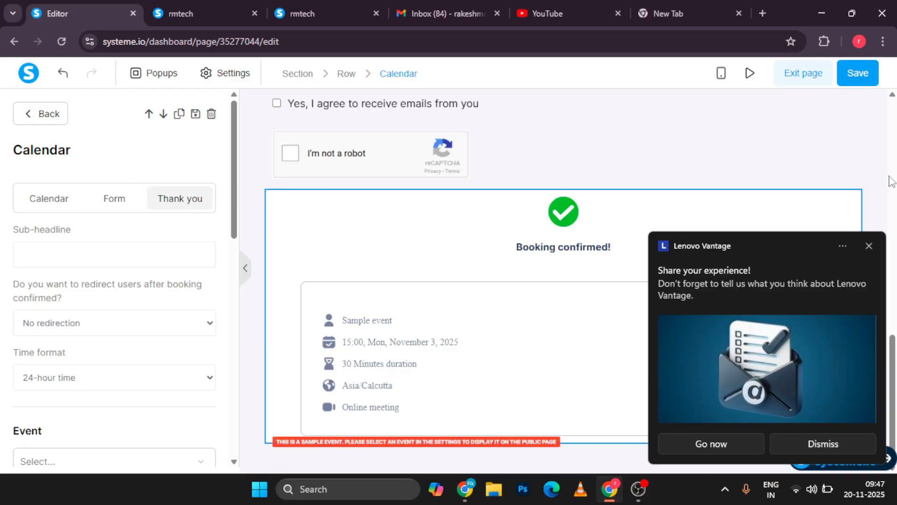
# Delete the Calendar element and the empty row that contained it at the end of the page.
pyautogui.click(811, 151)
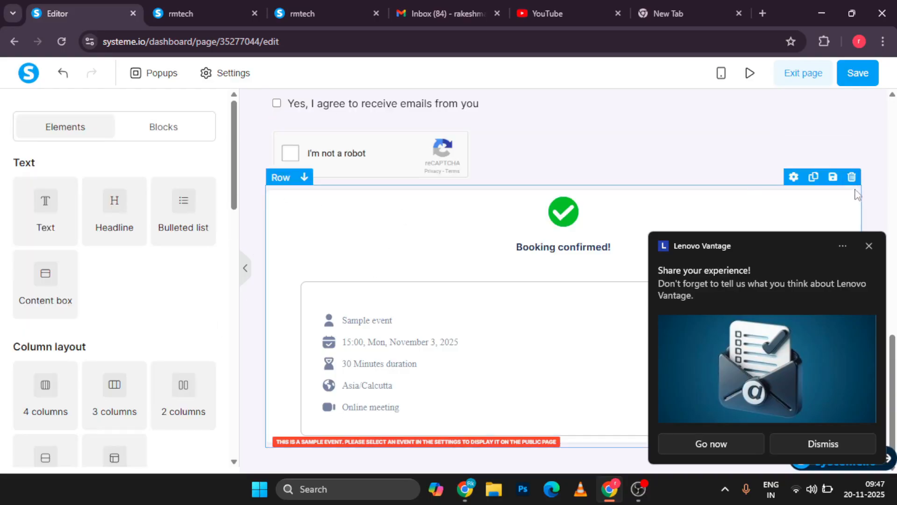
pyautogui.click(851, 181)
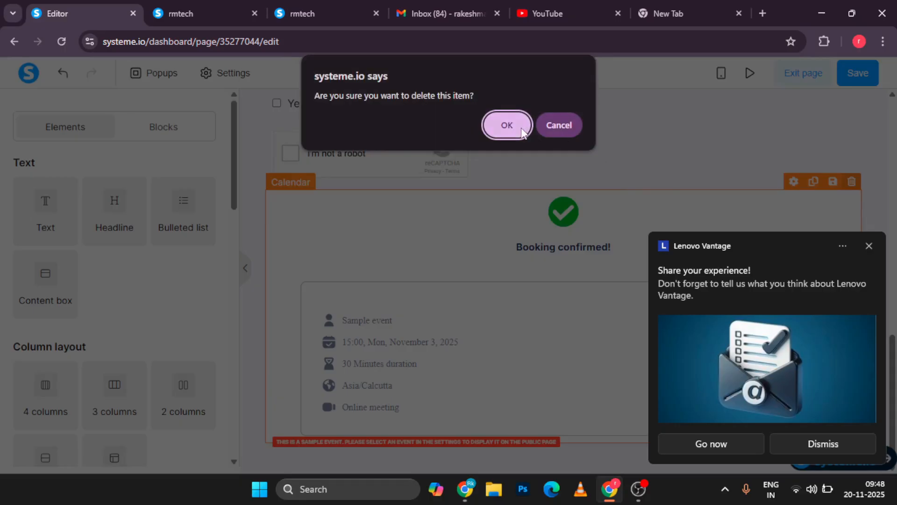
pyautogui.press('Return')
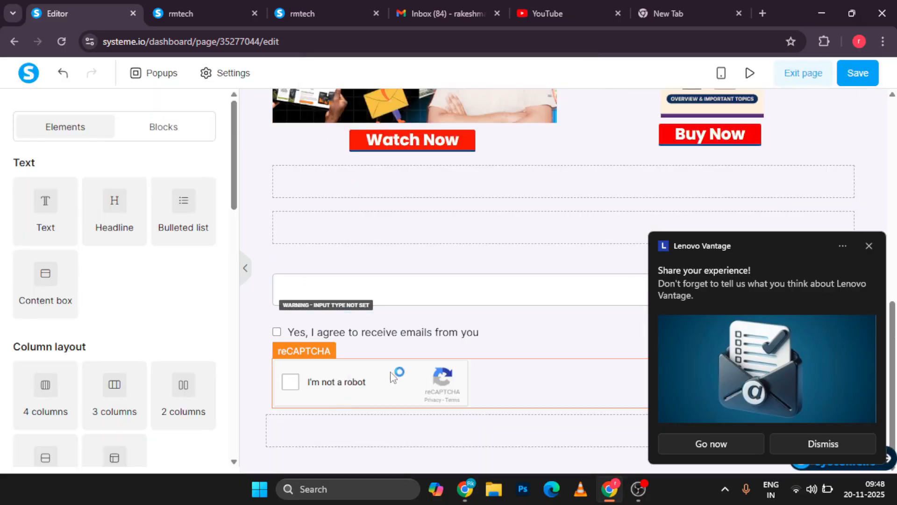
pyautogui.click(869, 247)
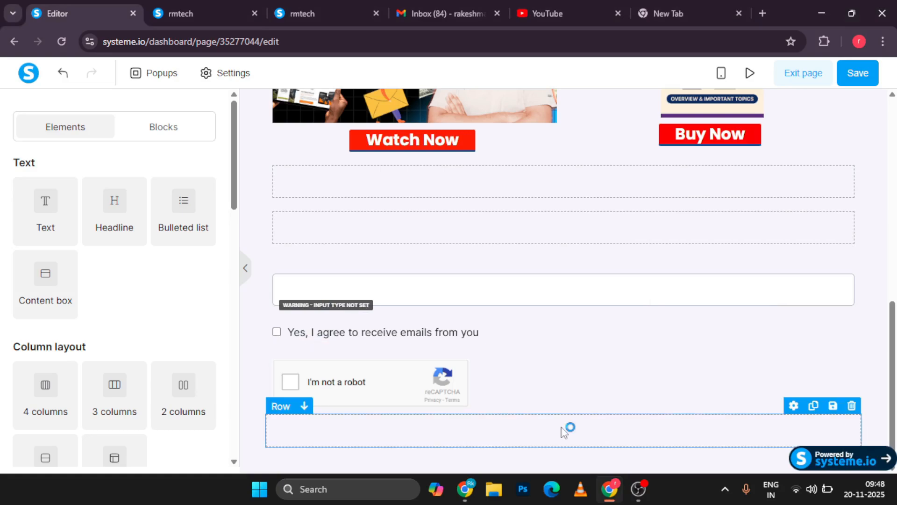
pyautogui.click(852, 407)
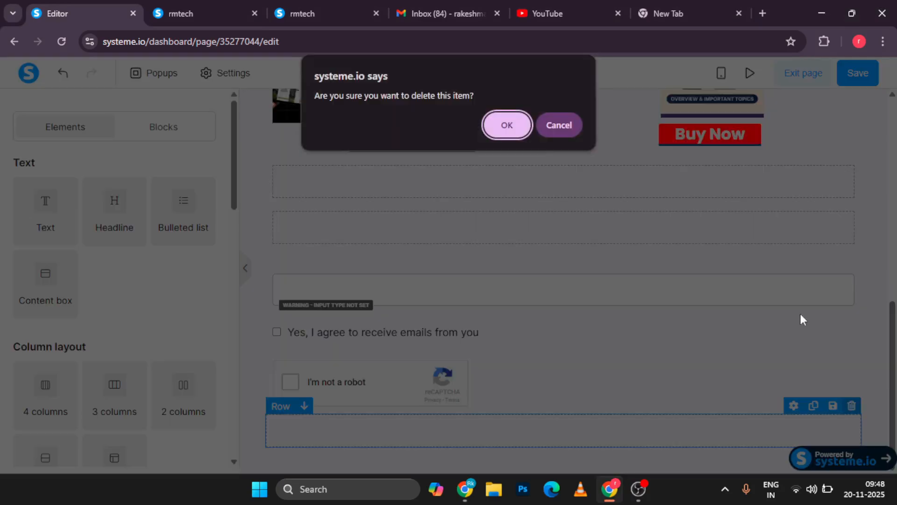
pyautogui.click(509, 126)
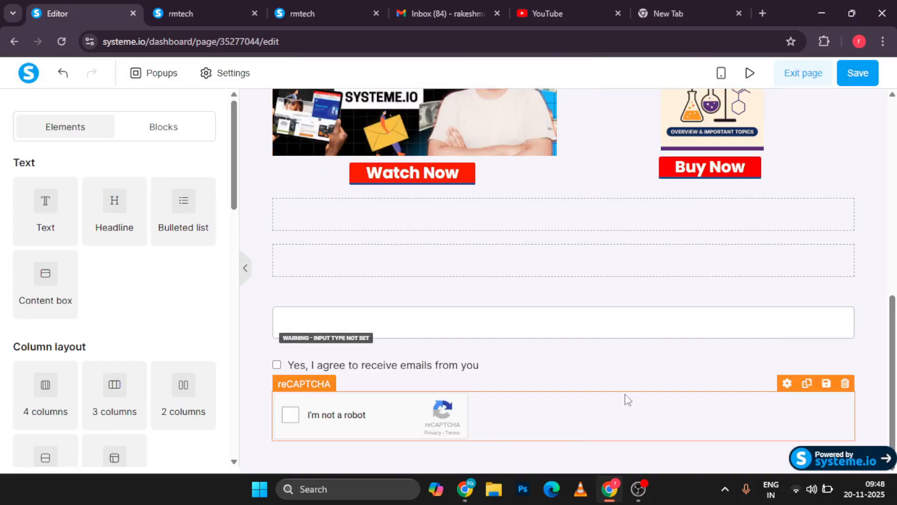
# Delete the reCAPTCHA element and its empty row below the email consent checkbox.
pyautogui.click(844, 384)
pyautogui.click(505, 123)
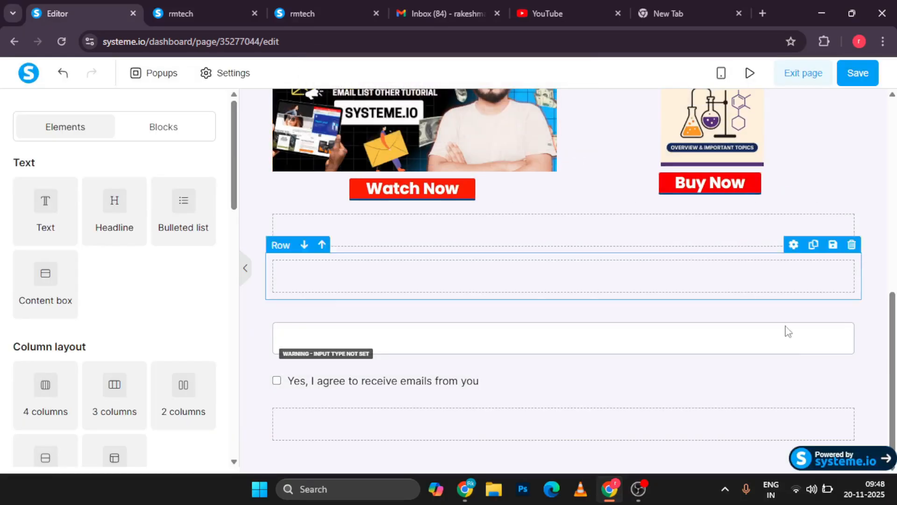
pyautogui.click(851, 392)
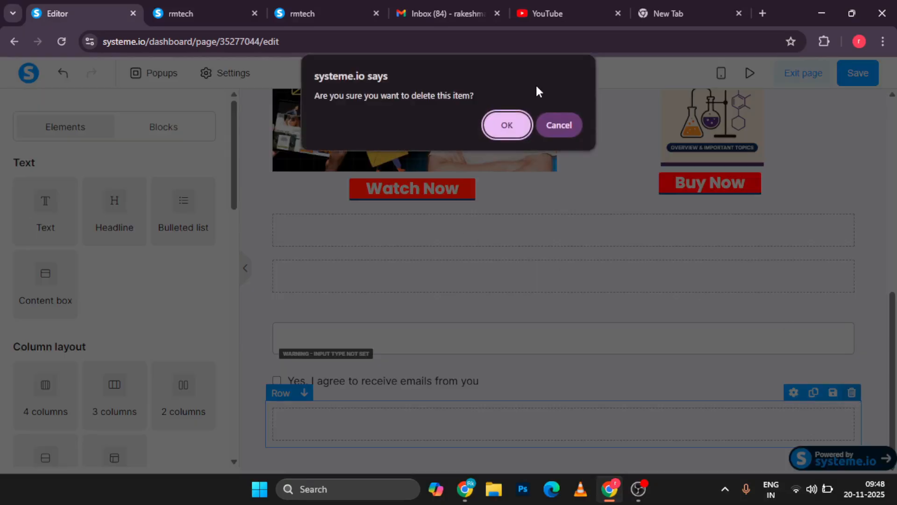
pyautogui.click(511, 122)
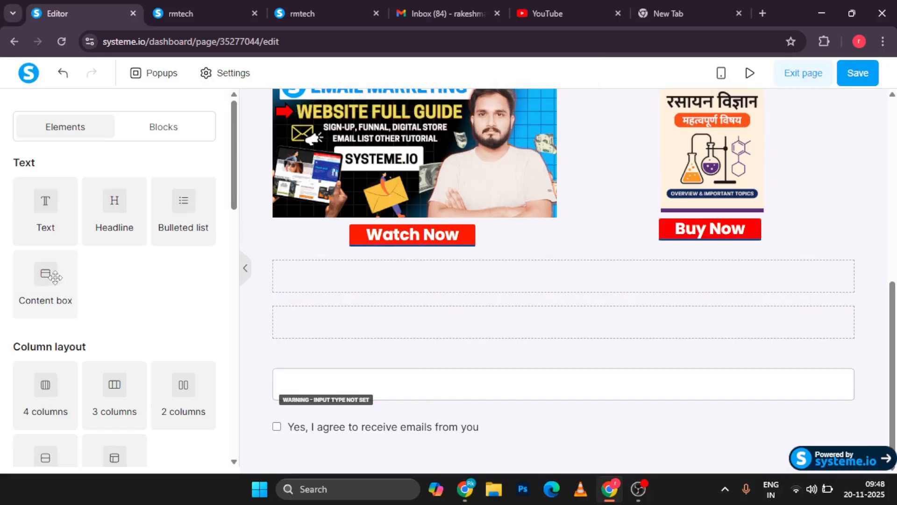
# Add a Payment redirection button element below the email consent checkbox.
pyautogui.scroll(-1, 46, 287)
pyautogui.scroll(-6, 46, 287)
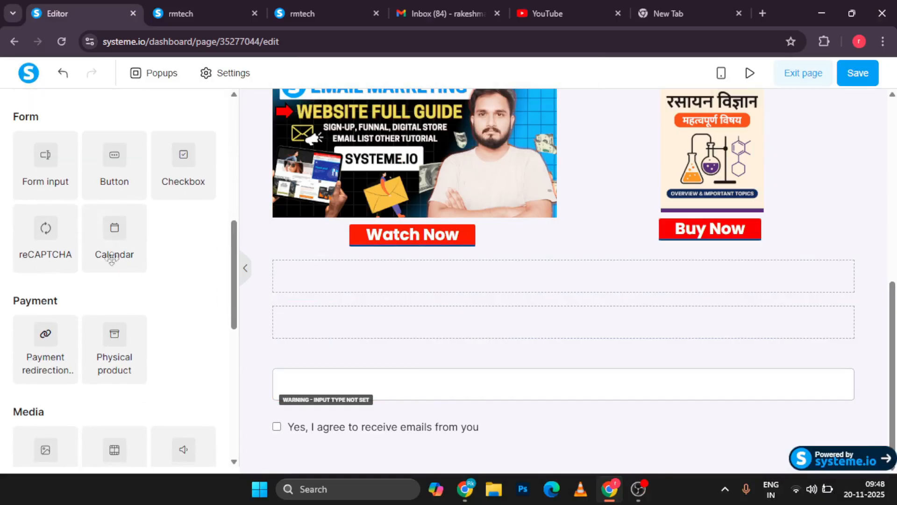
pyautogui.scroll(-2, 119, 271)
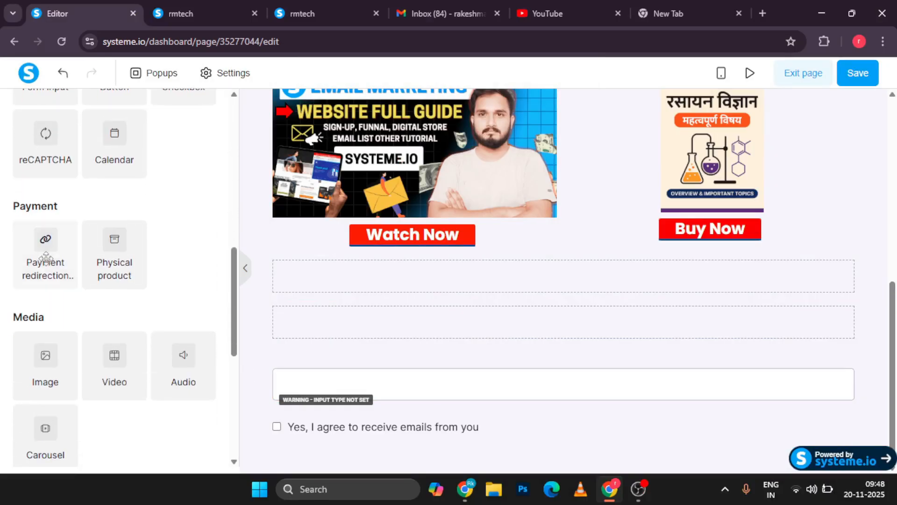
pyautogui.moveTo(47, 258)
pyautogui.mouseDown()
pyautogui.moveTo(156, 294)
pyautogui.moveTo(60, 265)
pyautogui.mouseUp()
pyautogui.click(42, 258)
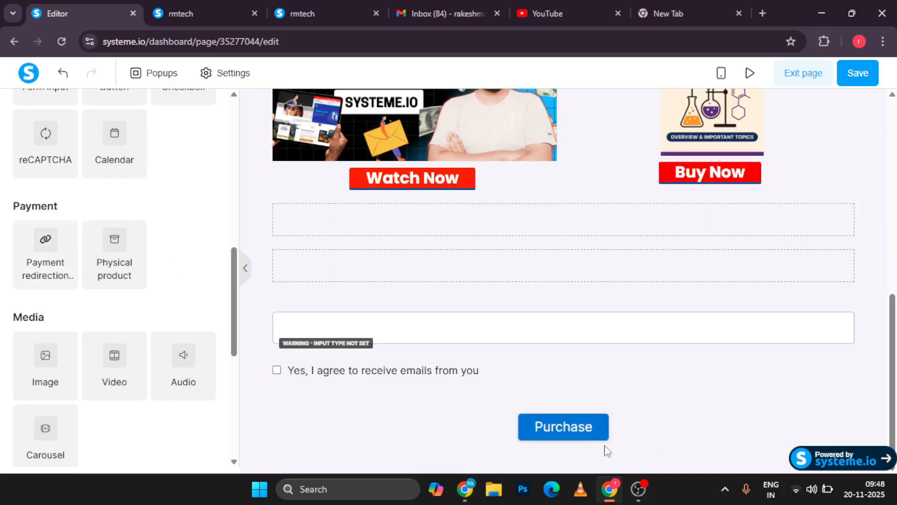
# Set the Purchase button's width to Fill width.
pyautogui.click(578, 432)
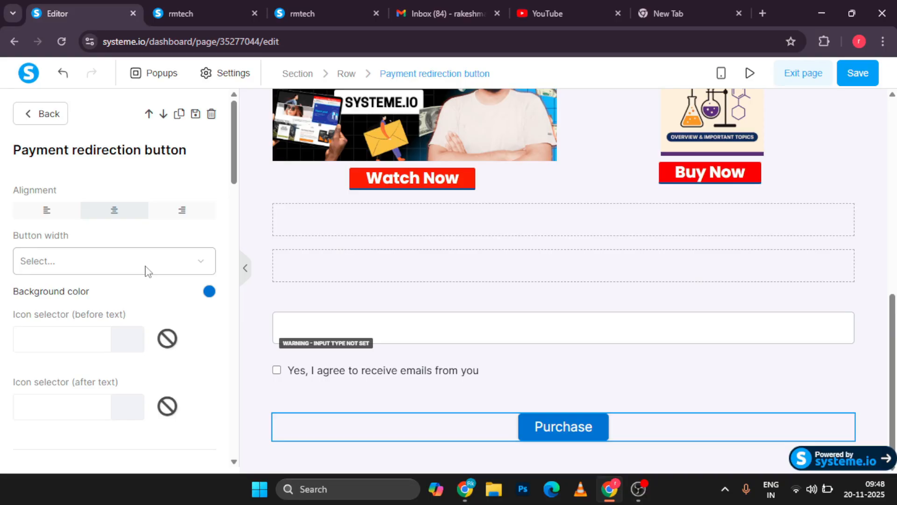
pyautogui.scroll(-1, 147, 271)
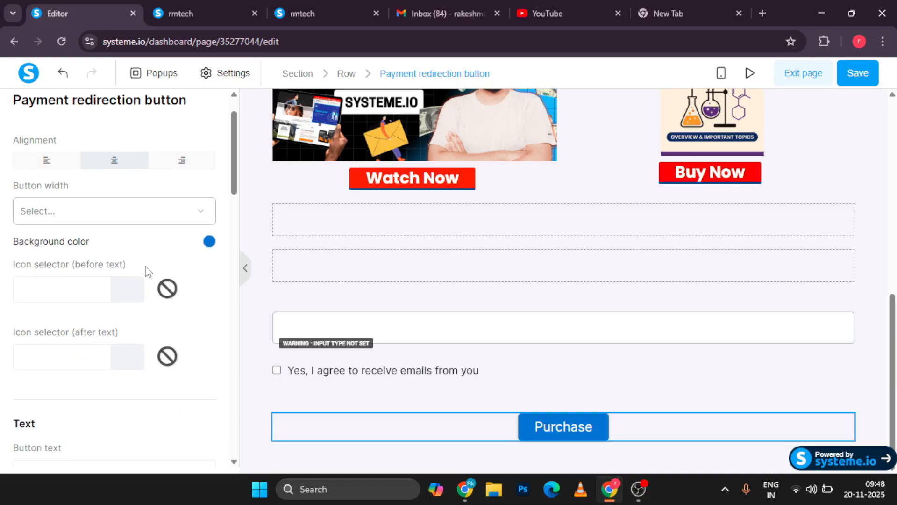
pyautogui.click(131, 216)
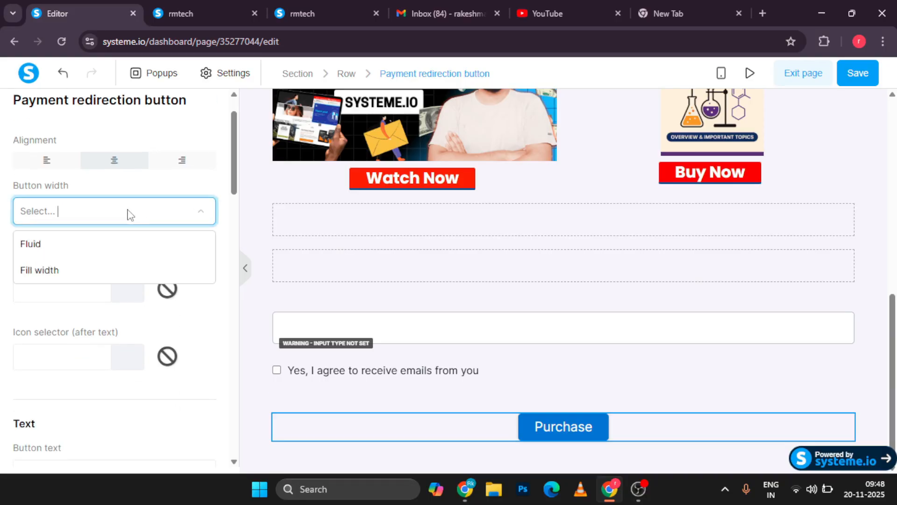
pyautogui.click(79, 271)
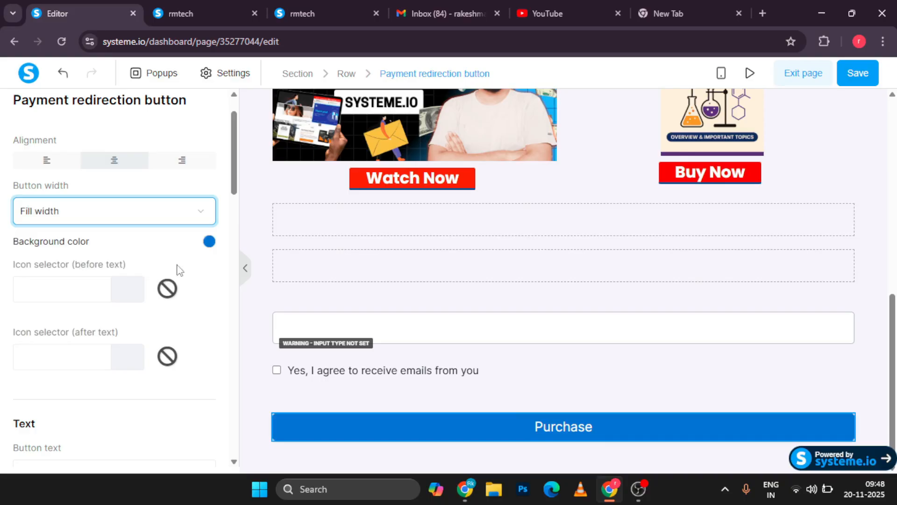
# Examine the Purchase button's text, subtext, hover effect, border, shadow, padding and margin settings.
pyautogui.scroll(-2, 113, 318)
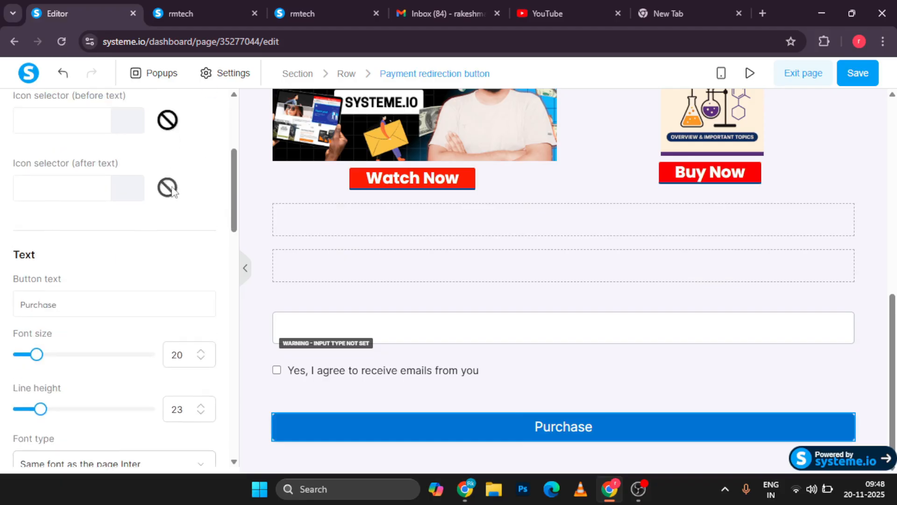
pyautogui.scroll(-2, 166, 206)
pyautogui.scroll(-3, 149, 191)
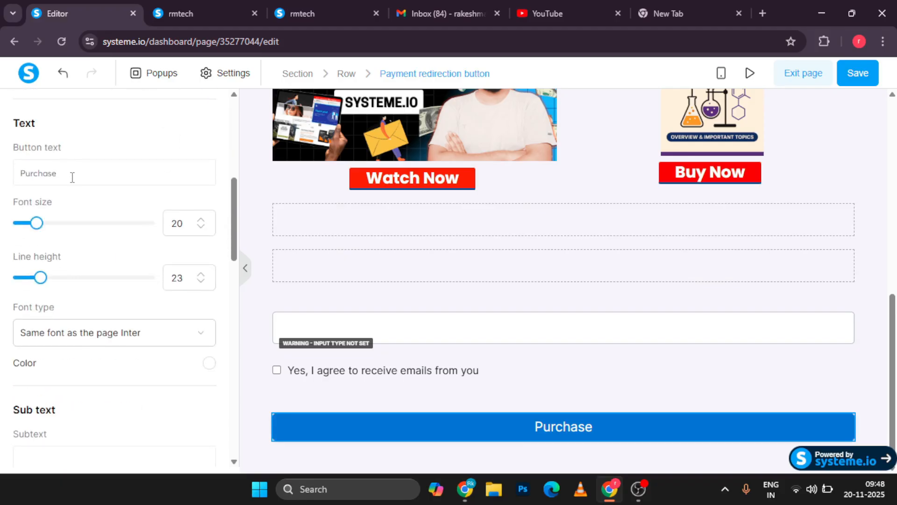
pyautogui.scroll(-1, 73, 177)
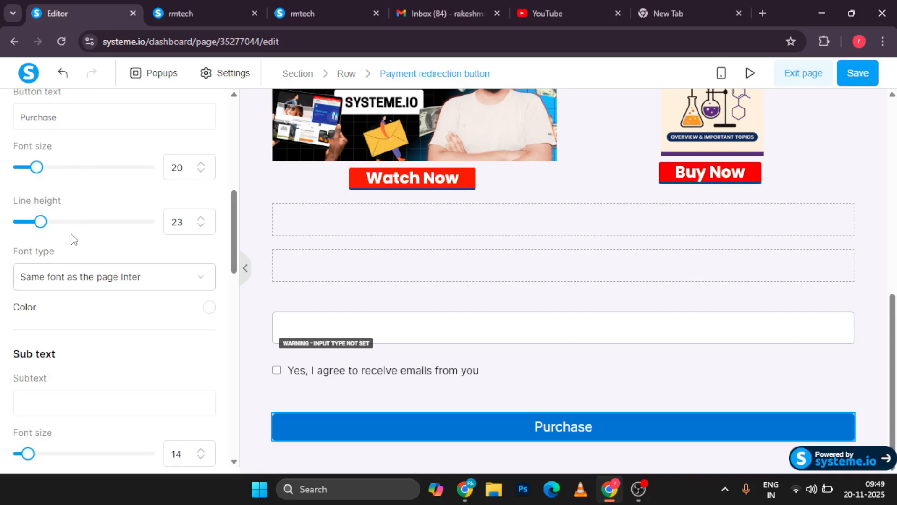
pyautogui.scroll(-2, 74, 239)
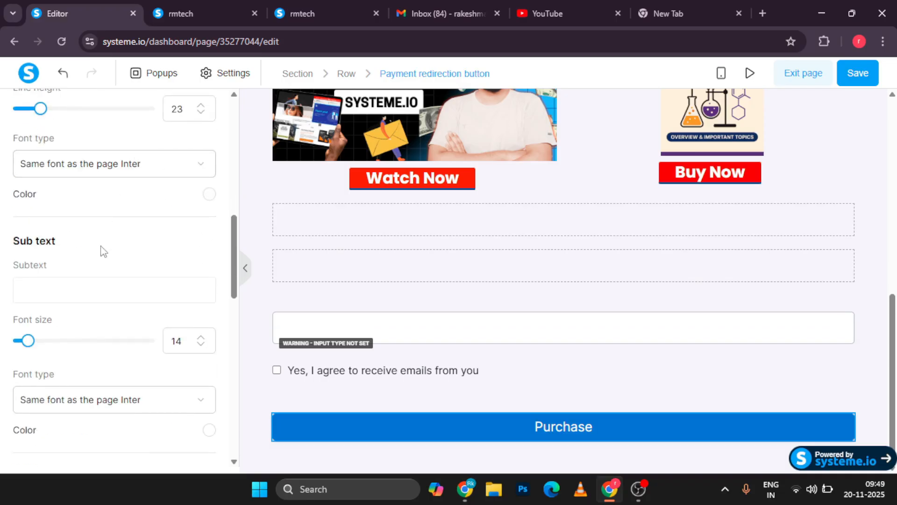
pyautogui.scroll(-1, 103, 252)
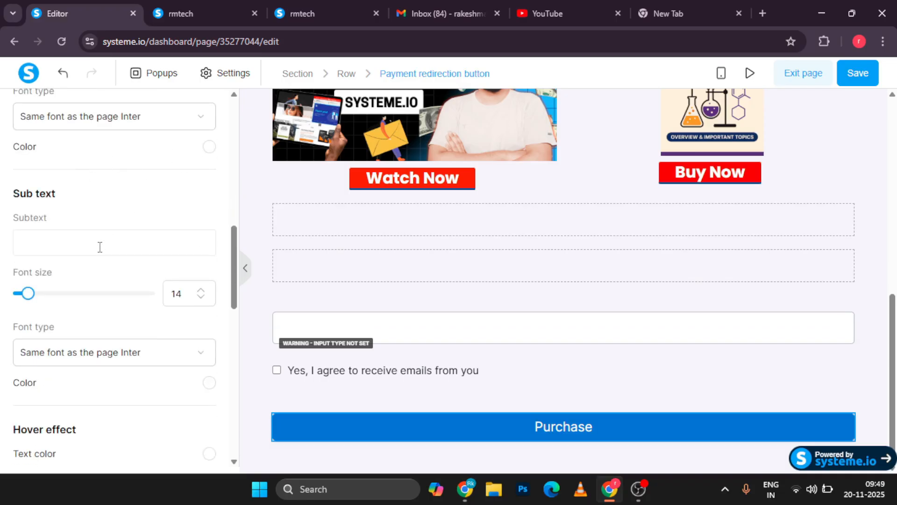
pyautogui.scroll(-1, 99, 247)
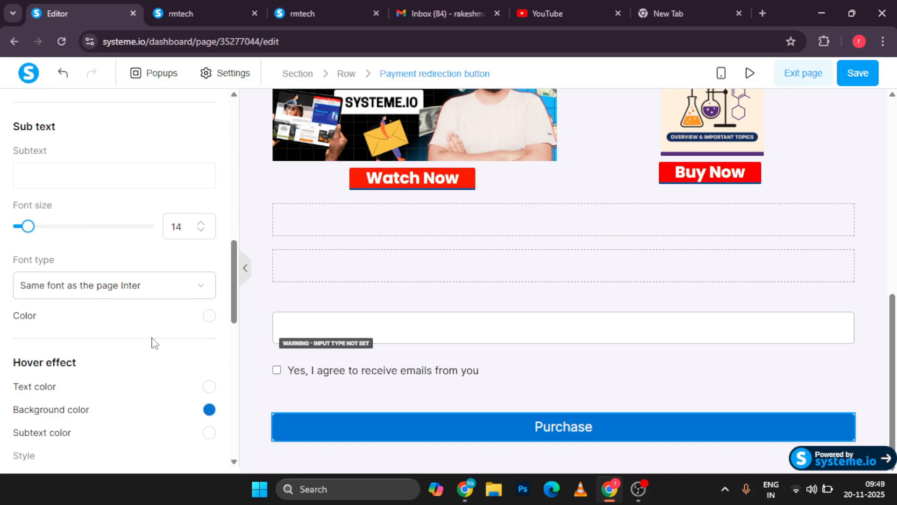
pyautogui.scroll(-5, 155, 344)
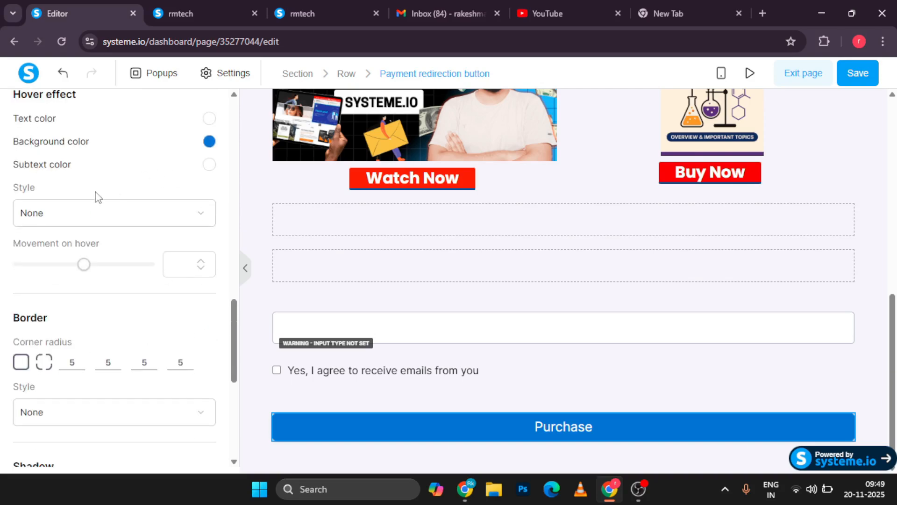
pyautogui.scroll(1, 71, 215)
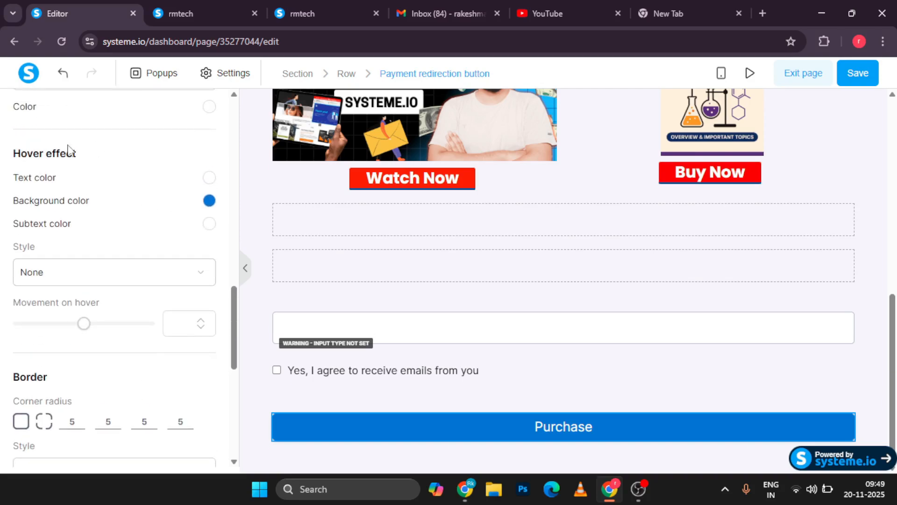
pyautogui.scroll(-3, 89, 185)
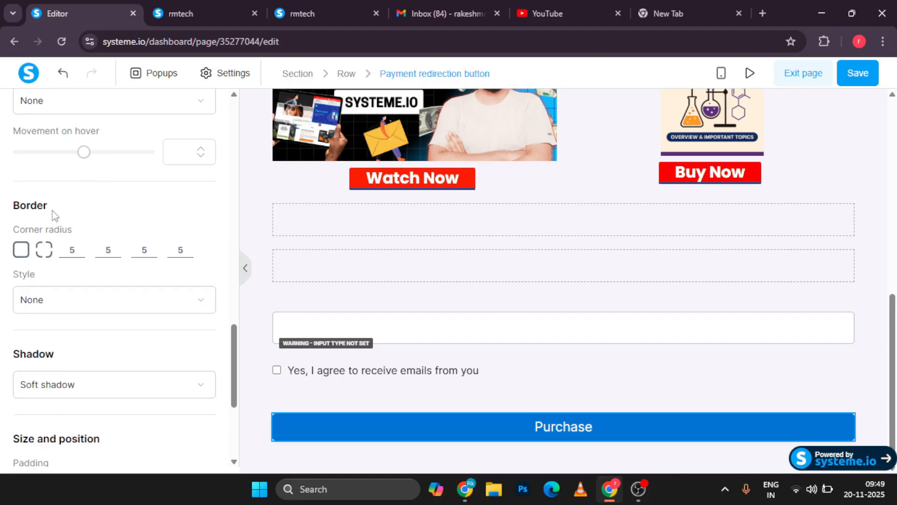
pyautogui.scroll(-1, 82, 233)
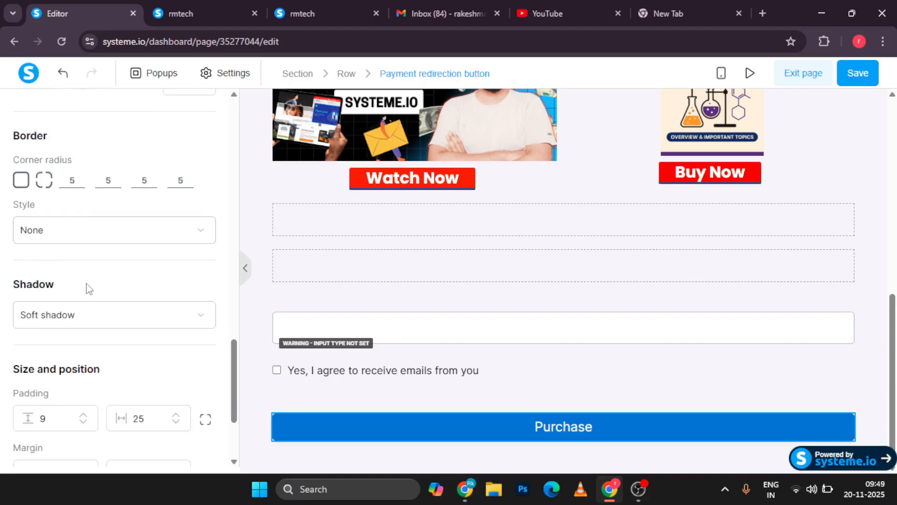
pyautogui.scroll(-3, 80, 303)
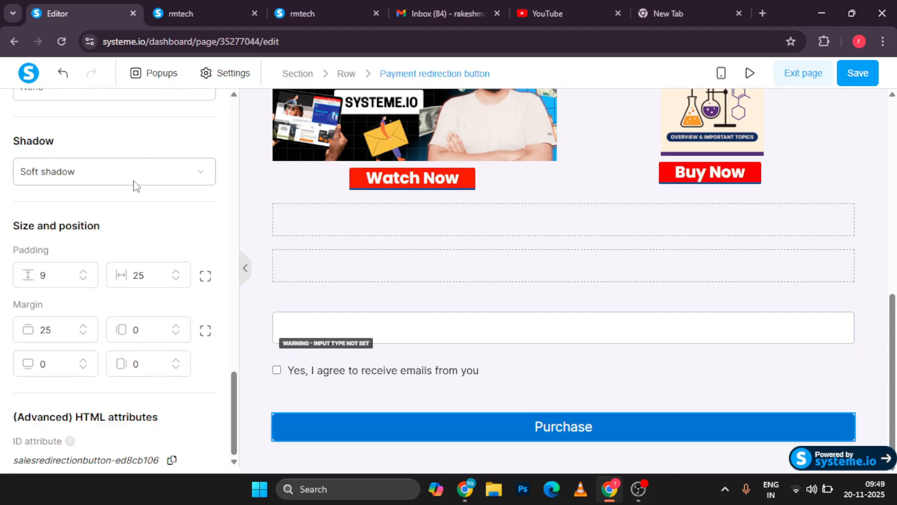
pyautogui.scroll(15, 109, 333)
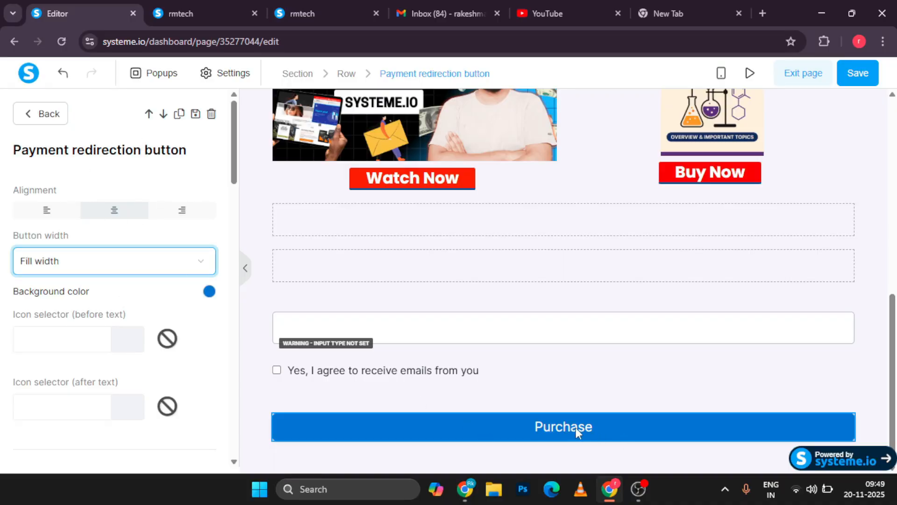
pyautogui.press('Escape')
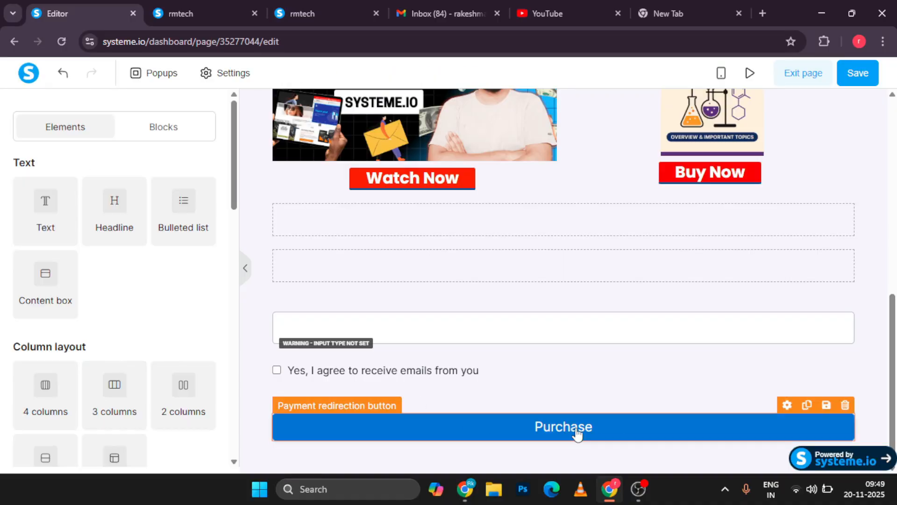
pyautogui.click(788, 404)
pyautogui.scroll(-20, 142, 324)
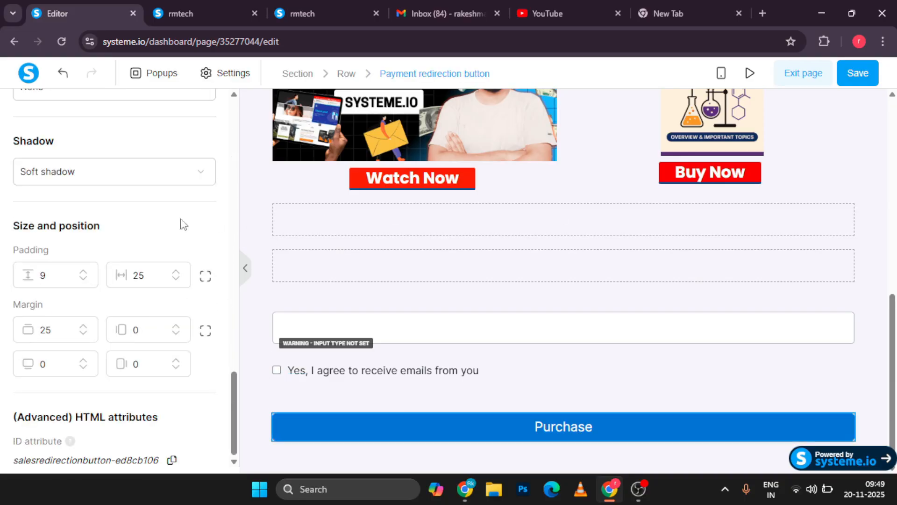
pyautogui.scroll(20, 143, 240)
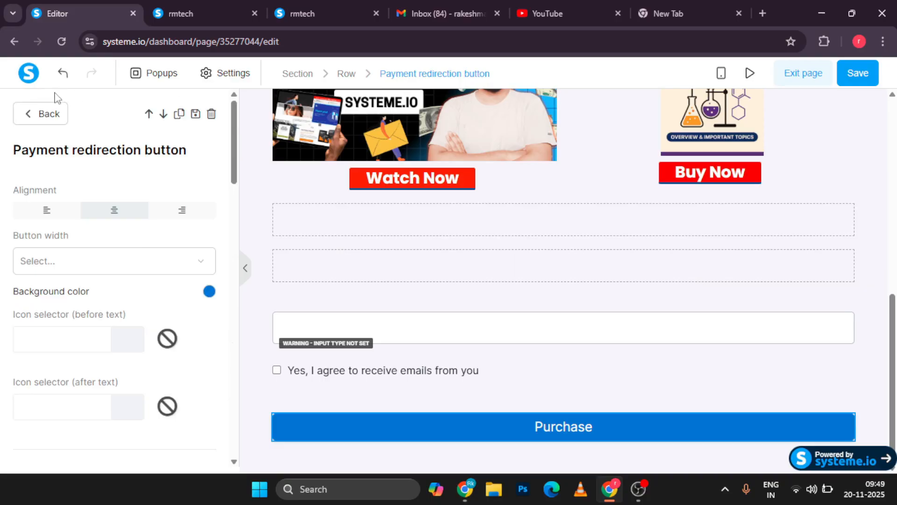
# Add a Countdown element directly below the full-width Purchase button.
pyautogui.click(40, 114)
pyautogui.scroll(-10, 155, 332)
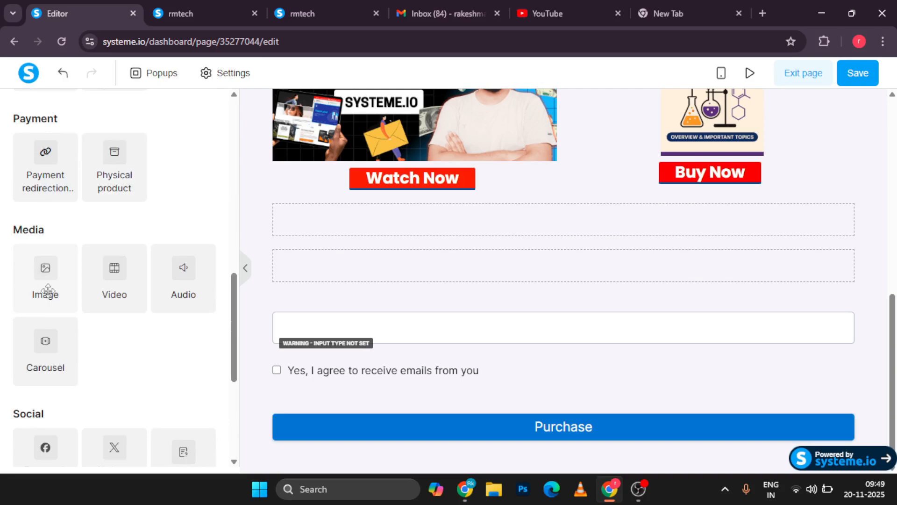
pyautogui.scroll(-1, 46, 290)
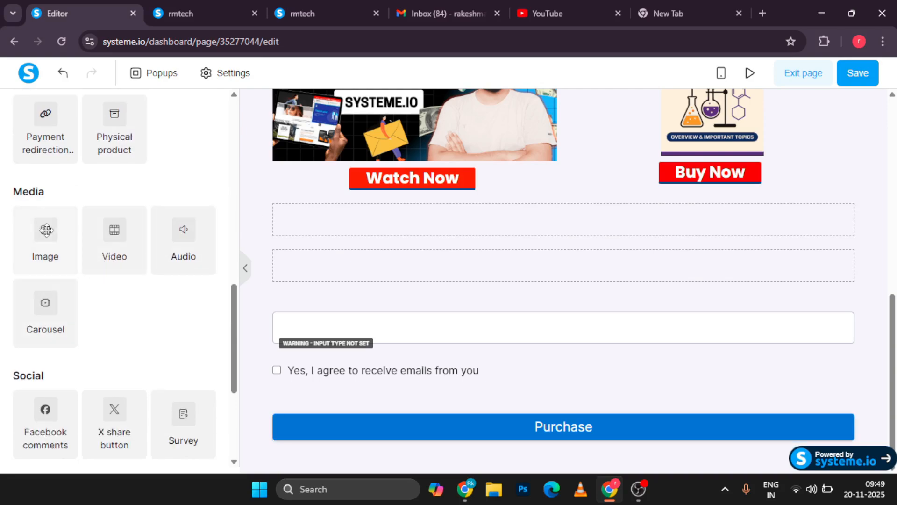
pyautogui.scroll(-2, 46, 230)
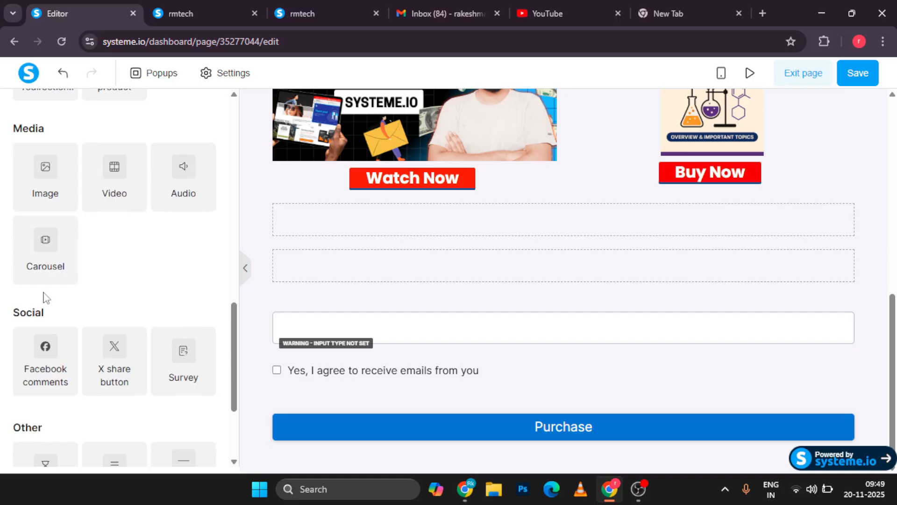
pyautogui.scroll(-2, 45, 297)
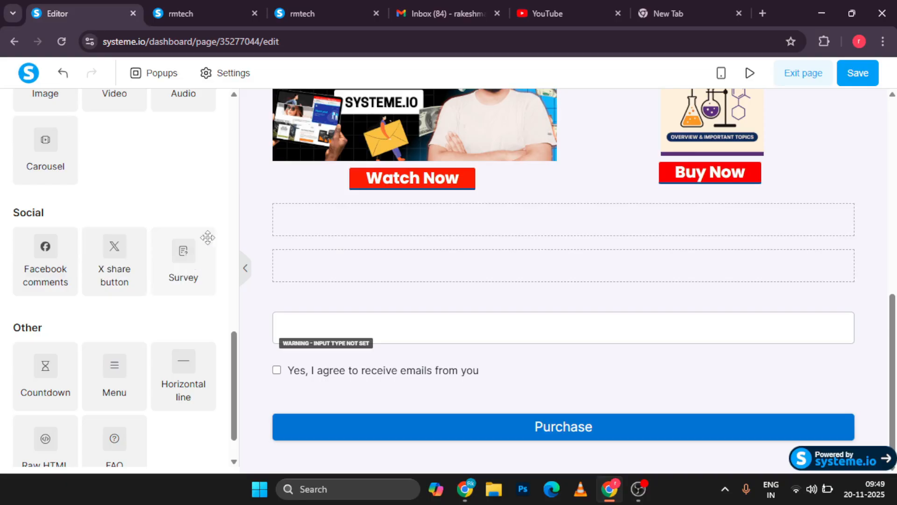
pyautogui.scroll(-1, 90, 299)
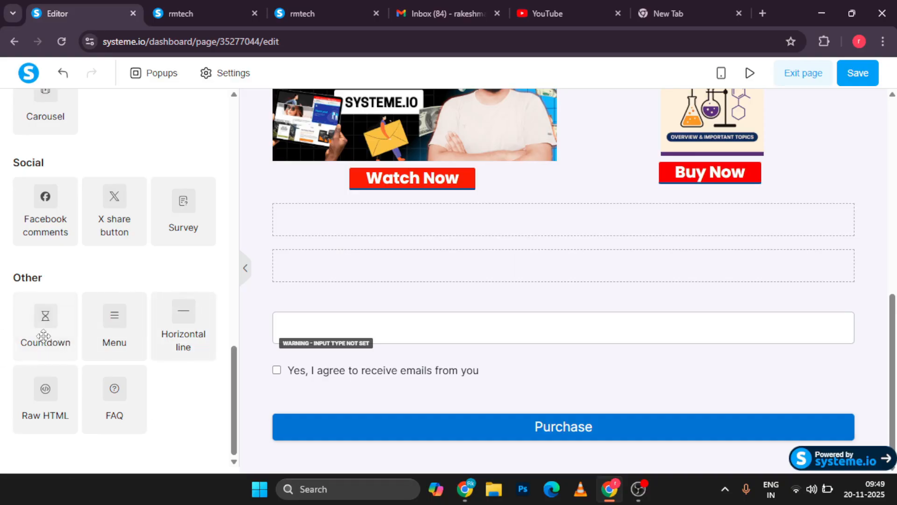
pyautogui.moveTo(43, 335); pyautogui.dragTo(315, 428)
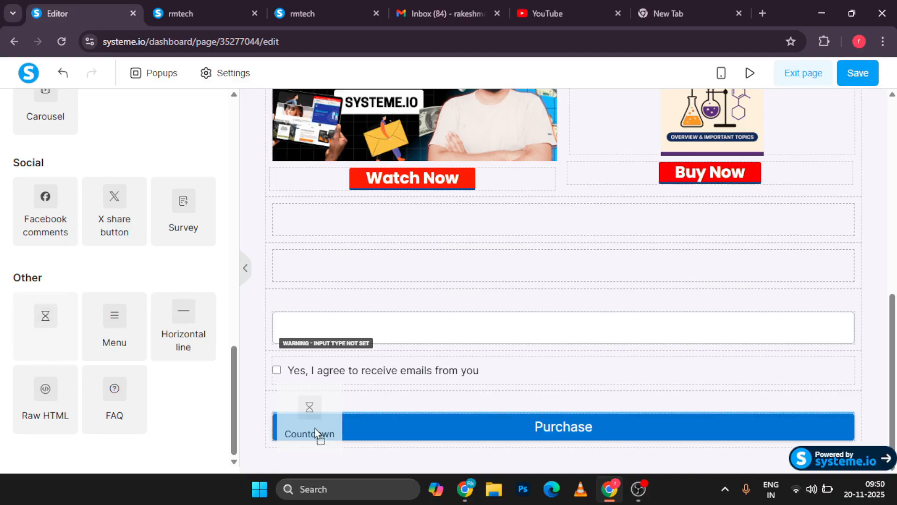
pyautogui.moveTo(315, 428); pyautogui.dragTo(55, 314)
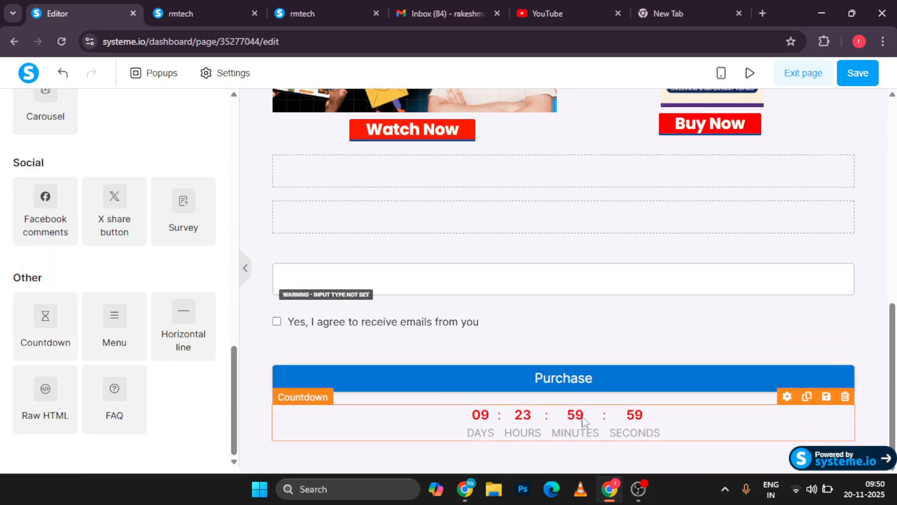
# Examine the countdown's type, expiry action, typography, color, margin and visibility settings.
pyautogui.click(497, 436)
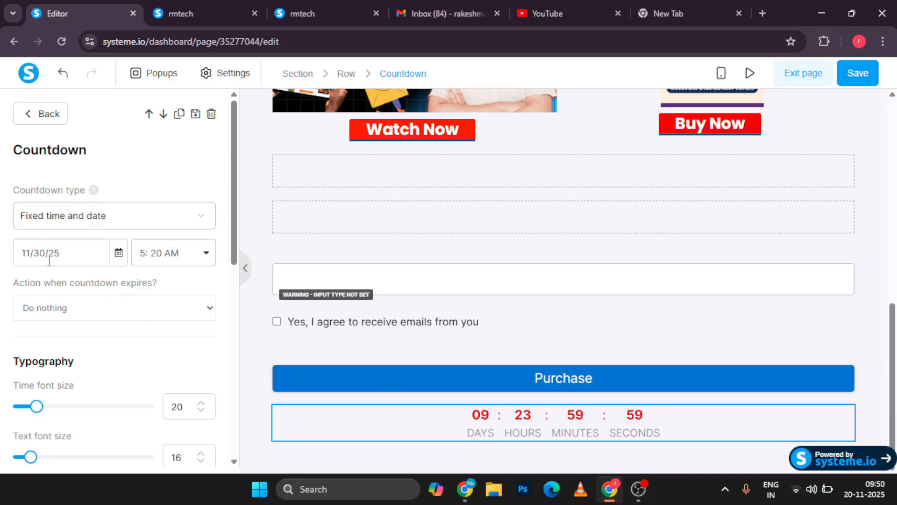
pyautogui.scroll(-3, 93, 307)
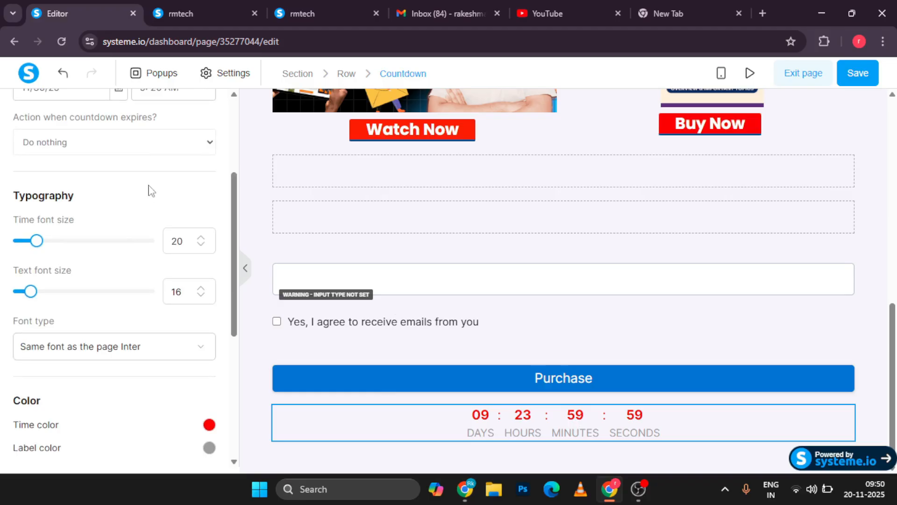
pyautogui.scroll(-5, 125, 161)
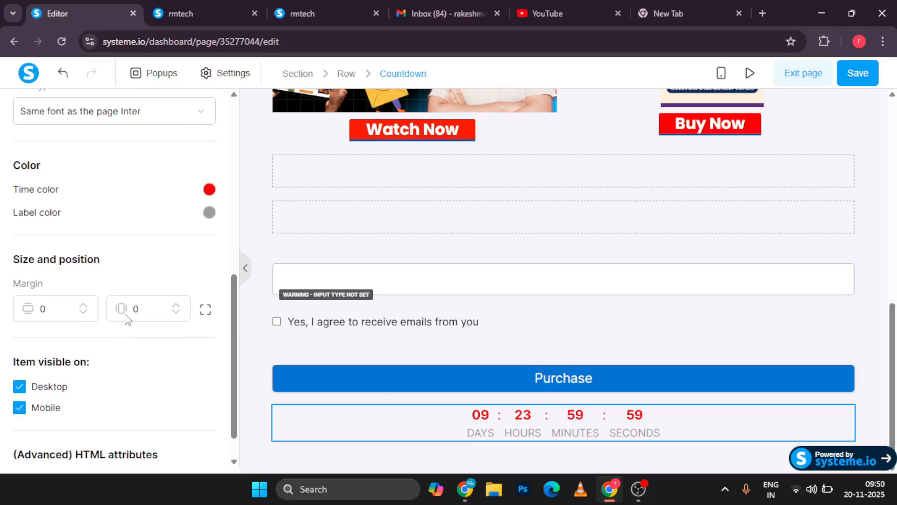
pyautogui.scroll(-1, 125, 320)
pyautogui.scroll(9, 125, 320)
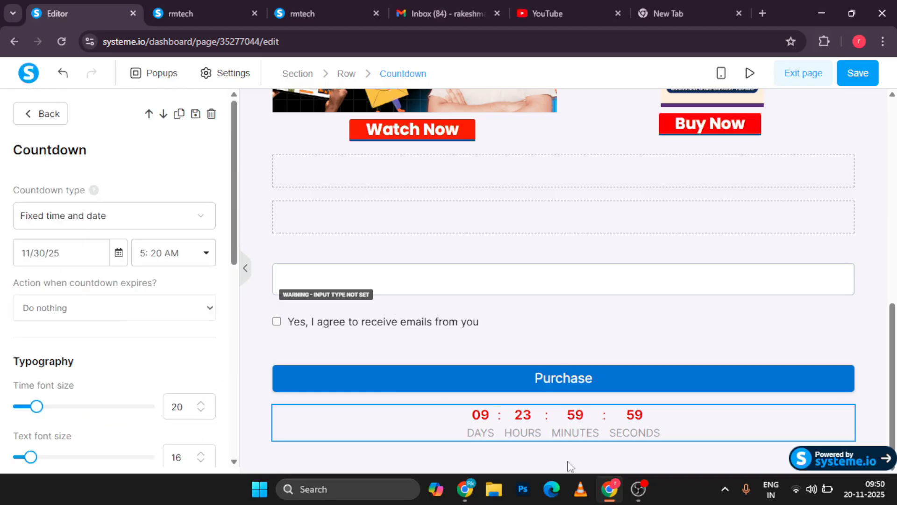
pyautogui.press('Escape')
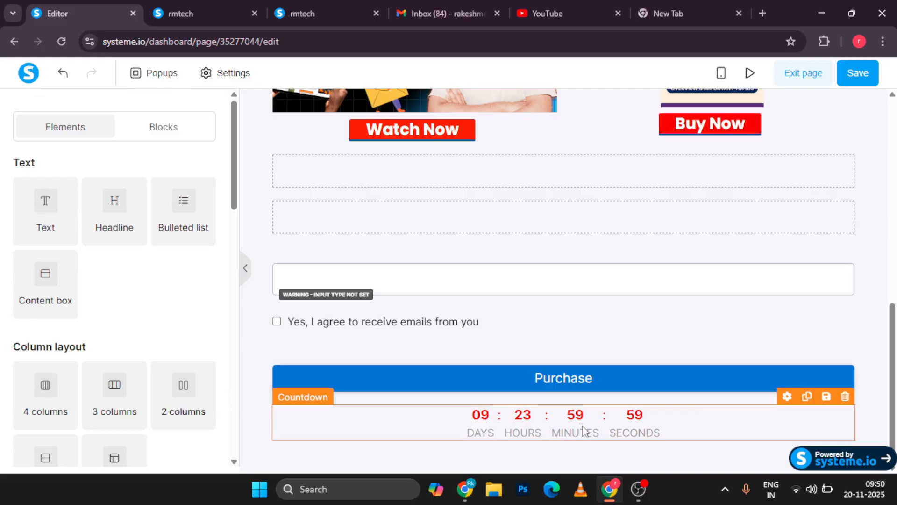
pyautogui.click(582, 426)
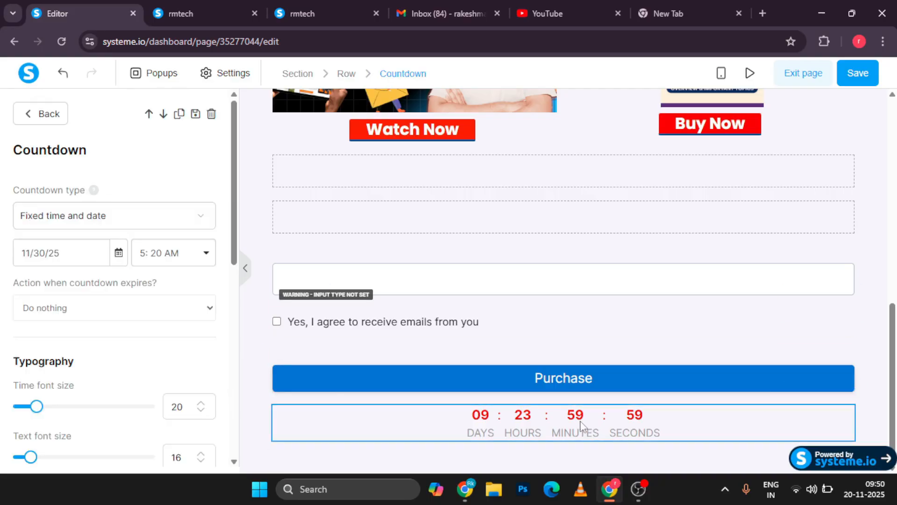
pyautogui.scroll(-7, 151, 252)
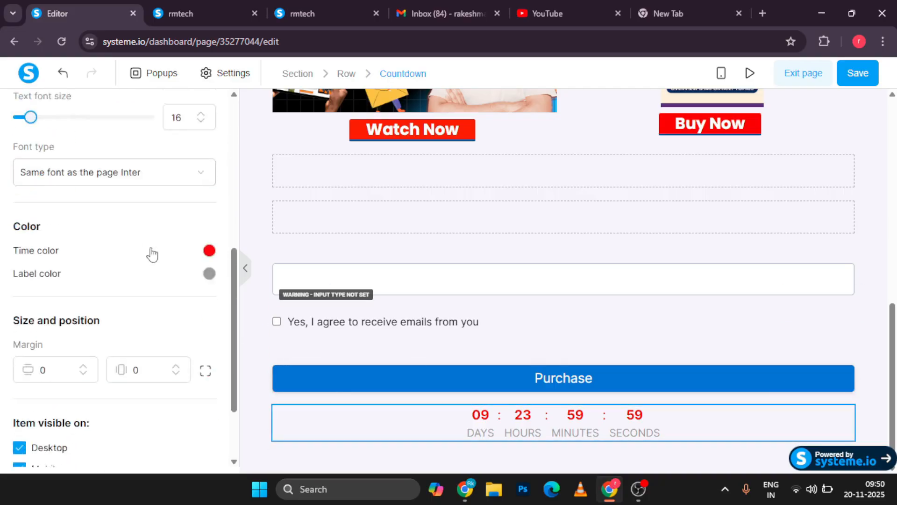
pyautogui.scroll(7, 152, 255)
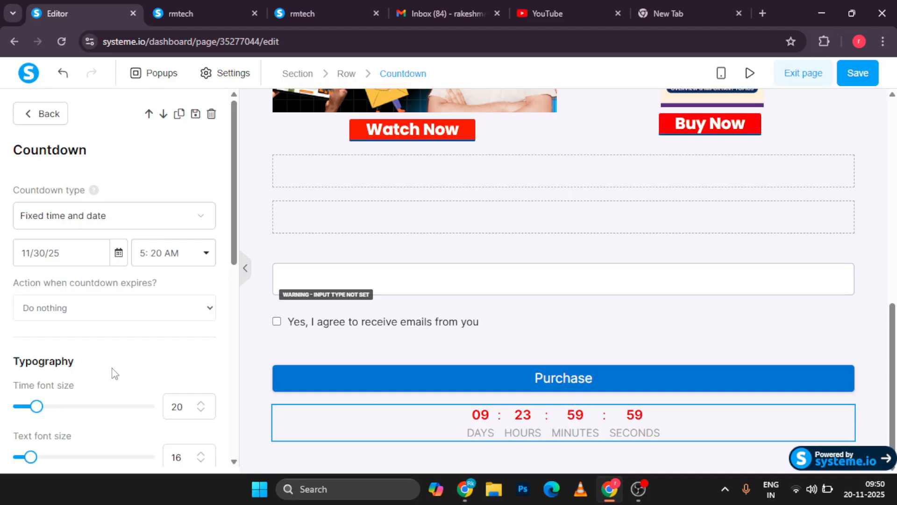
# Set the countdown's end time to 2:30 AM.
pyautogui.click(71, 254)
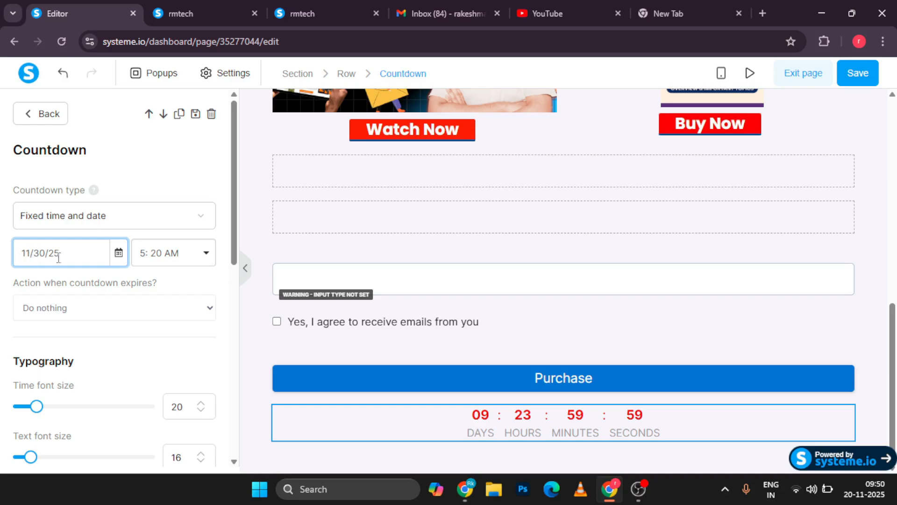
pyautogui.click(189, 260)
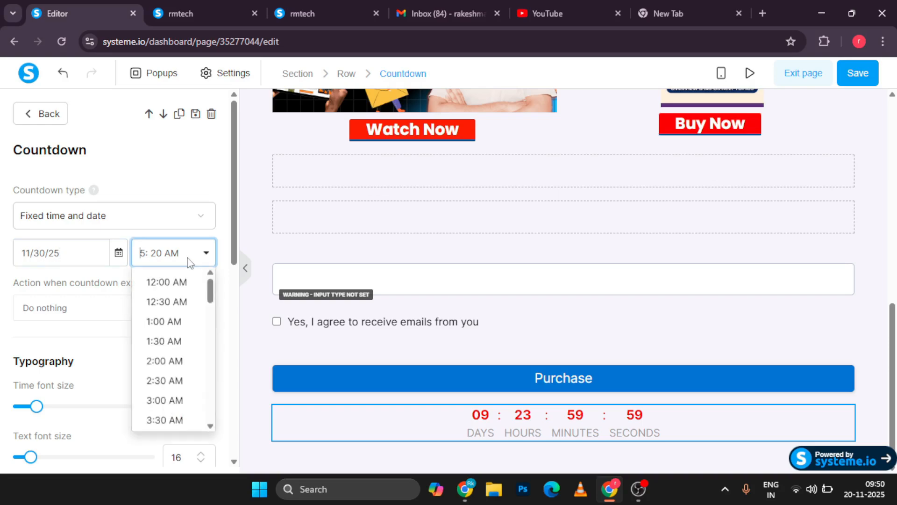
pyautogui.click(179, 290)
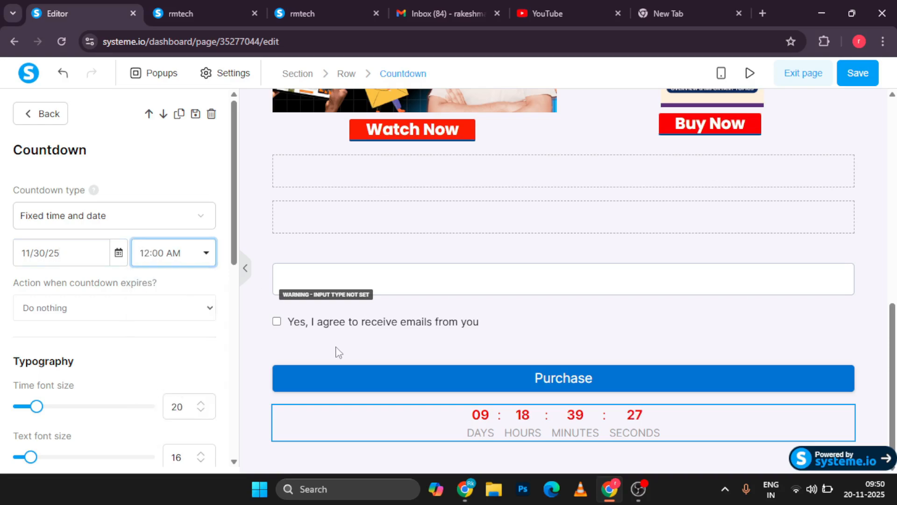
pyautogui.click(196, 264)
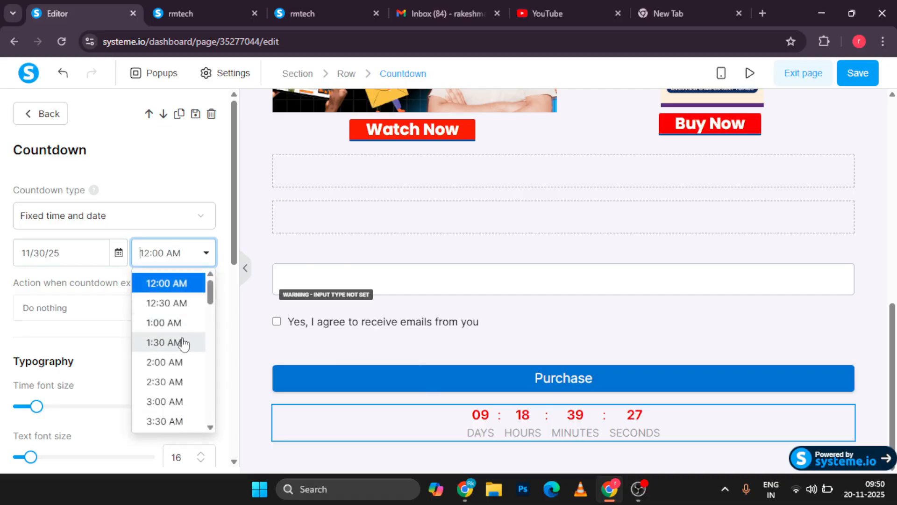
pyautogui.click(173, 382)
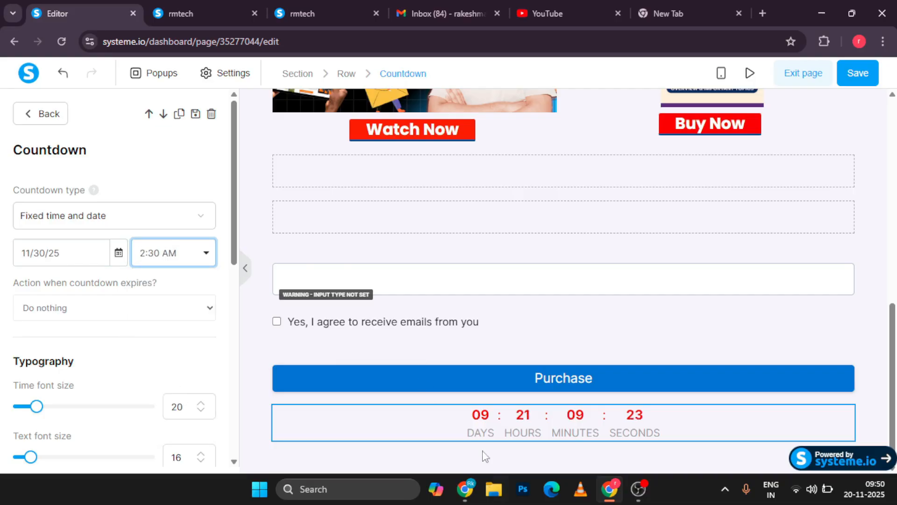
# Try 11/8/25 and 11/5/25 as the countdown's end date.
pyautogui.click(118, 255)
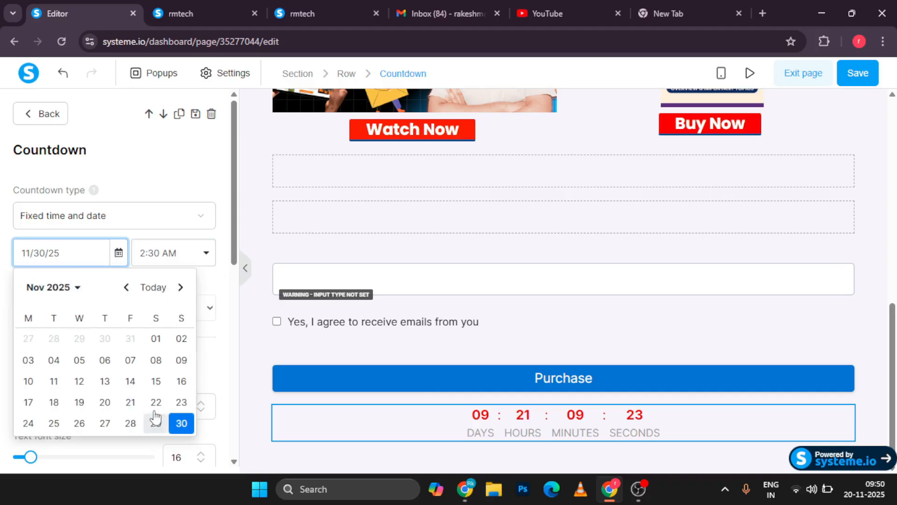
pyautogui.scroll(-2, 155, 417)
pyautogui.scroll(1, 156, 416)
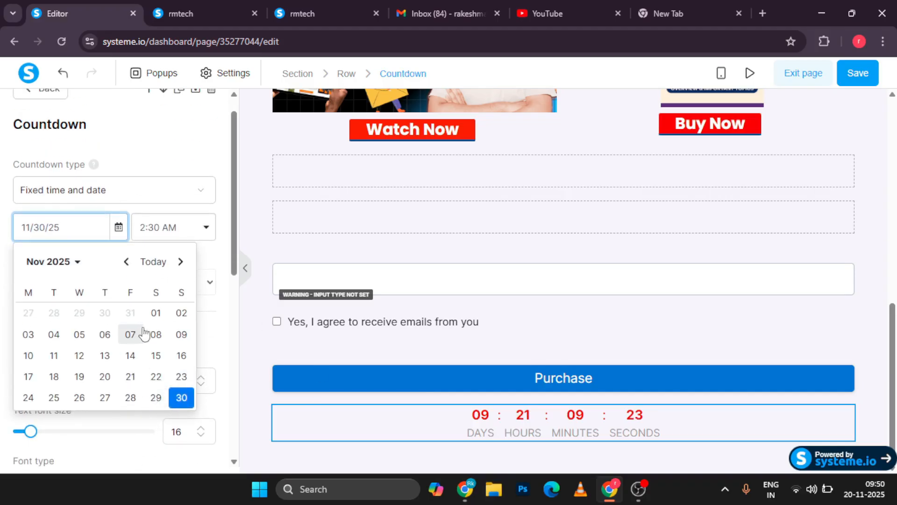
pyautogui.click(154, 339)
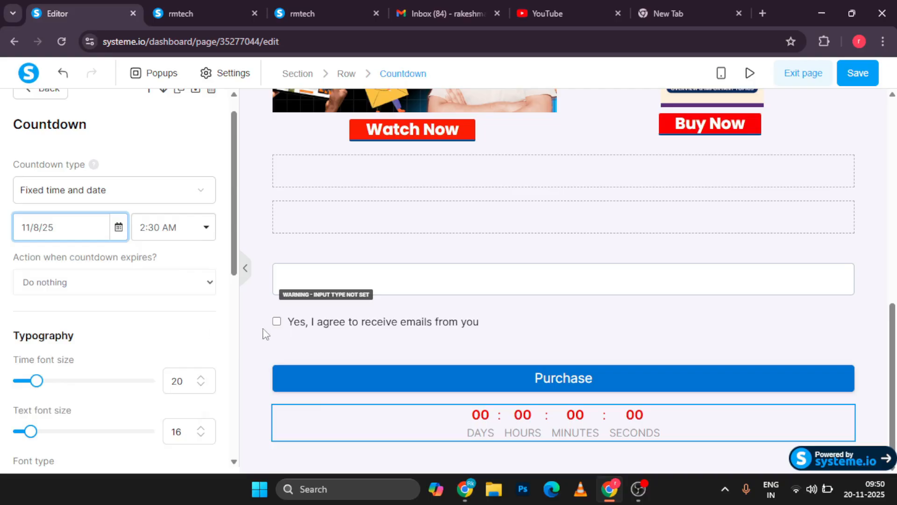
pyautogui.click(118, 227)
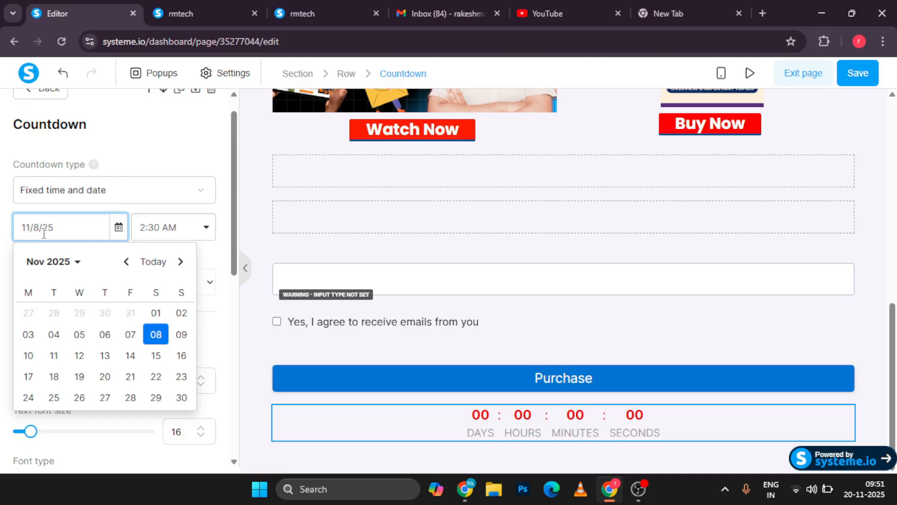
pyautogui.click(77, 335)
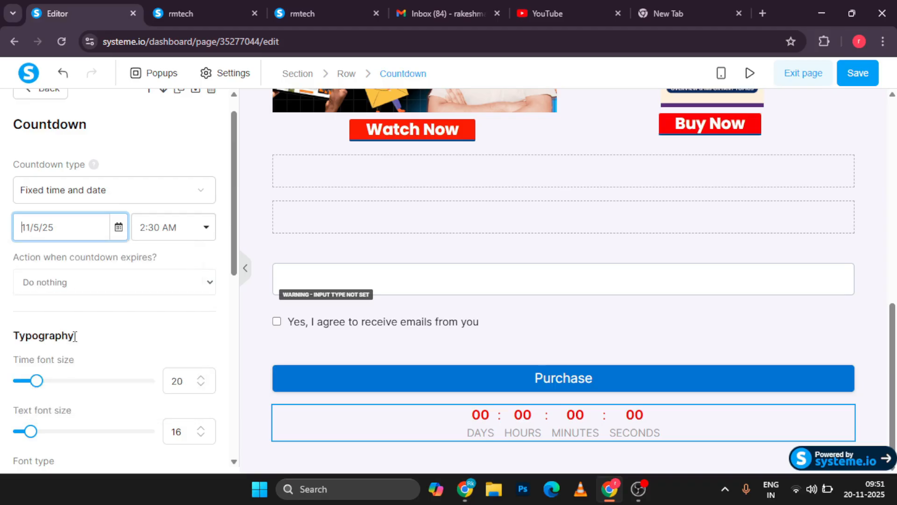
# Set the countdown's end date to 11/22/25 and look over its remaining settings.
pyautogui.click(115, 233)
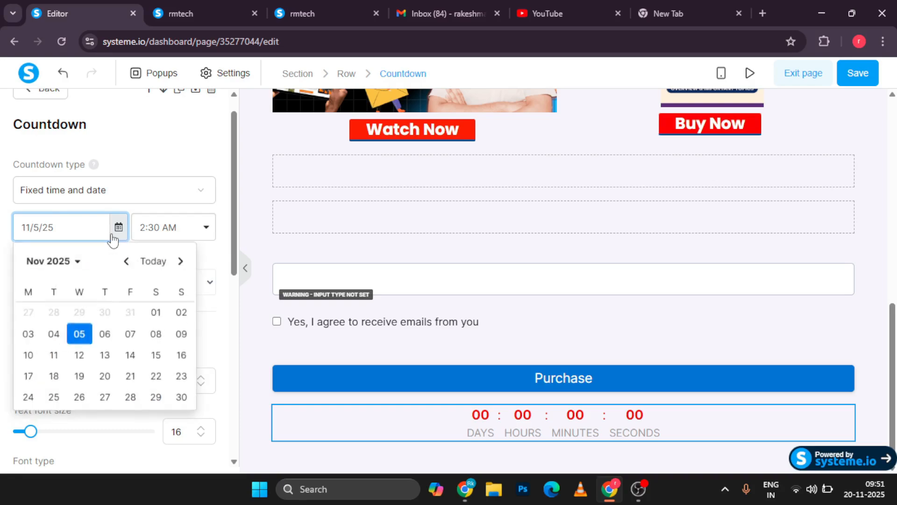
pyautogui.click(156, 376)
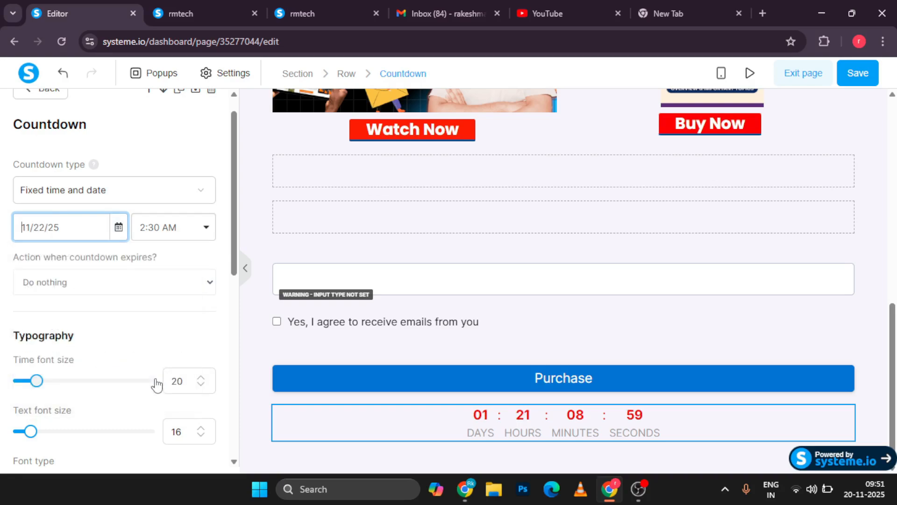
pyautogui.scroll(-2, 171, 359)
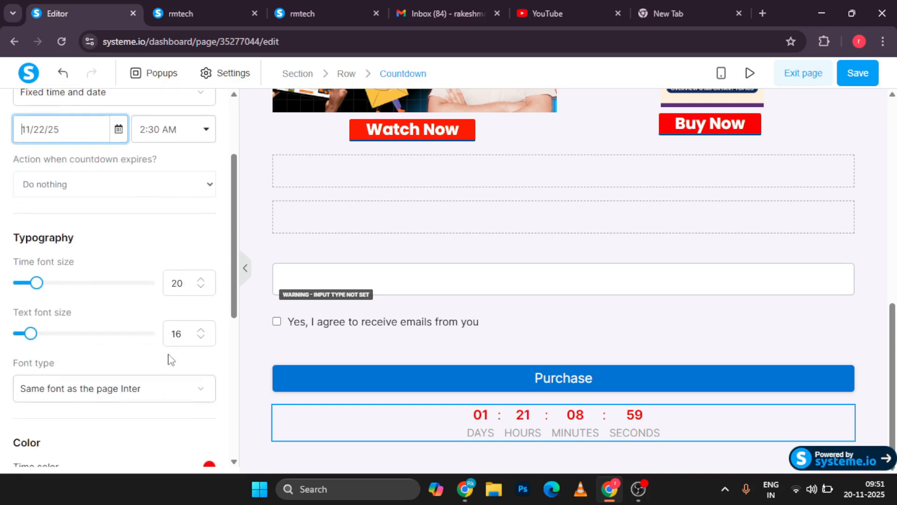
pyautogui.scroll(-6, 108, 273)
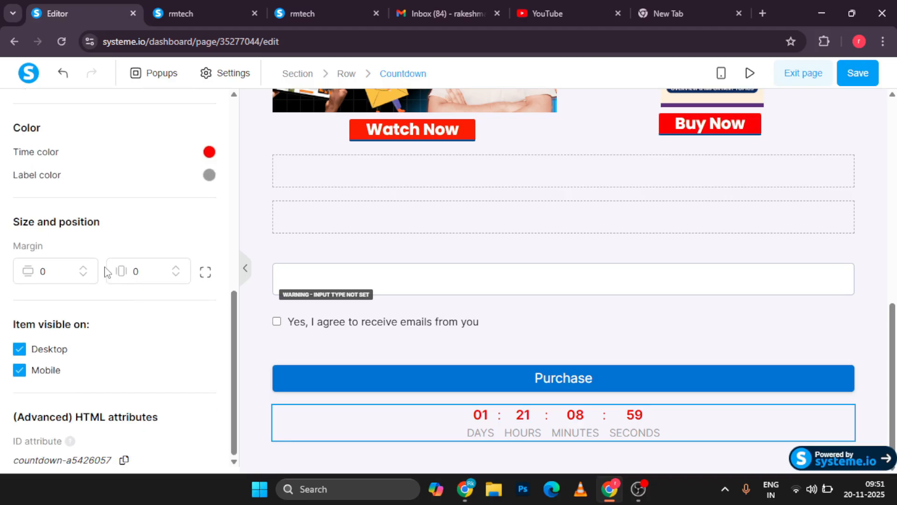
pyautogui.scroll(9, 131, 260)
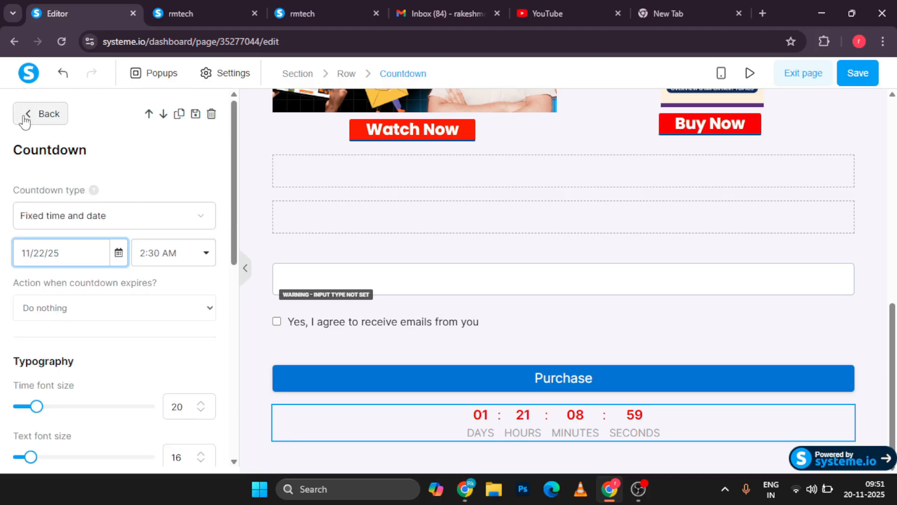
# Add a Menu element below the countdown.
pyautogui.click(26, 120)
pyautogui.scroll(-7, 110, 344)
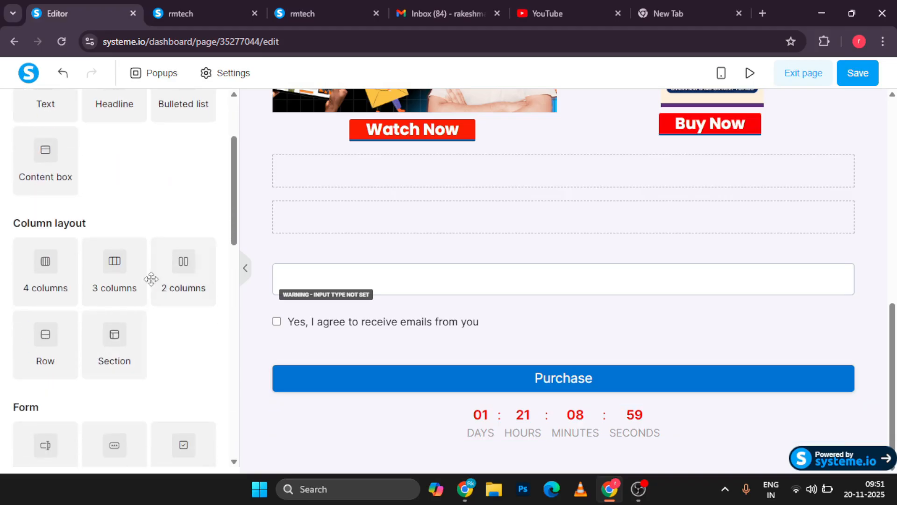
pyautogui.scroll(-10, 103, 374)
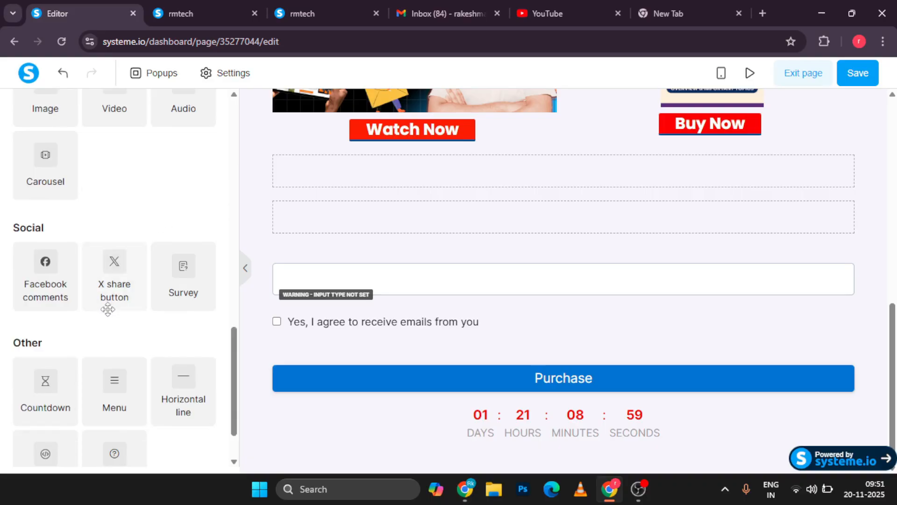
pyautogui.scroll(-2, 100, 387)
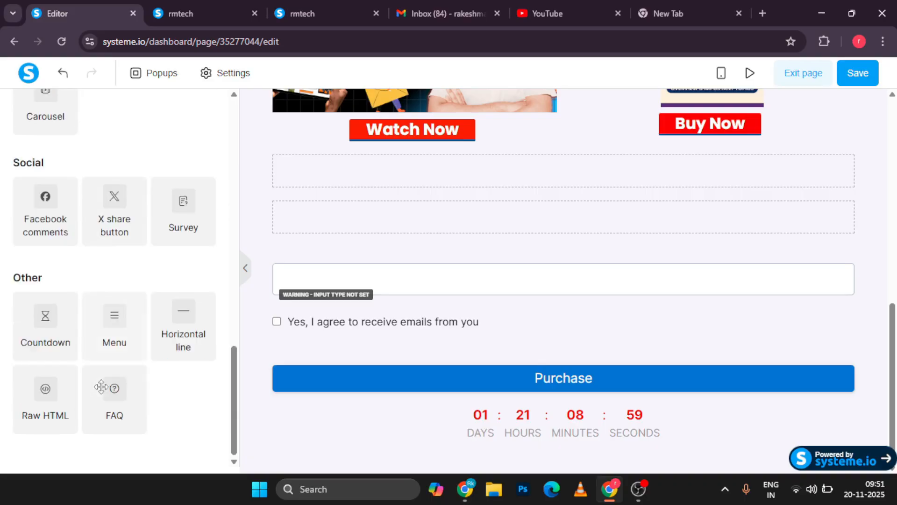
pyautogui.click(114, 320)
pyautogui.doubleClick(359, 431)
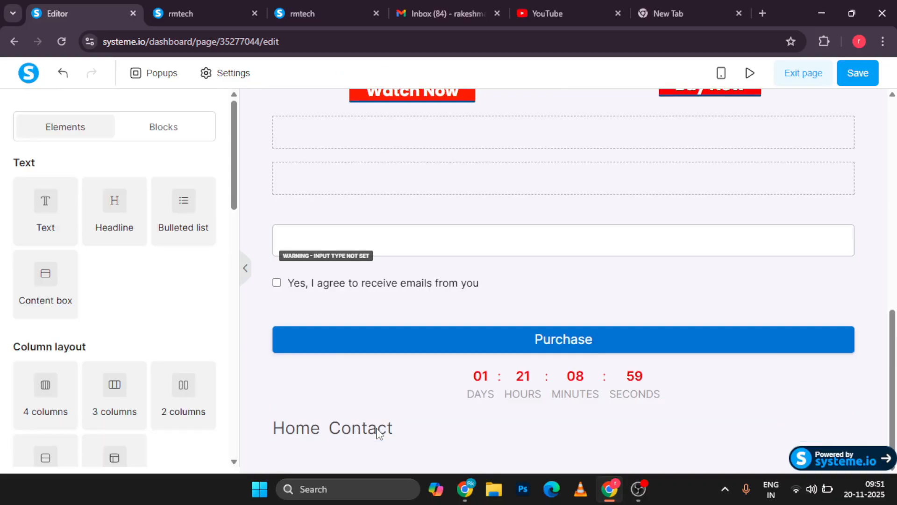
# Look over the Menu element's settings, from its menu items and alignment to its typography, colours and device visibility.
pyautogui.click(379, 431)
pyautogui.scroll(-2, 77, 322)
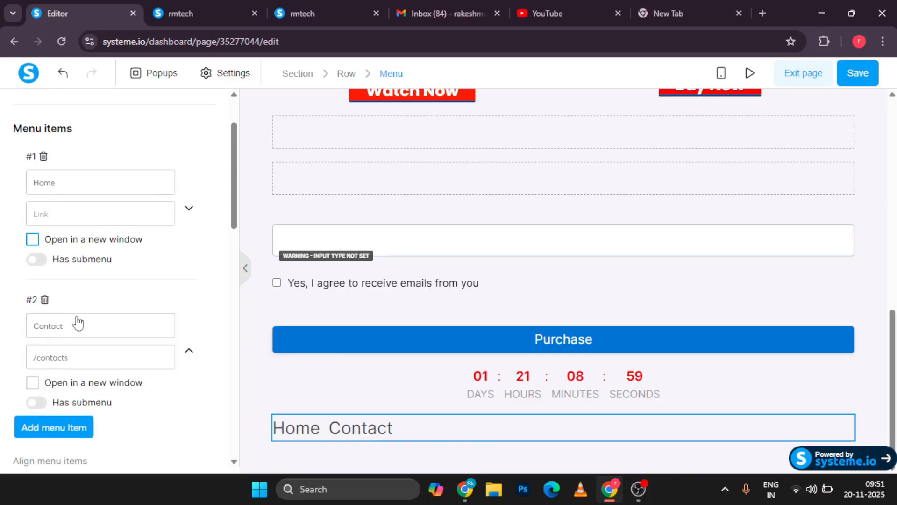
pyautogui.scroll(-4, 70, 320)
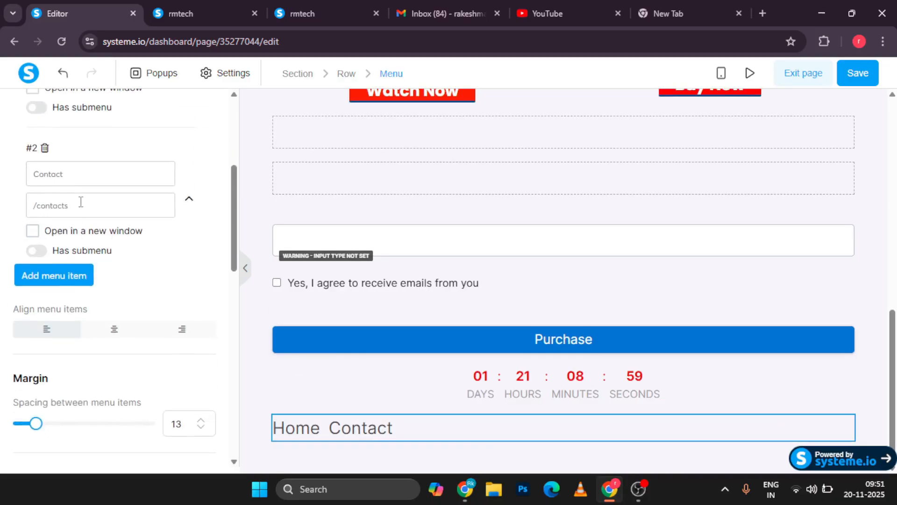
pyautogui.scroll(3, 70, 212)
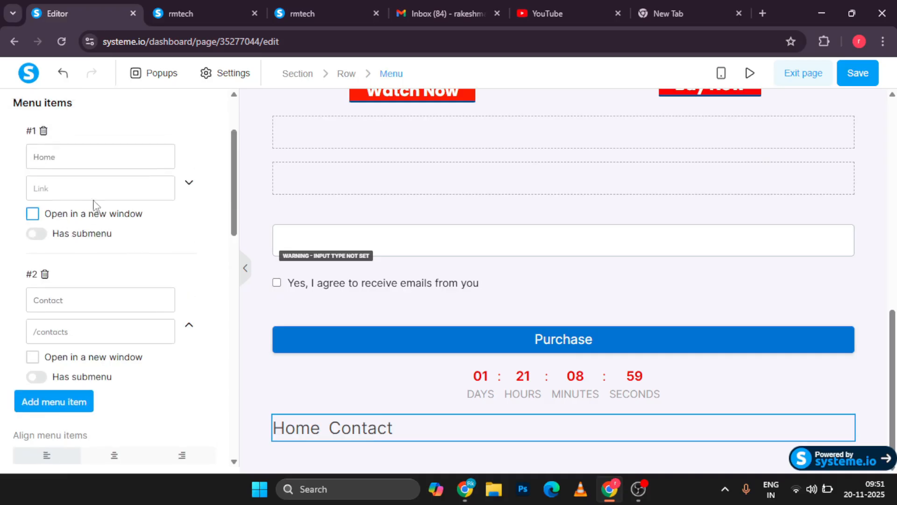
pyautogui.scroll(-2, 64, 246)
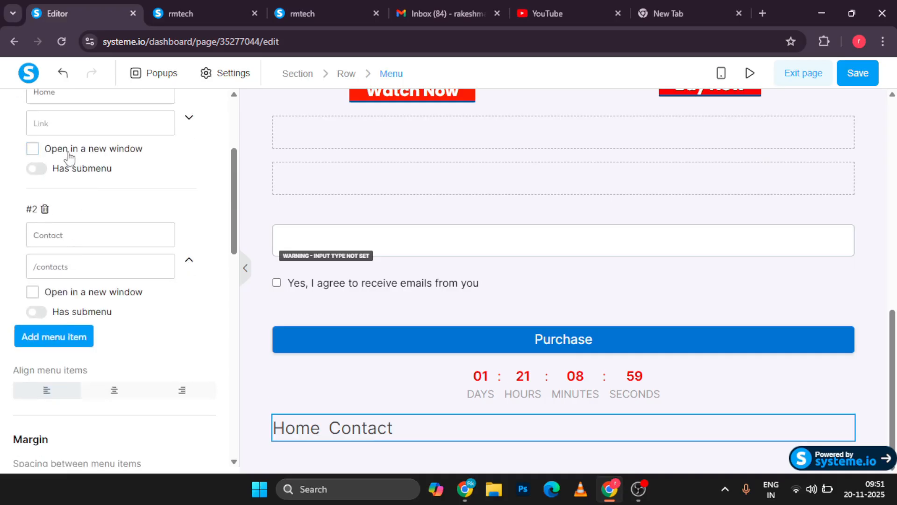
pyautogui.scroll(-4, 49, 254)
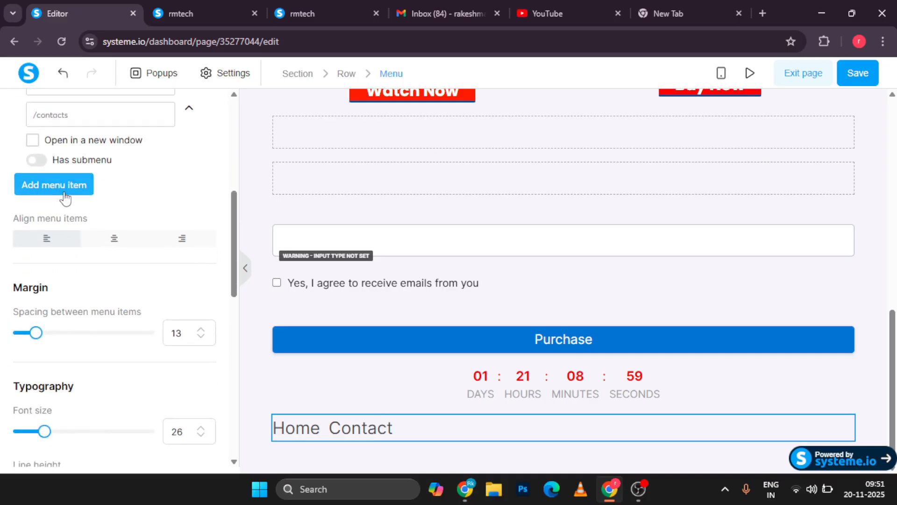
pyautogui.scroll(-7, 58, 344)
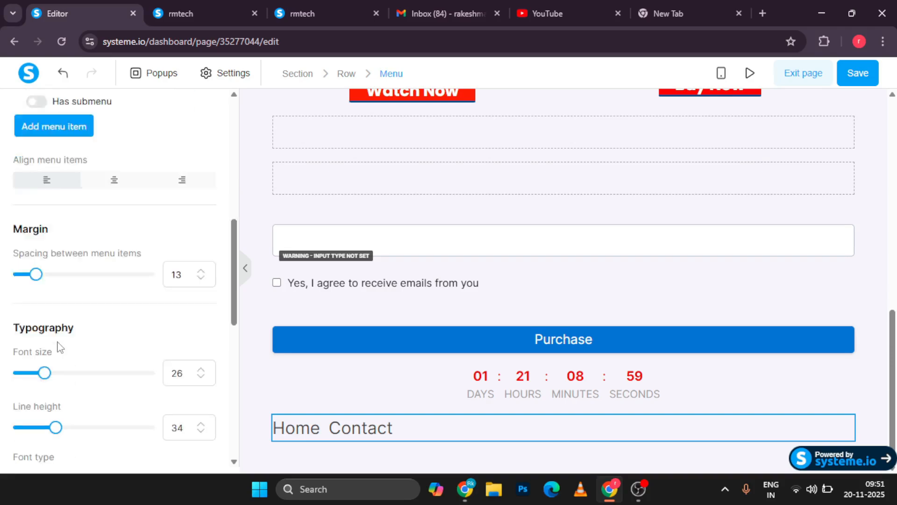
pyautogui.scroll(-5, 58, 346)
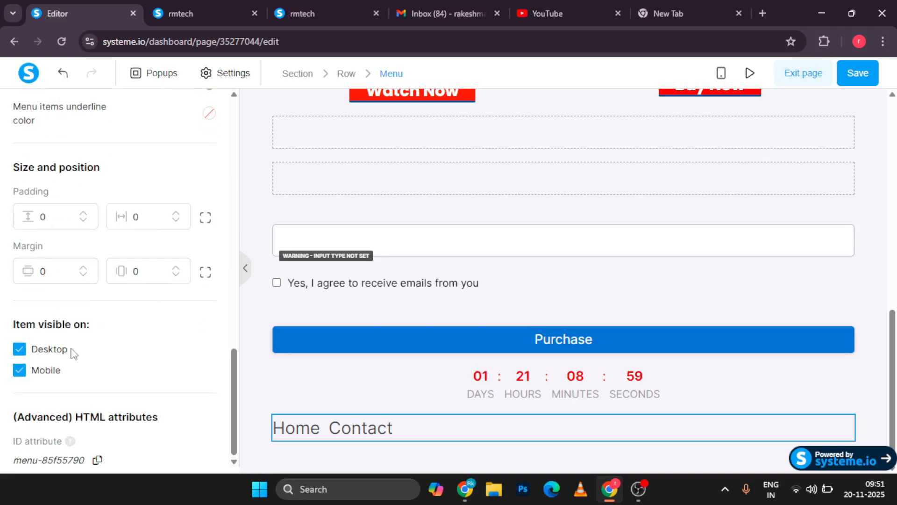
pyautogui.scroll(14, 107, 209)
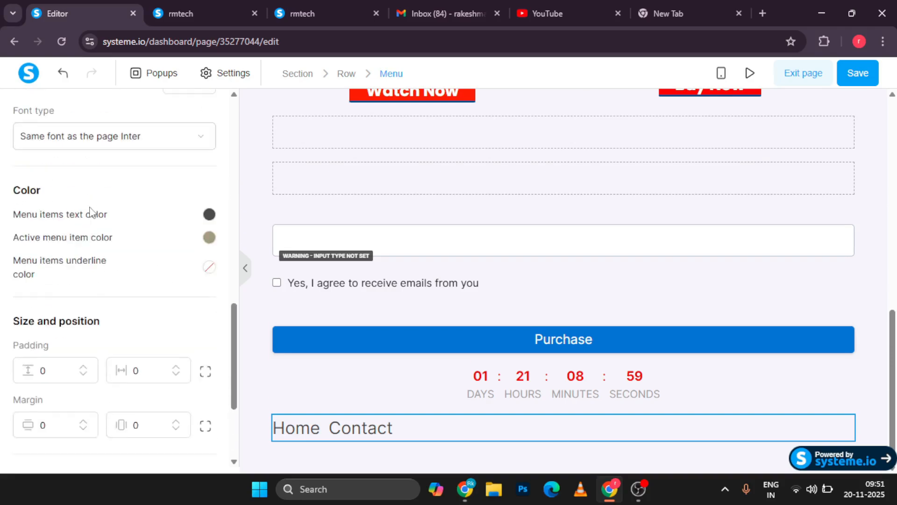
pyautogui.scroll(4, 91, 212)
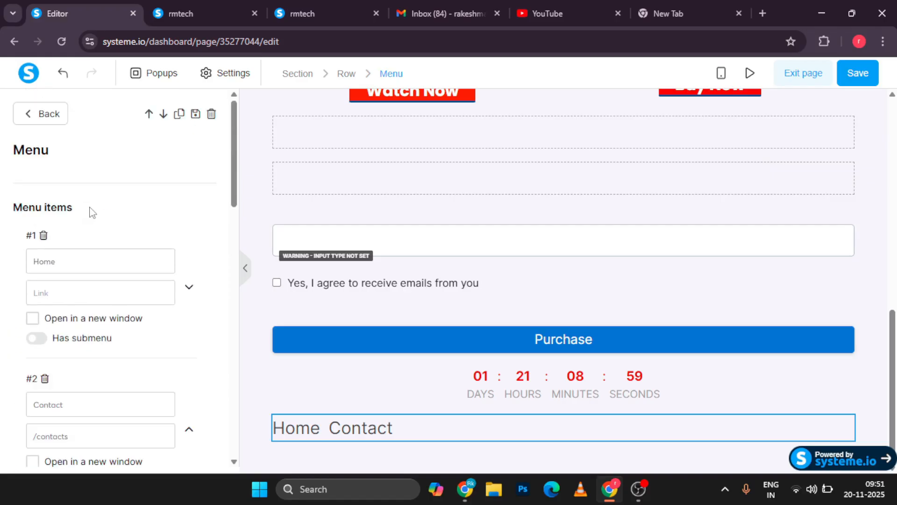
pyautogui.click(34, 115)
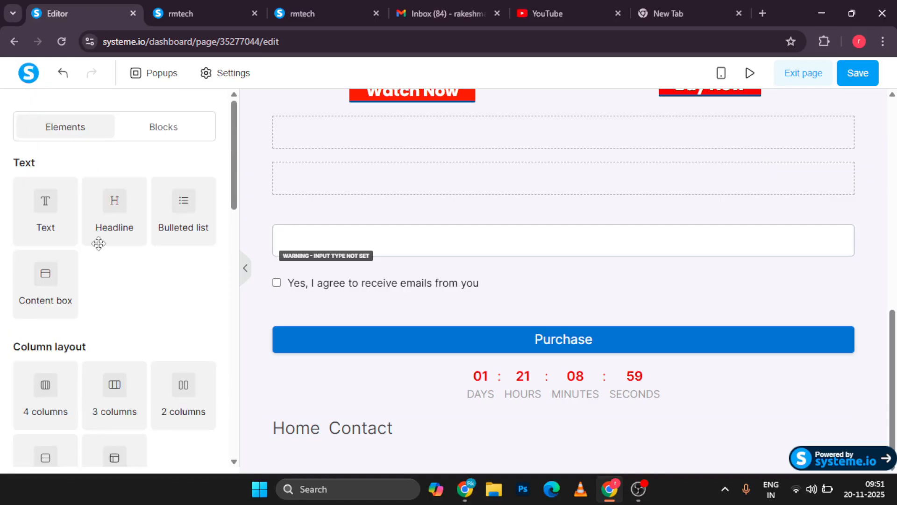
# Add horizontal lines below the "How o create sales funnel" title and below the "Systeme.io" headline.
pyautogui.scroll(-2, 133, 369)
pyautogui.scroll(-14, 132, 369)
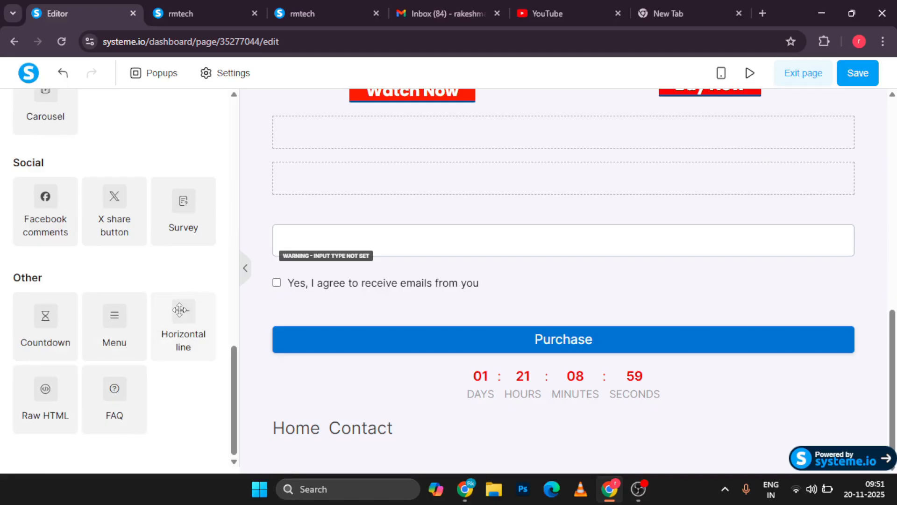
pyautogui.moveTo(179, 310); pyautogui.dragTo(281, 380)
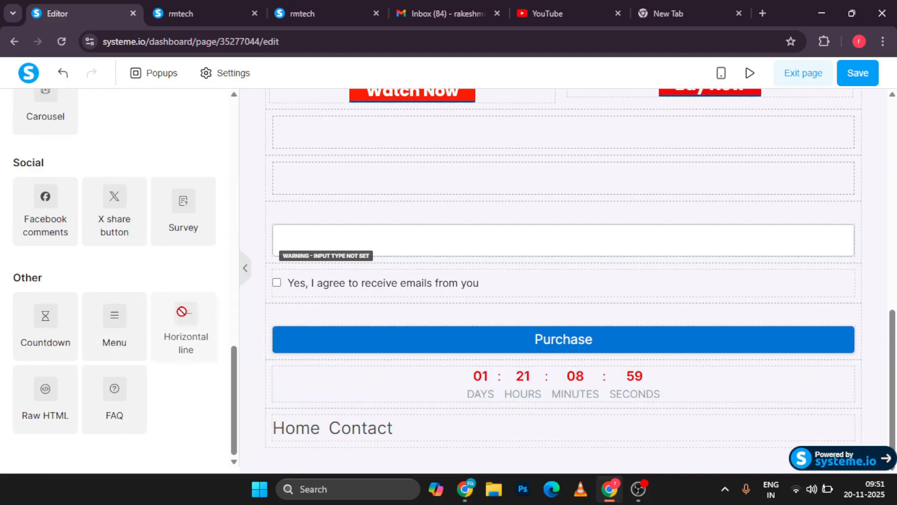
pyautogui.scroll(10, 471, 199)
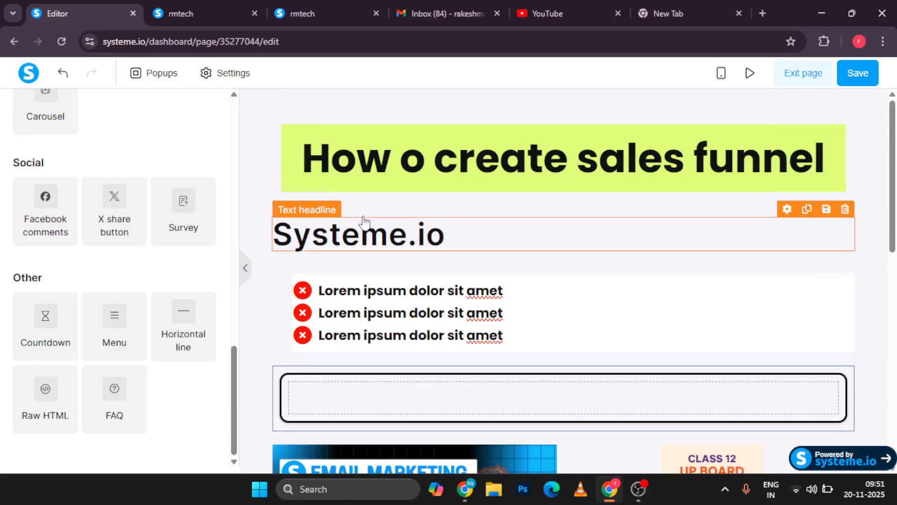
pyautogui.tripleClick(352, 185)
pyautogui.click(303, 203)
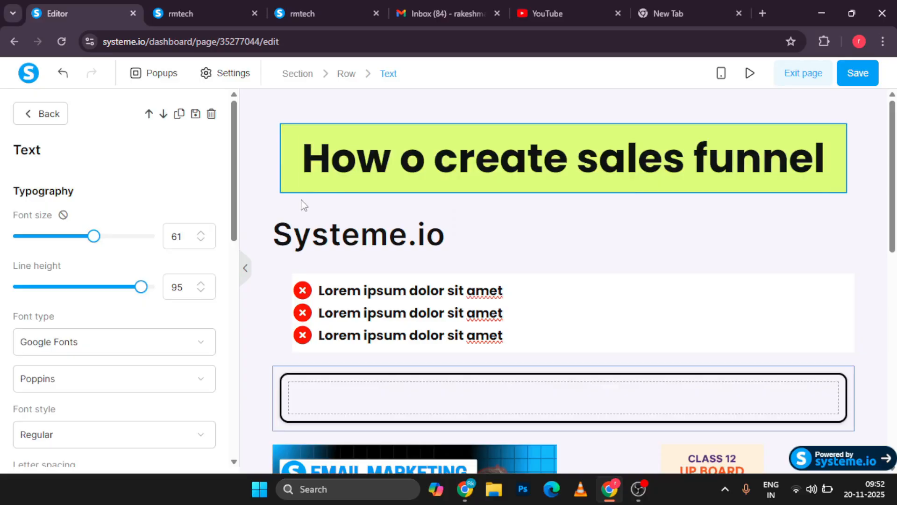
pyautogui.scroll(-3, 156, 372)
pyautogui.scroll(-10, 155, 373)
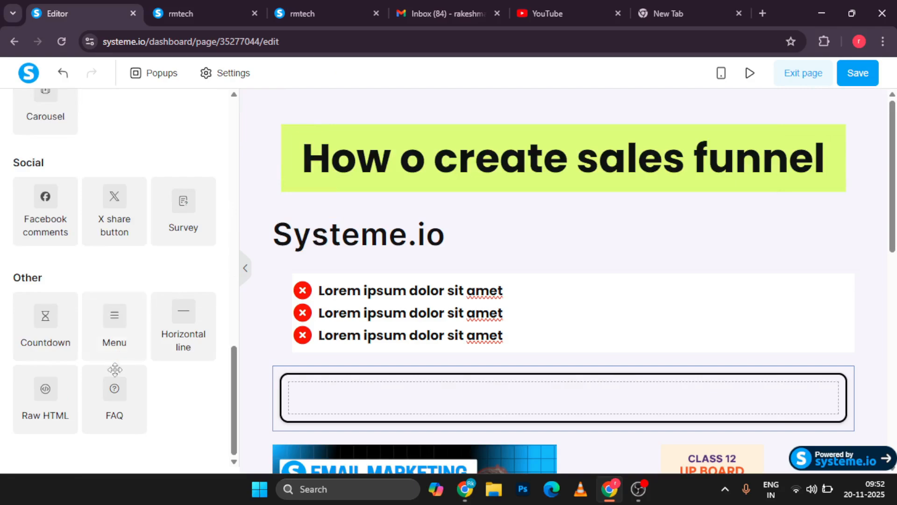
pyautogui.moveTo(177, 324); pyautogui.dragTo(301, 197)
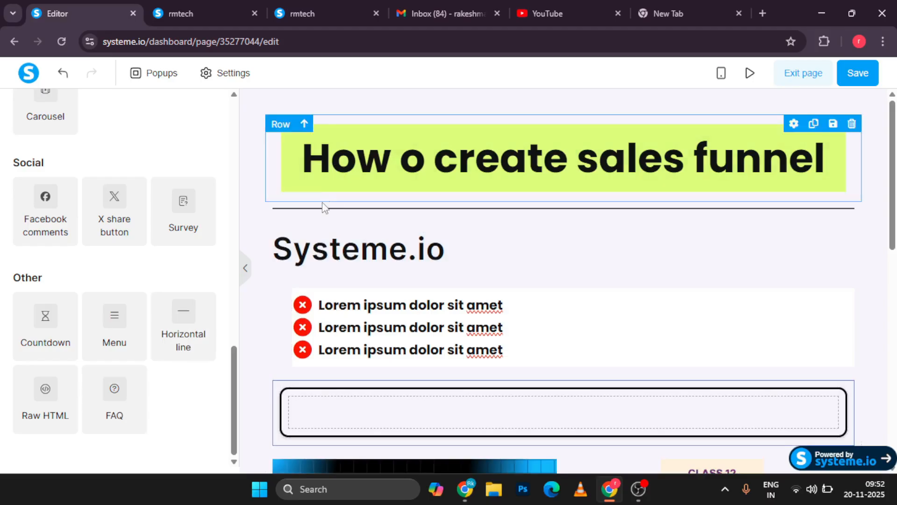
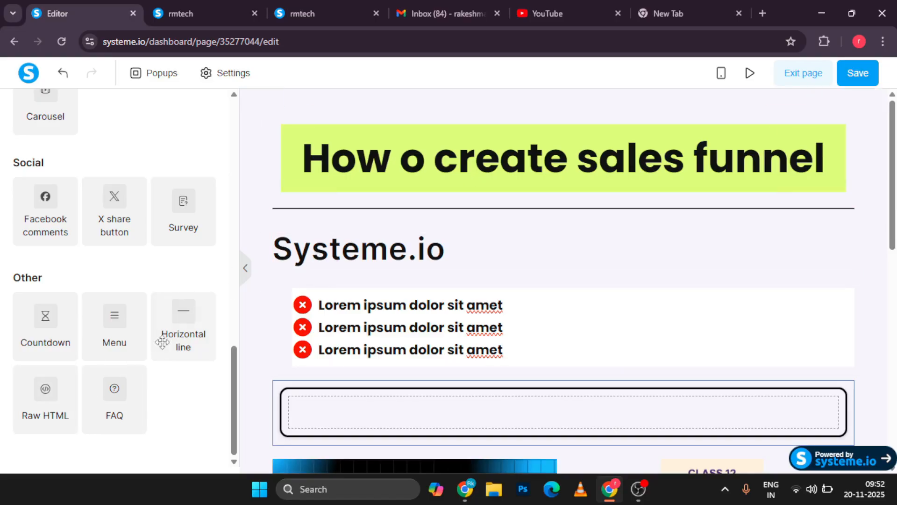
pyautogui.moveTo(176, 323); pyautogui.dragTo(296, 279)
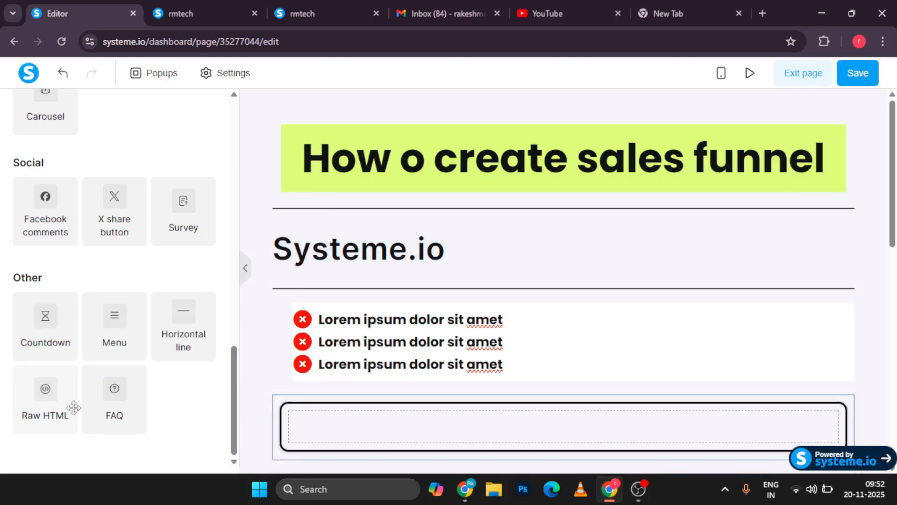
# Turn the "Systeme.io" headline text into a link by adding a space after it.
pyautogui.click(477, 252)
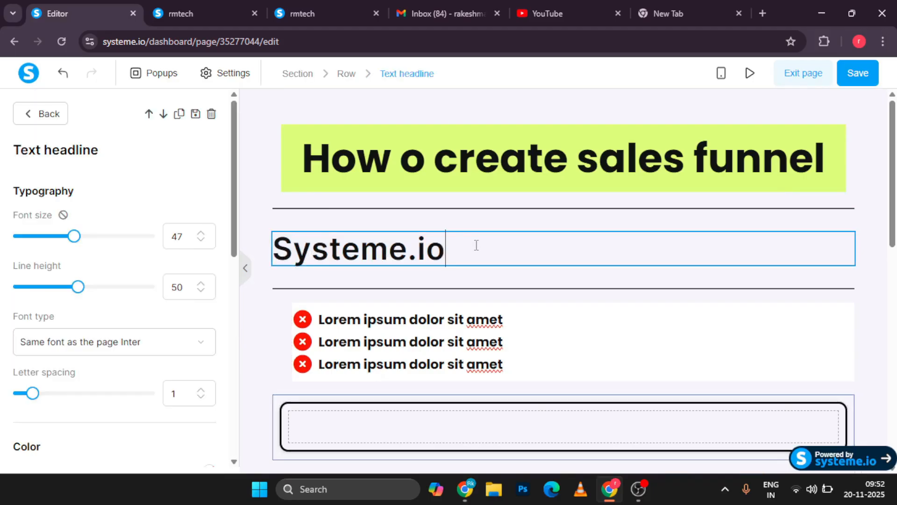
pyautogui.doubleClick(322, 244)
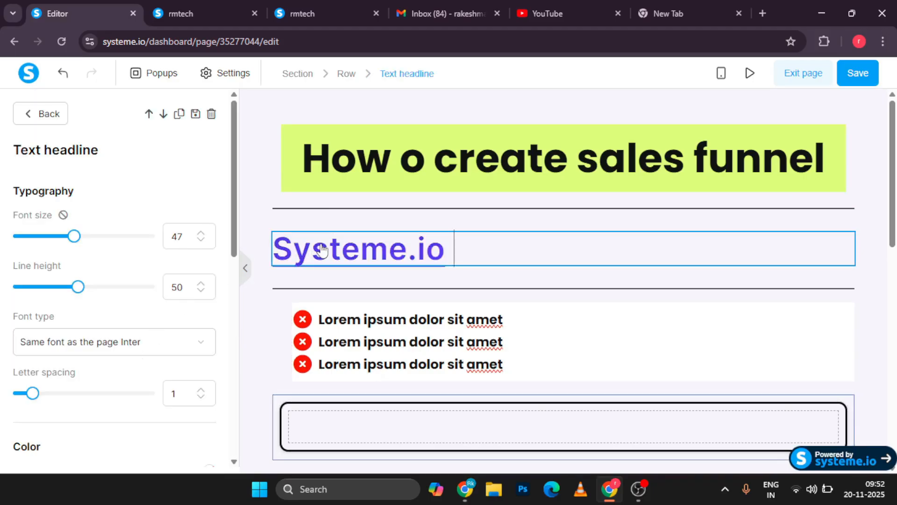
pyautogui.click(405, 272)
# Add an Image element, upload the logo "download (16) (1)" from Downloads and insert it.
pyautogui.scroll(-10, 108, 358)
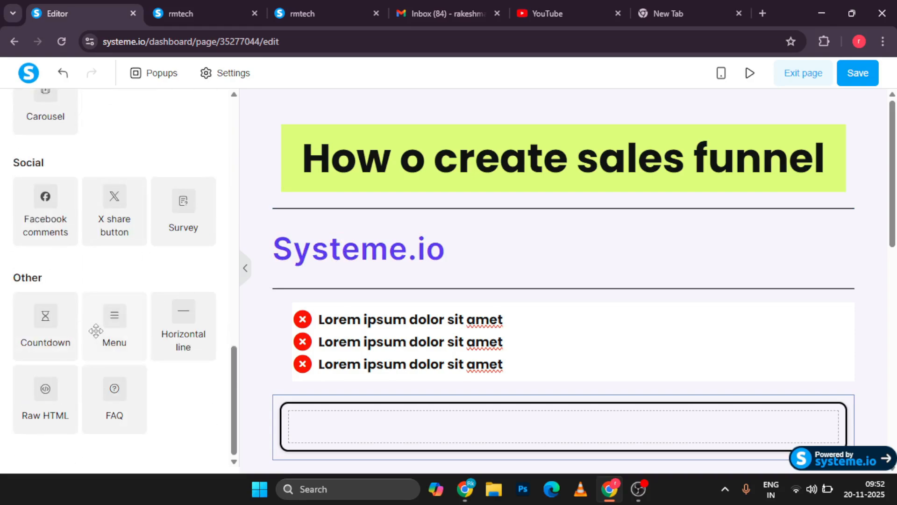
pyautogui.scroll(5, 97, 234)
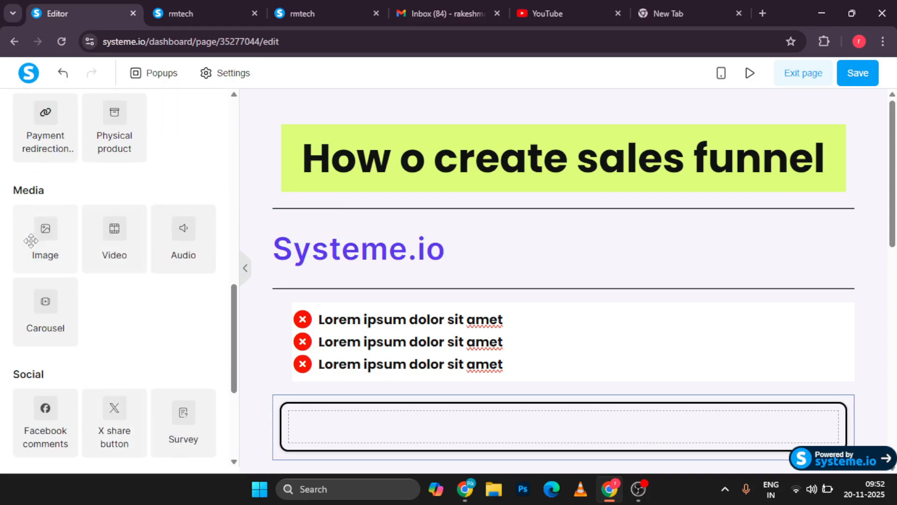
pyautogui.click(46, 230)
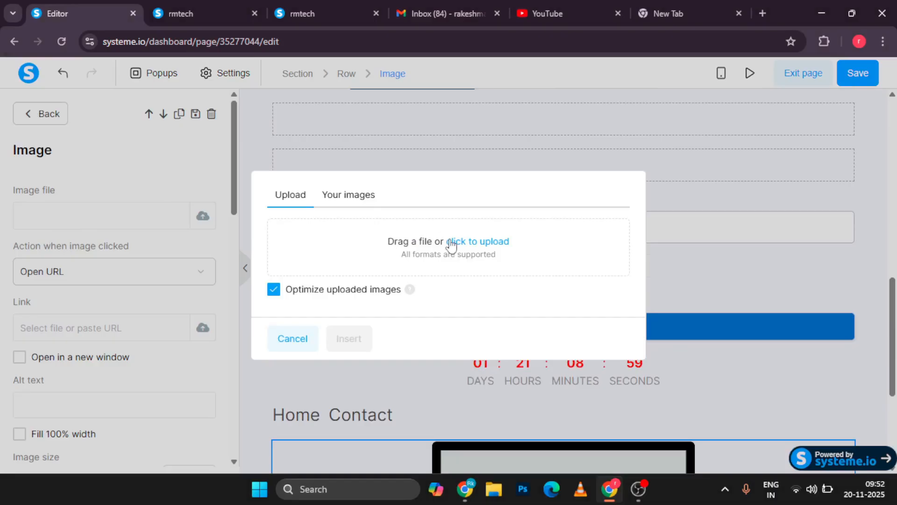
pyautogui.click(456, 242)
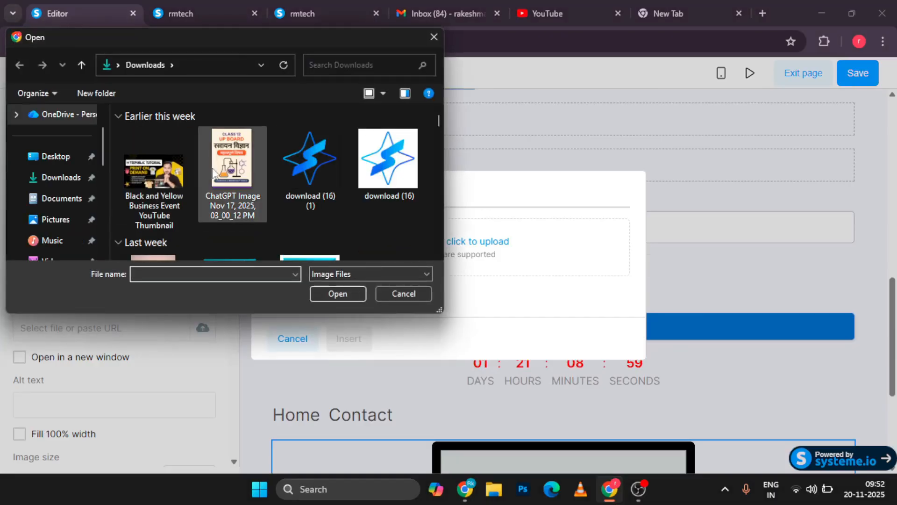
pyautogui.scroll(-5, 192, 197)
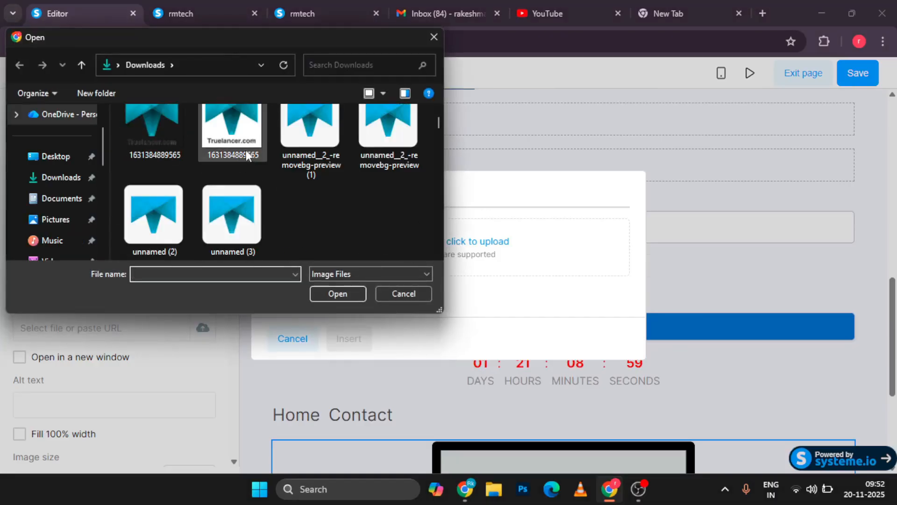
pyautogui.scroll(4, 230, 157)
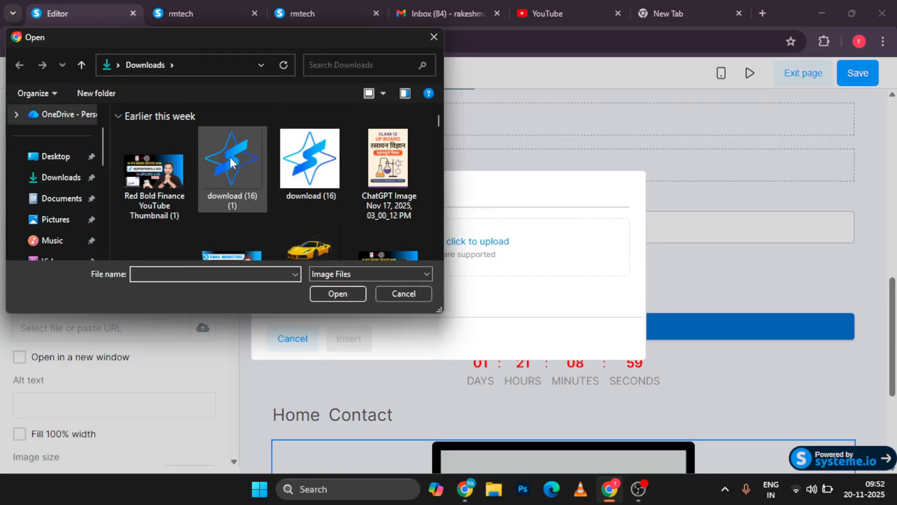
pyautogui.click(237, 160)
pyautogui.doubleClick(237, 160)
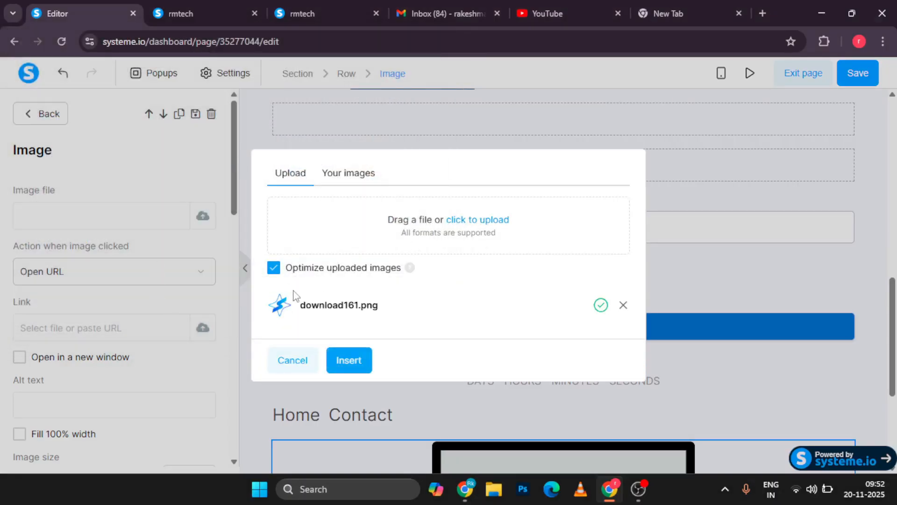
pyautogui.click(342, 357)
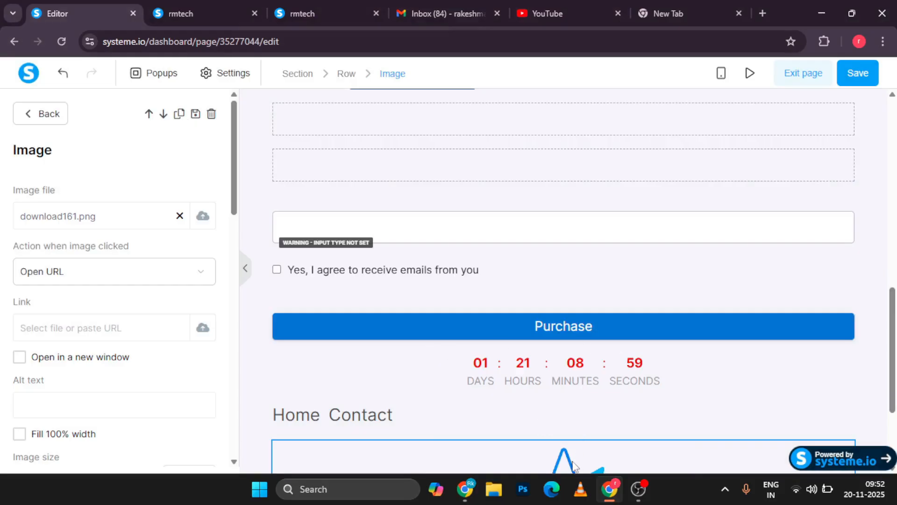
# Move the logo image directly below the "Systeme.io" headline and set its image size to 87.
pyautogui.click(521, 319)
pyautogui.moveTo(553, 458); pyautogui.dragTo(319, 233)
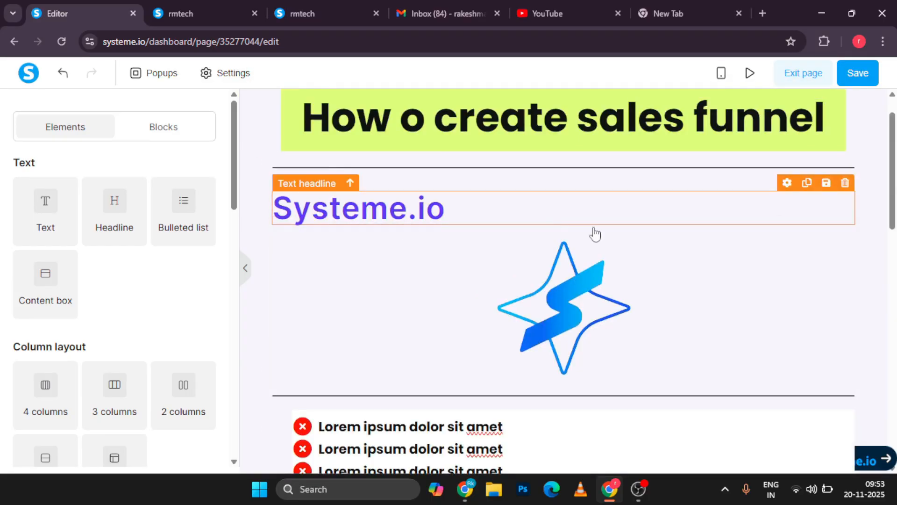
pyautogui.click(787, 227)
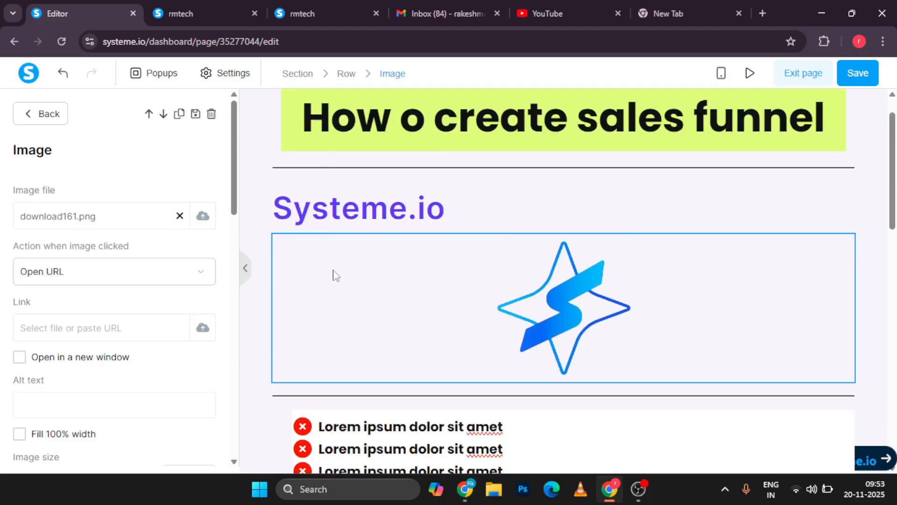
pyautogui.scroll(-8, 152, 290)
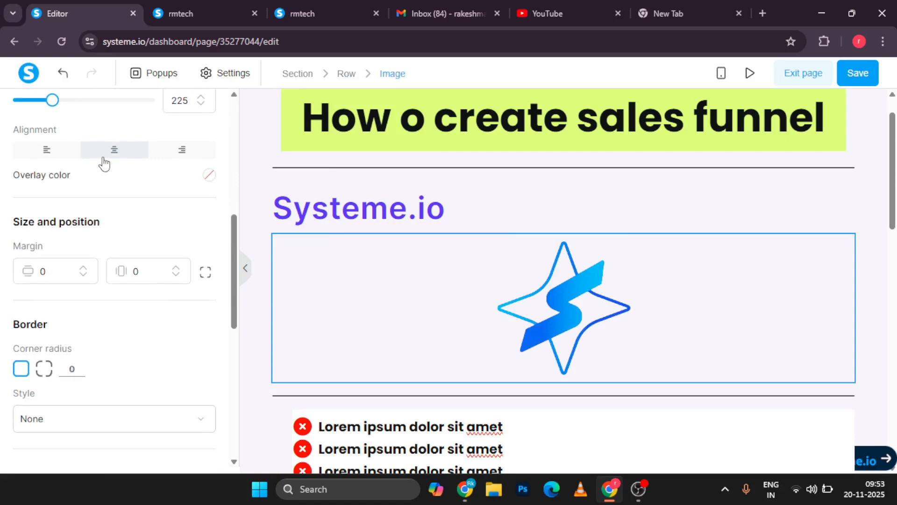
pyautogui.scroll(2, 103, 161)
pyautogui.moveTo(51, 178); pyautogui.dragTo(33, 186)
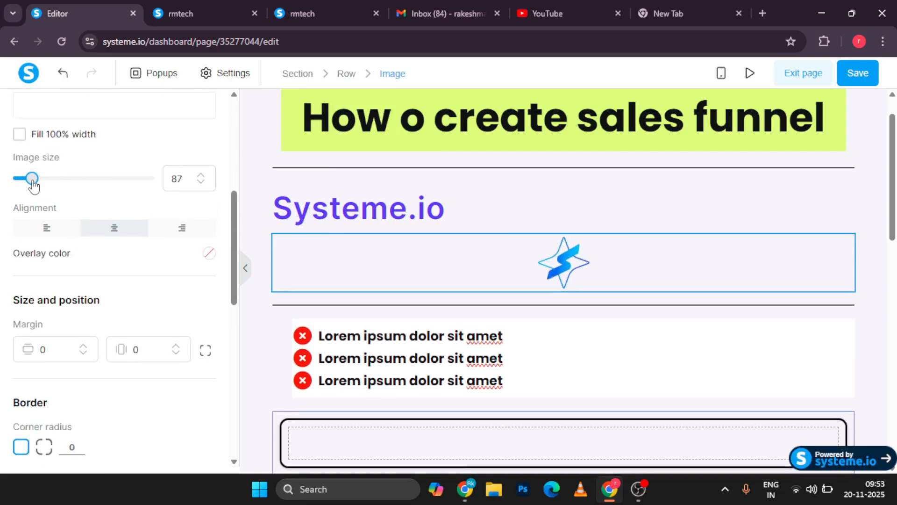
# Switch the logo image's border to separate corner radii and set its border style to Solid.
pyautogui.scroll(-5, 61, 280)
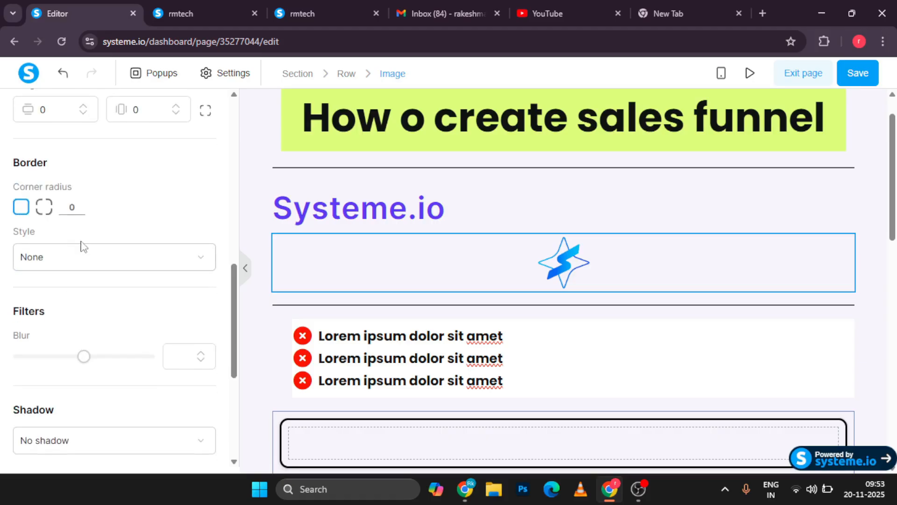
pyautogui.click(43, 207)
pyautogui.click(49, 273)
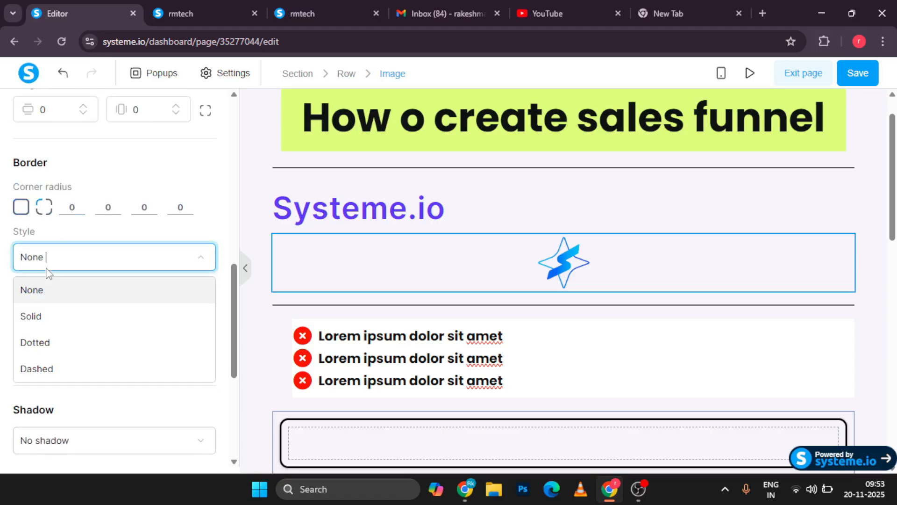
pyautogui.click(44, 323)
pyautogui.scroll(-1, 97, 305)
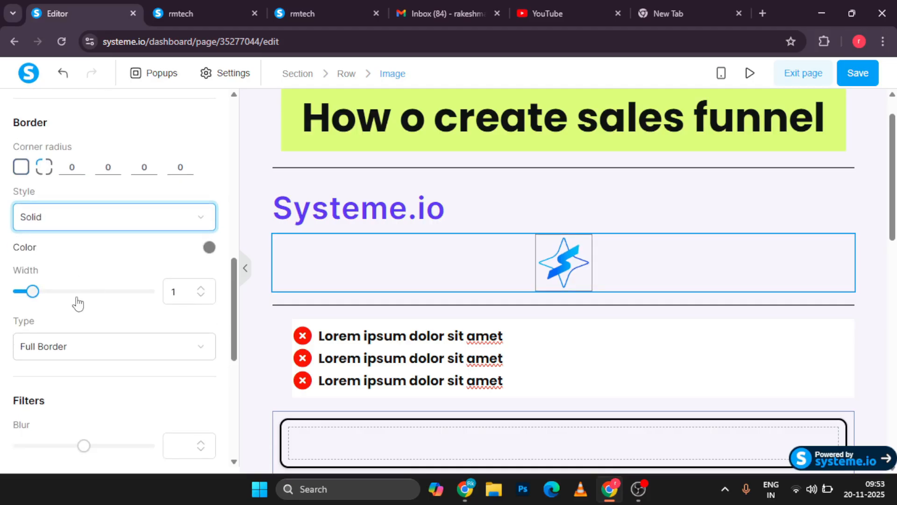
# Set the logo image's border width to 0 and its border type to Bottom only.
pyautogui.moveTo(38, 299); pyautogui.dragTo(17, 302)
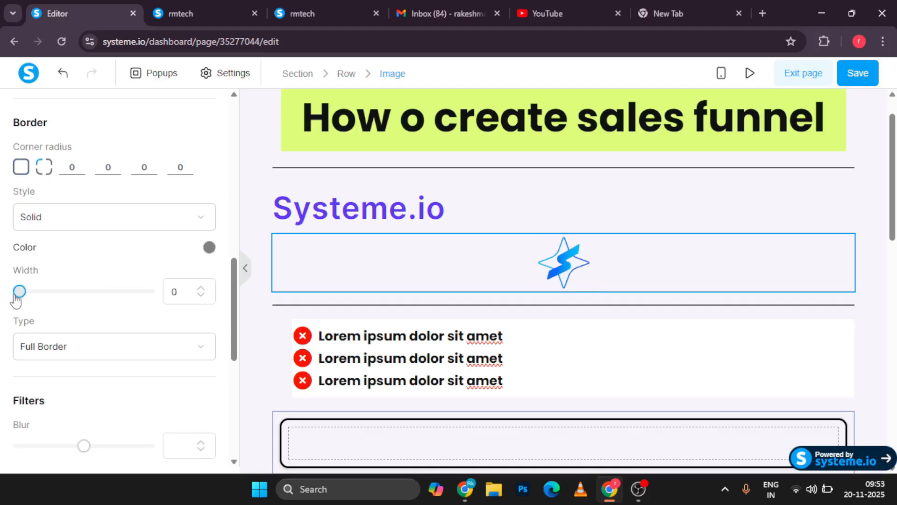
pyautogui.click(84, 351)
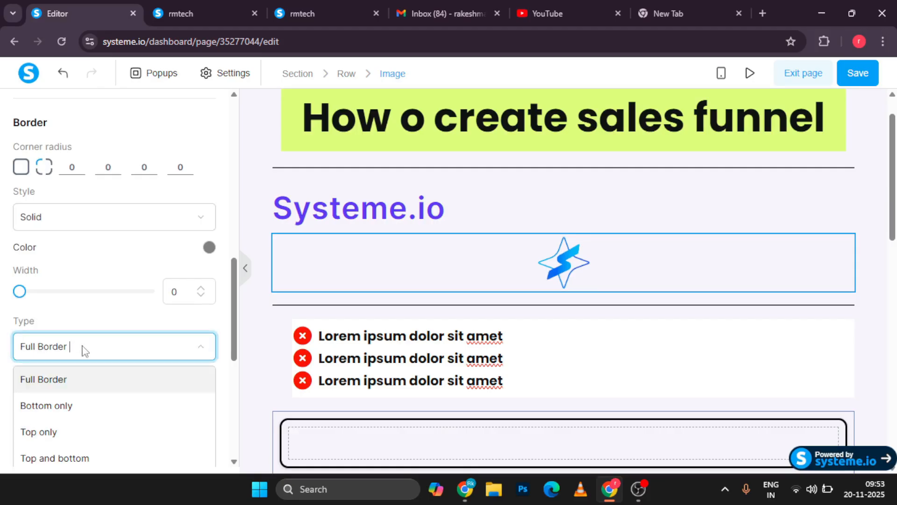
pyautogui.click(48, 434)
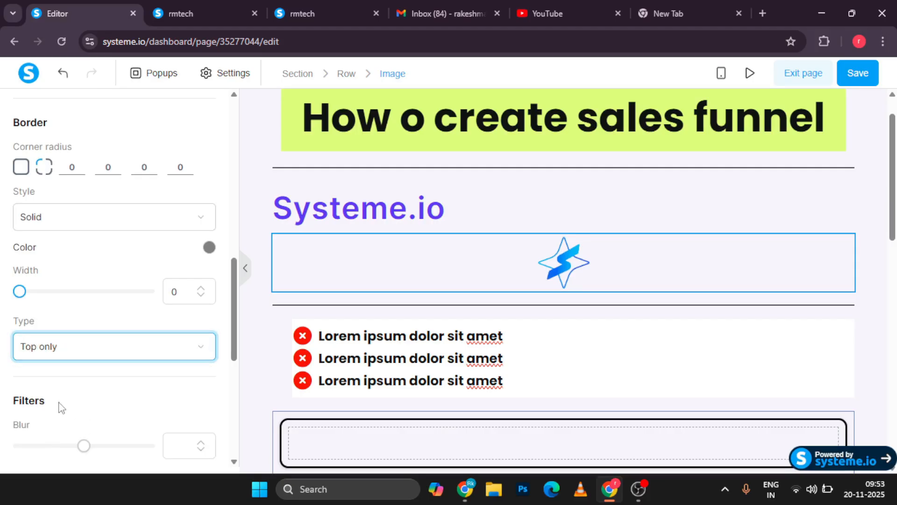
pyautogui.click(60, 355)
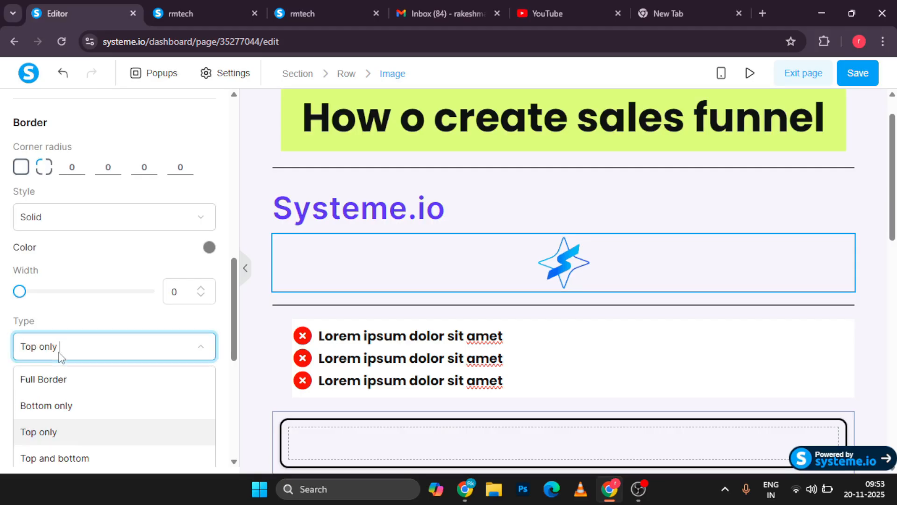
pyautogui.click(39, 416)
# Try a blur filter of 3 on the logo image and set it back to 0.
pyautogui.scroll(-3, 125, 395)
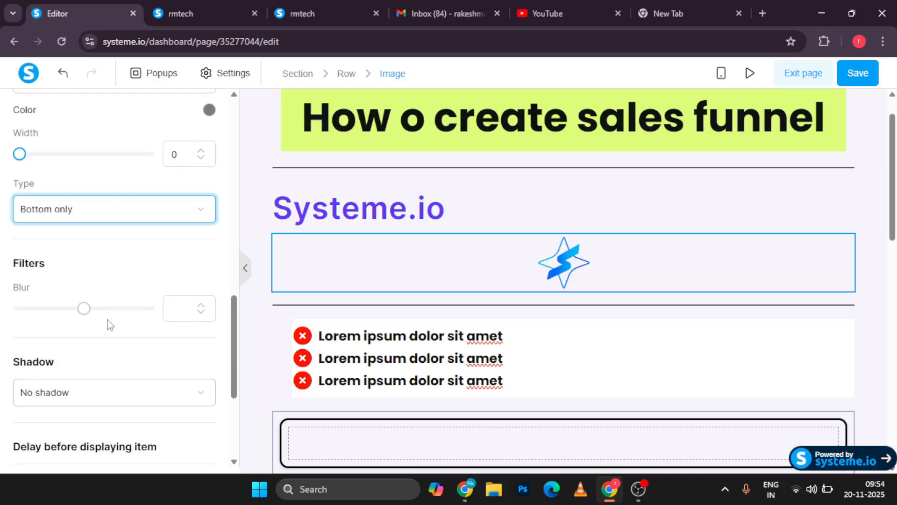
pyautogui.moveTo(89, 316); pyautogui.dragTo(67, 326)
pyautogui.scroll(-3, 65, 234)
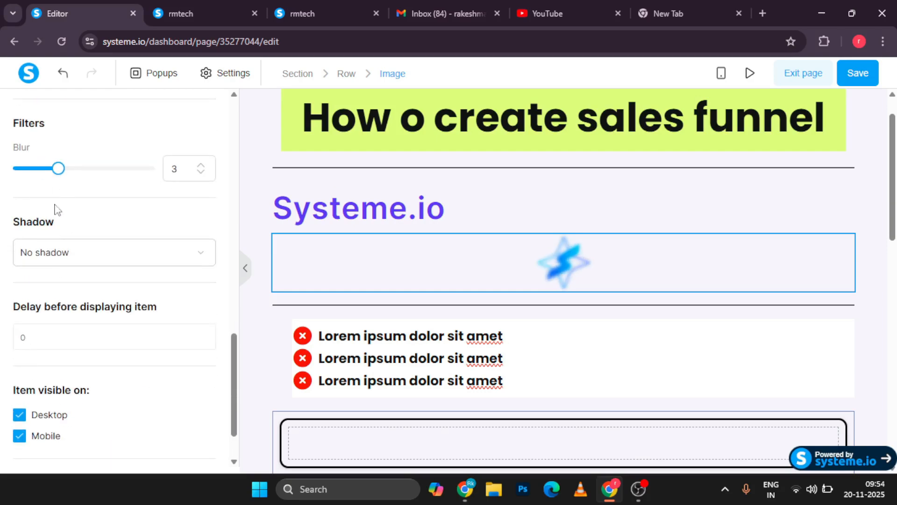
pyautogui.moveTo(57, 171); pyautogui.dragTo(18, 168)
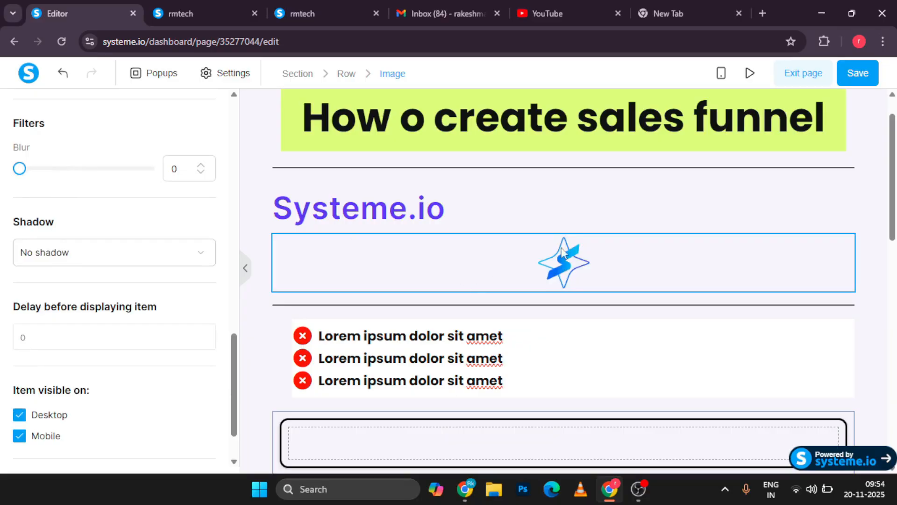
pyautogui.click(372, 255)
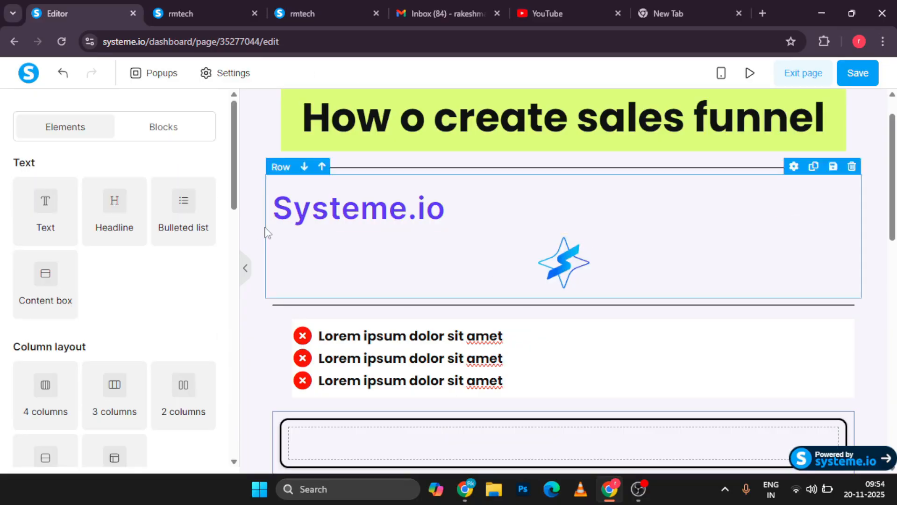
pyautogui.click(369, 269)
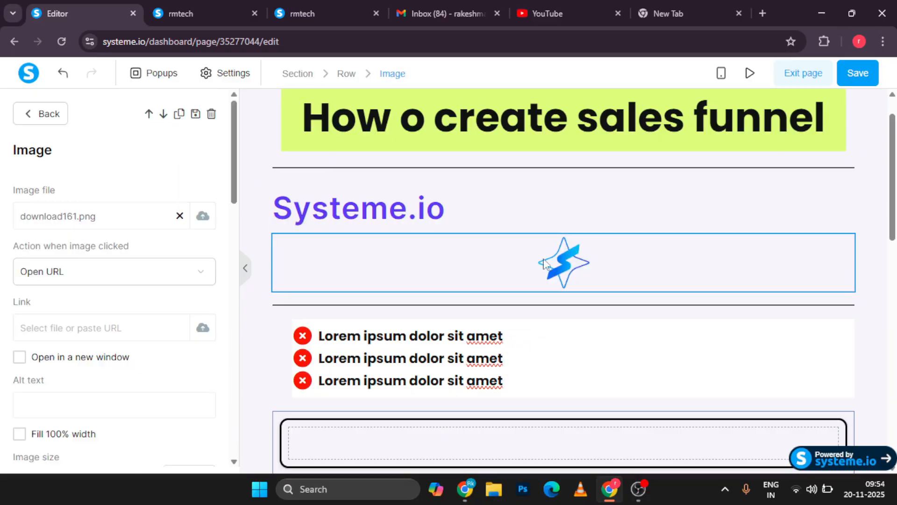
pyautogui.click(567, 268)
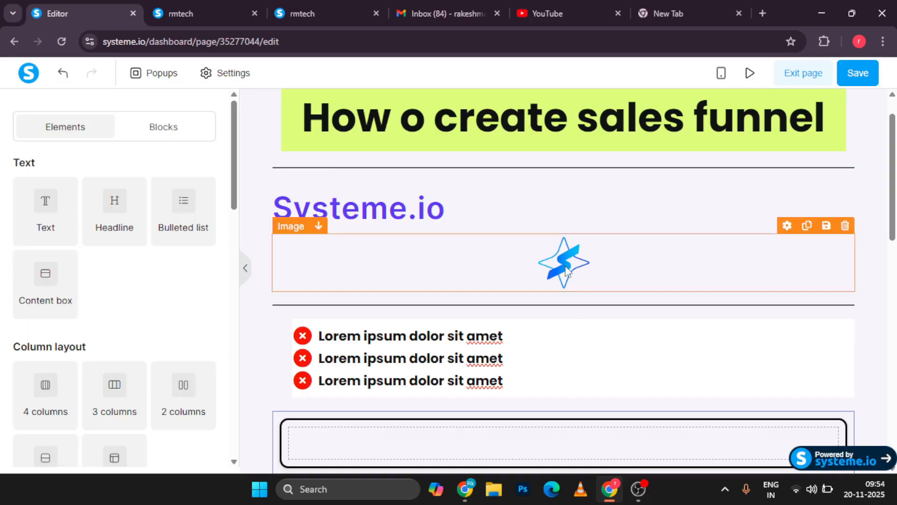
# Add an FAQ element below the Home/Contact menu near the end of the page.
pyautogui.scroll(-10, 151, 401)
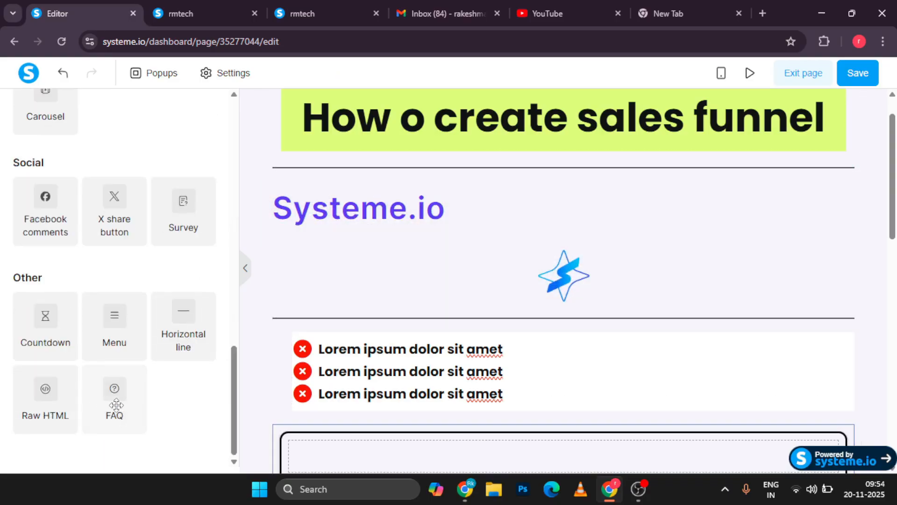
pyautogui.moveTo(116, 405); pyautogui.dragTo(345, 360)
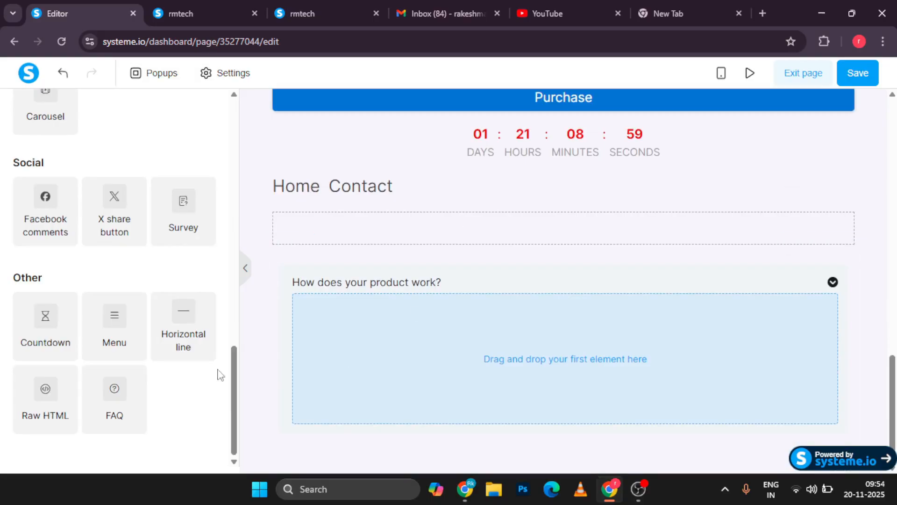
# Open the Opt-in forms blocks and try to place the single-input form block with social media buttons inside the FAQ.
pyautogui.scroll(10, 138, 253)
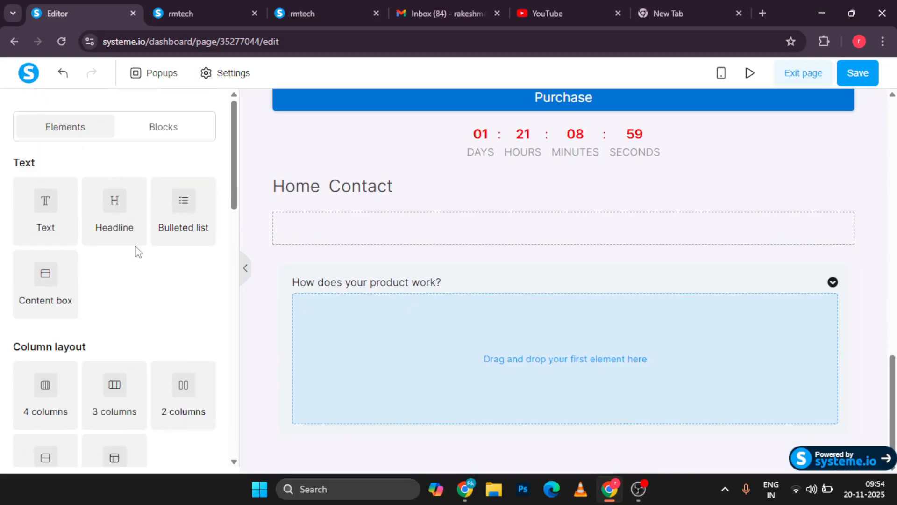
pyautogui.click(163, 127)
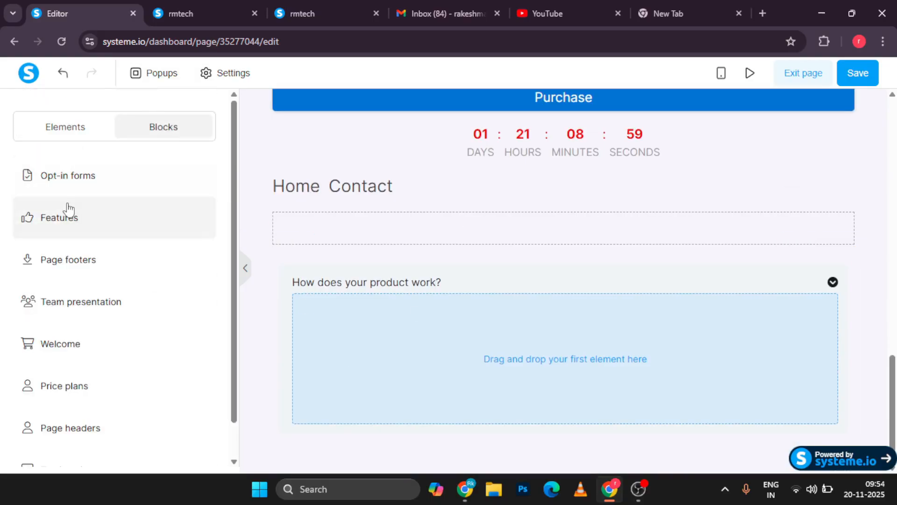
pyautogui.click(94, 197)
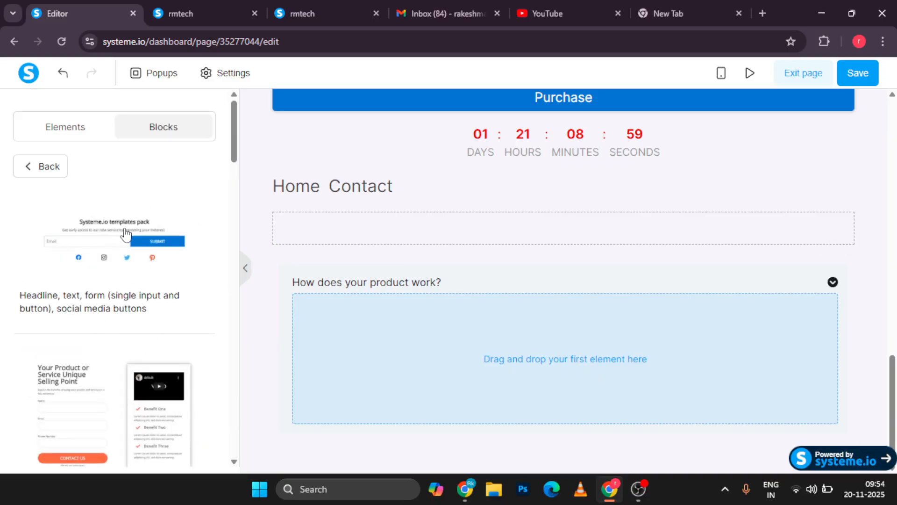
pyautogui.moveTo(107, 210); pyautogui.dragTo(512, 344)
pyautogui.scroll(5, 512, 344)
pyautogui.scroll(-5, 460, 374)
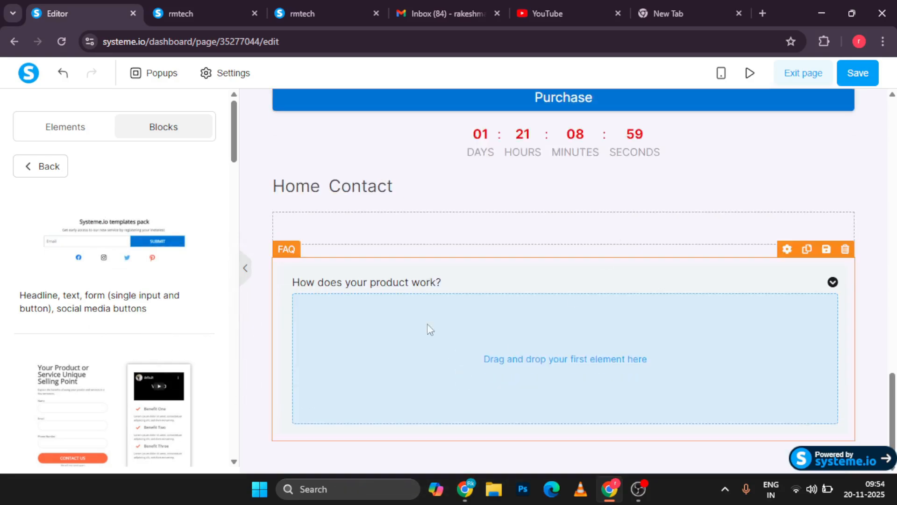
# Delete the FAQ element and add the opt-in block with headline, text, single-input form and social media buttons at the end of the page.
pyautogui.click(845, 250)
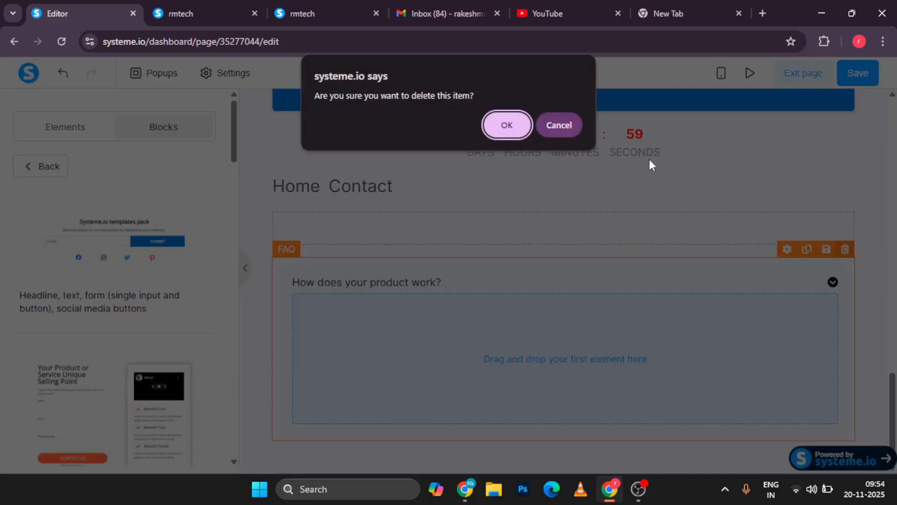
pyautogui.click(519, 131)
pyautogui.moveTo(148, 218); pyautogui.dragTo(736, 375)
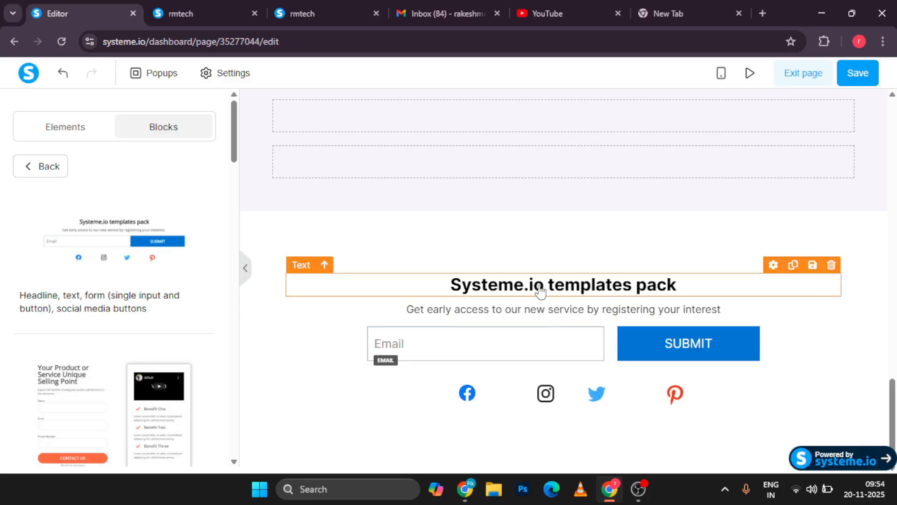
# Look through the block templates for Opt-in forms, Features, Page footers and Welcome.
pyautogui.scroll(-2, 108, 369)
pyautogui.scroll(-4, 108, 369)
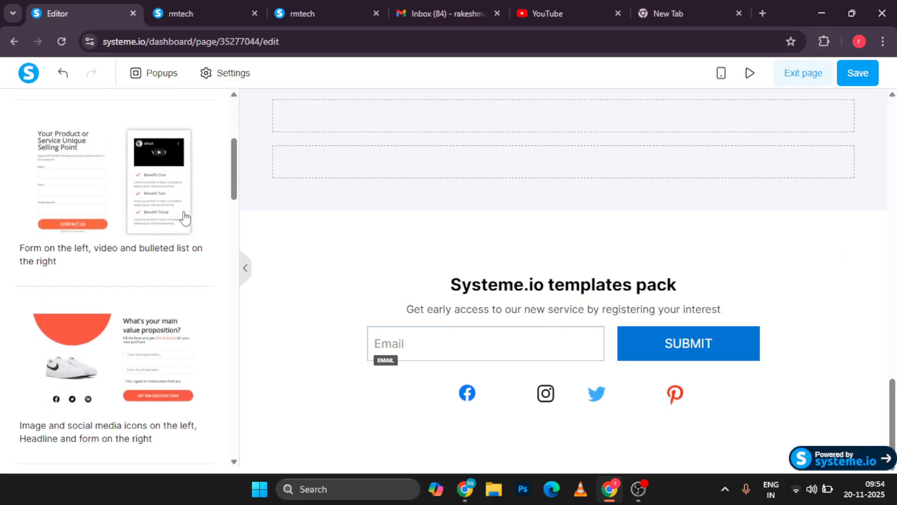
pyautogui.scroll(6, 125, 358)
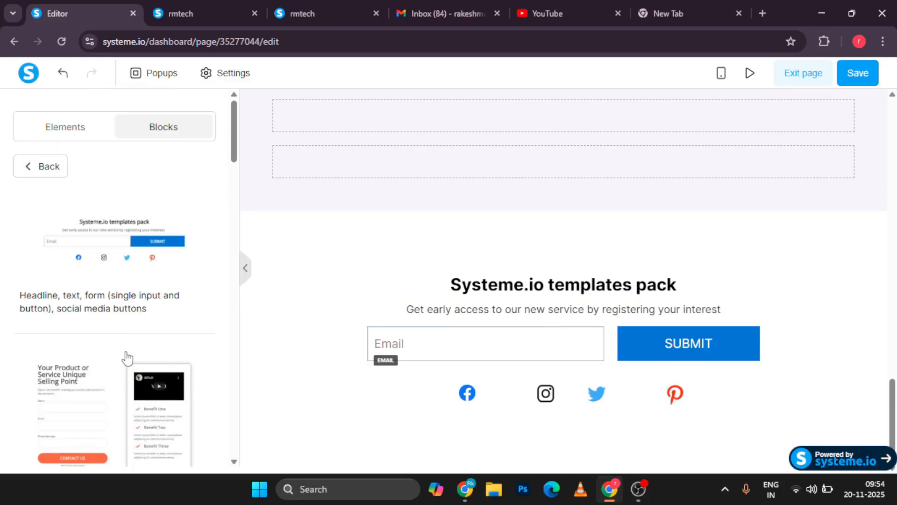
pyautogui.click(52, 168)
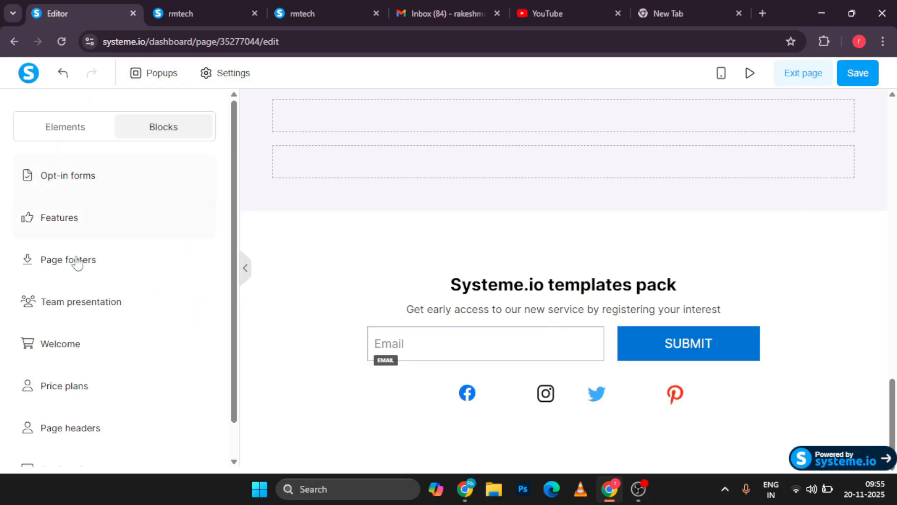
pyautogui.click(69, 229)
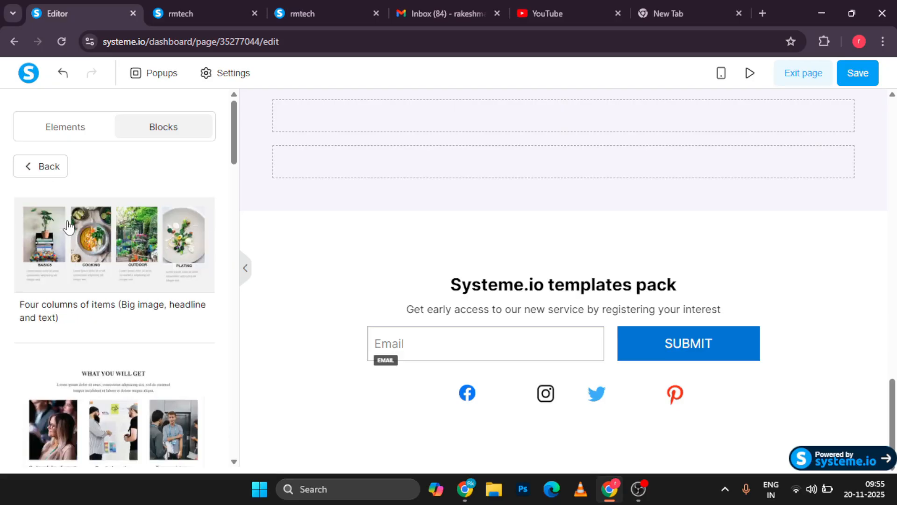
pyautogui.click(52, 169)
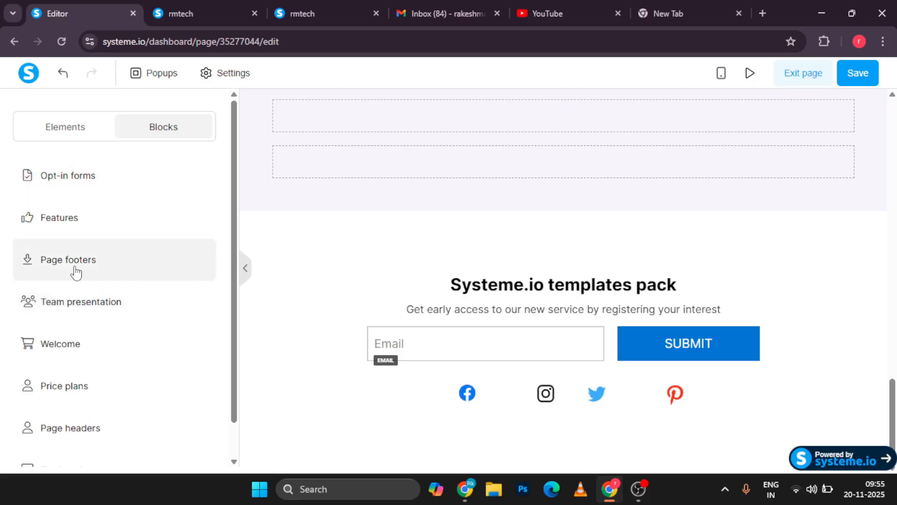
pyautogui.click(76, 272)
pyautogui.scroll(-5, 117, 402)
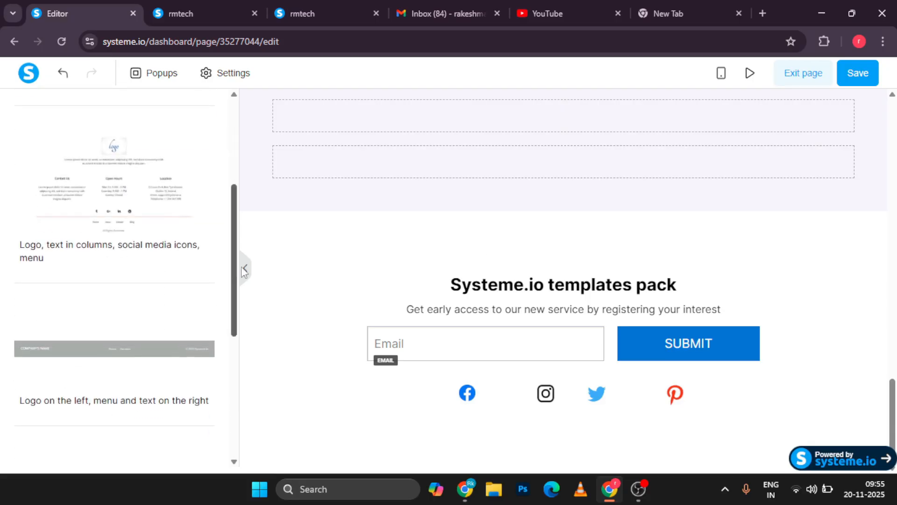
pyautogui.scroll(5, 183, 258)
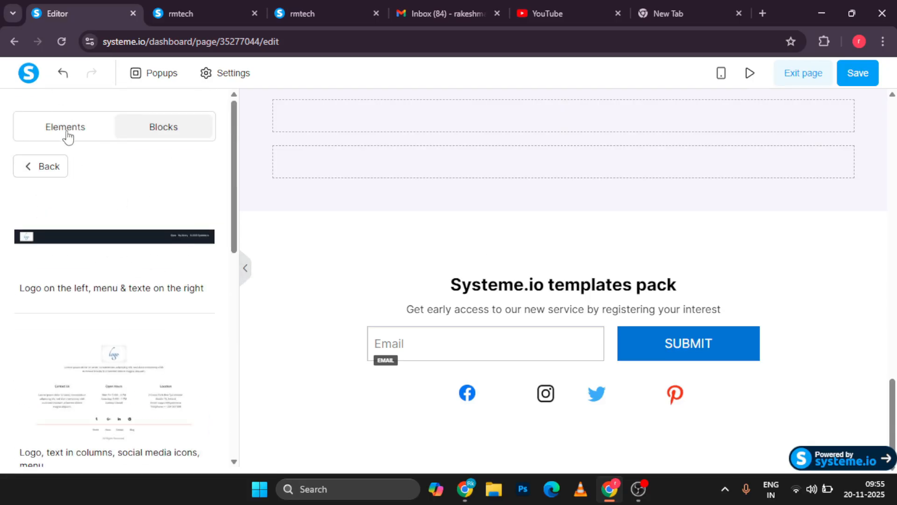
pyautogui.click(48, 170)
pyautogui.scroll(-1, 69, 275)
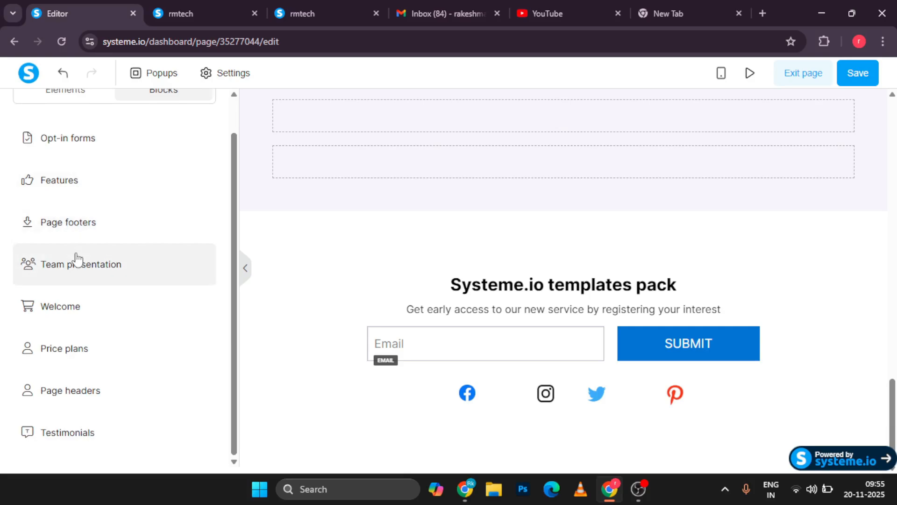
pyautogui.click(64, 313)
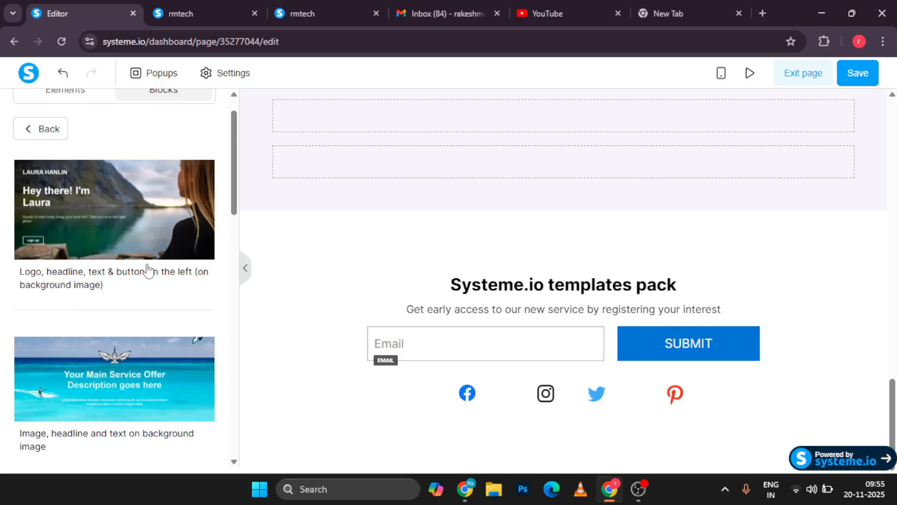
pyautogui.click(47, 130)
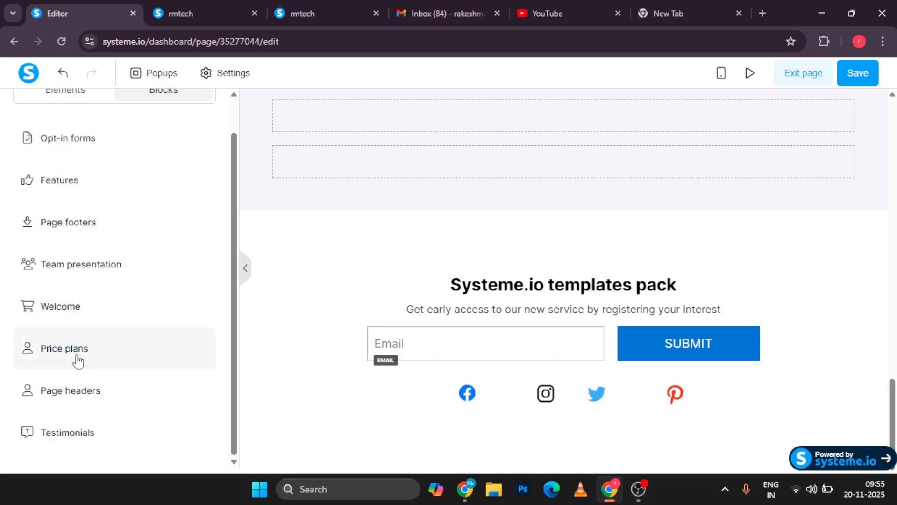
# Add the page header block "Company name on the left, menu on the right" directly above the Systeme.io templates pack section.
pyautogui.click(75, 397)
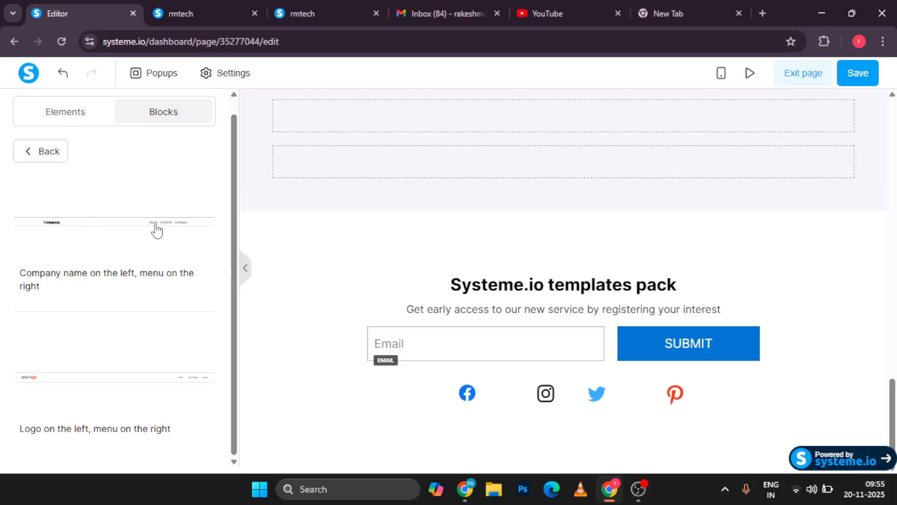
pyautogui.moveTo(157, 230); pyautogui.dragTo(504, 209)
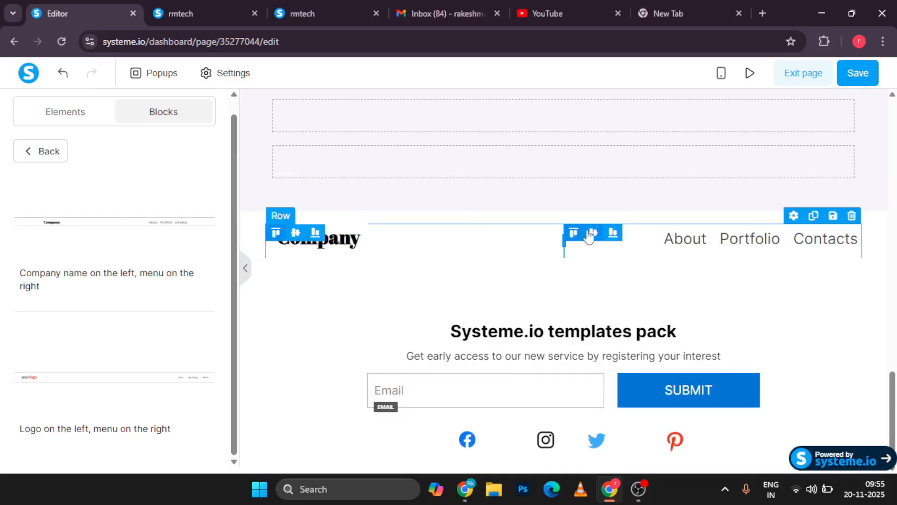
# Move the Systeme.io templates pack and Company header sections above the "How o create sales funnel" headline and return to the elements list.
pyautogui.moveTo(466, 224); pyautogui.dragTo(480, 73)
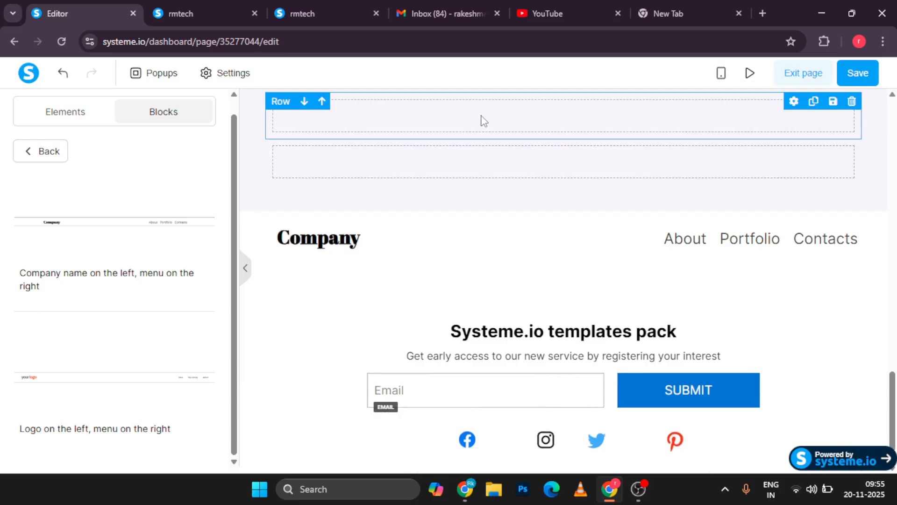
pyautogui.scroll(2, 478, 121)
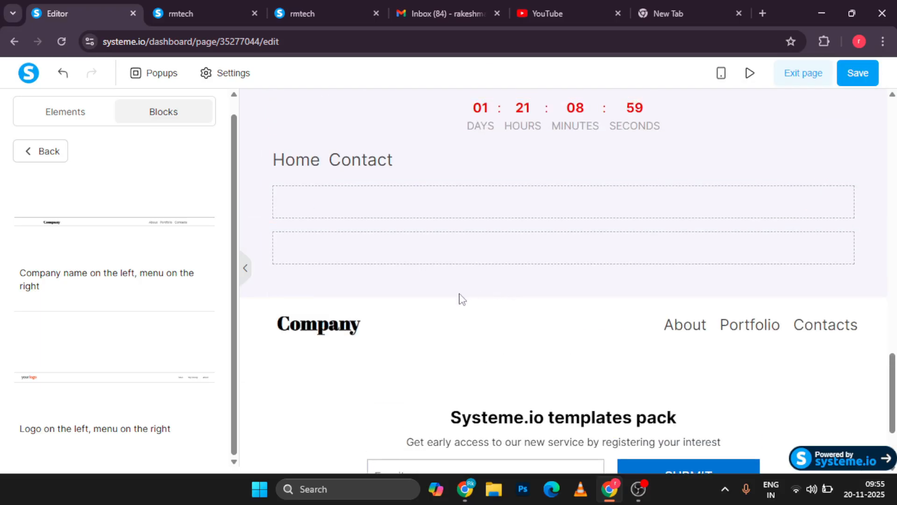
pyautogui.moveTo(457, 306); pyautogui.dragTo(455, 127)
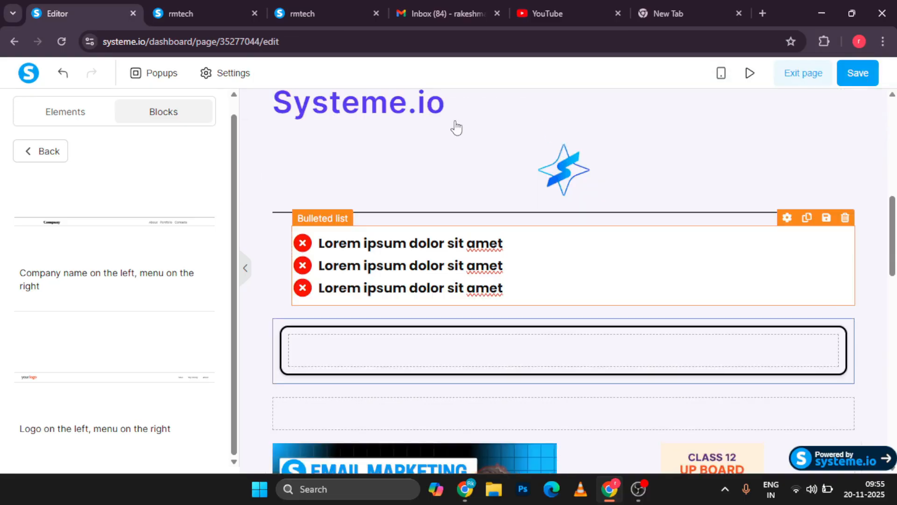
pyautogui.scroll(10, 436, 154)
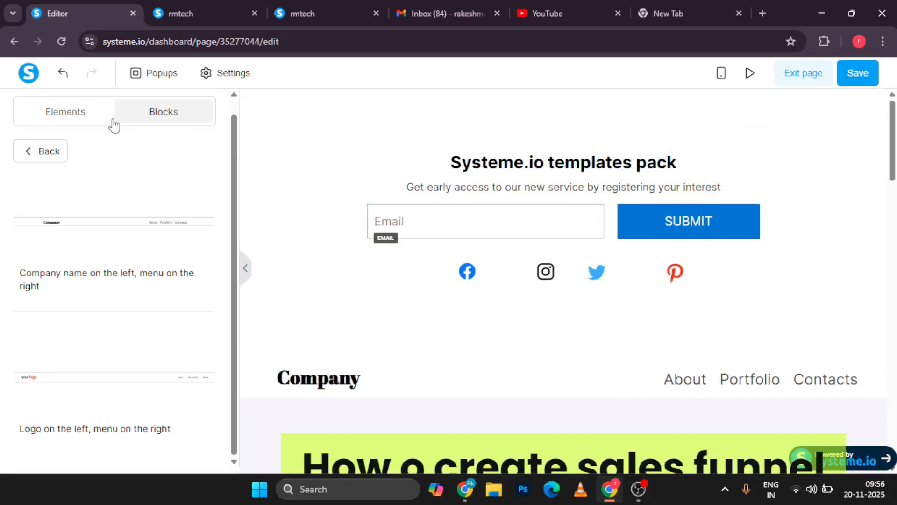
pyautogui.click(73, 111)
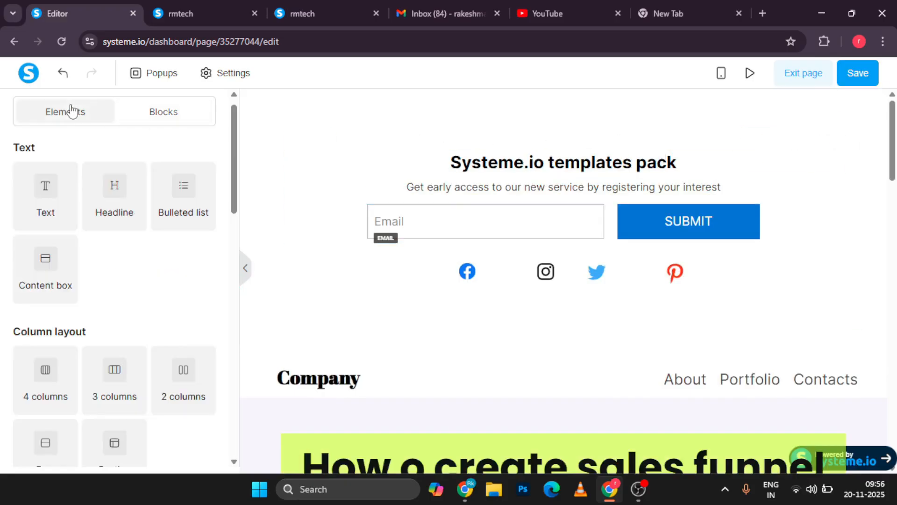
# Look through the Price plans block templates and return to the list of block categories.
pyautogui.click(147, 118)
pyautogui.scroll(-1, 77, 328)
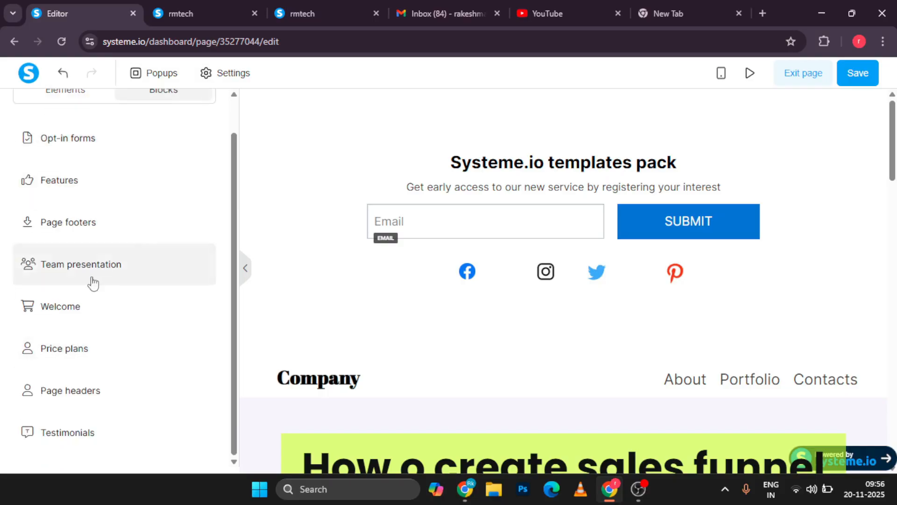
pyautogui.click(77, 363)
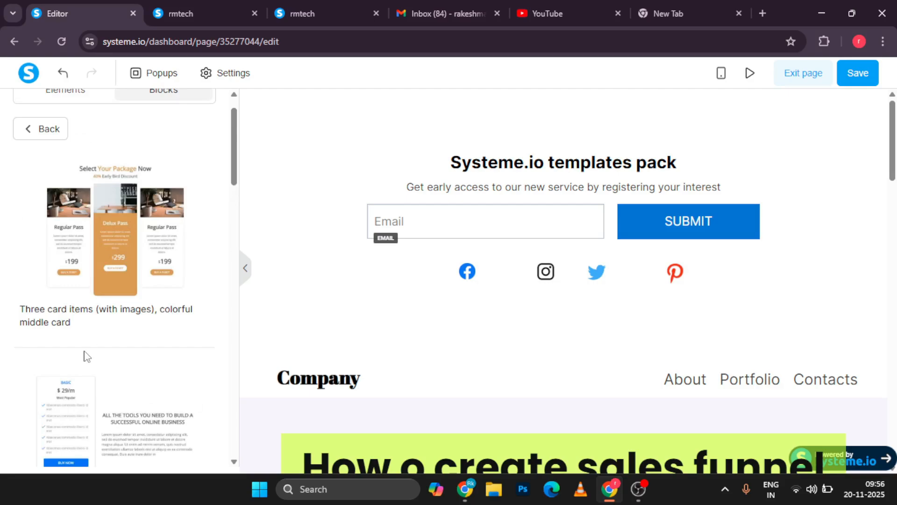
pyautogui.scroll(-5, 83, 346)
pyautogui.scroll(5, 83, 279)
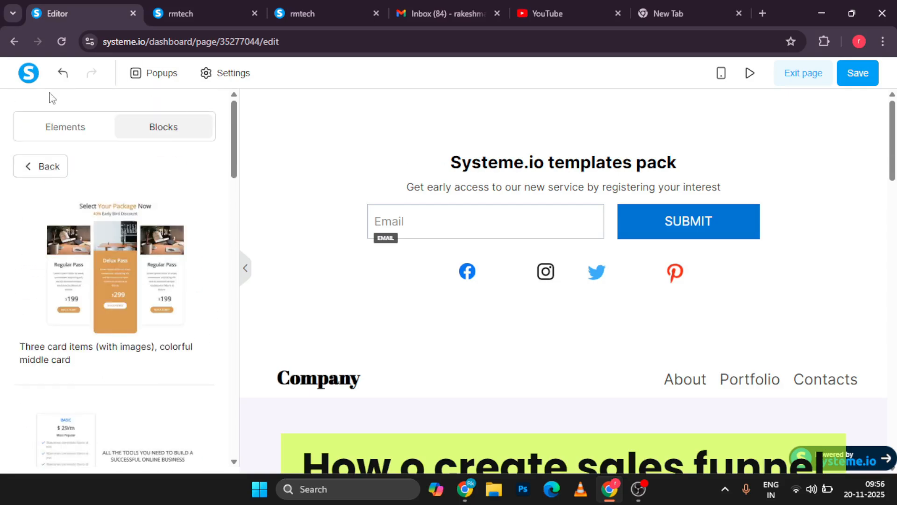
pyautogui.click(25, 176)
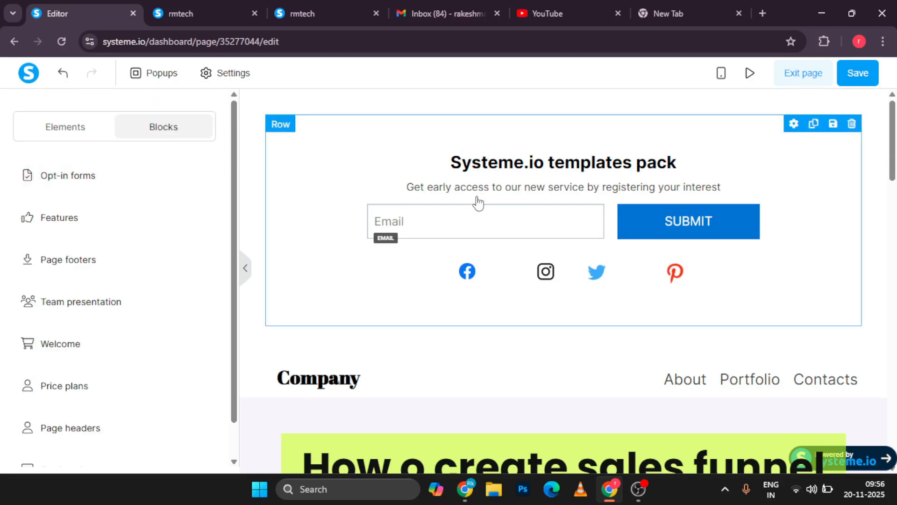
# Save the funnel page and reload the older page preview that is already open in the browser.
pyautogui.click(859, 79)
pyautogui.click(858, 81)
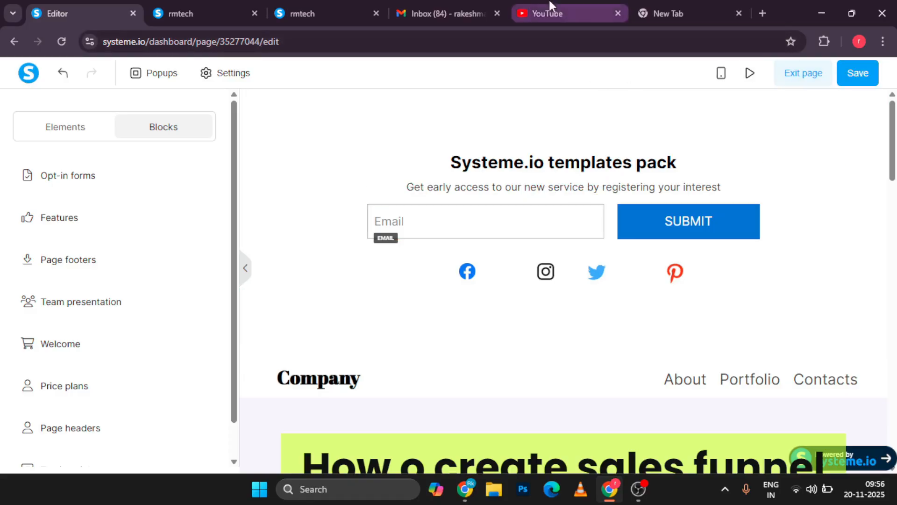
pyautogui.click(165, 12)
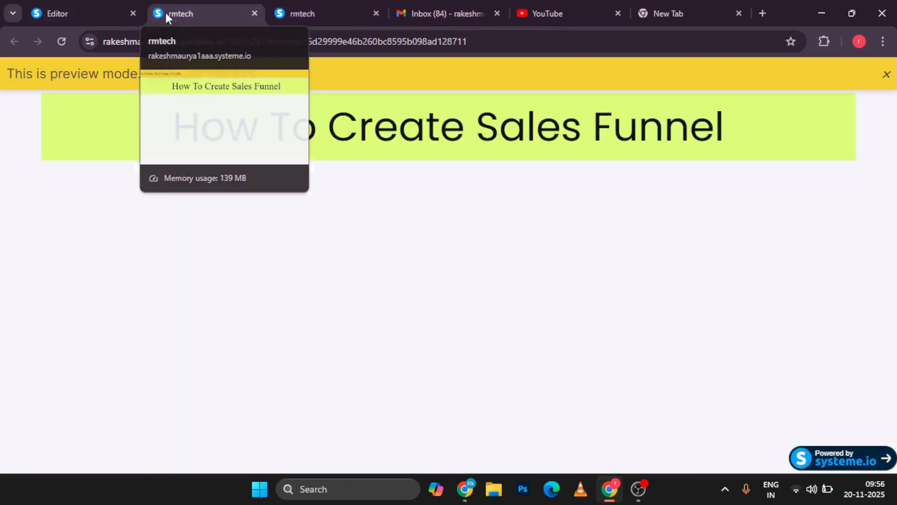
pyautogui.click(62, 42)
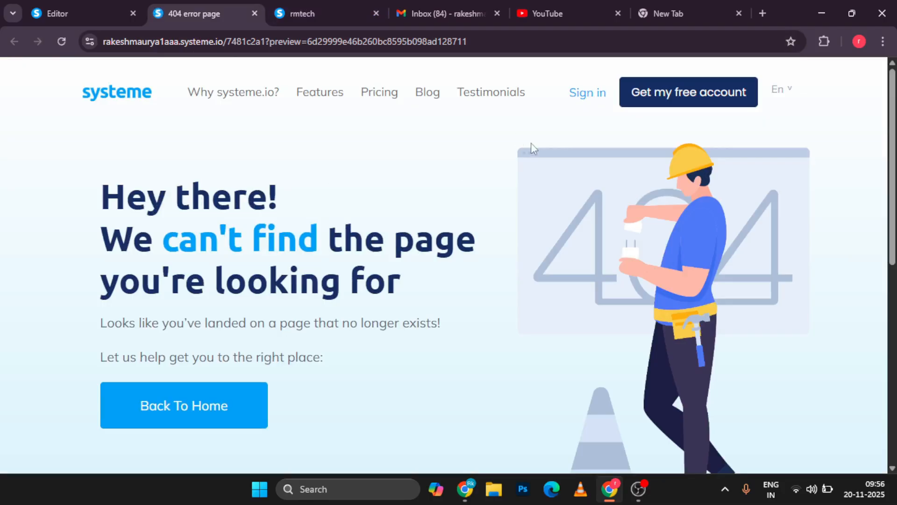
# Go from the error page to the account dashboard, open the sales funnels list and view the live page of the rmtech 2.0 funnel.
pyautogui.click(587, 100)
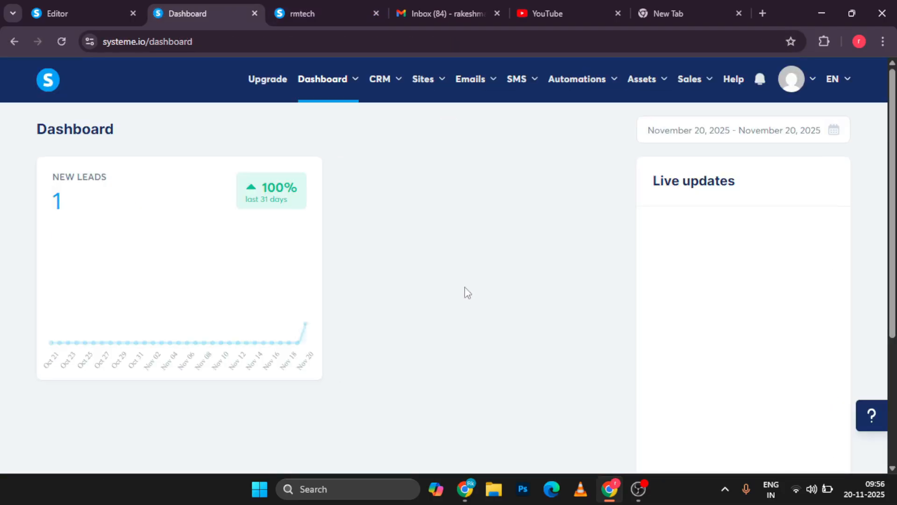
pyautogui.moveTo(436, 84)
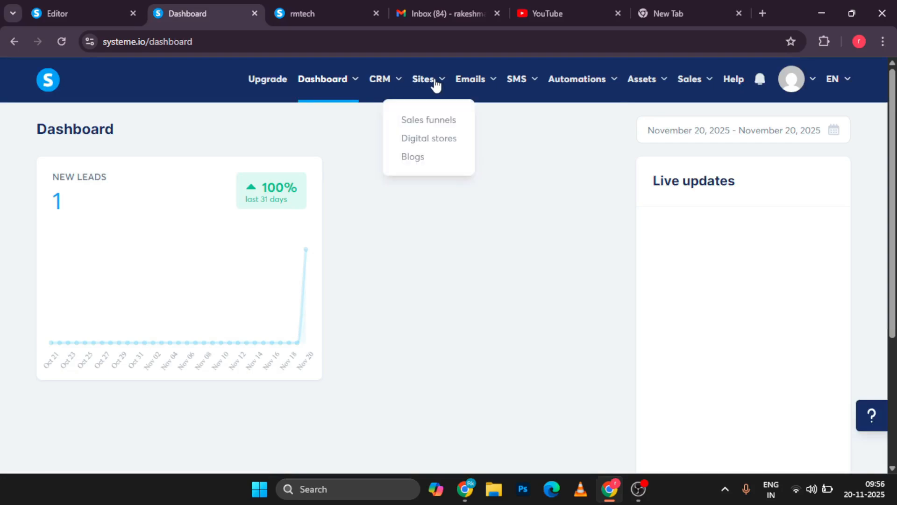
pyautogui.click(426, 120)
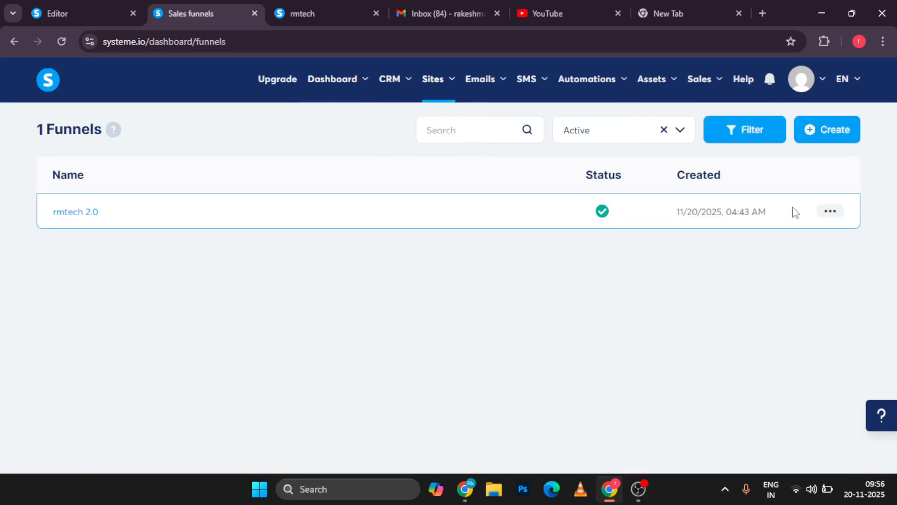
pyautogui.click(831, 212)
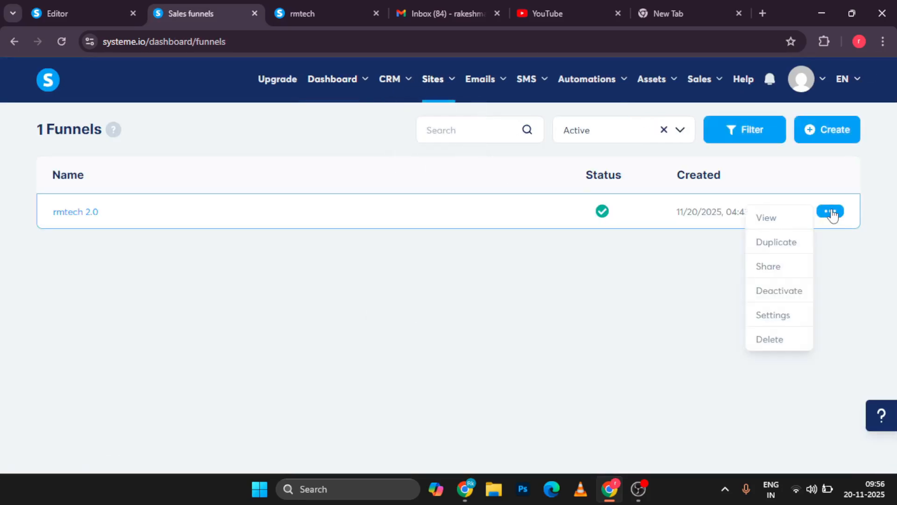
pyautogui.click(786, 216)
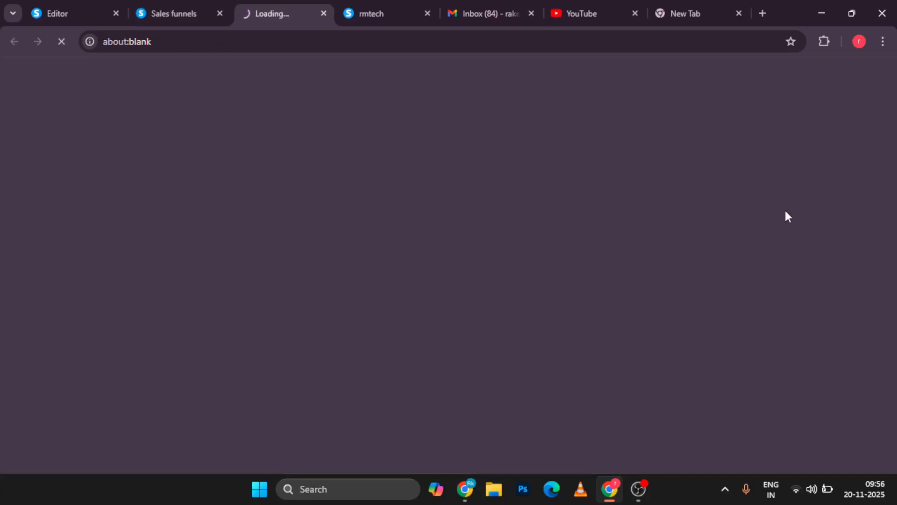
# Examine the live funnel page from the opt-in form and Company header down to the closing opt-in section.
pyautogui.scroll(-10, 311, 271)
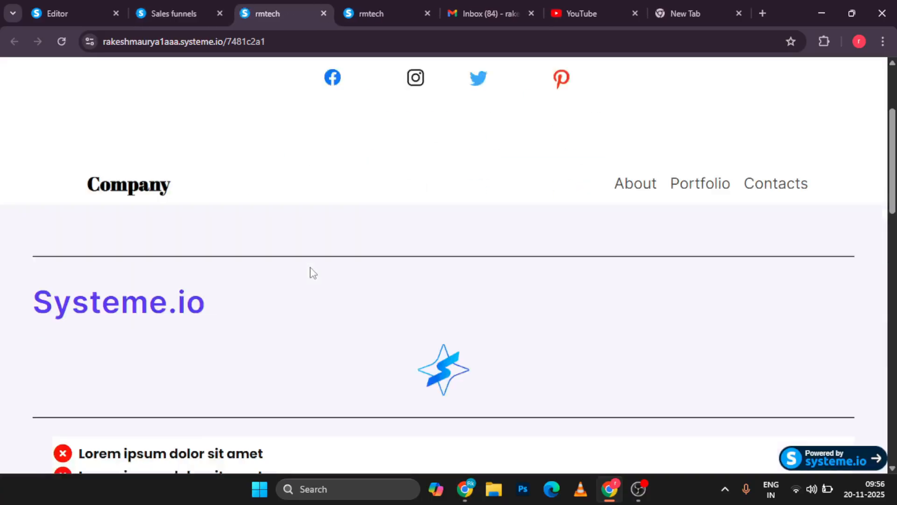
pyautogui.scroll(-15, 310, 272)
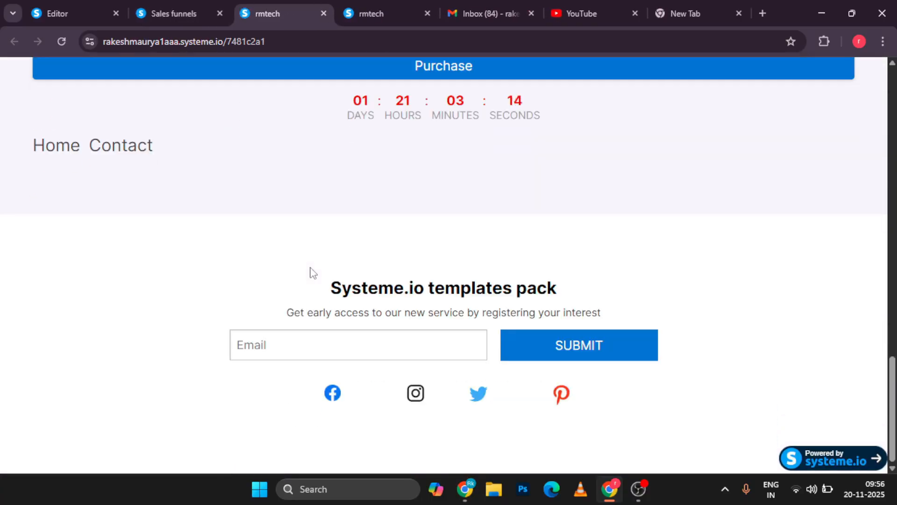
pyautogui.scroll(20, 311, 272)
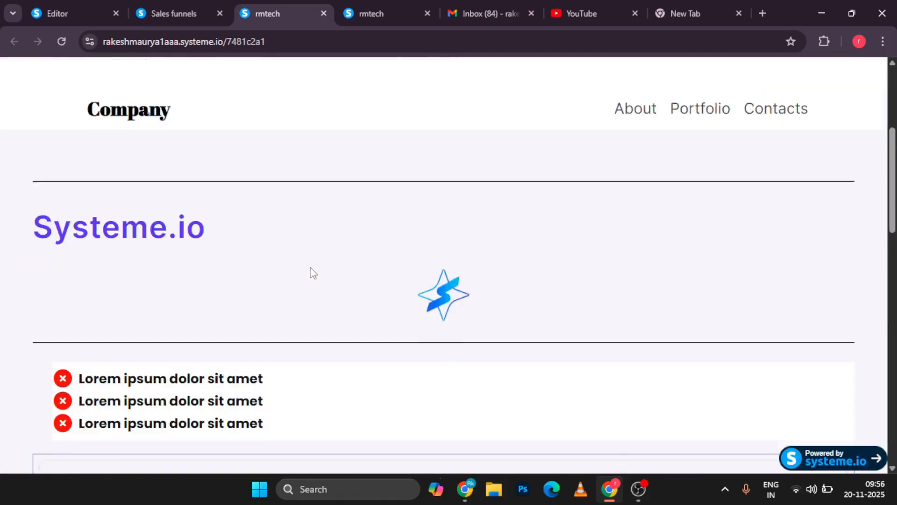
pyautogui.scroll(-7, 313, 273)
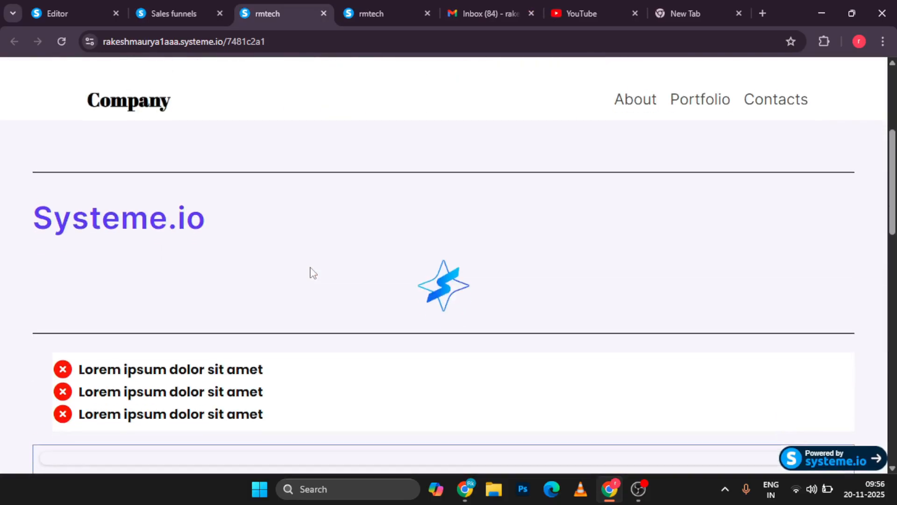
pyautogui.scroll(7, 313, 273)
pyautogui.scroll(-3, 313, 273)
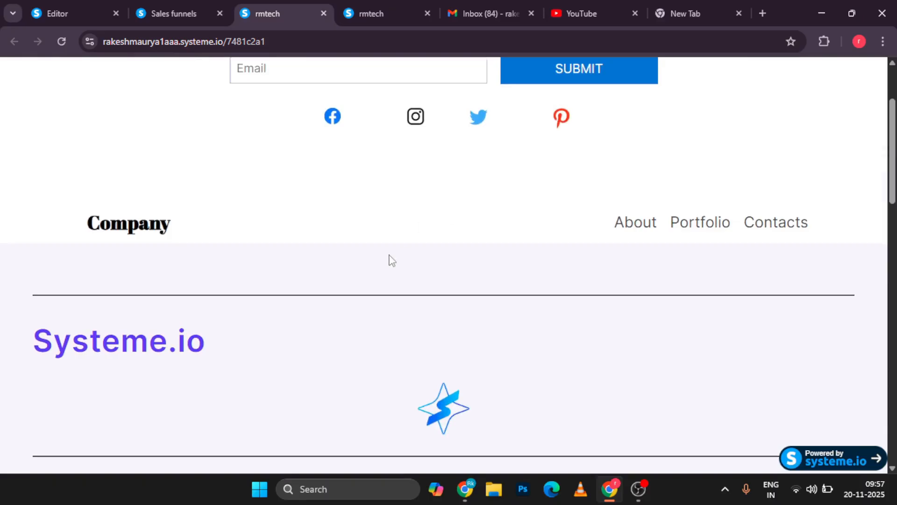
pyautogui.scroll(-9, 392, 260)
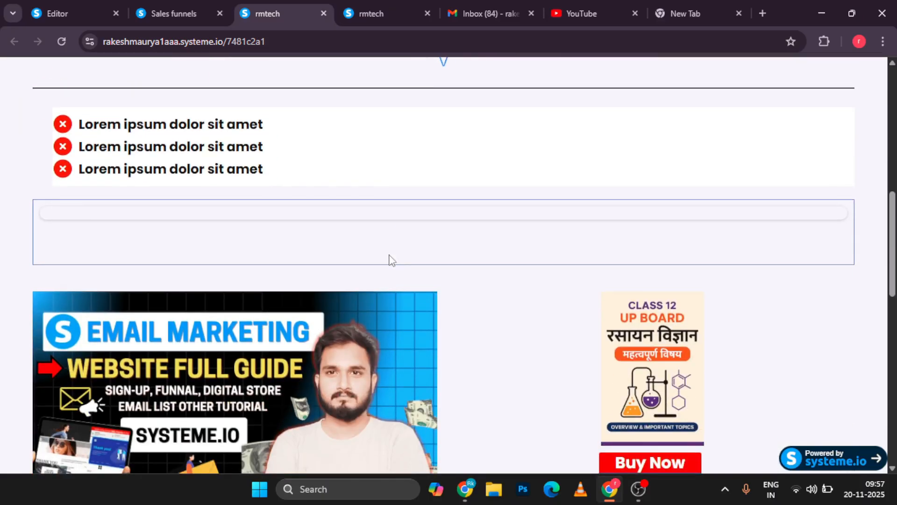
pyautogui.scroll(12, 370, 320)
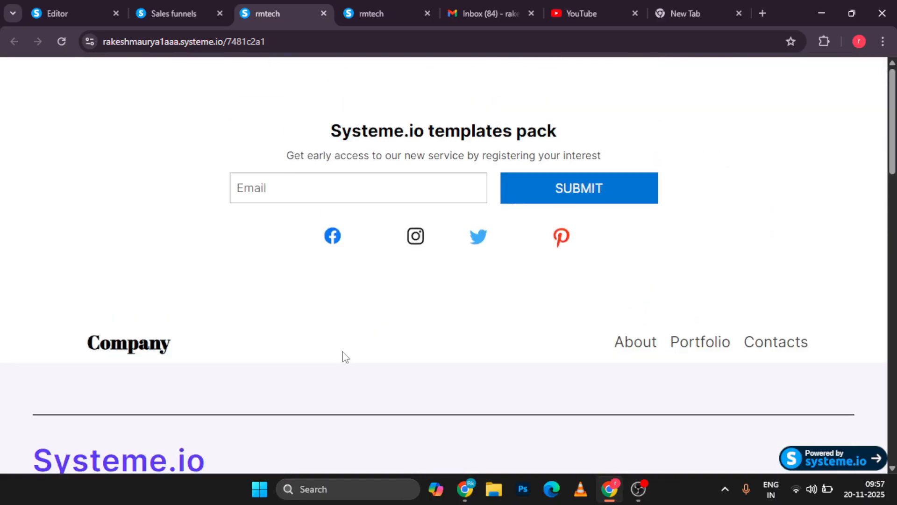
pyautogui.scroll(-18, 341, 357)
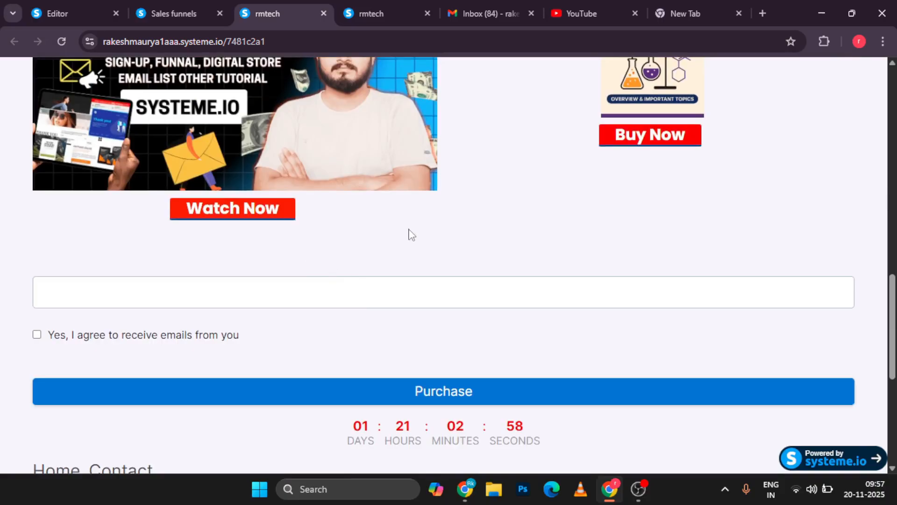
# Test the Watch Now link beneath the Email Marketing banner and close the video page it opens.
pyautogui.scroll(5, 517, 236)
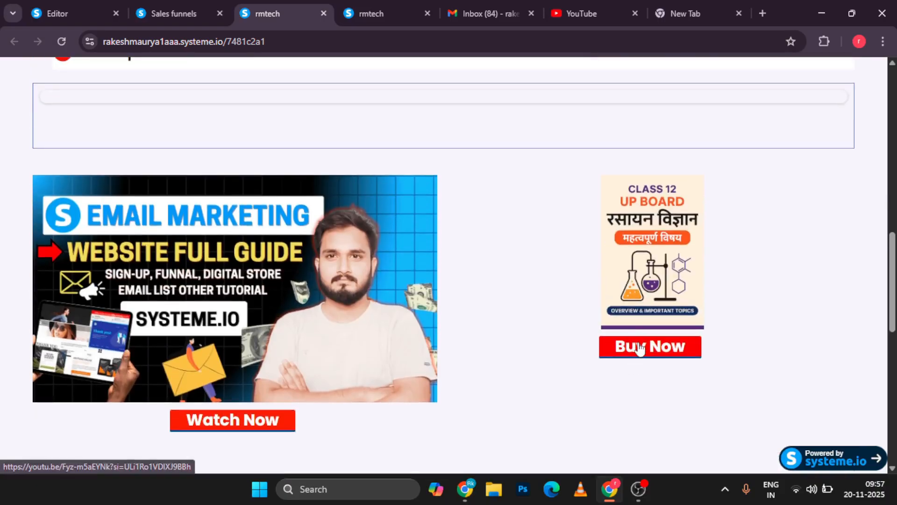
pyautogui.scroll(-2, 553, 340)
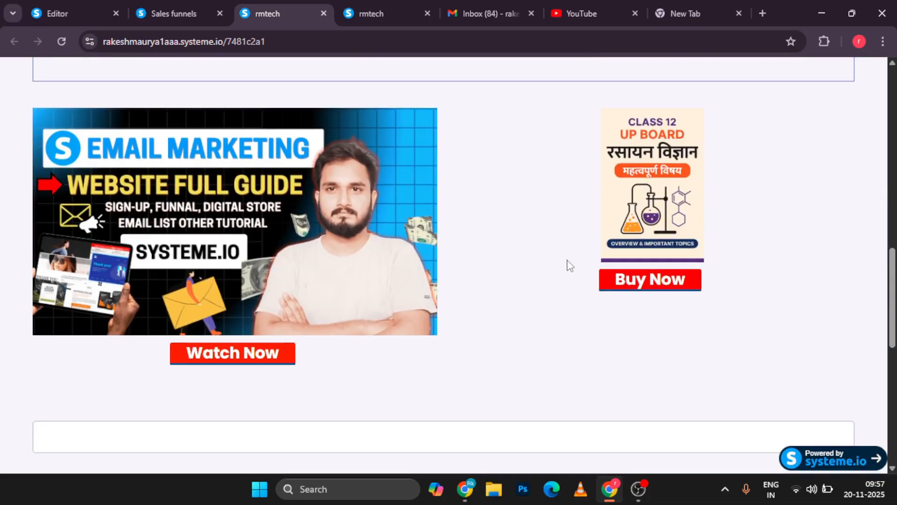
pyautogui.scroll(-1, 570, 265)
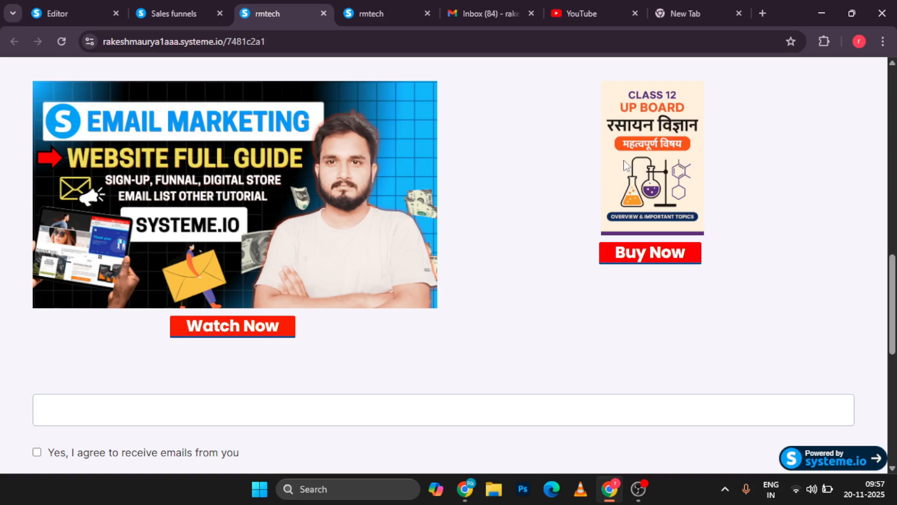
pyautogui.click(234, 329)
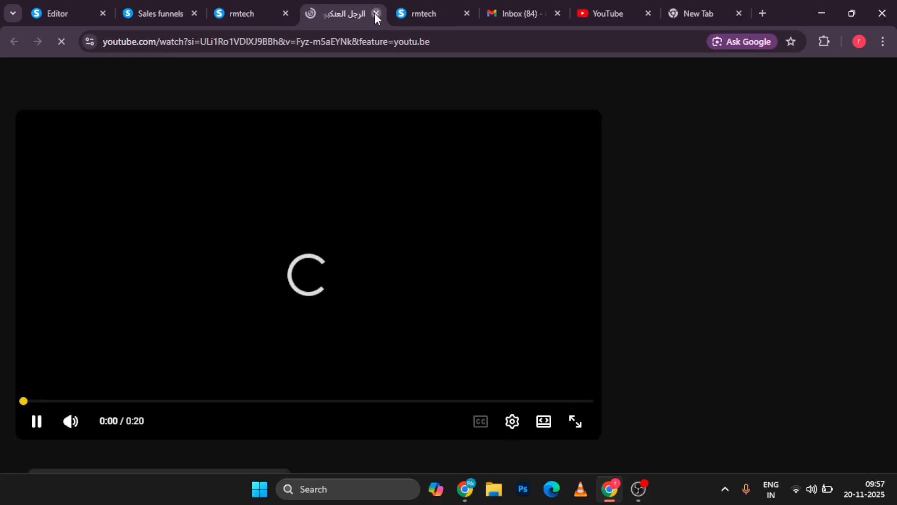
pyautogui.click(376, 13)
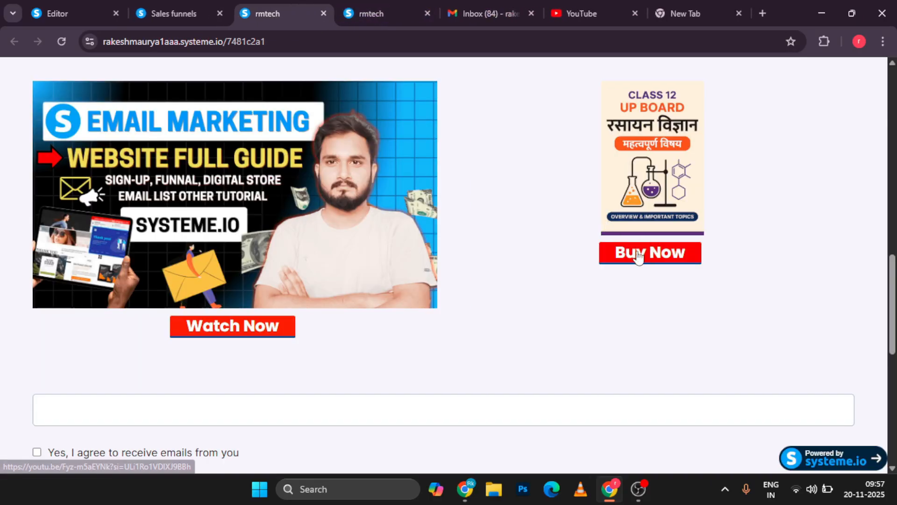
# Review the live page's Buy Now offer, purchase form, countdown and closing opt-in section, and return to its beginning.
pyautogui.scroll(-1, 640, 255)
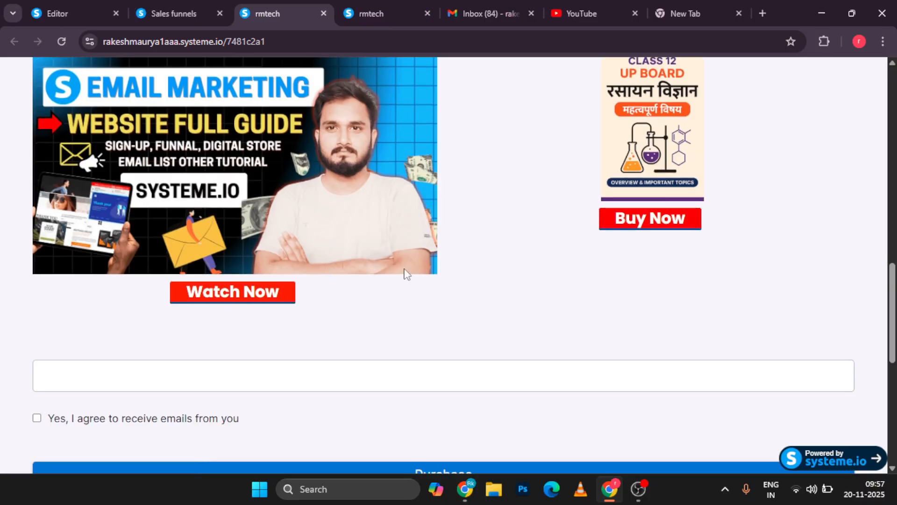
pyautogui.scroll(-3, 329, 310)
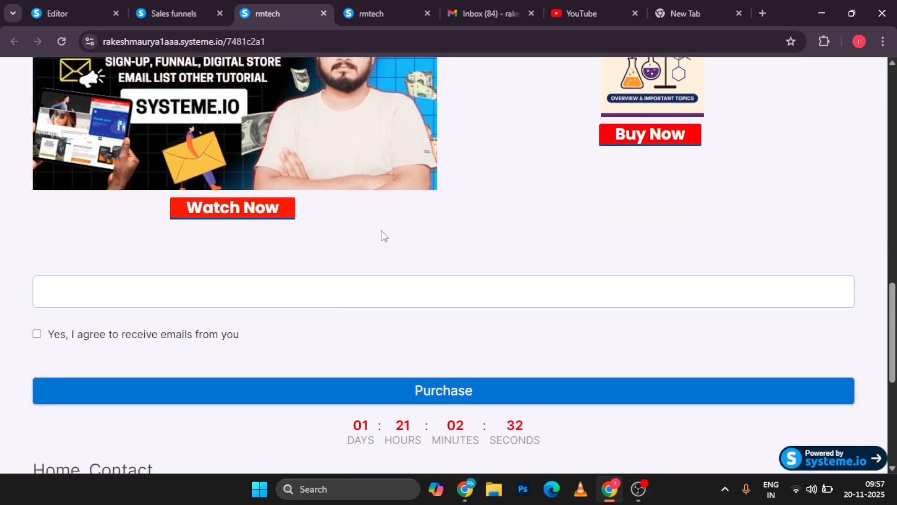
pyautogui.scroll(5, 374, 229)
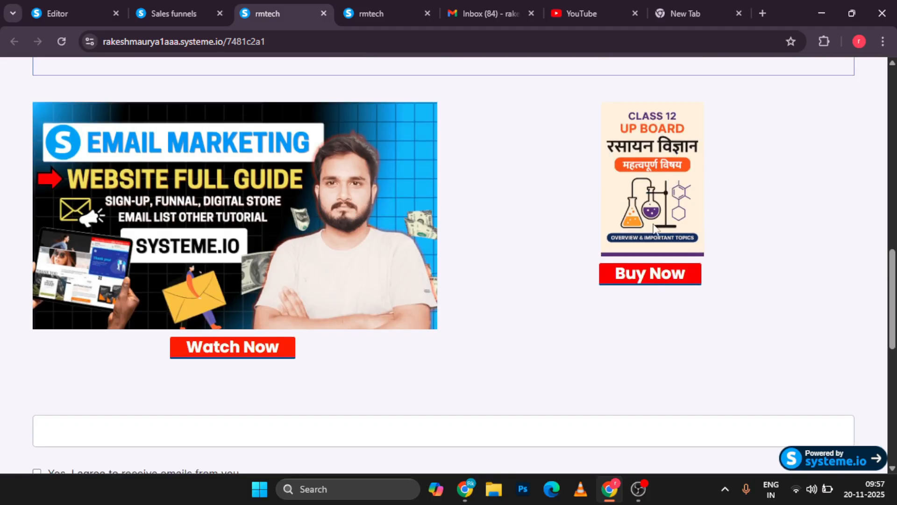
pyautogui.scroll(-8, 263, 299)
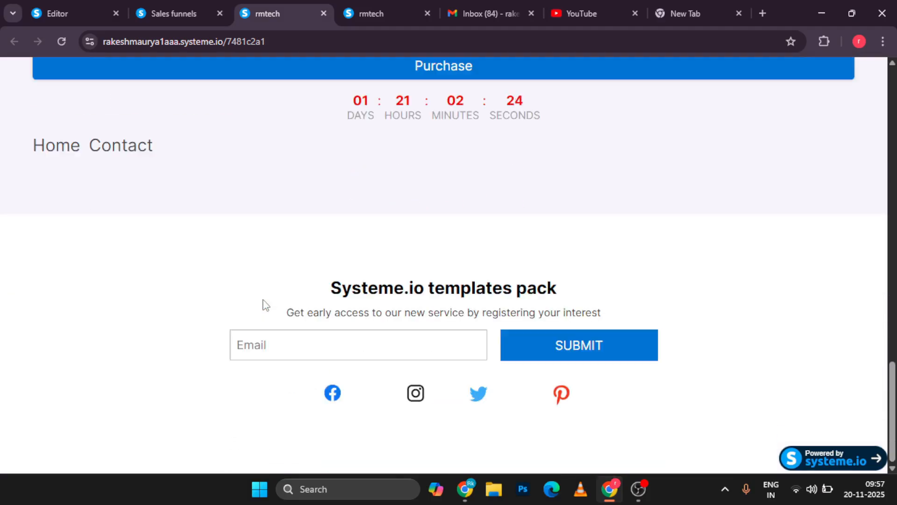
pyautogui.scroll(18, 263, 299)
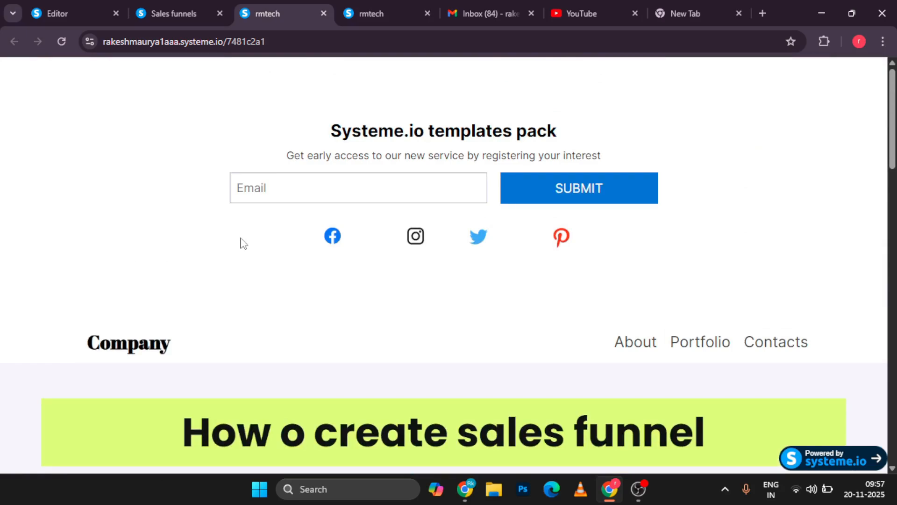
# Return to the Sales funnels dashboard and bring up the Sites options.
pyautogui.click(143, 15)
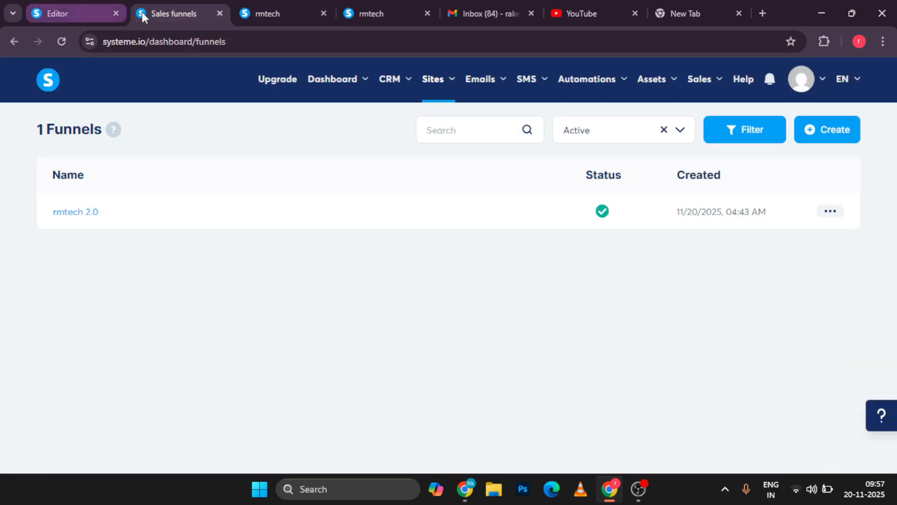
pyautogui.moveTo(439, 80)
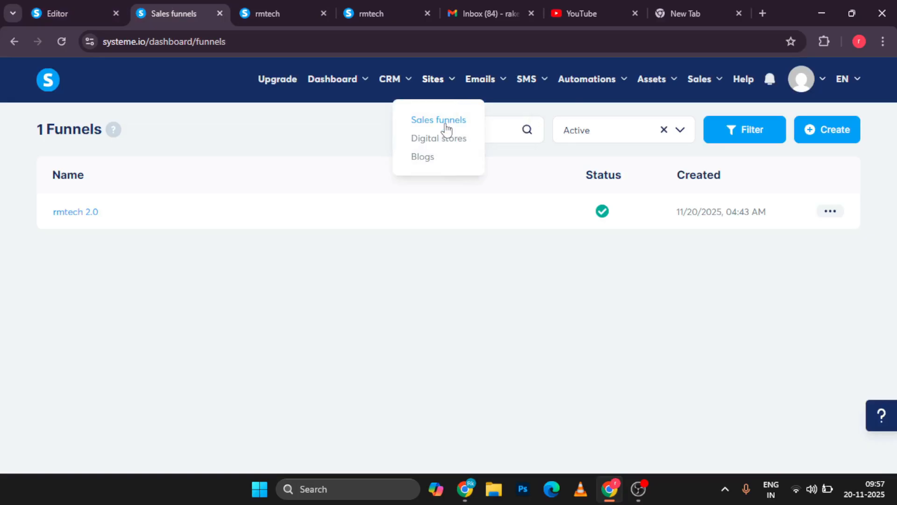